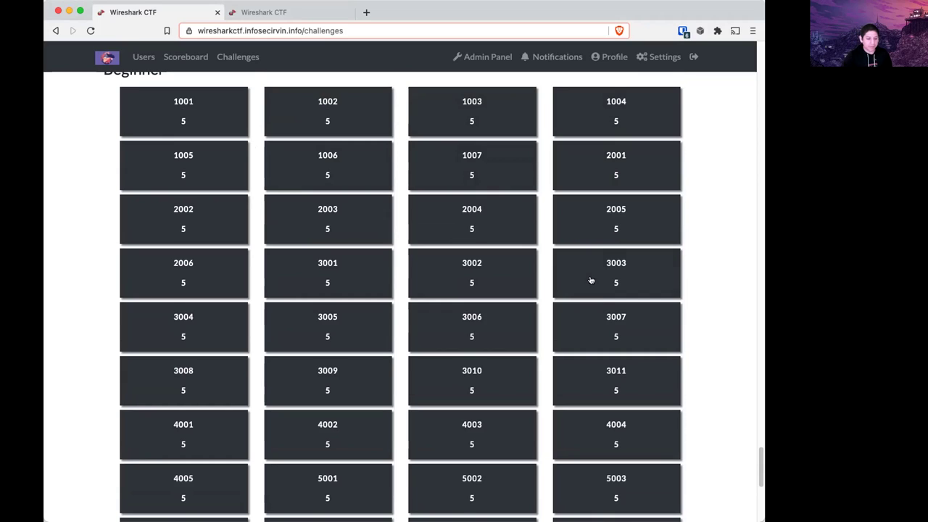
# Open challenge 2001, download its http-download-bad.pcapng capture file and open the downloaded file.
pyautogui.click(641, 158)
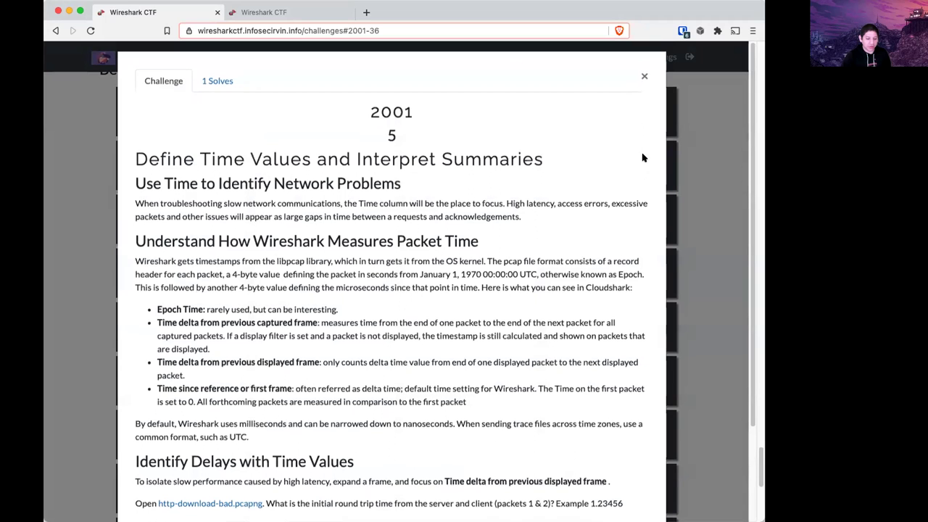
pyautogui.scroll(-3, 567, 234)
pyautogui.scroll(-1, 567, 233)
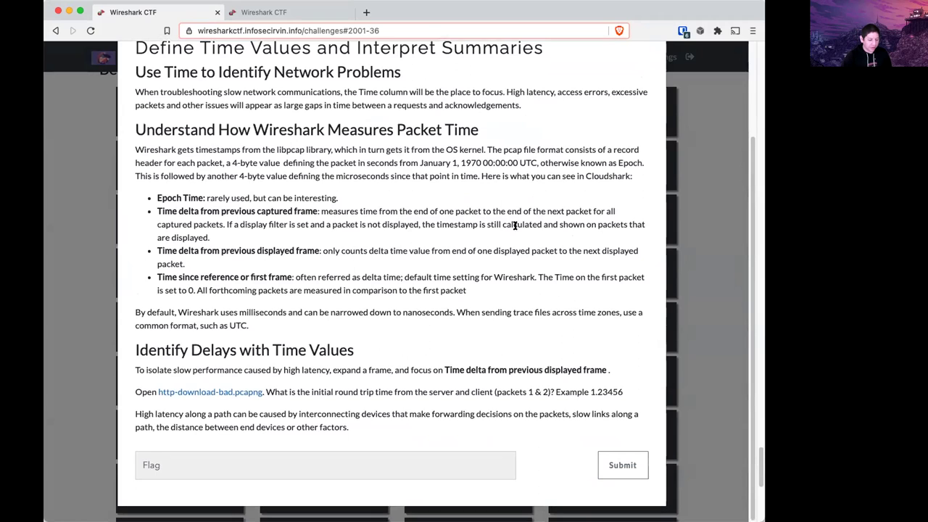
pyautogui.click(221, 393)
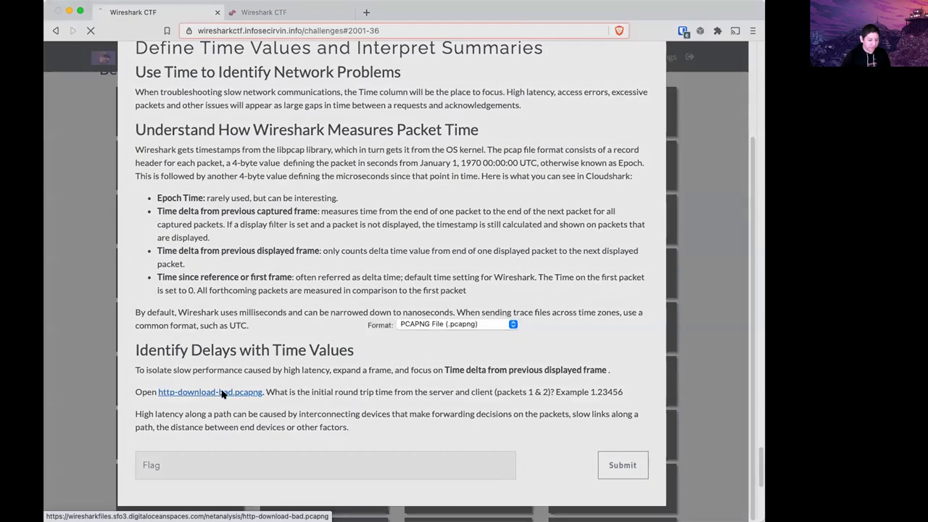
pyautogui.press('Return')
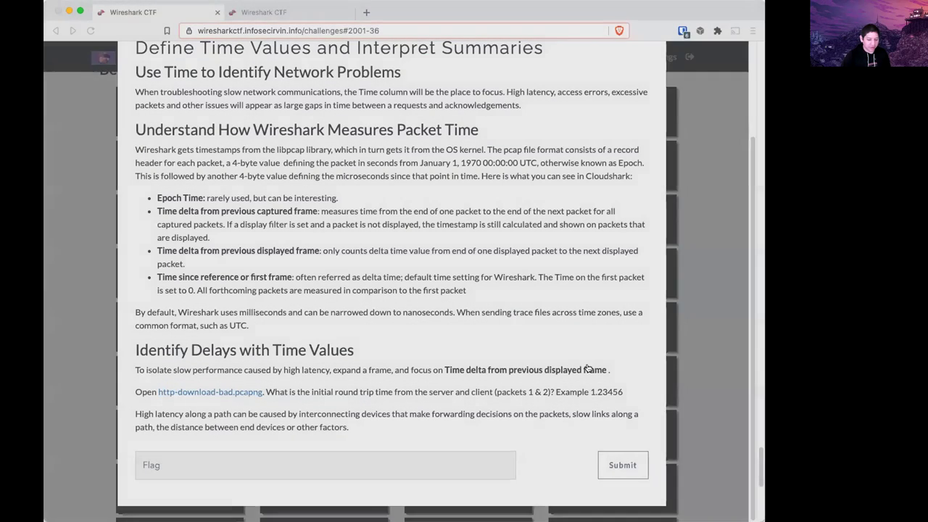
pyautogui.click(107, 497)
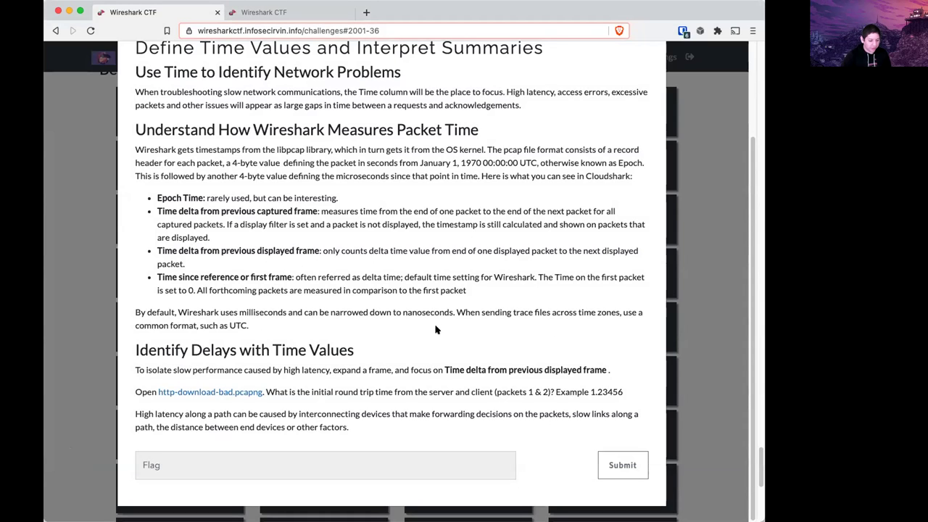
# Read the challenge question about the initial round trip time between server and client in packets 1 and 2.
pyautogui.moveTo(281, 397); pyautogui.dragTo(556, 394)
pyautogui.click(274, 391)
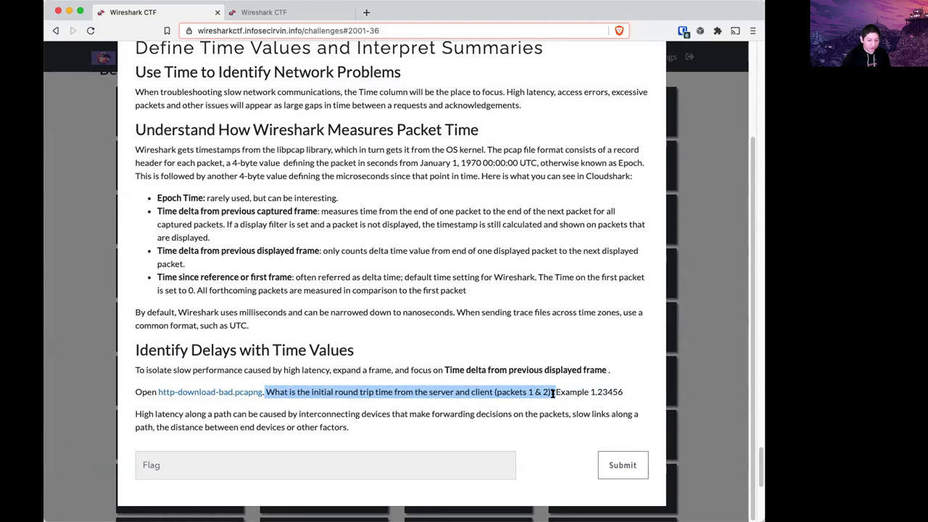
pyautogui.click(550, 393)
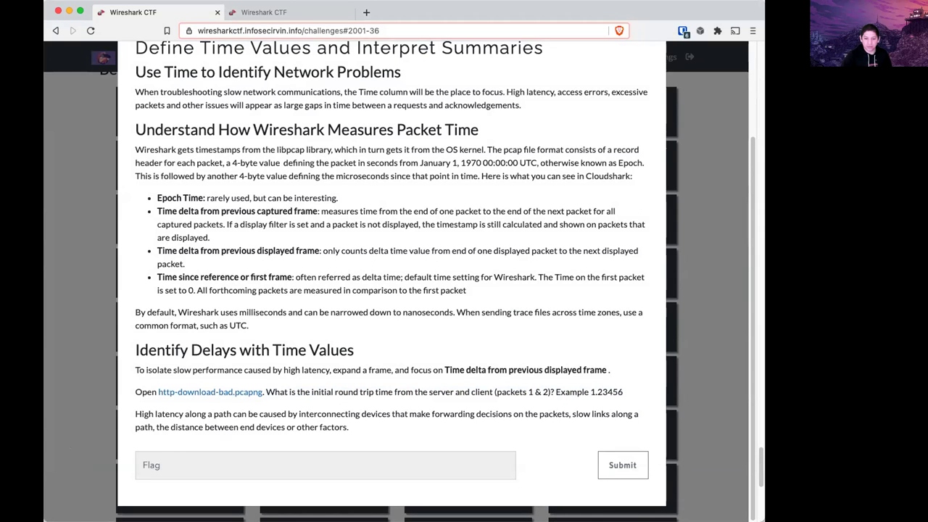
# Switch to Wireshark and inspect the time values of packets 1 and 2 in http-download-bad.pcapng.
pyautogui.press('super+Tab')
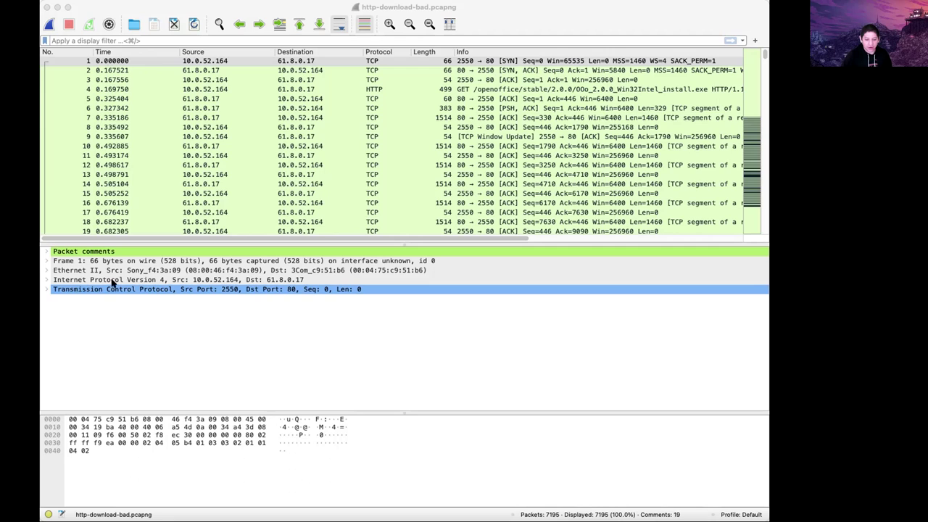
pyautogui.click(124, 62)
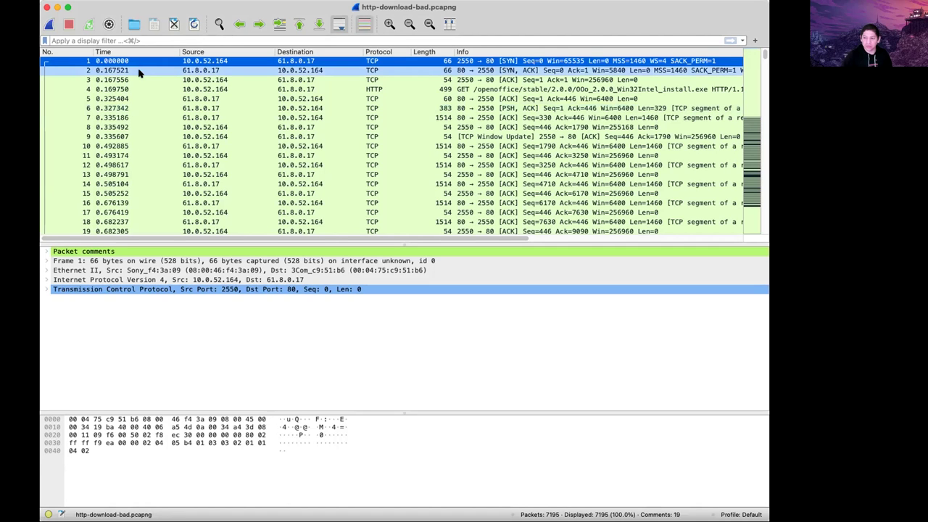
pyautogui.click(144, 70)
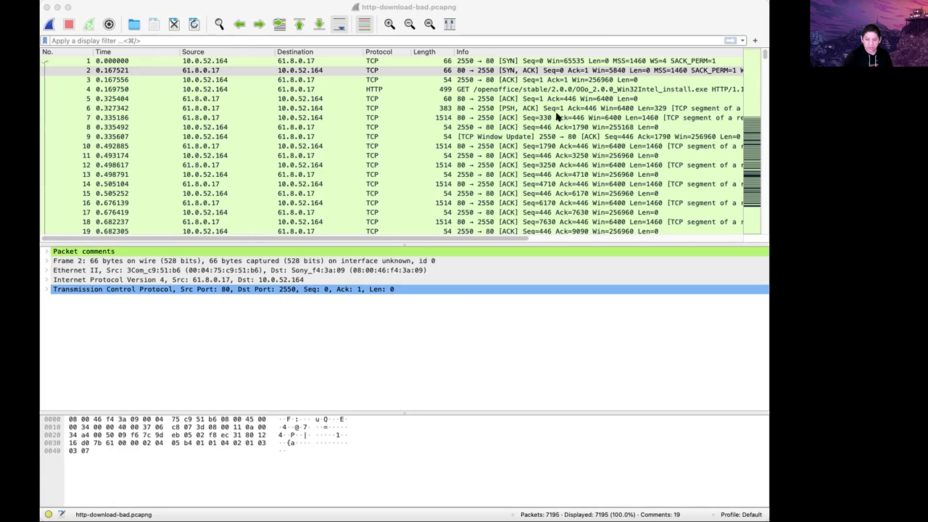
# Return to the browser, bring up challenge 2002 and download its http-slowboat.pcapng capture file.
pyautogui.press('super+Tab')
pyautogui.scroll(3, 517, 228)
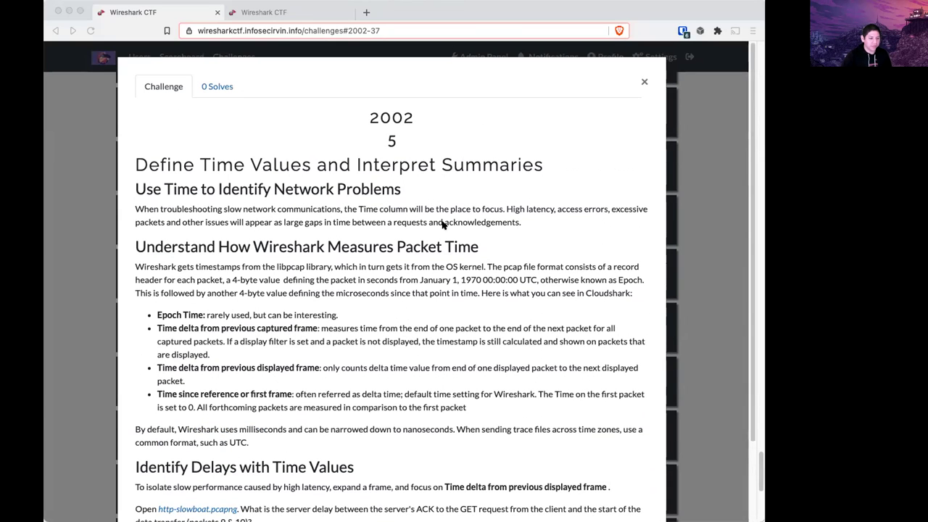
pyautogui.scroll(-1, 442, 225)
pyautogui.click(372, 120)
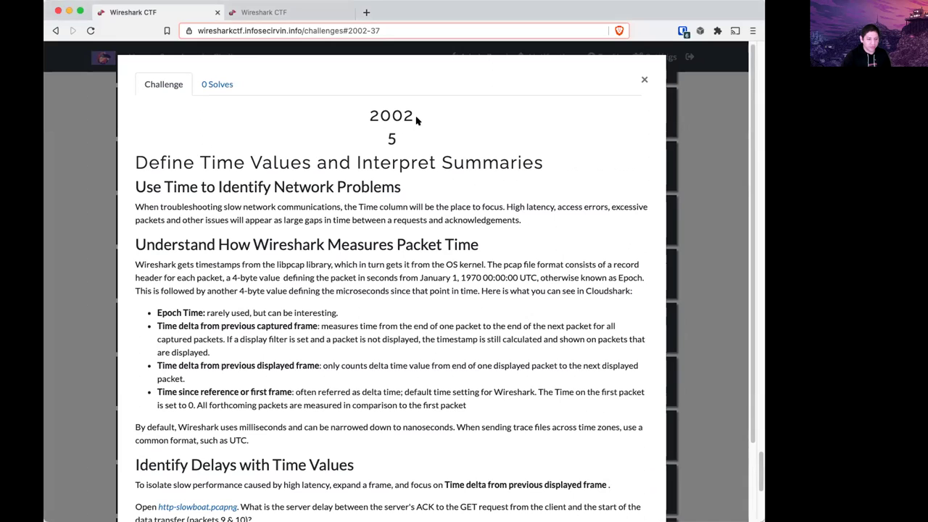
pyautogui.scroll(-3, 455, 245)
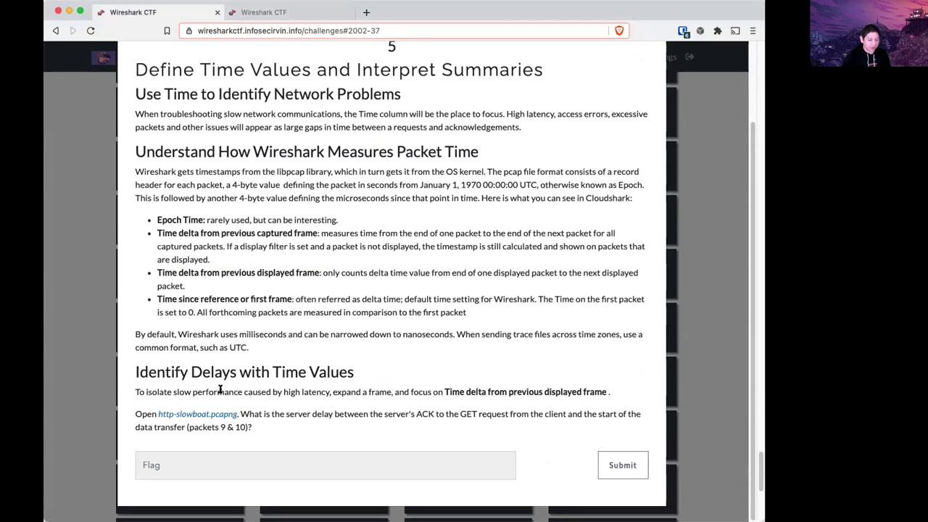
pyautogui.click(206, 414)
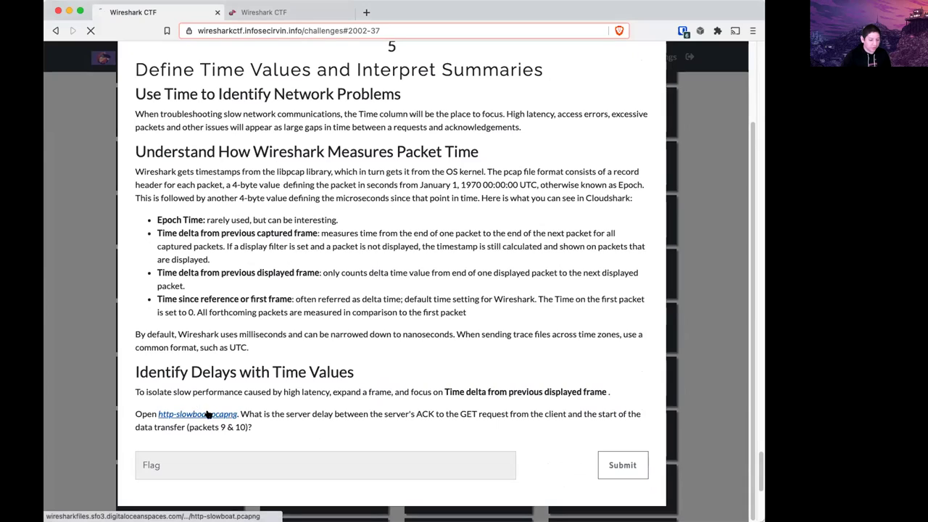
pyautogui.press('Return')
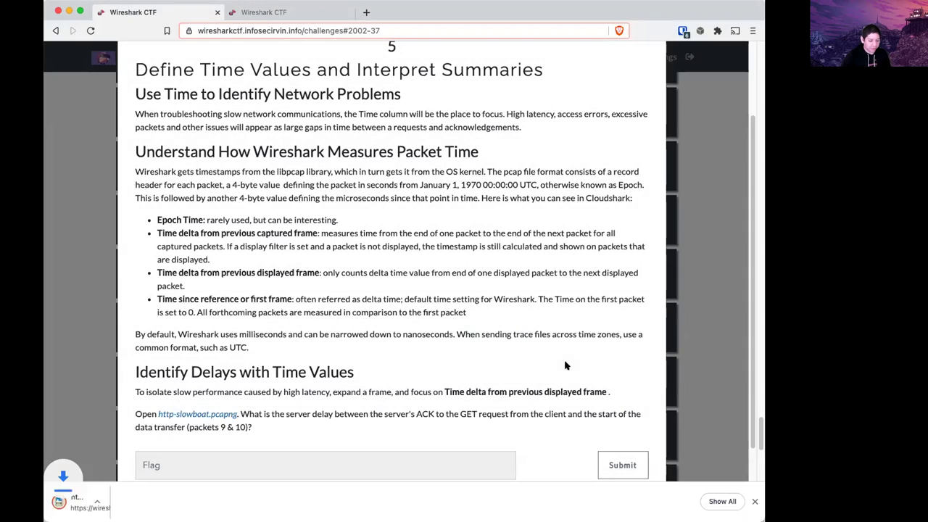
# Read the question about the server delay between packets 9 and 10, and open the downloaded http-slowboat.pcapng in Wireshark.
pyautogui.scroll(-1, 434, 349)
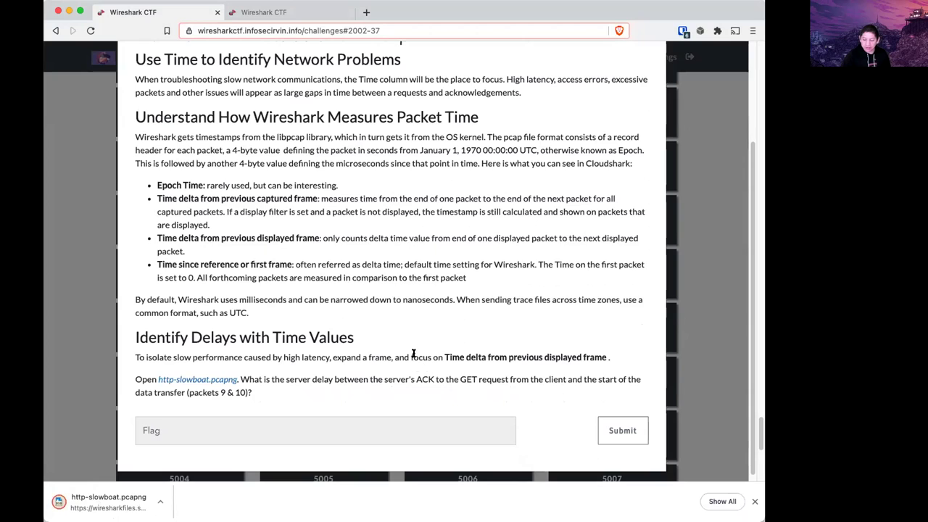
pyautogui.moveTo(259, 379); pyautogui.dragTo(476, 379)
pyautogui.click(475, 379)
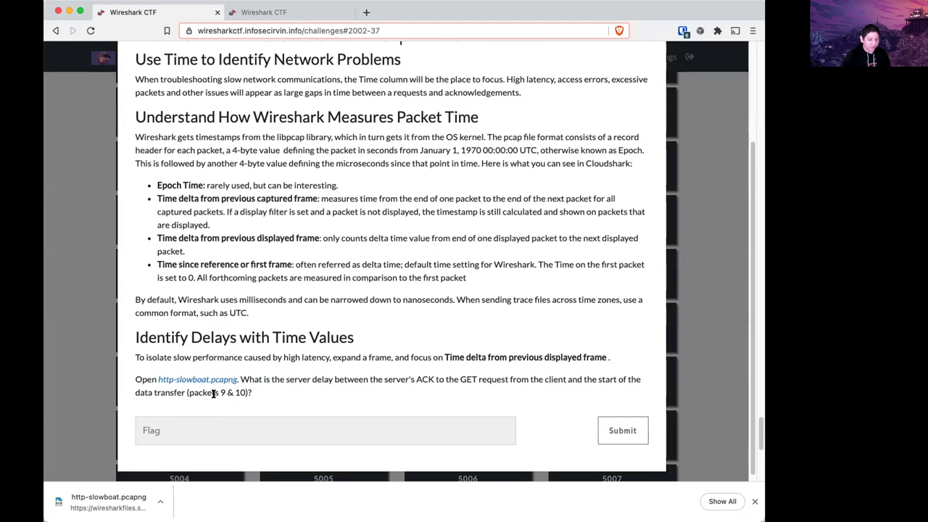
pyautogui.click(137, 490)
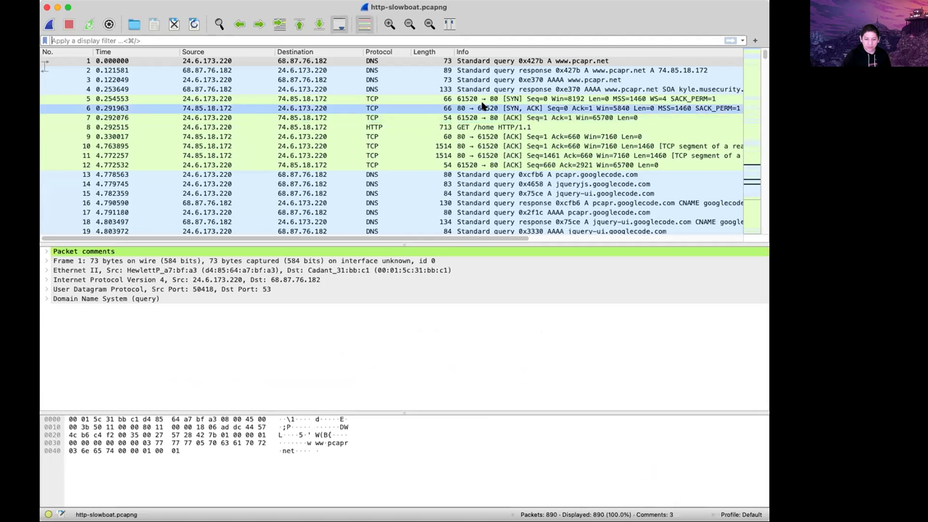
# Compare the time values of packets 9 and 10 in the http-slowboat.pcapng packet list.
pyautogui.click(160, 138)
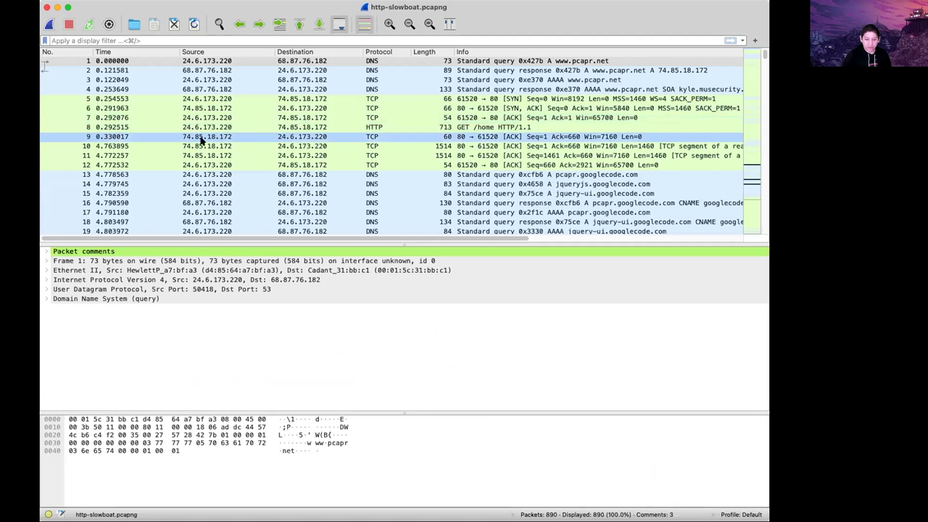
pyautogui.click(124, 136)
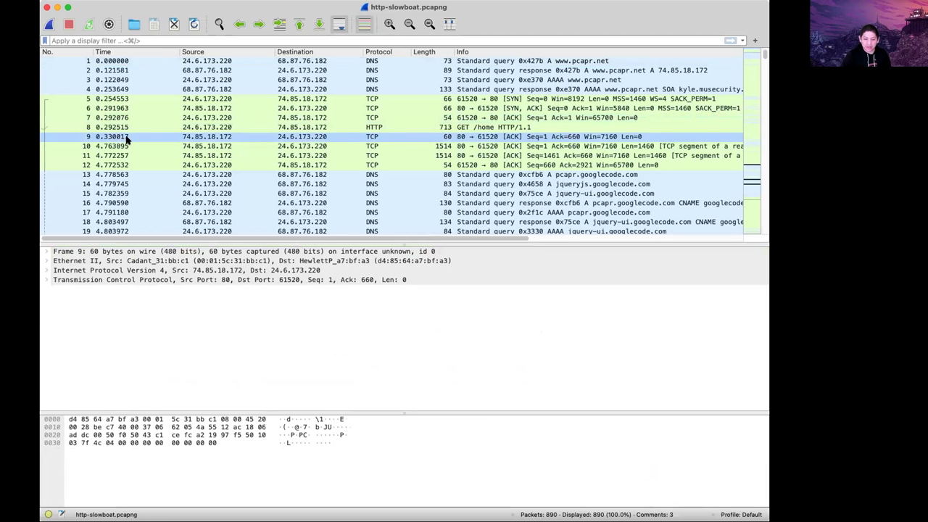
pyautogui.click(126, 146)
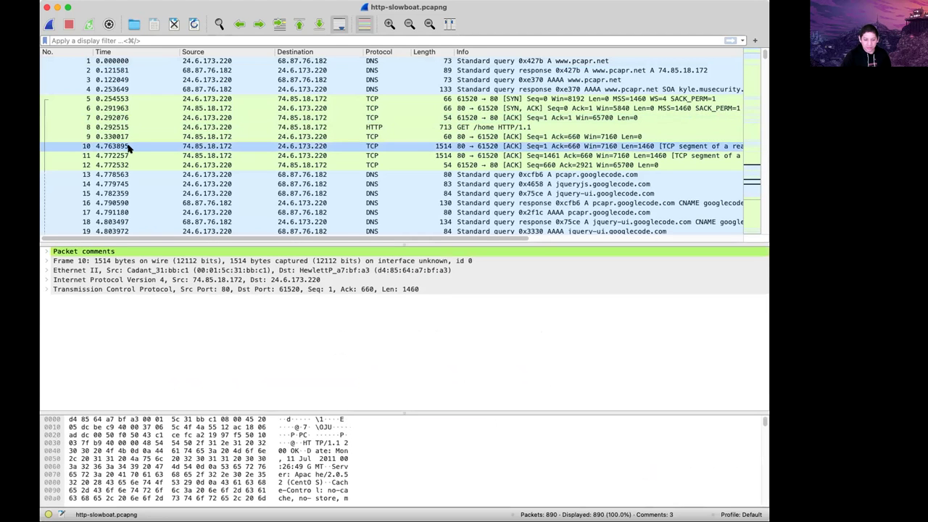
pyautogui.click(109, 148)
pyautogui.click(134, 137)
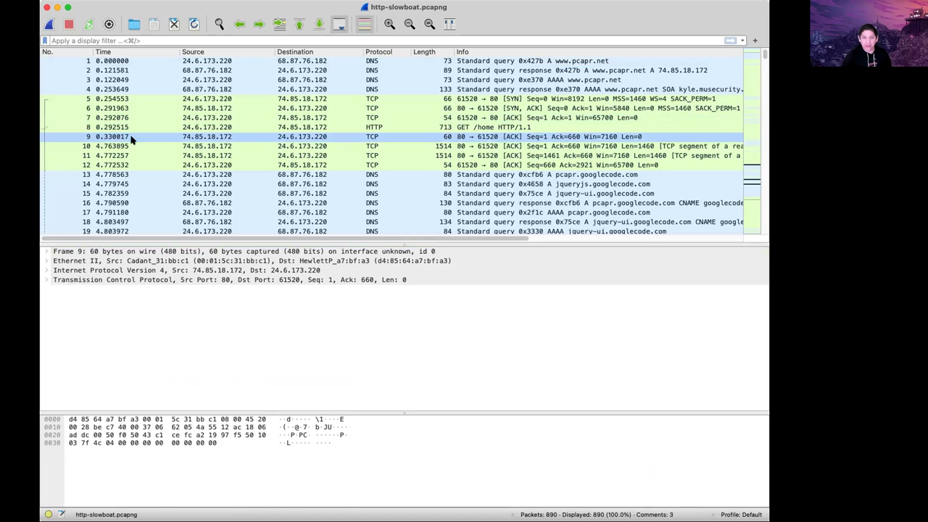
pyautogui.click(131, 146)
pyautogui.click(129, 138)
pyautogui.click(119, 137)
# Set packet 9 as the time reference and select packet 10 to read the delay.
pyautogui.rightClick(120, 138)
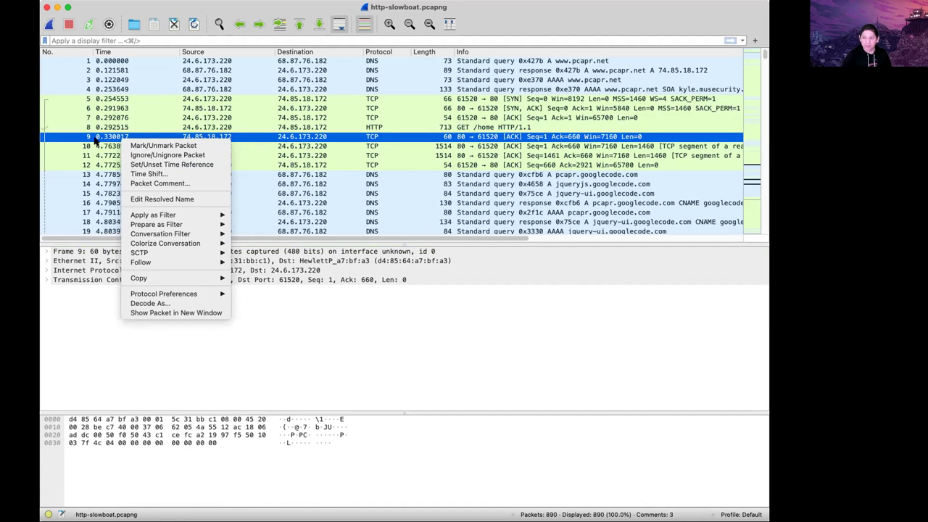
pyautogui.click(194, 166)
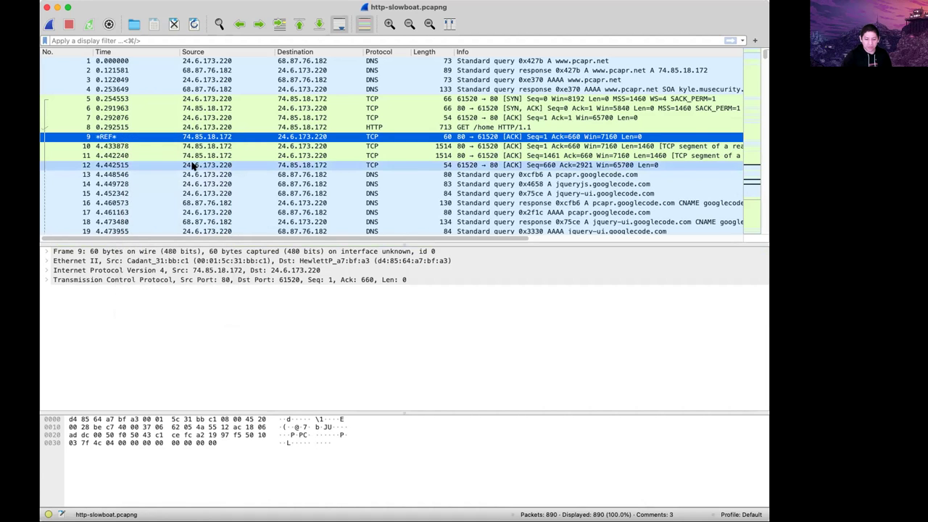
pyautogui.click(136, 145)
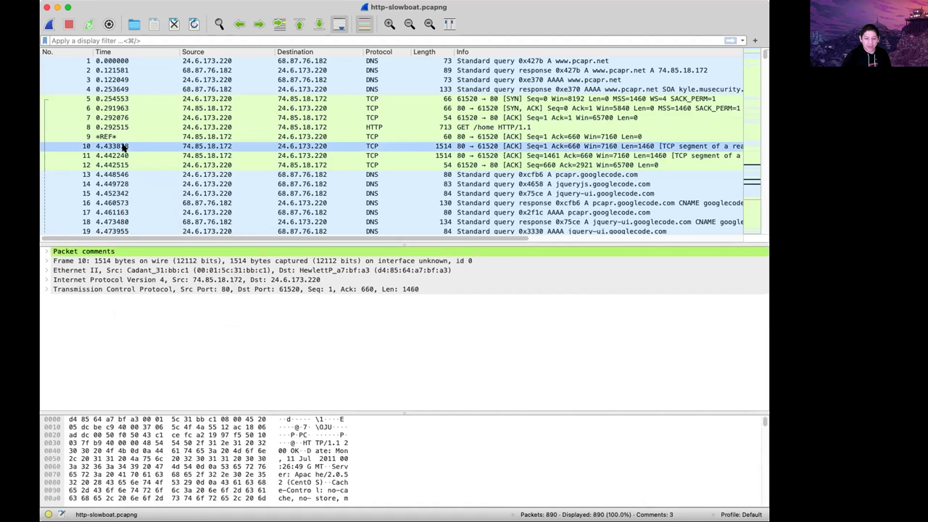
# Unset the time reference on packet 9, and set it on the same packet again.
pyautogui.rightClick(110, 138)
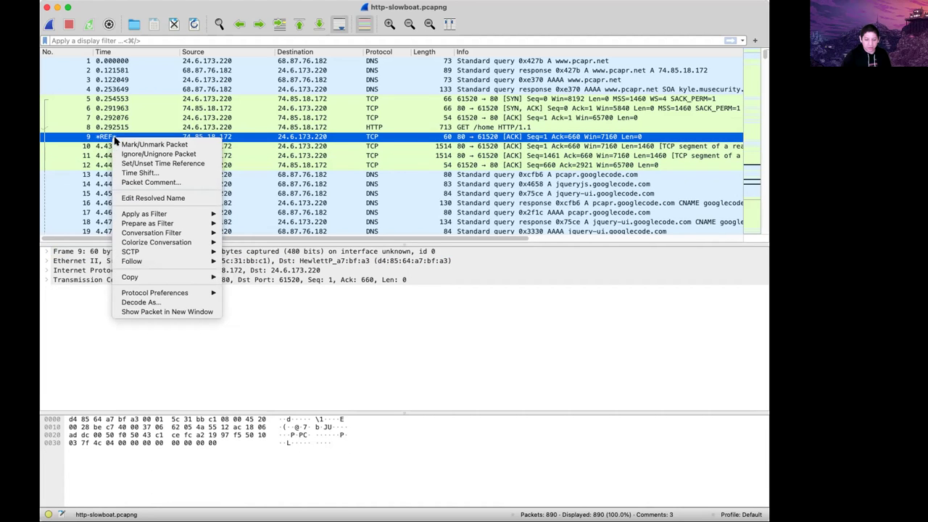
pyautogui.click(154, 165)
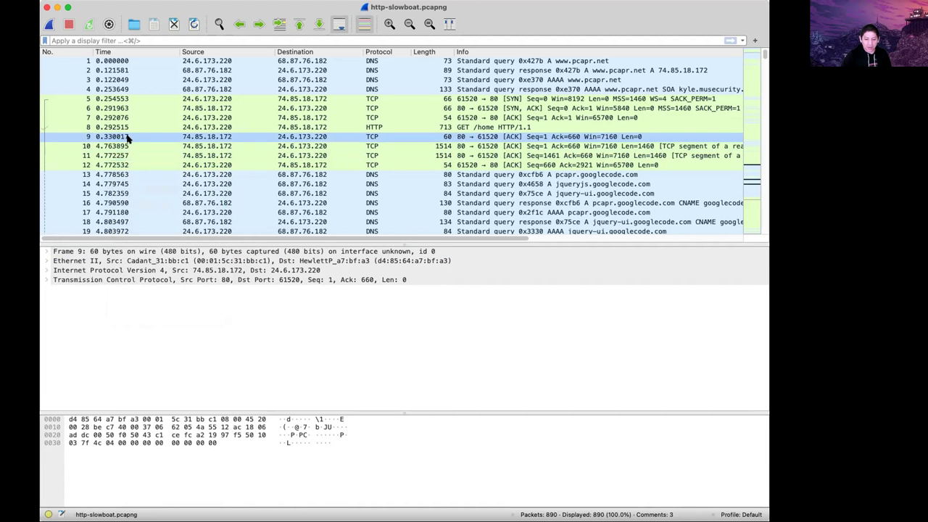
pyautogui.rightClick(141, 139)
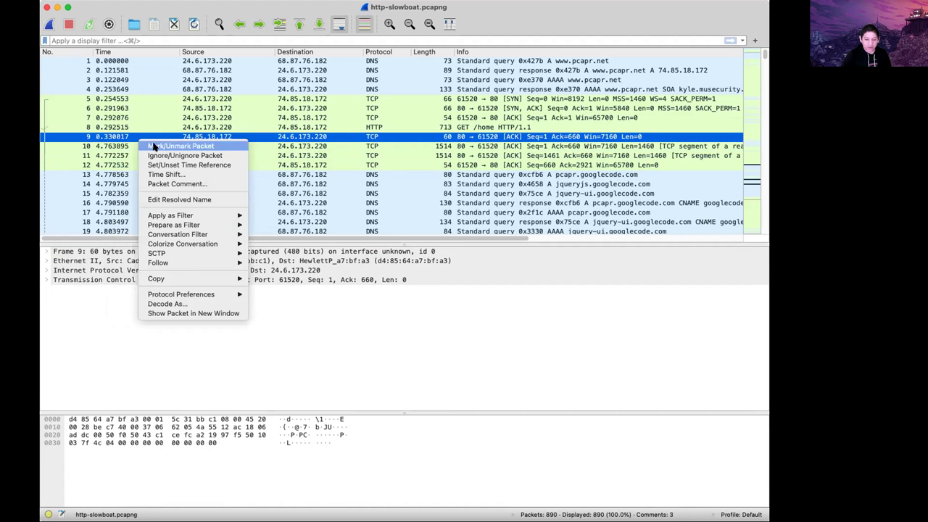
pyautogui.click(187, 166)
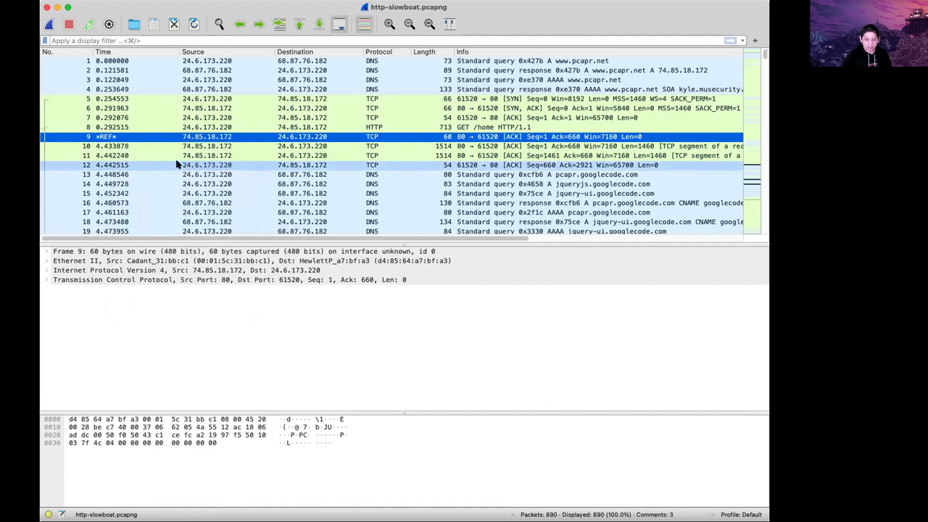
pyautogui.click(144, 137)
# Inspect the time of packet 10 relative to the reference packet 9.
pyautogui.press('super+Tab')
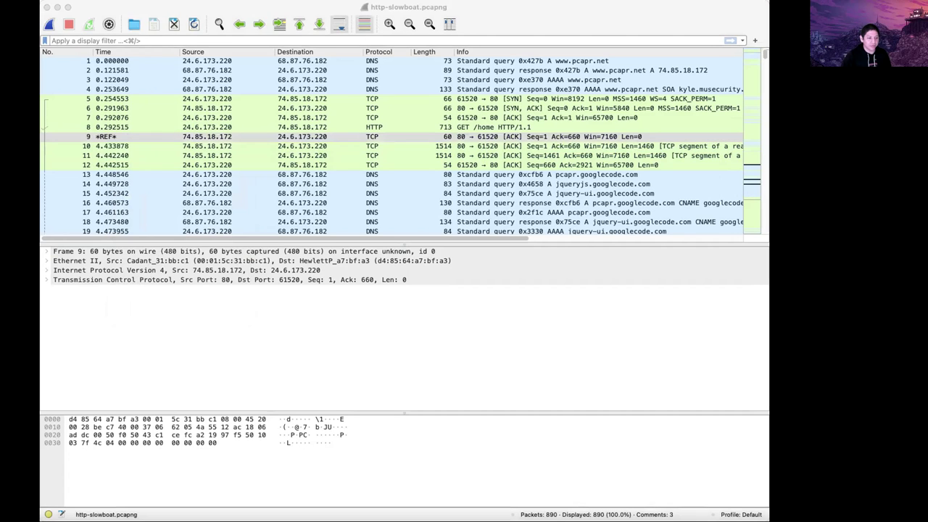
pyautogui.click(117, 146)
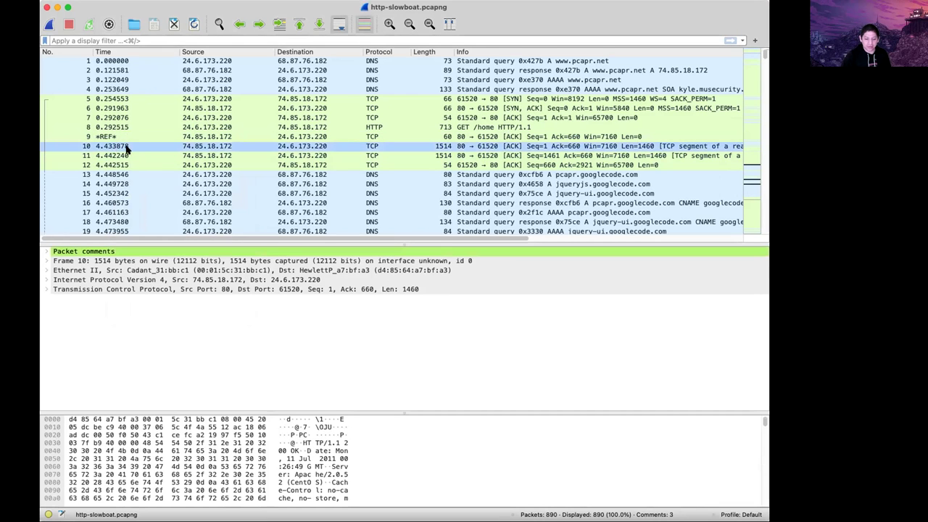
pyautogui.click(123, 147)
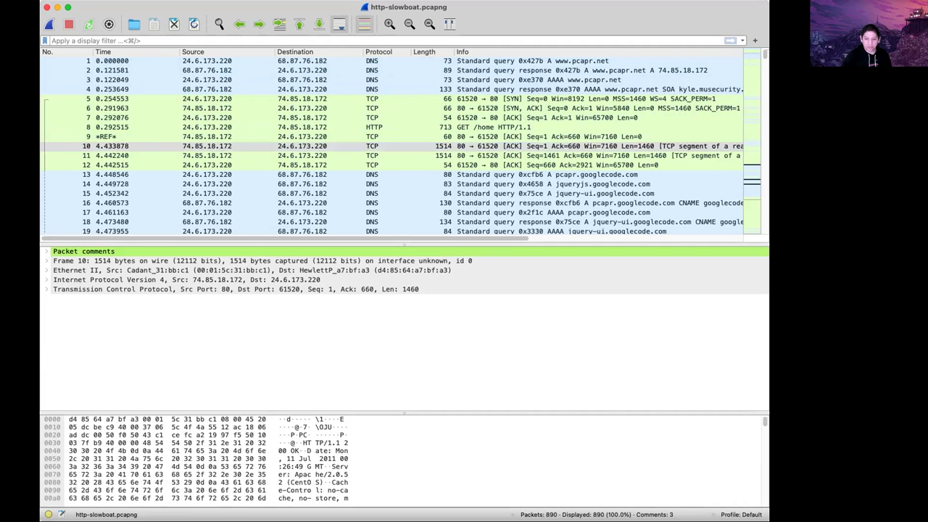
# Switch to the Brave browser and search the web for "wireshark books" in a new tab.
pyautogui.press('super+Tab')
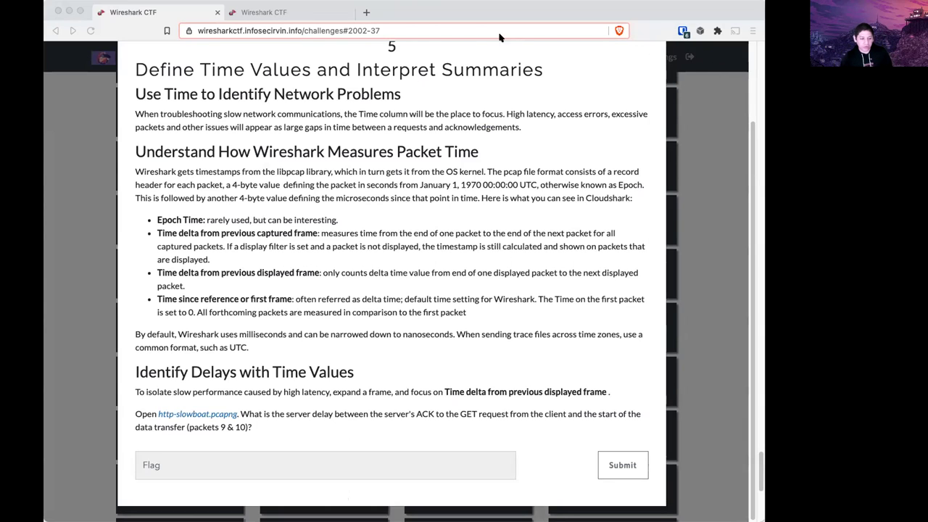
pyautogui.click(367, 14)
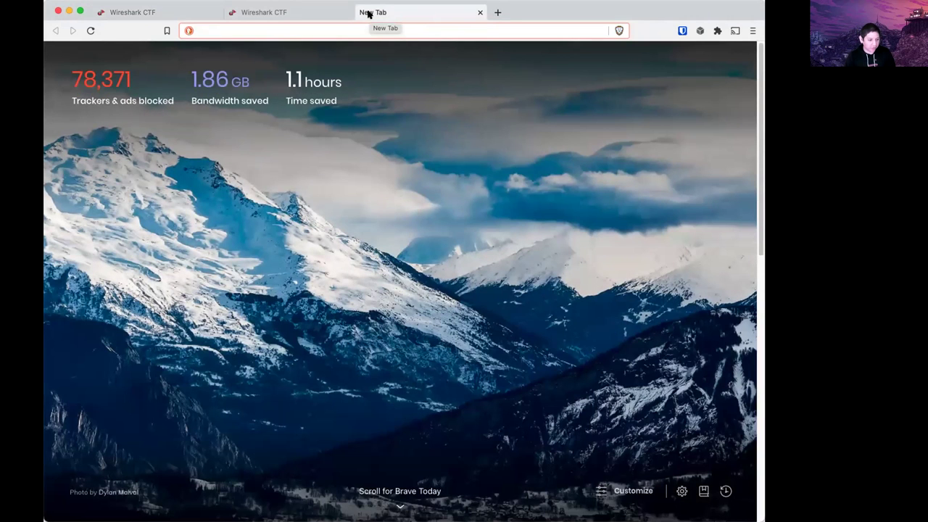
pyautogui.write('wirehsar')
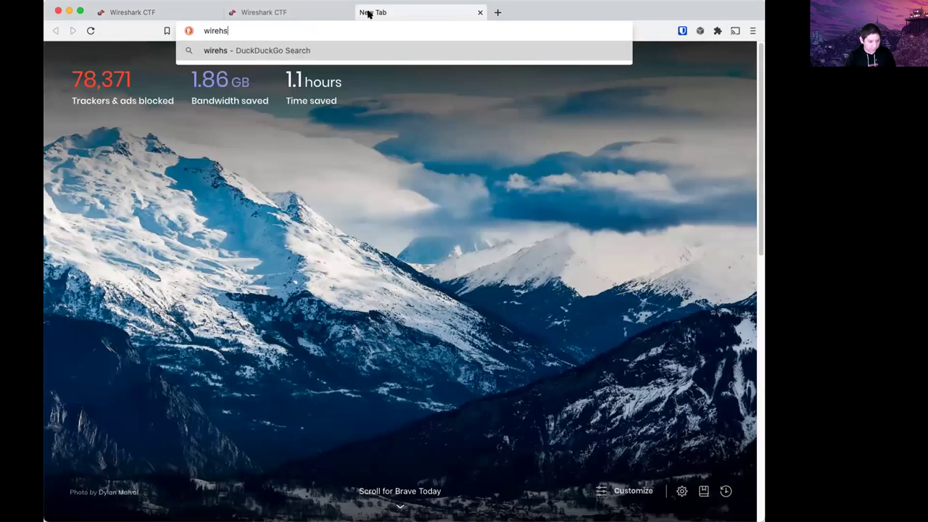
pyautogui.press('BackSpace')
pyautogui.press('BackSpace')
pyautogui.press('BackSpace')
pyautogui.press('BackSpace')
pyautogui.write('shark book')
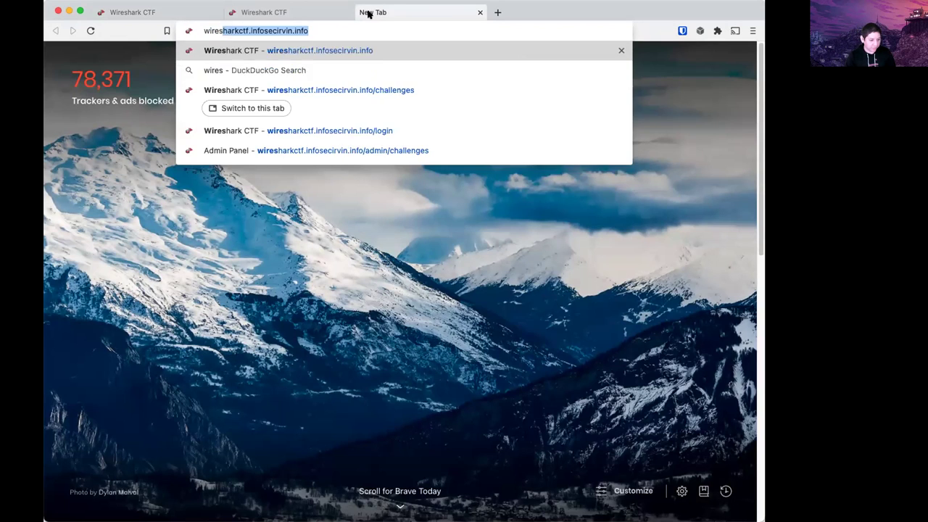
pyautogui.write('s')
pyautogui.press('Return')
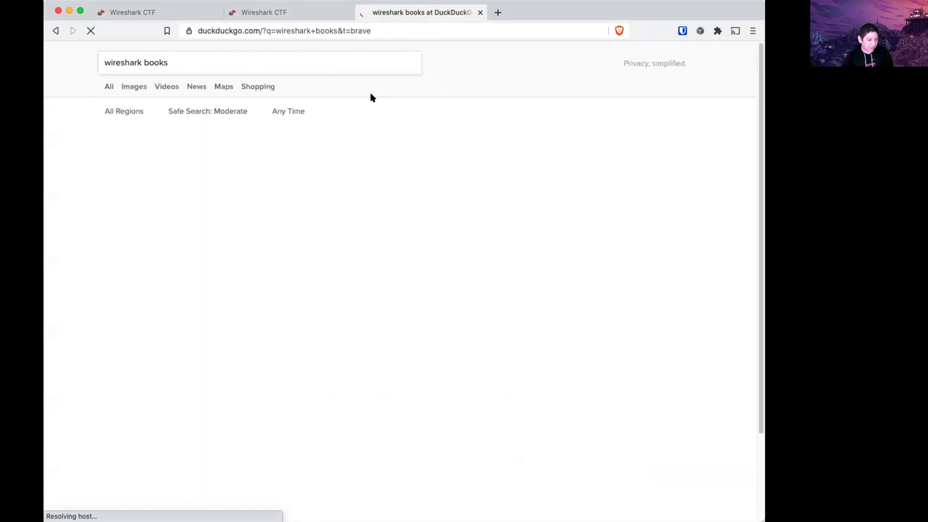
# Open the Chappell University books page from the search results and highlight its web address.
pyautogui.scroll(-5, 430, 311)
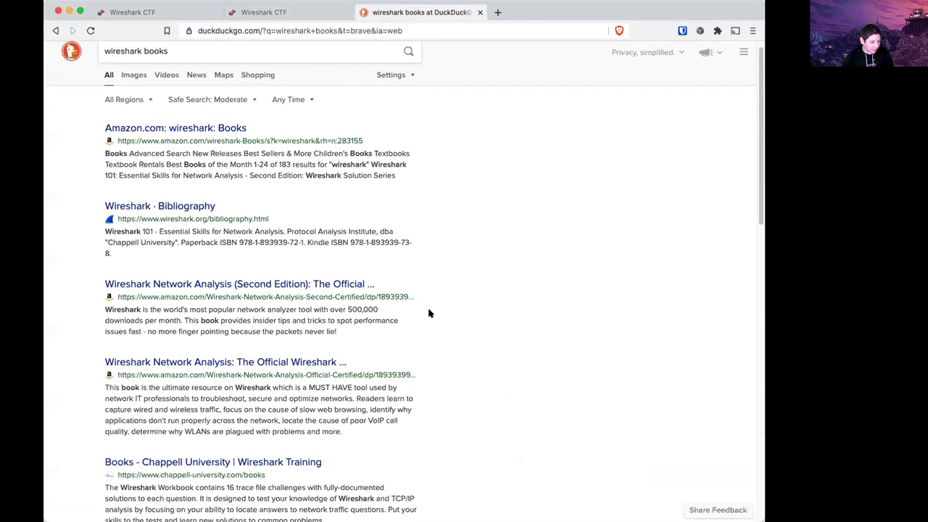
pyautogui.click(283, 326)
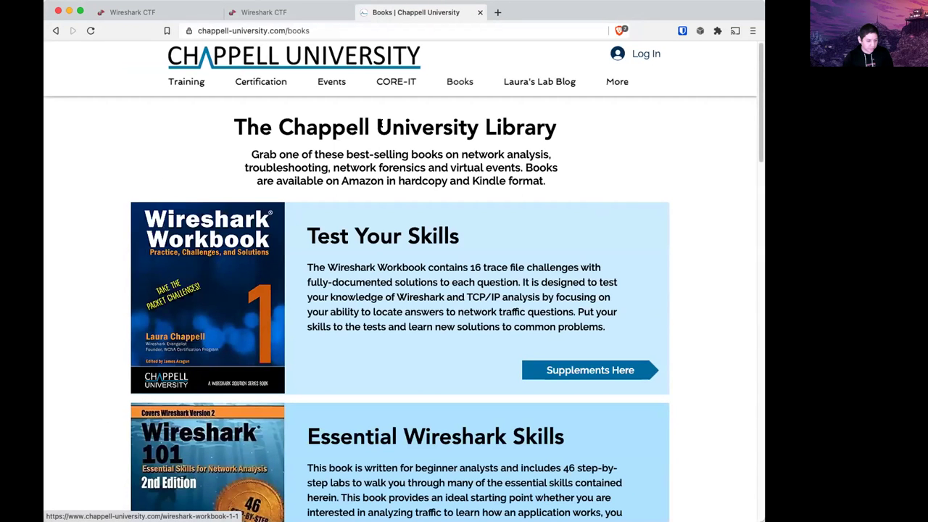
pyautogui.click(338, 13)
pyautogui.click(415, 12)
pyautogui.click(387, 31)
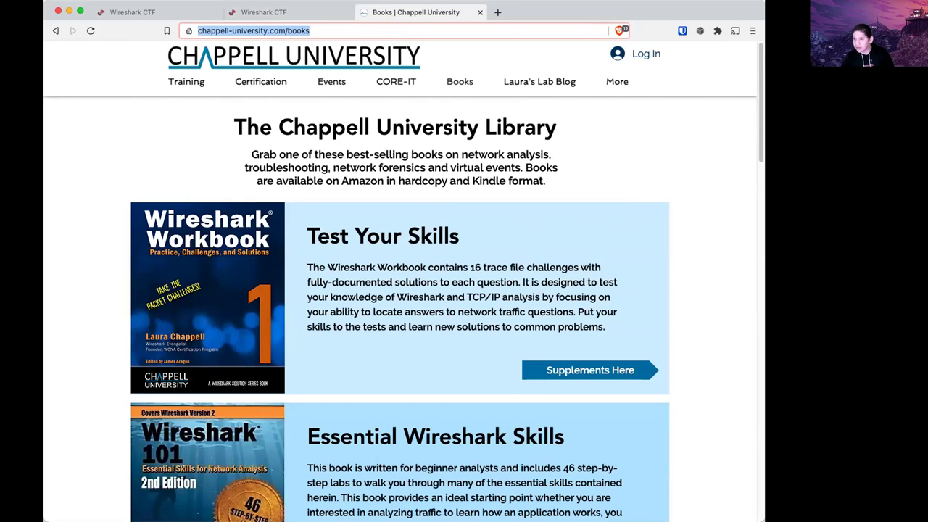
pyautogui.click(689, 173)
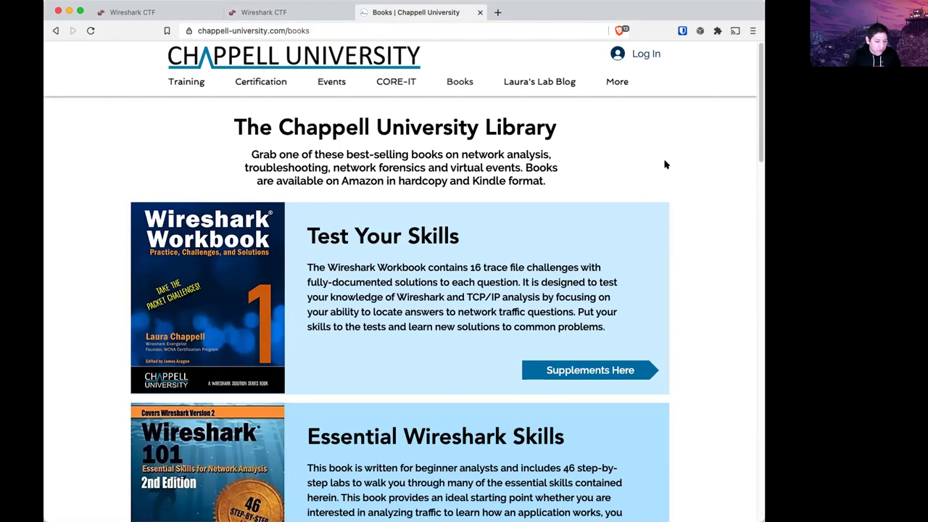
# Look through the Wireshark books offered in the Chappell University Library.
pyautogui.scroll(-2, 676, 190)
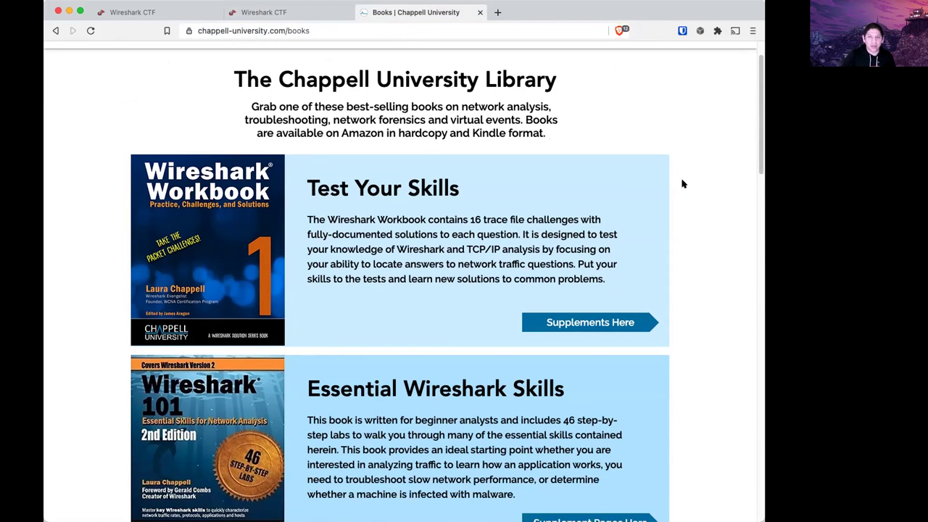
pyautogui.scroll(-1, 684, 181)
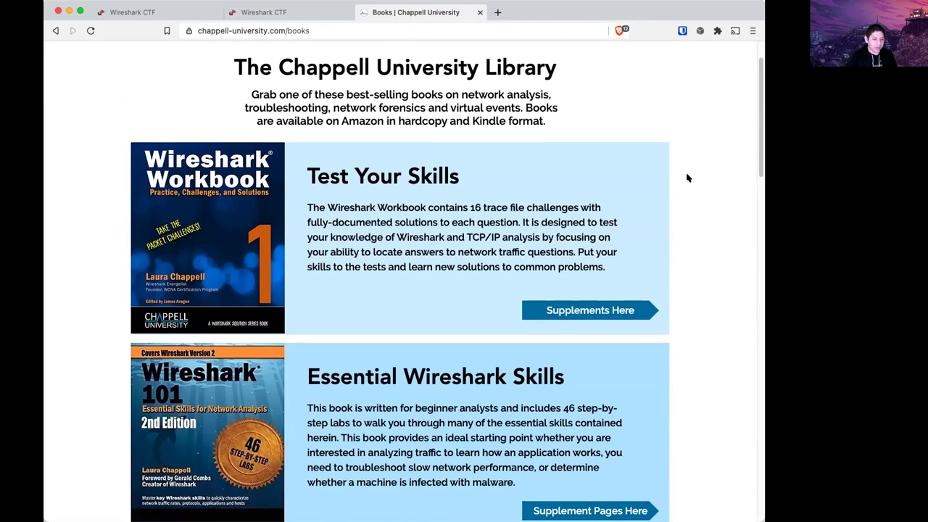
pyautogui.scroll(-10, 688, 177)
pyautogui.scroll(-3, 684, 189)
pyautogui.scroll(9, 662, 261)
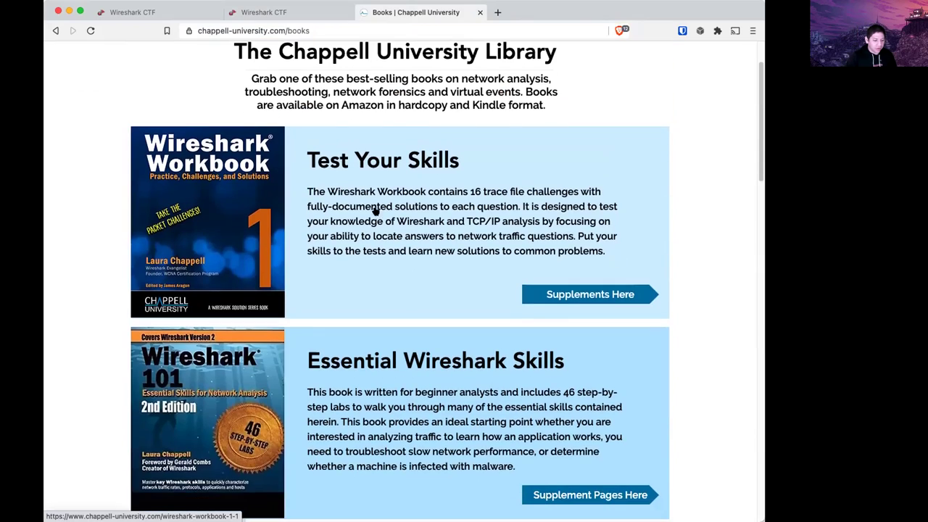
pyautogui.scroll(-2, 221, 194)
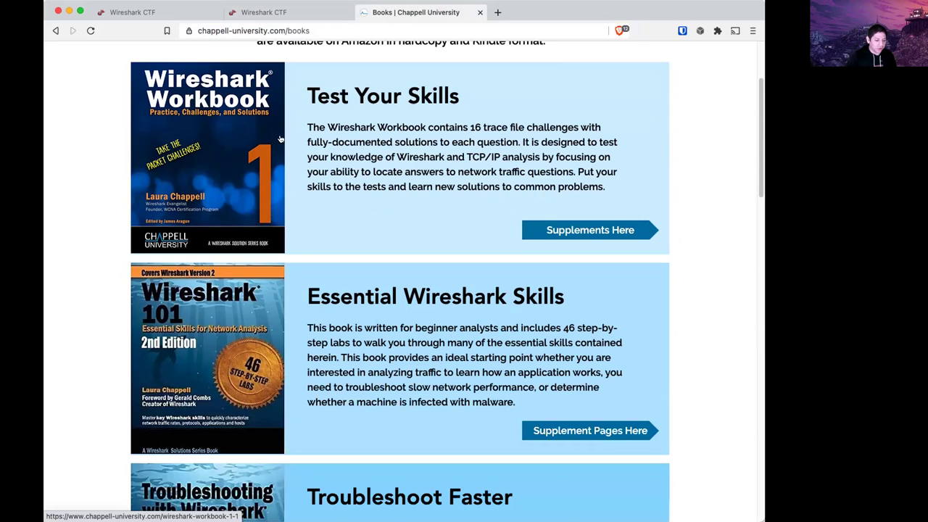
pyautogui.scroll(-2, 283, 217)
pyautogui.scroll(-7, 306, 333)
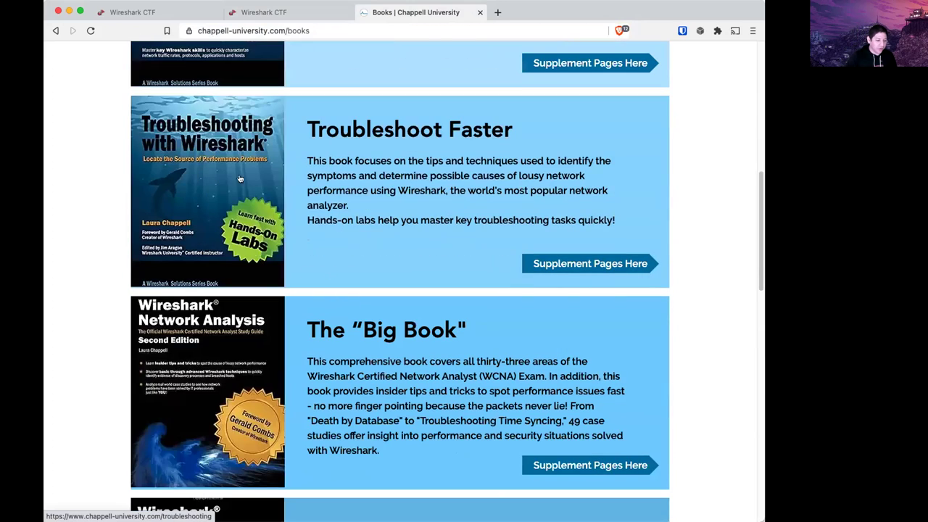
pyautogui.scroll(-1, 297, 363)
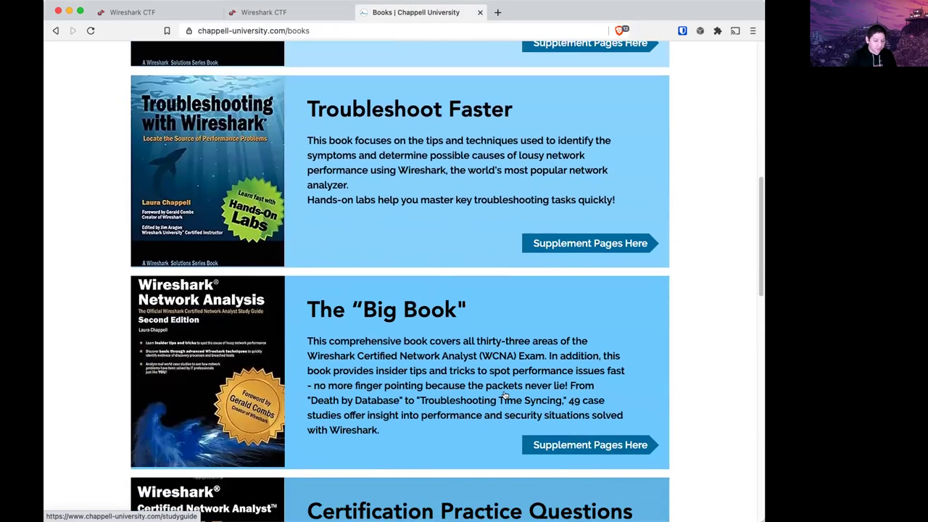
# Open the supplement pages of the "Big Book", Wireshark Network Analysis, and examine its trace file downloads and book description.
pyautogui.click(564, 444)
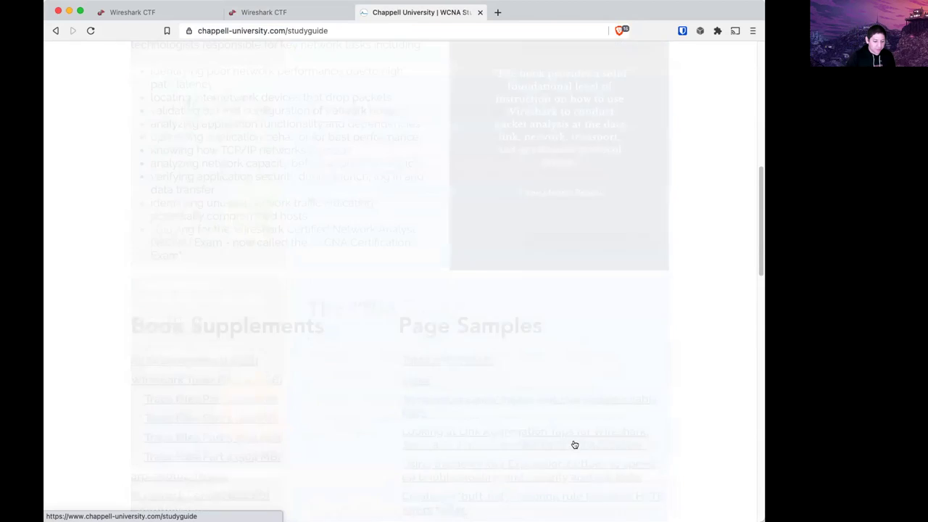
pyautogui.scroll(-10, 354, 331)
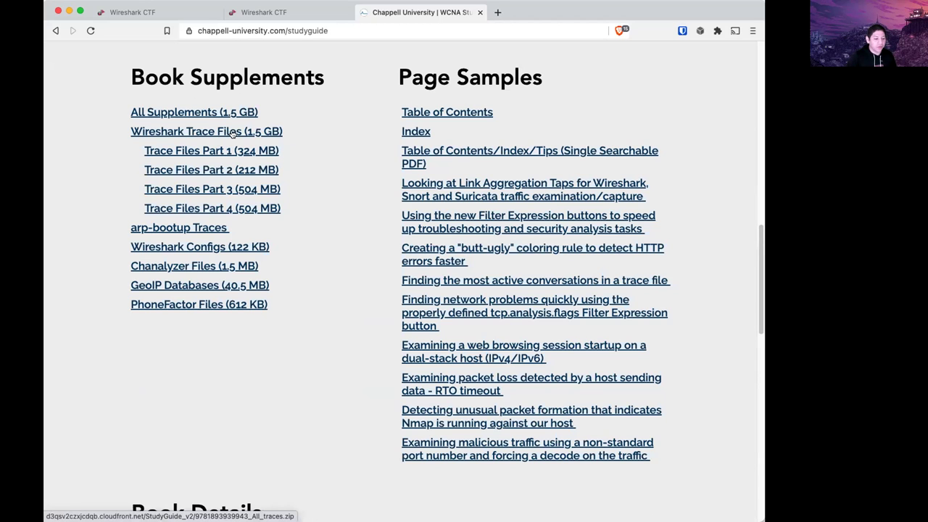
pyautogui.scroll(3, 316, 264)
pyautogui.scroll(7, 316, 264)
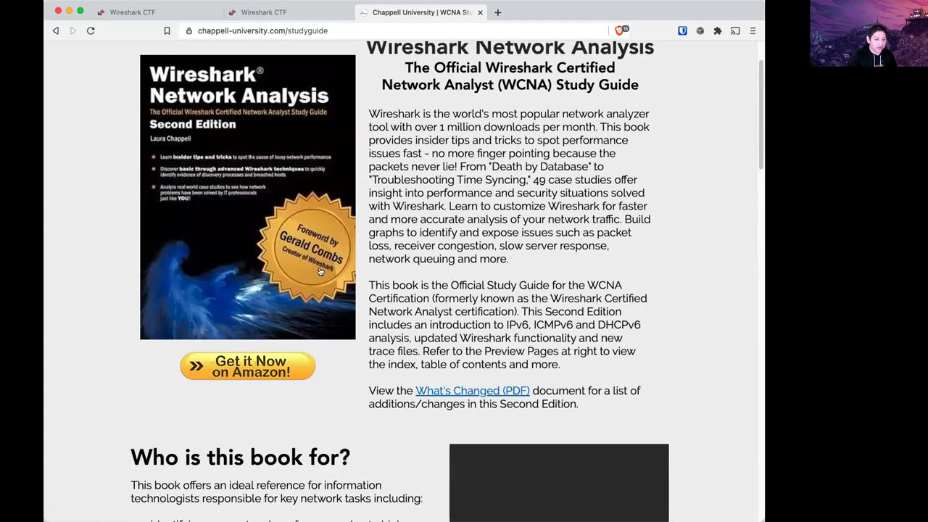
# Return to the book list, open the Wireshark 101 2nd Edition supplement pages and examine the supplement downloads.
pyautogui.press('super+bracketleft')
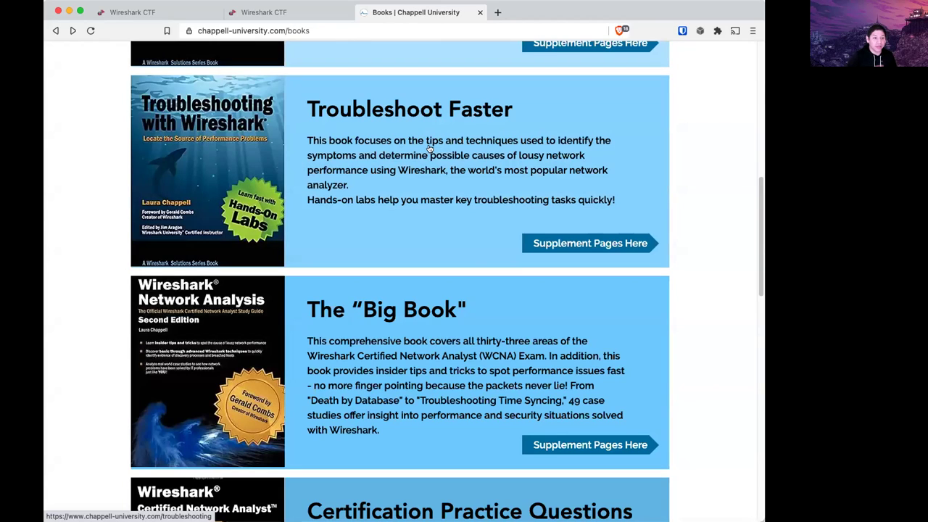
pyautogui.scroll(-1, 378, 257)
pyautogui.scroll(4, 404, 291)
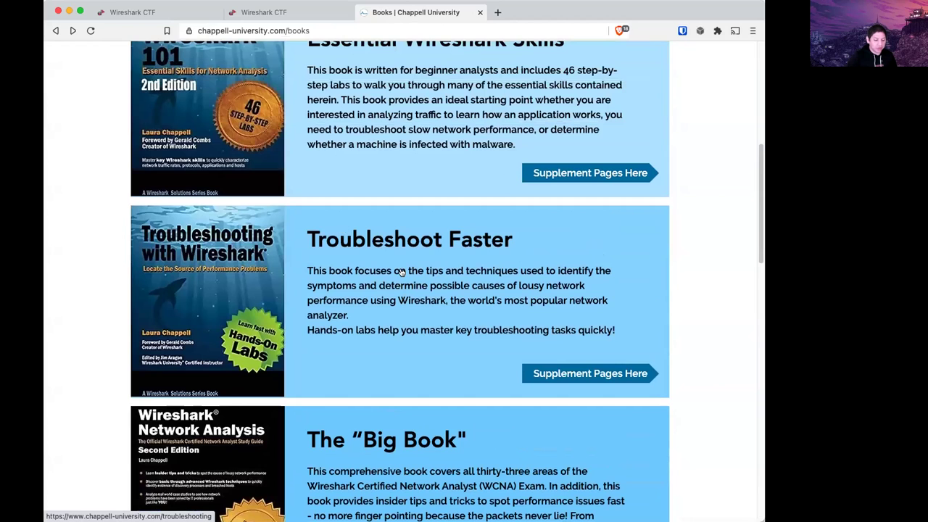
pyautogui.scroll(2, 418, 269)
pyautogui.scroll(1, 418, 269)
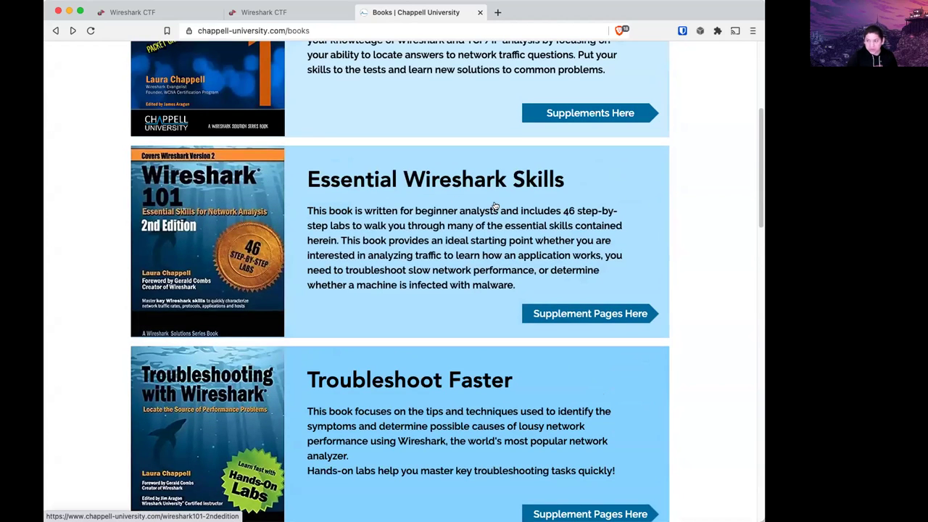
pyautogui.scroll(2, 501, 250)
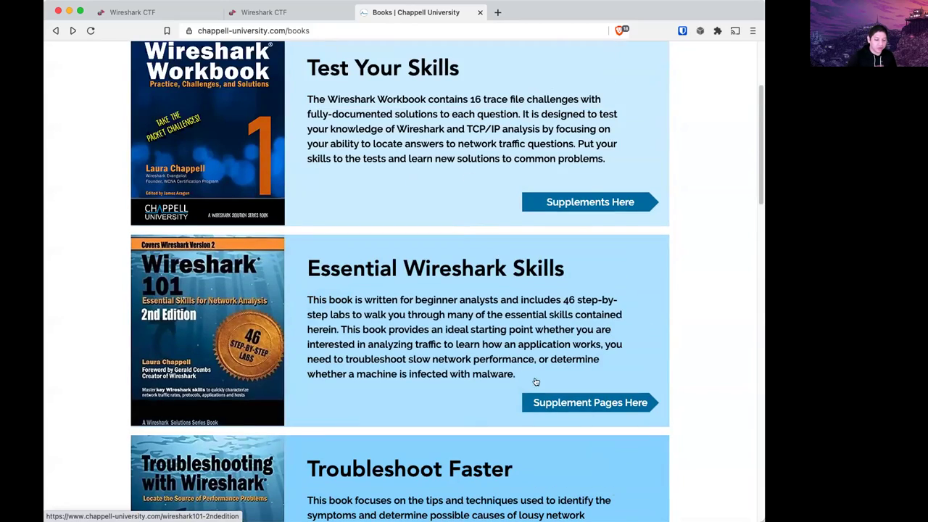
pyautogui.click(571, 403)
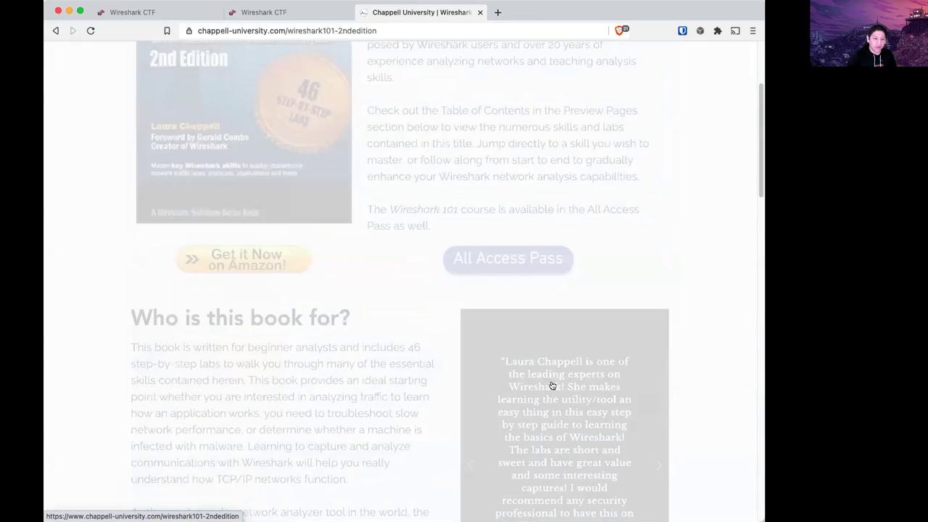
pyautogui.scroll(-8, 543, 384)
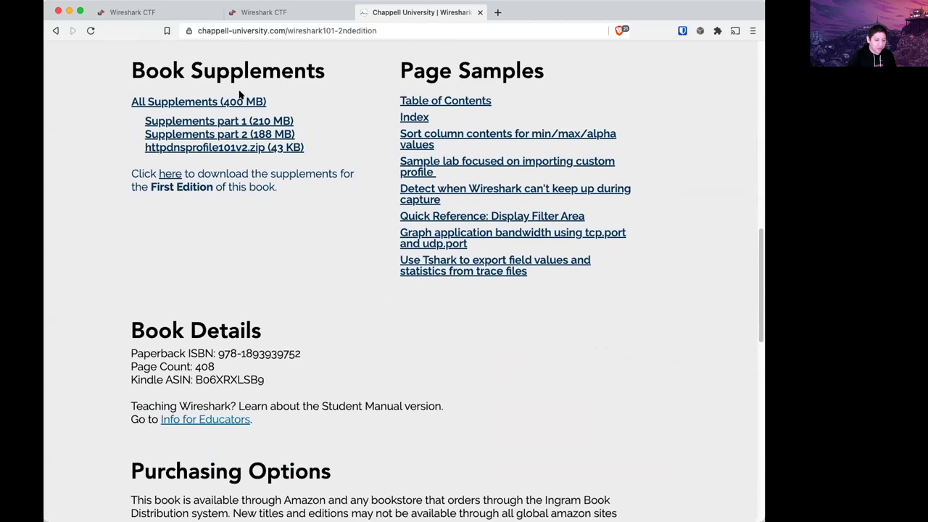
# Return to the book list, go back to the Wireshark CTF challenges and close challenge 2002.
pyautogui.click(55, 30)
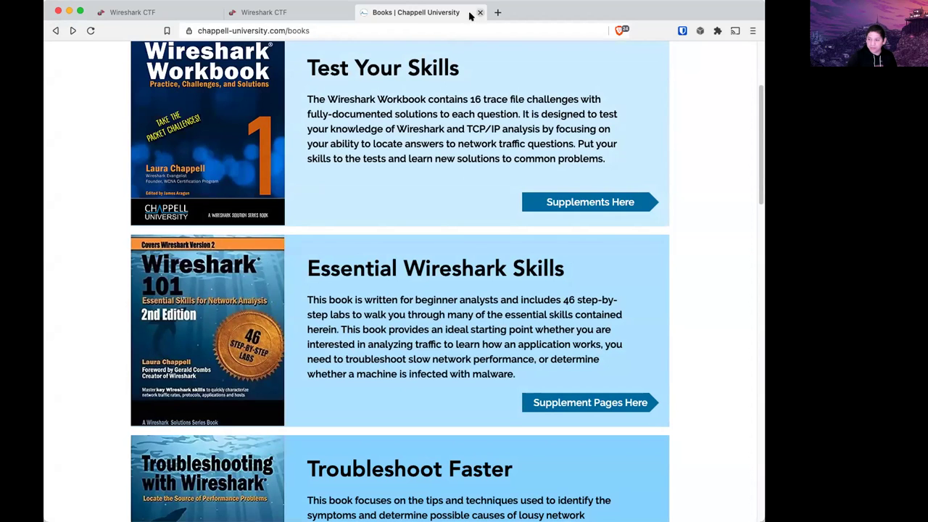
pyautogui.click(275, 12)
pyautogui.click(163, 14)
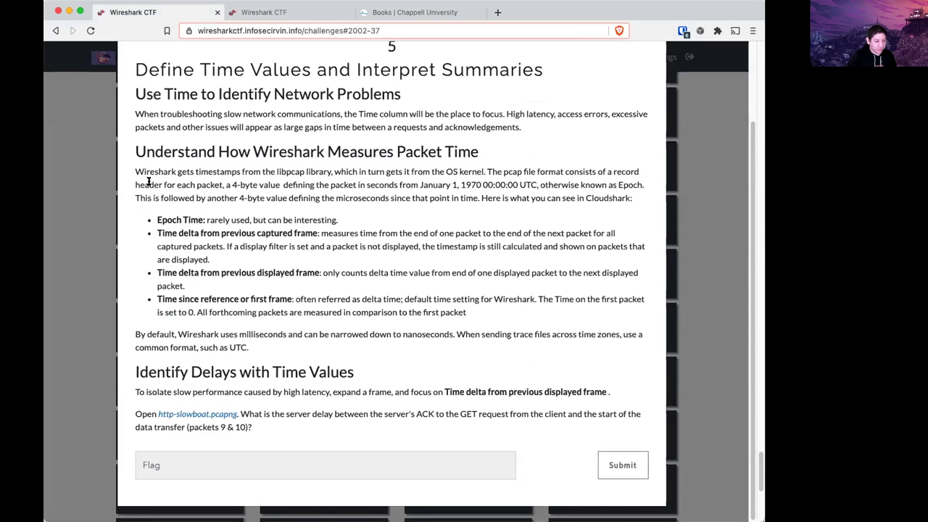
pyautogui.click(94, 201)
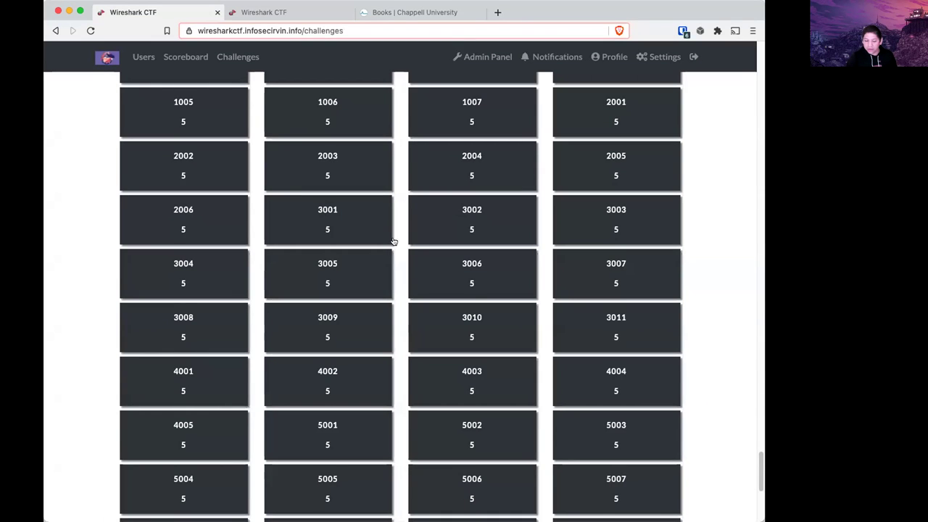
# Open beginner challenge 2001 and read its question about the initial round trip time in http-download-bad.pcapng.
pyautogui.scroll(5, 393, 241)
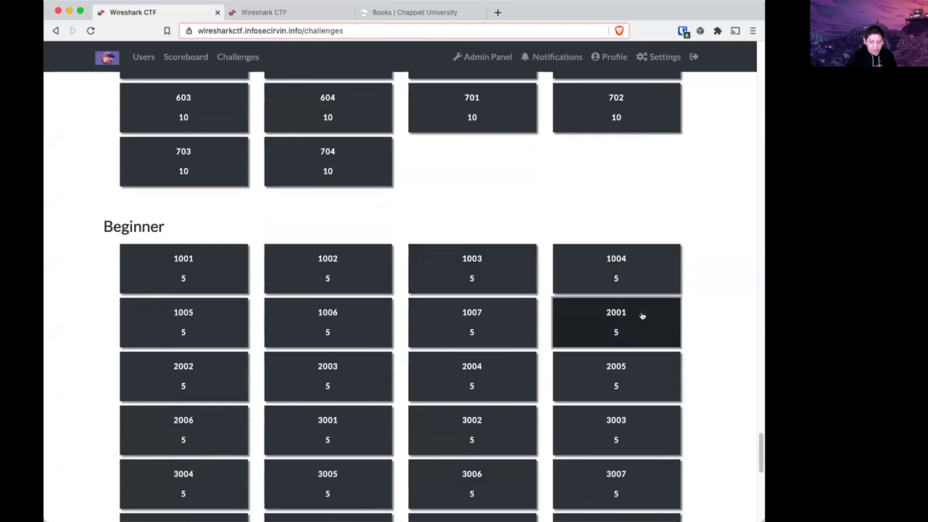
pyautogui.click(641, 315)
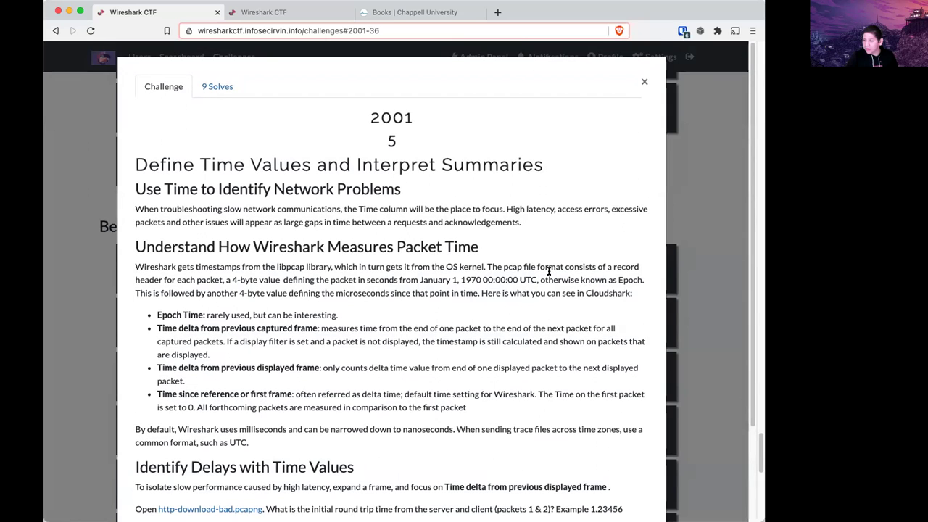
pyautogui.scroll(-3, 522, 271)
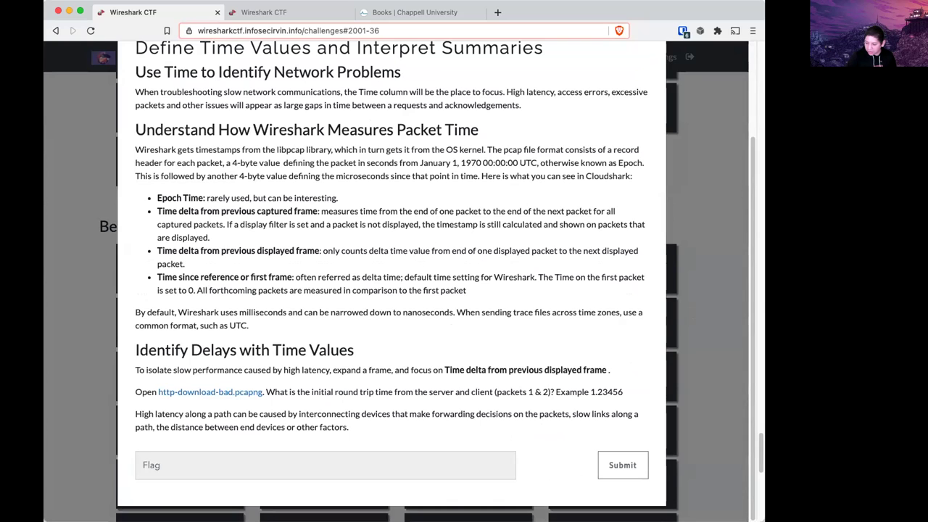
# Switch to Wireshark and check the time value of packet 2 in http-download-bad.pcapng.
pyautogui.press('super+Tab')
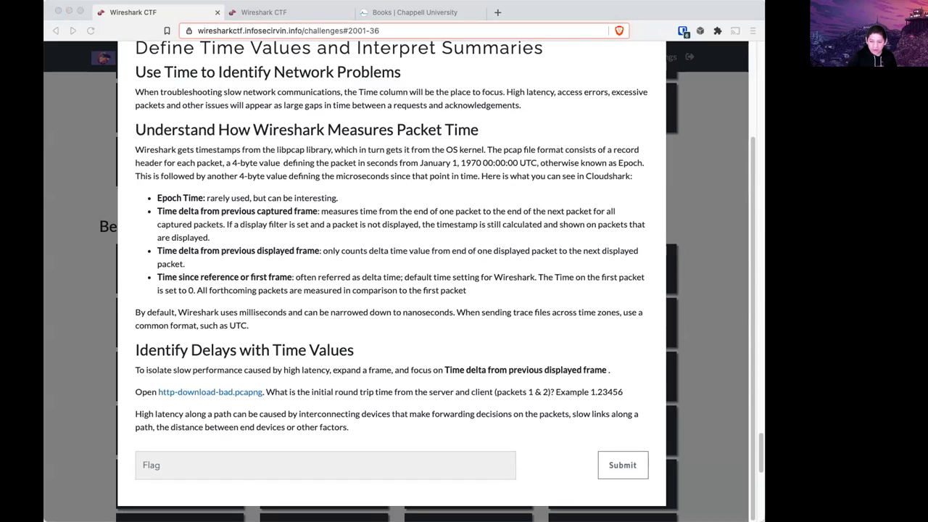
pyautogui.press('super+Tab')
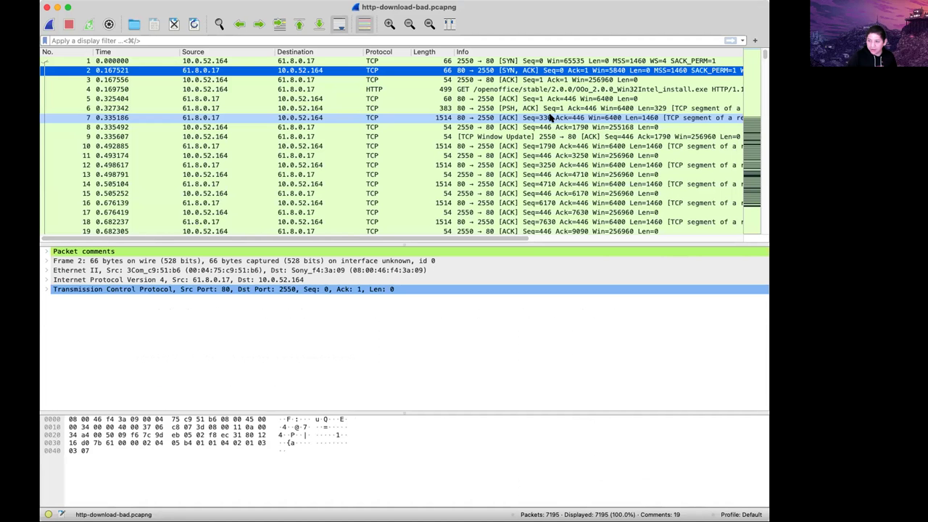
pyautogui.click(108, 74)
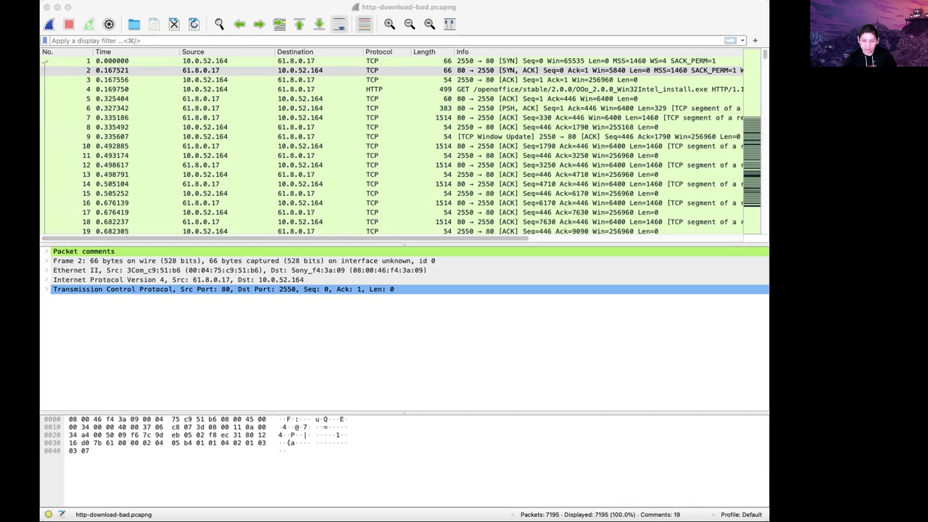
# Switch back to the Brave browser and view the Wireshark CTF scoreboard.
pyautogui.press('super+Tab')
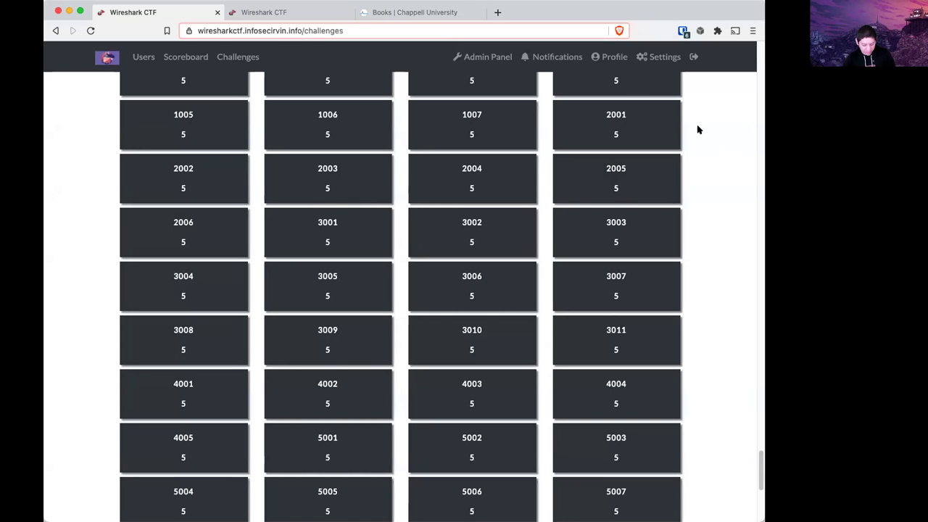
pyautogui.click(287, 14)
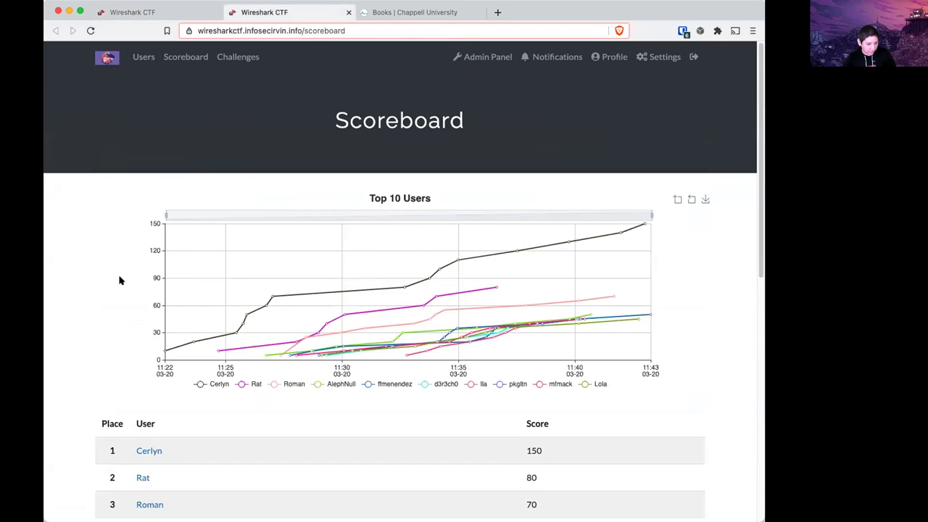
# Examine the scoreboard's Top 10 Users chart and the full ranking table of users and scores.
pyautogui.scroll(-3, 98, 269)
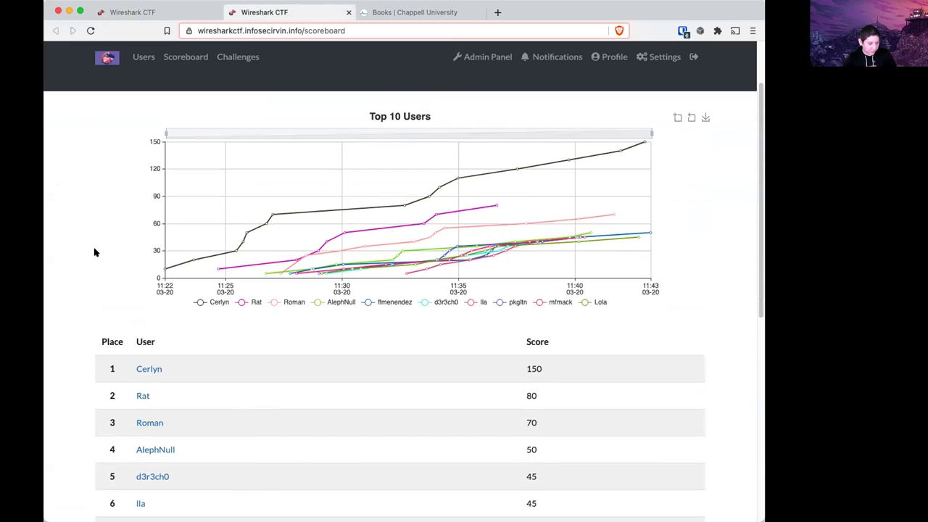
pyautogui.scroll(-1, 86, 244)
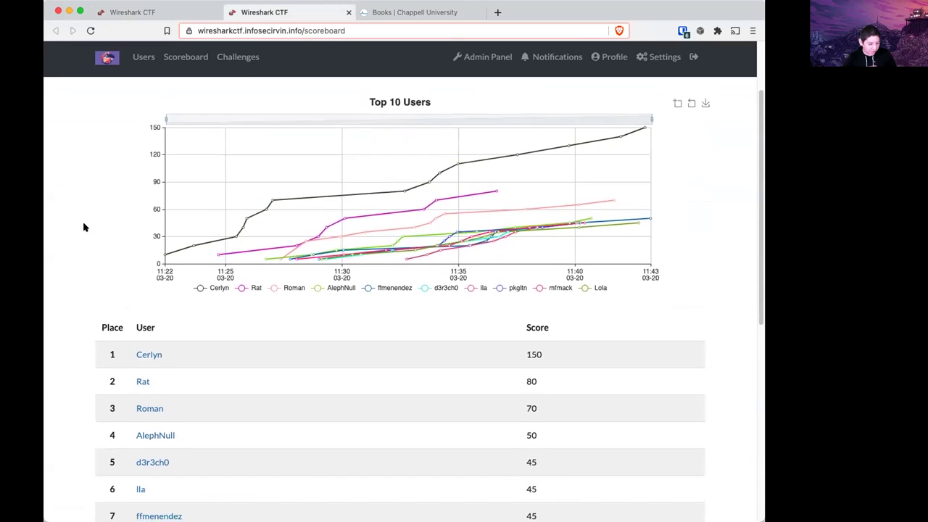
pyautogui.scroll(-10, 84, 226)
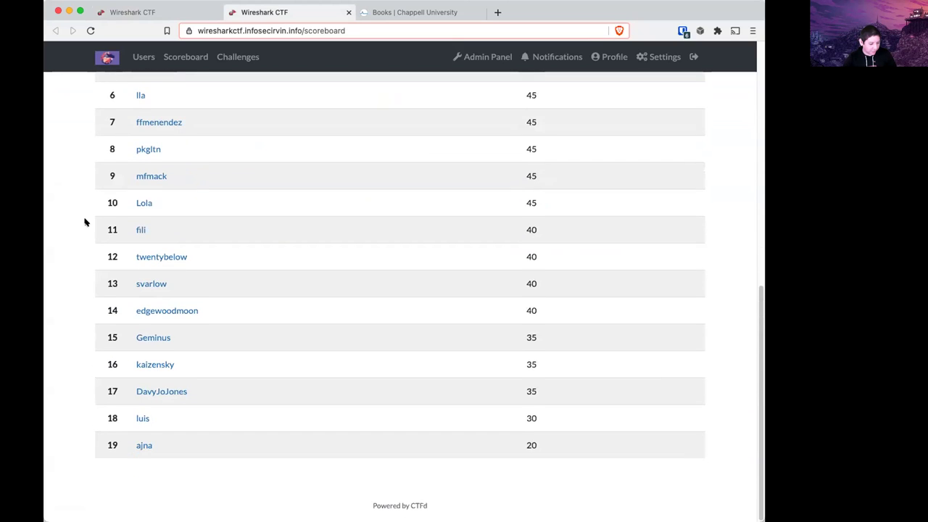
pyautogui.scroll(5, 84, 224)
pyautogui.scroll(5, 82, 220)
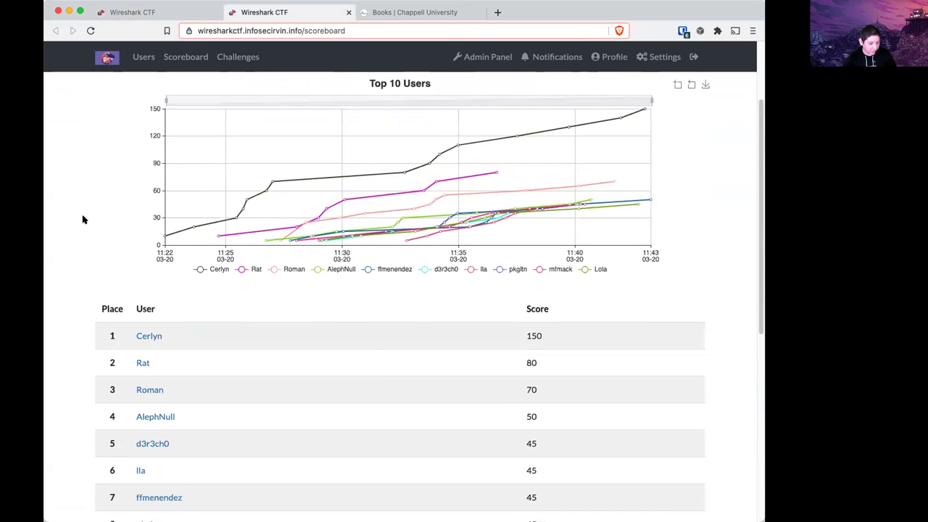
pyautogui.scroll(-1, 82, 218)
pyautogui.scroll(-1, 83, 218)
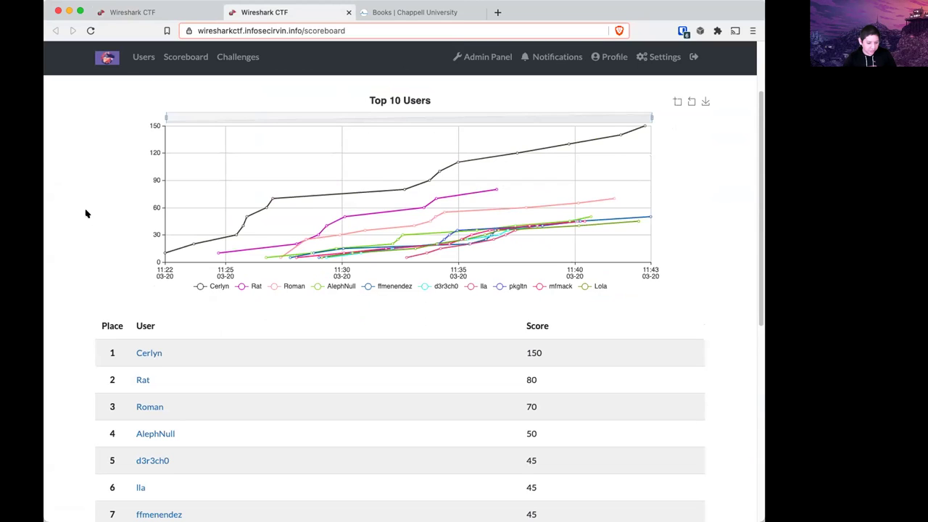
# Return to the challenges list, open challenge 2003 and select the display filter text in its question.
pyautogui.click(153, 15)
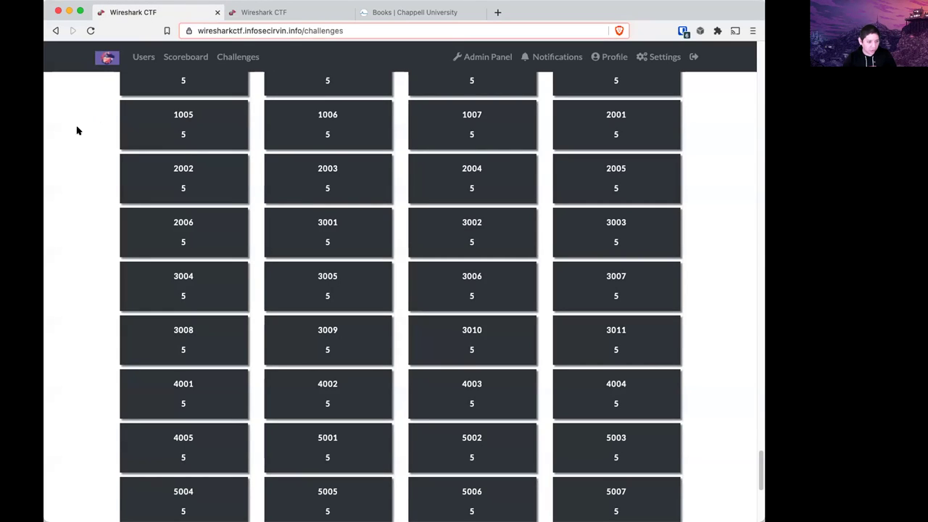
pyautogui.click(316, 179)
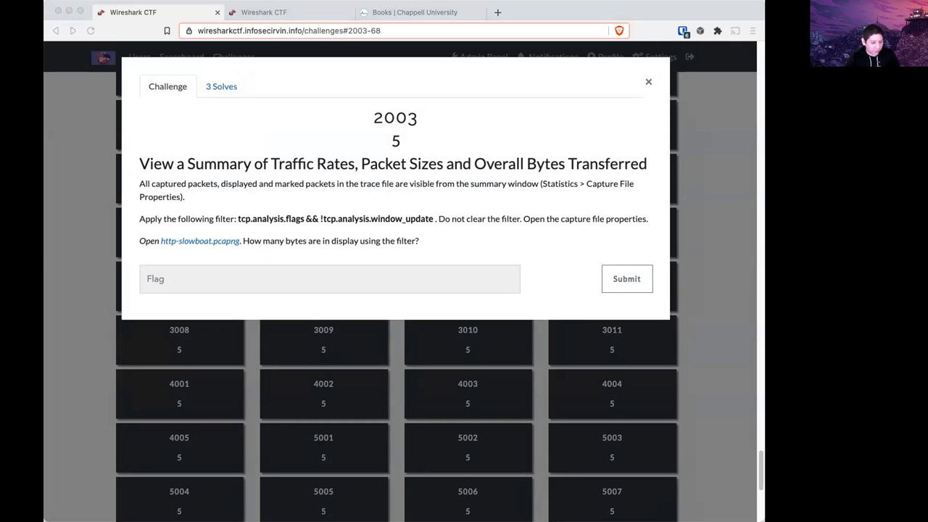
pyautogui.click(391, 225)
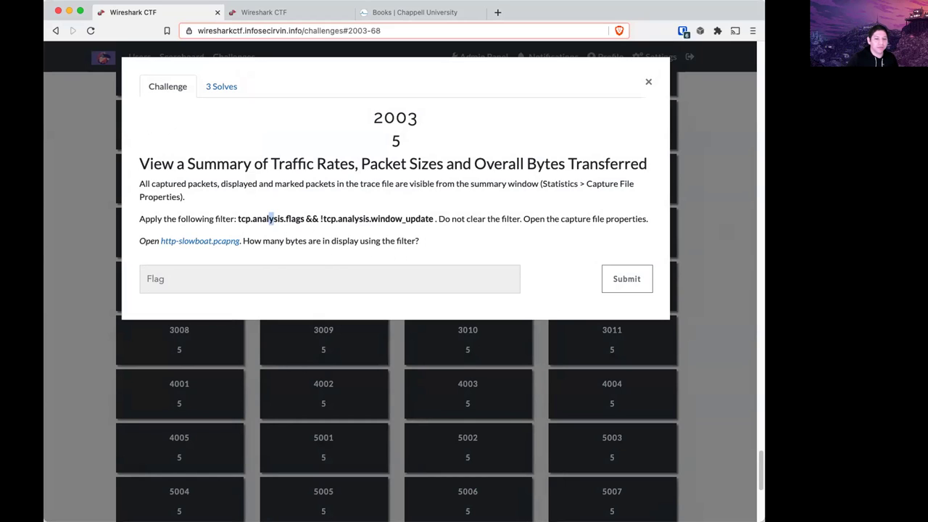
# Switch to Wireshark and apply the display filter tcp.analysis.flags && !tcp.analysis.window_update to http-slowboat.pcapng.
pyautogui.press('super+Tab')
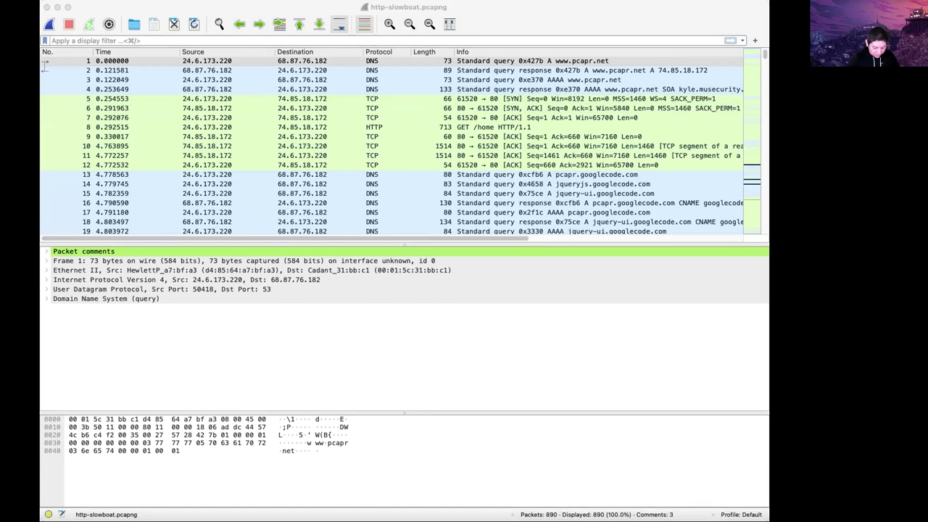
pyautogui.click(145, 42)
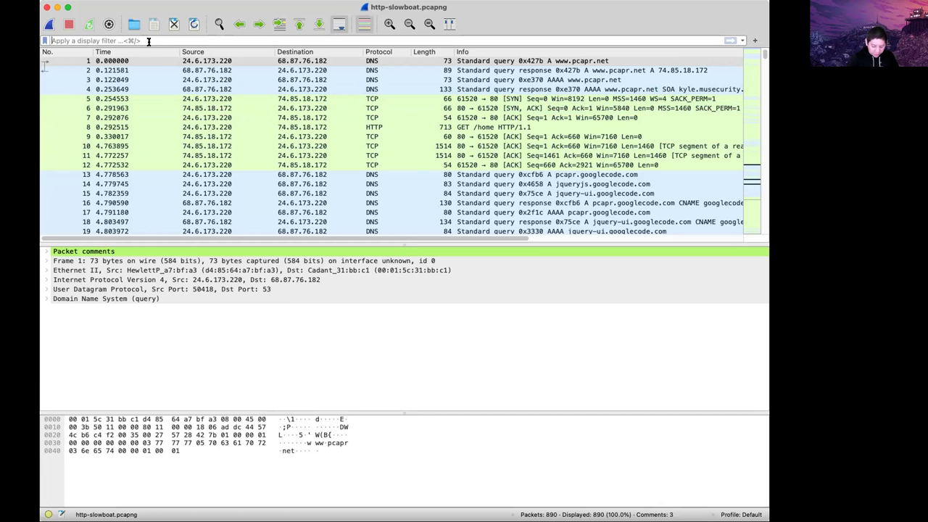
pyautogui.write('tcp.analysis.flags && !tcp.analysis.window_update')
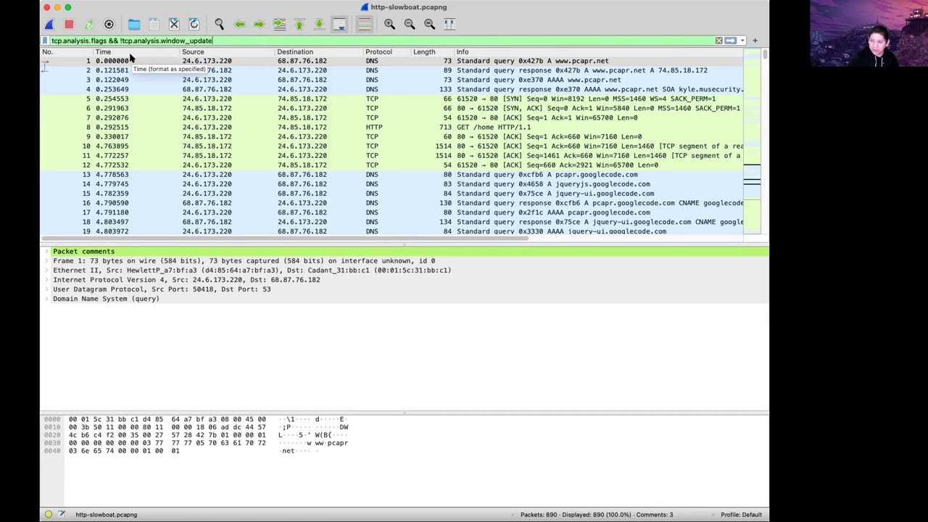
pyautogui.press('Return')
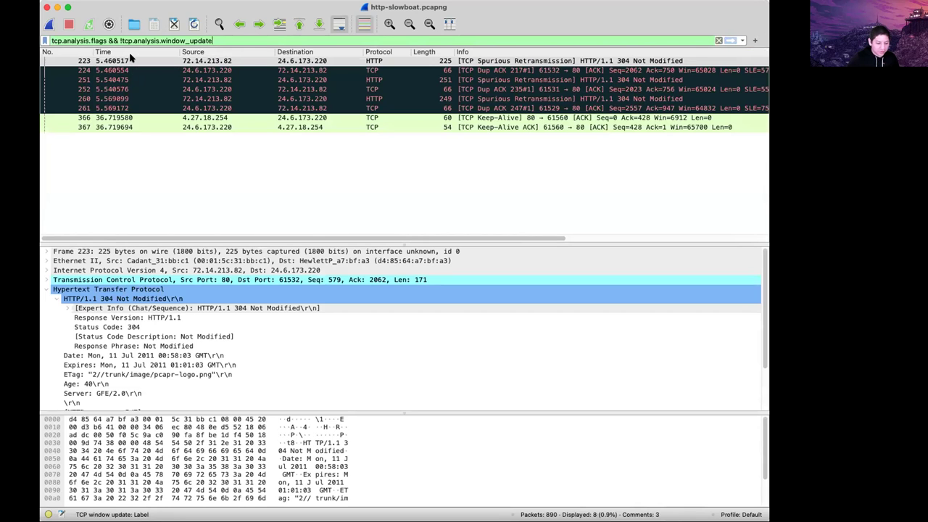
pyautogui.click(216, 174)
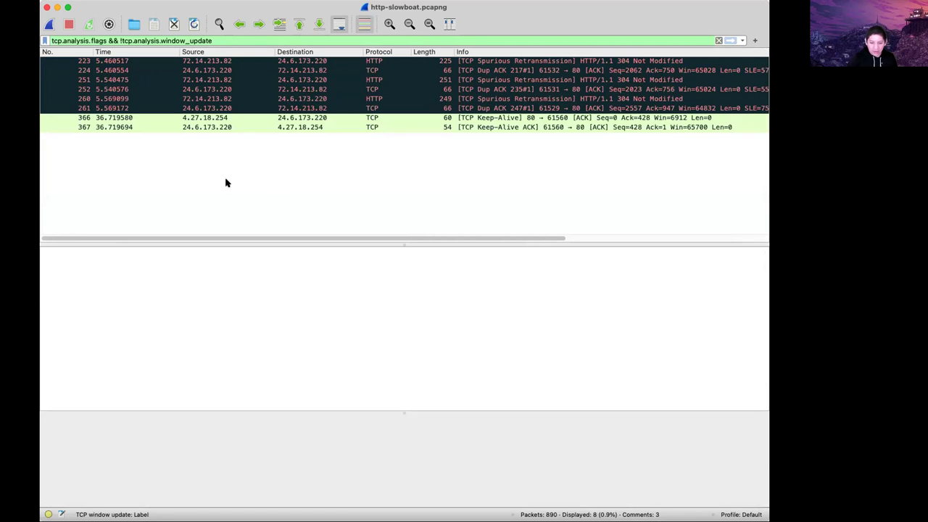
pyautogui.click(217, 117)
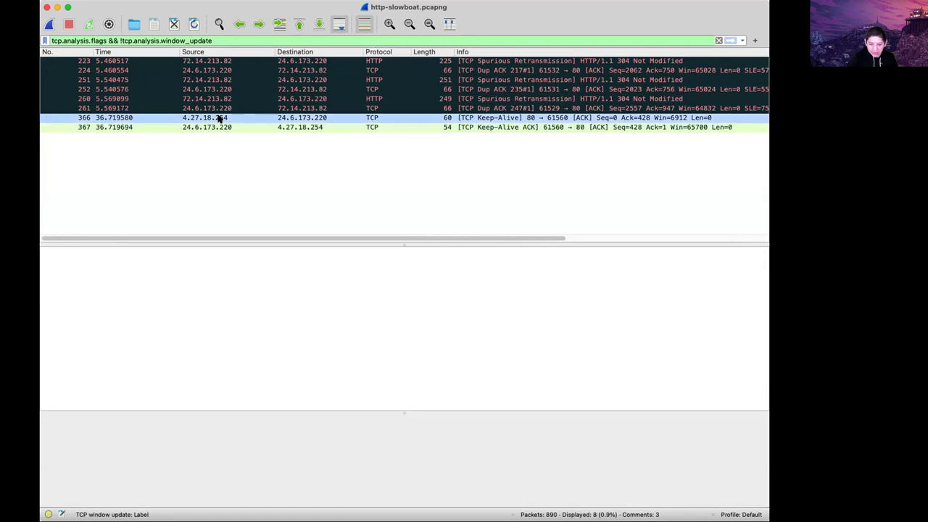
pyautogui.click(221, 159)
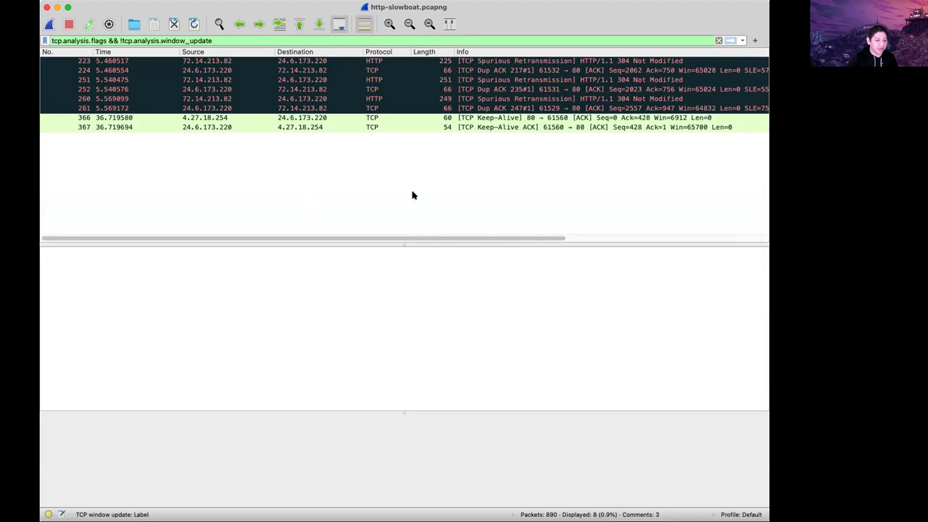
# Switch back to the Brave browser and highlight the Statistics > Capture File Properties hint in challenge 2003.
pyautogui.press('super+Tab')
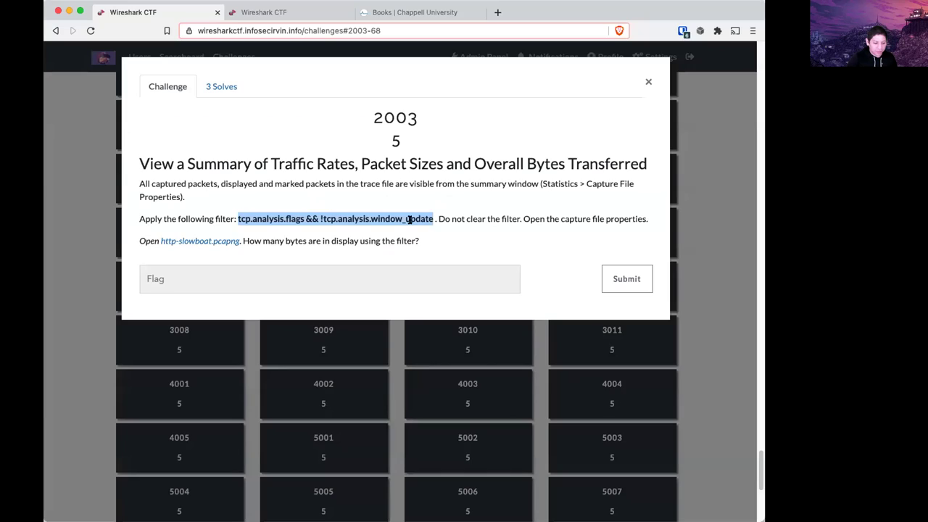
pyautogui.click(556, 194)
pyautogui.moveTo(540, 183); pyautogui.dragTo(182, 198)
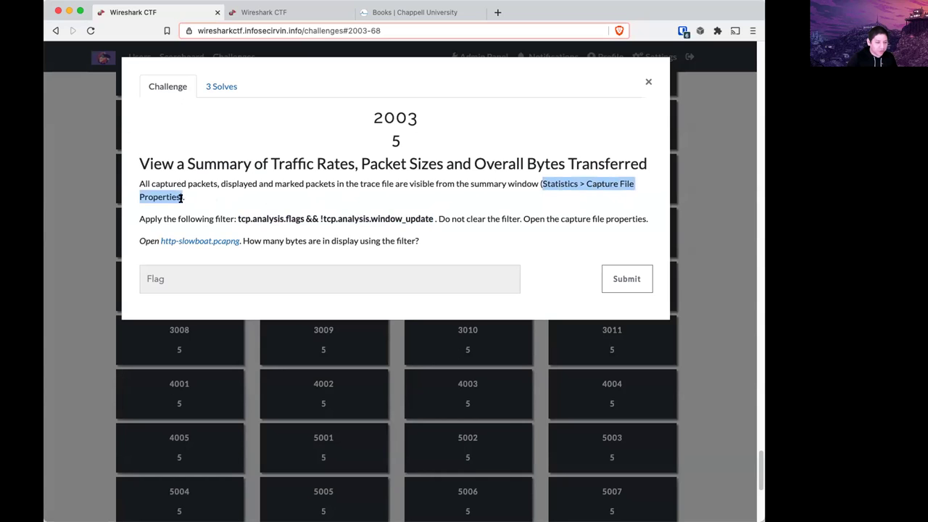
# Switch to Wireshark and check the displayed bytes in the Capture File Properties of http-slowboat.pcapng.
pyautogui.press('super+Tab')
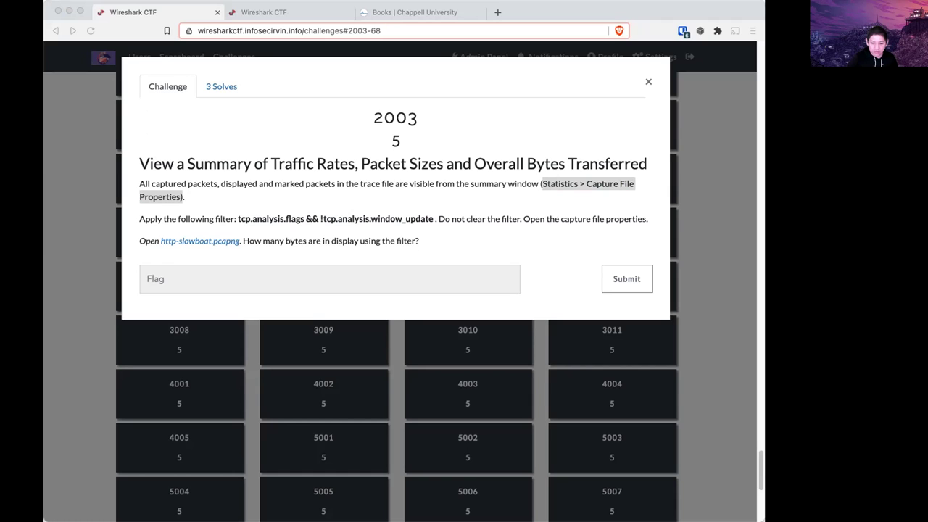
pyautogui.press('super+Tab')
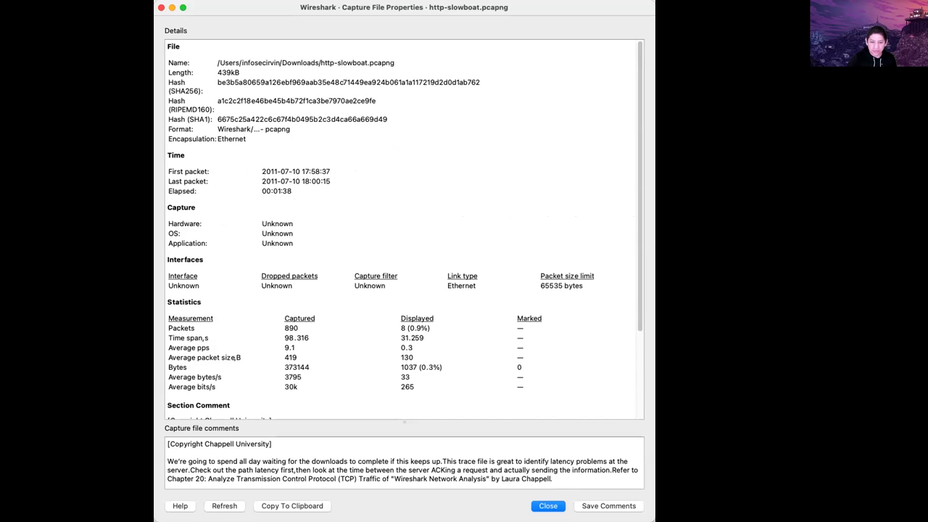
pyautogui.press('super+Tab')
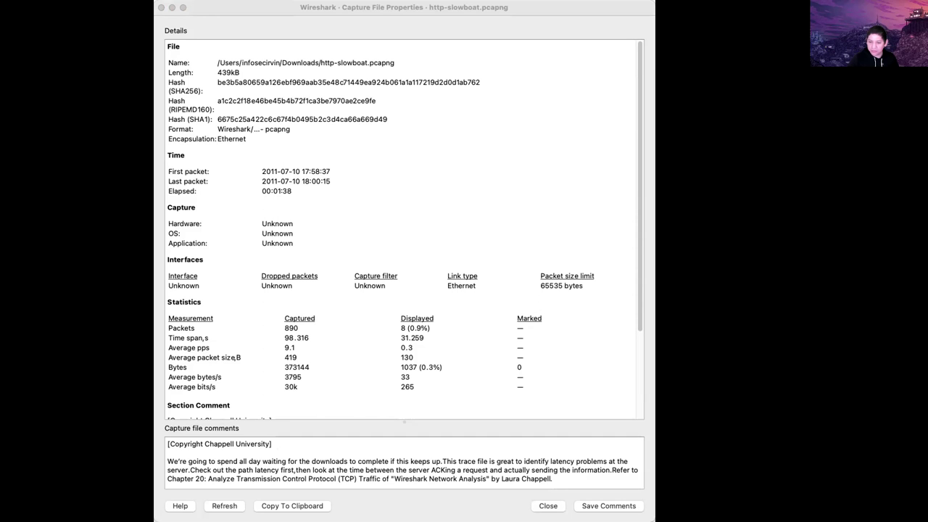
# Switch back to the Brave browser and close challenge 2003.
pyautogui.press('super+Tab')
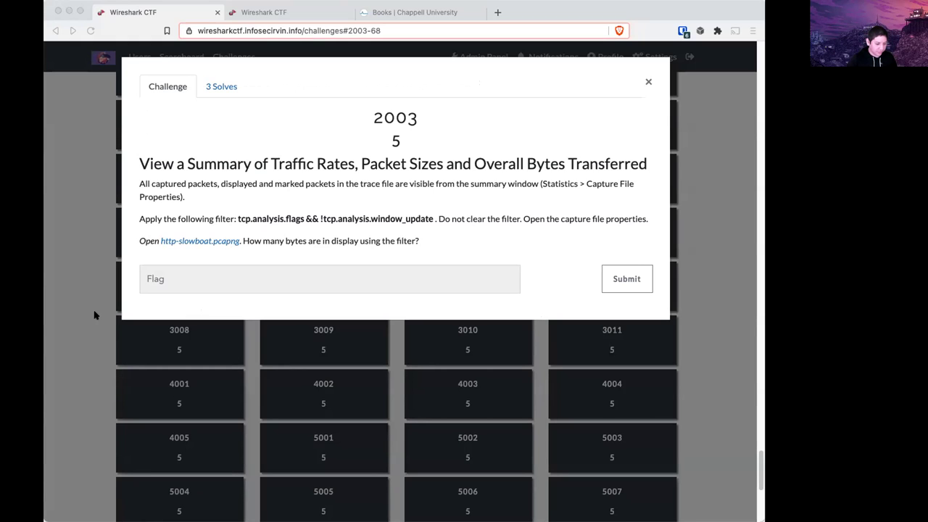
pyautogui.click(97, 315)
pyautogui.click(647, 82)
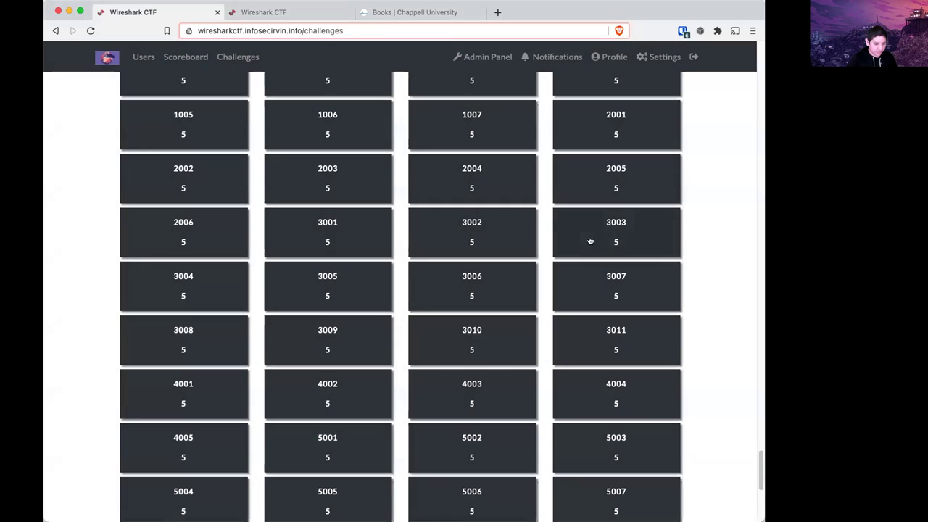
# Open challenge 2004, download its trace file http-espn2010.pcapng and open it in Wireshark.
pyautogui.click(463, 189)
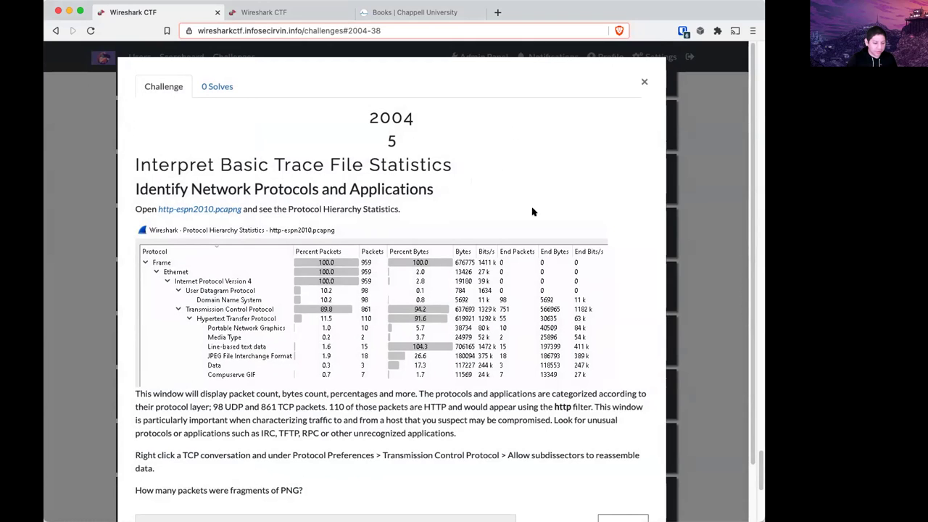
pyautogui.scroll(-2, 532, 212)
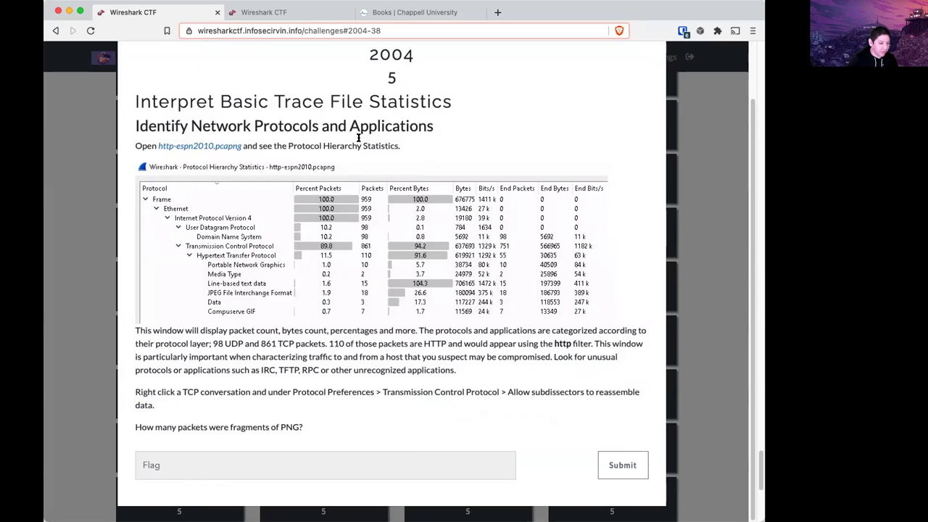
pyautogui.click(210, 148)
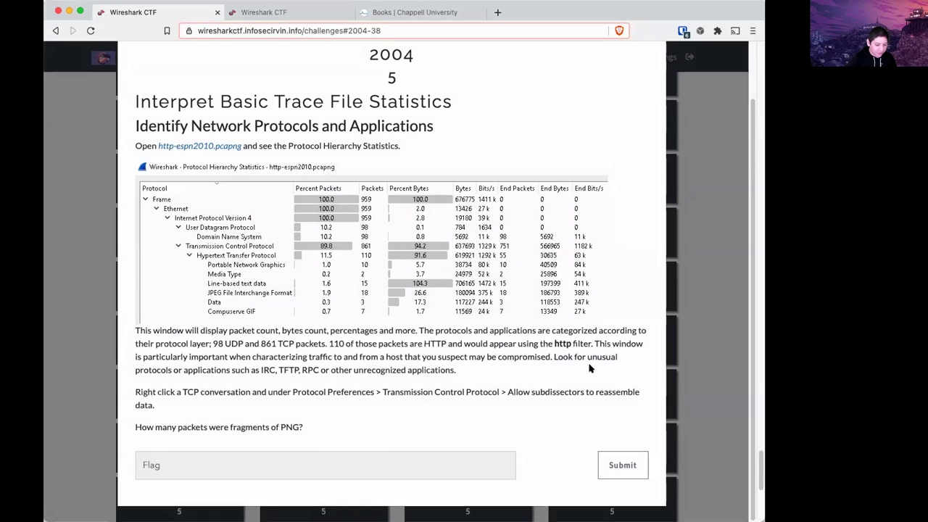
pyautogui.click(590, 368)
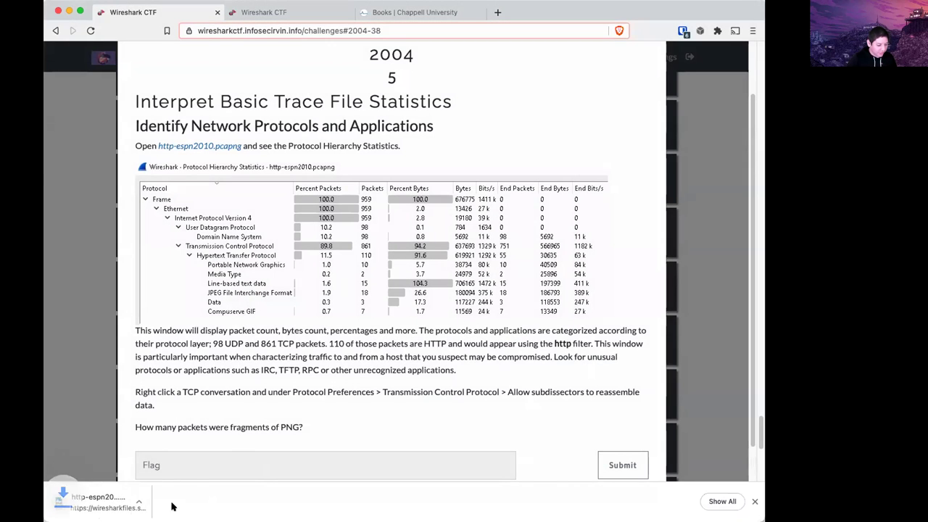
pyautogui.click(108, 502)
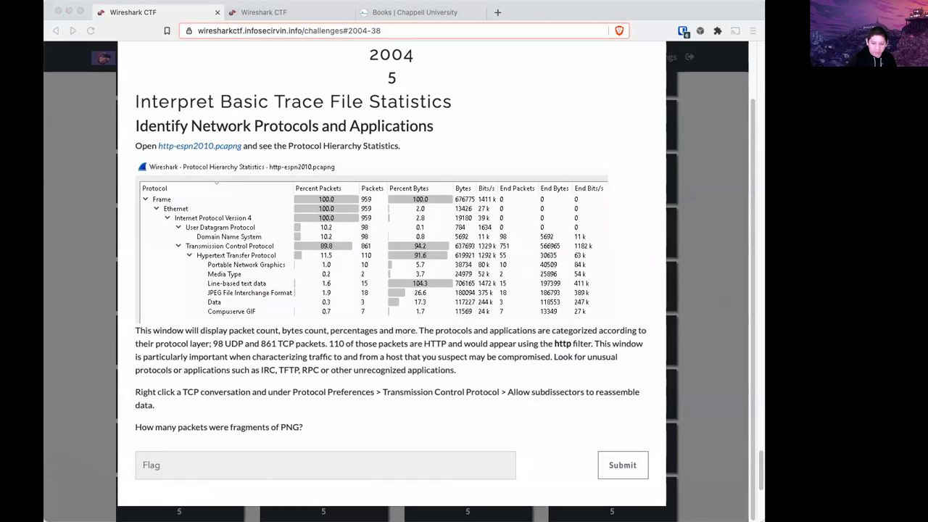
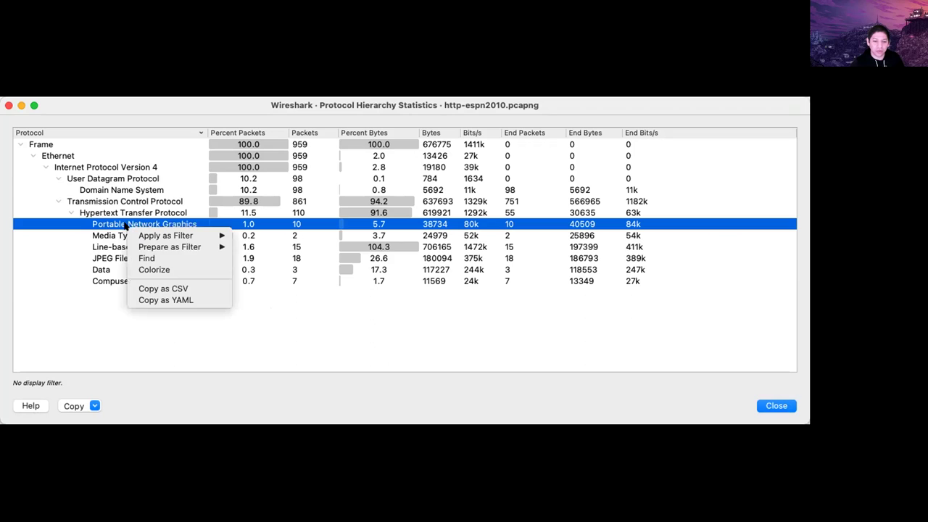
# Filter http-espn2010.pcapng to PNG packets by applying the Portable Network Graphics entry of the Protocol Hierarchy Statistics as the selected filter.
pyautogui.click(125, 226)
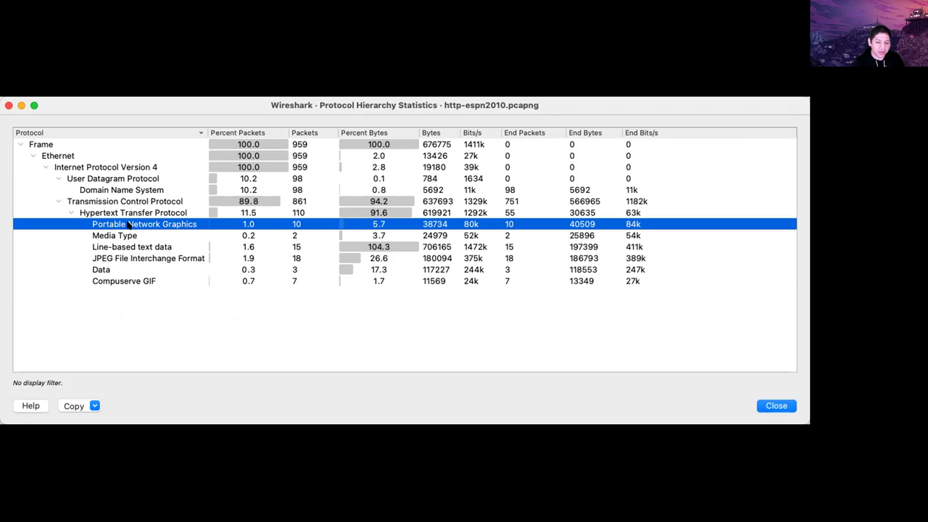
pyautogui.rightClick(154, 224)
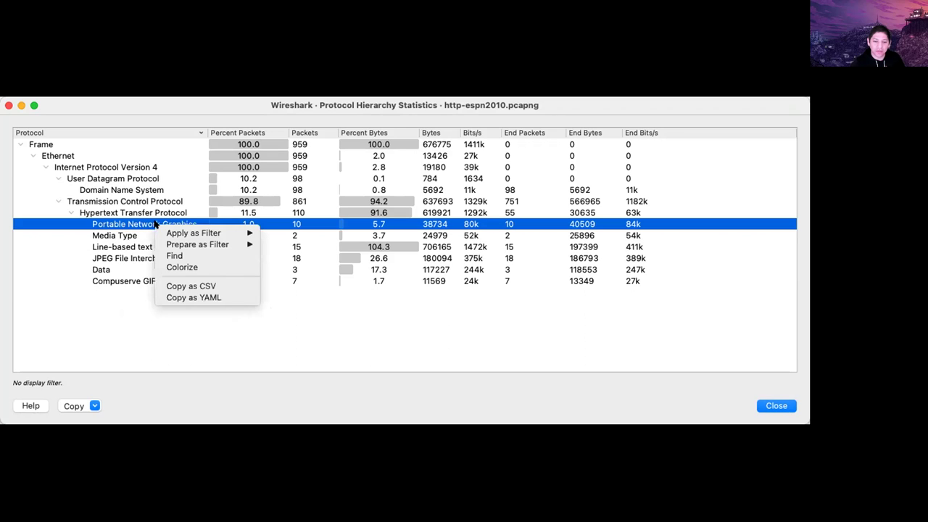
pyautogui.moveTo(186, 230)
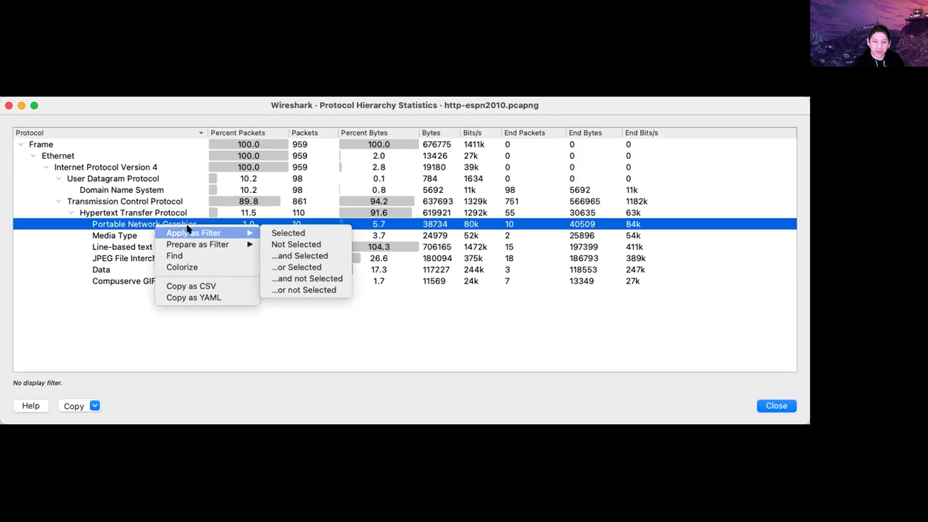
pyautogui.click(311, 235)
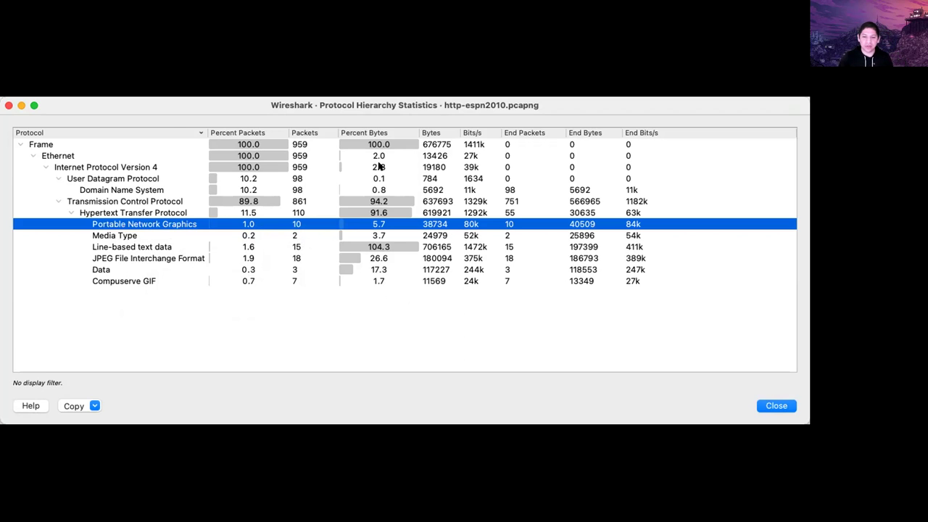
pyautogui.rightClick(130, 225)
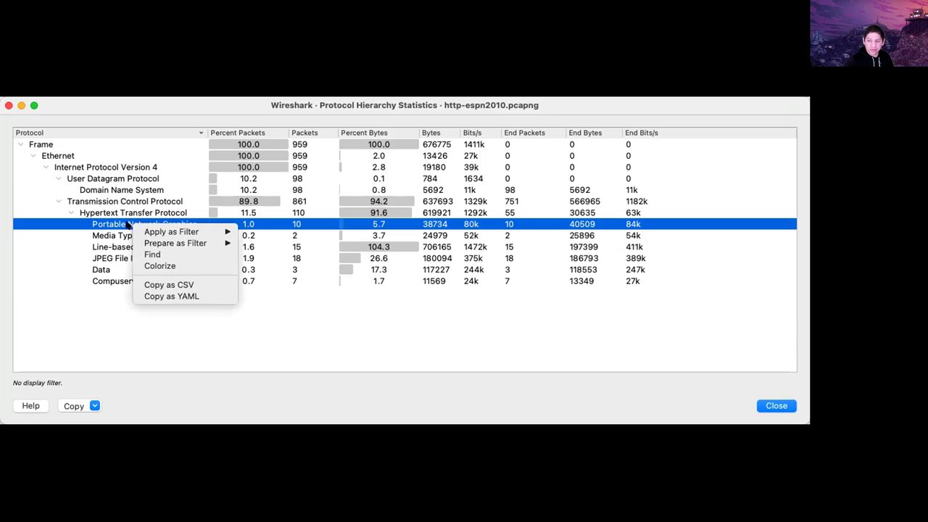
pyautogui.moveTo(155, 229)
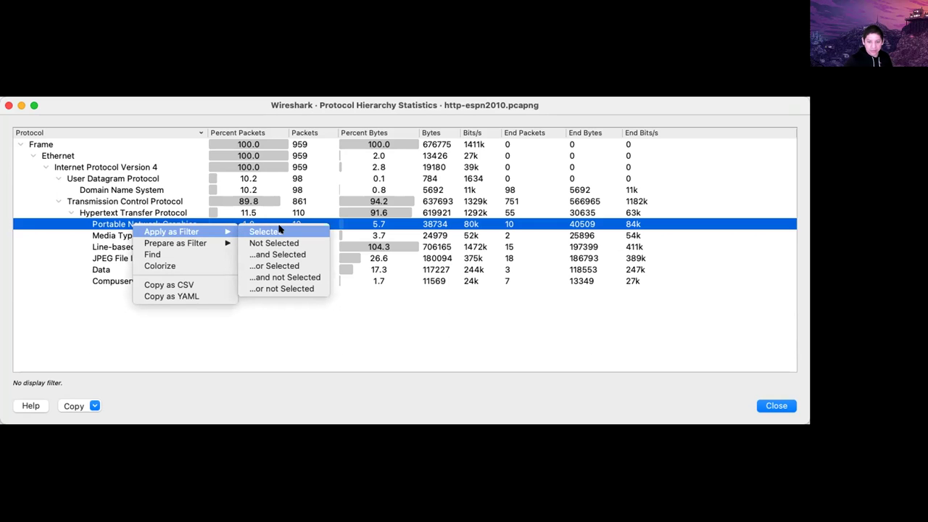
pyautogui.click(55, 308)
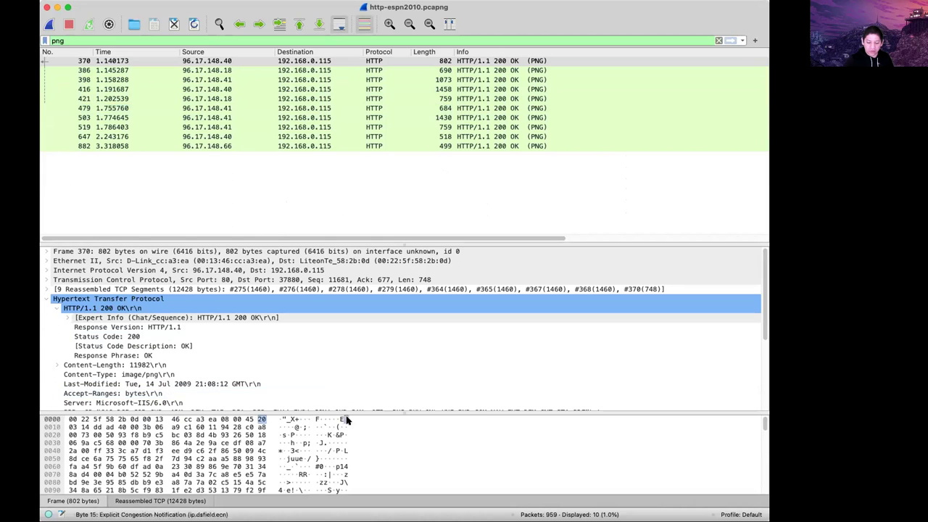
# Enlarge the packet bytes pane and select the Transmission Control Protocol layer of frame 370.
pyautogui.moveTo(348, 411); pyautogui.dragTo(353, 380)
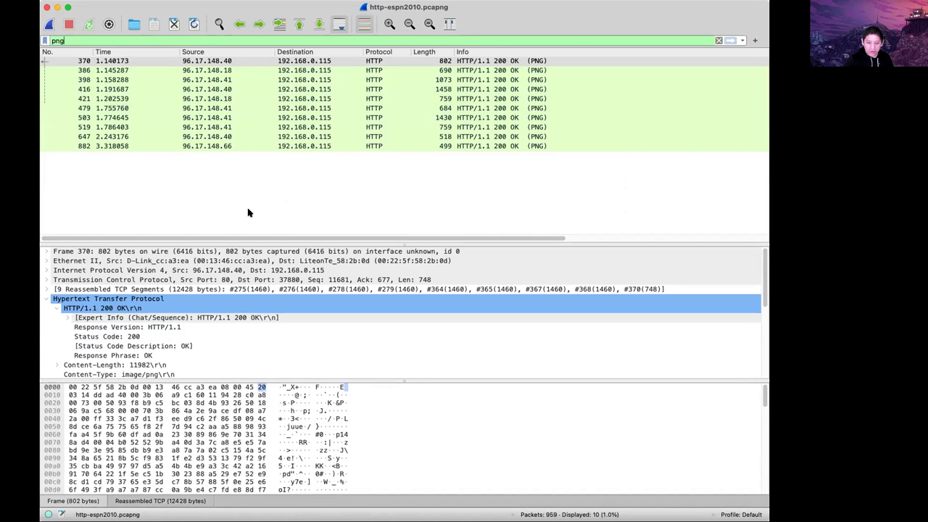
pyautogui.click(145, 62)
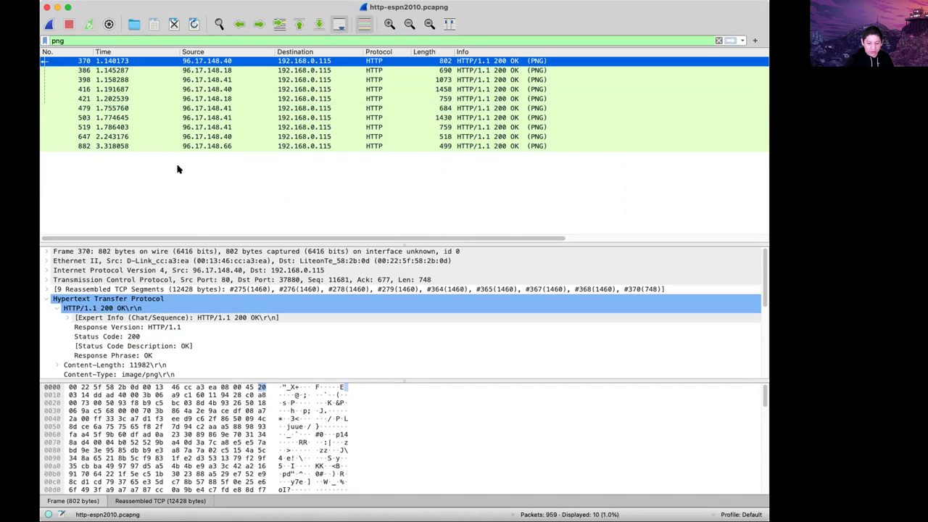
pyautogui.click(133, 277)
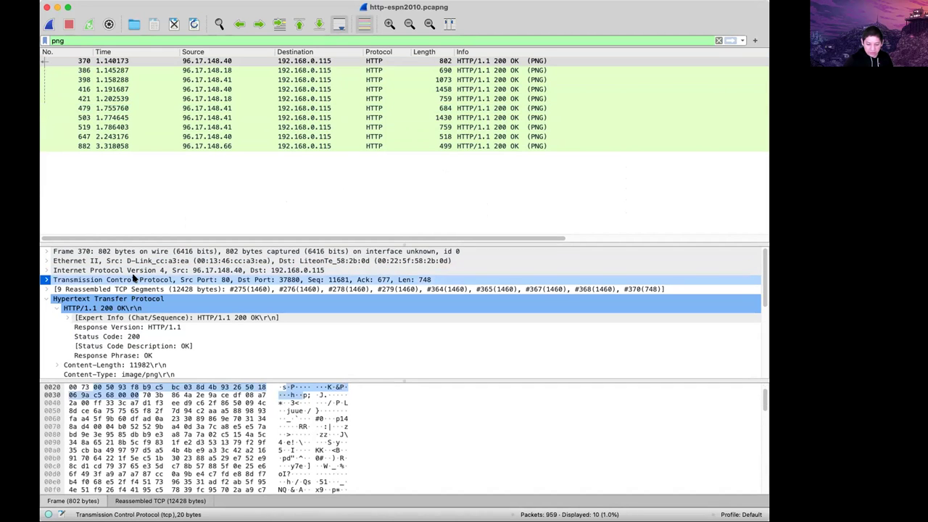
# Check the subdissector setting for reassembling TCP streams in the Transmission Control Protocol preferences of frame 370.
pyautogui.rightClick(134, 277)
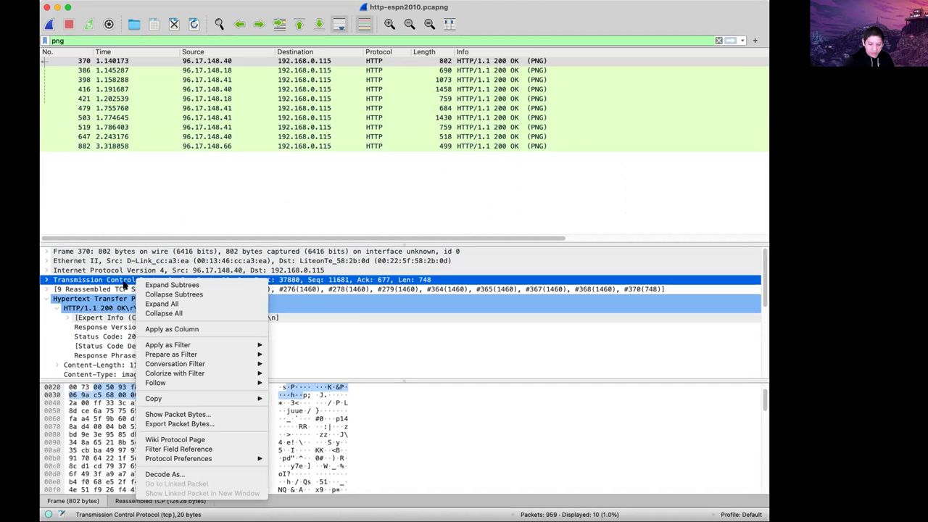
pyautogui.click(120, 284)
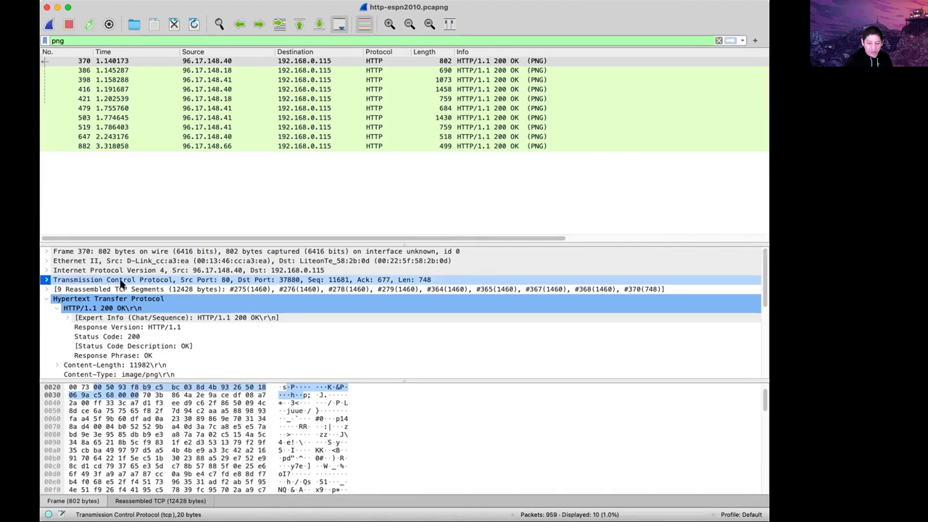
pyautogui.rightClick(148, 284)
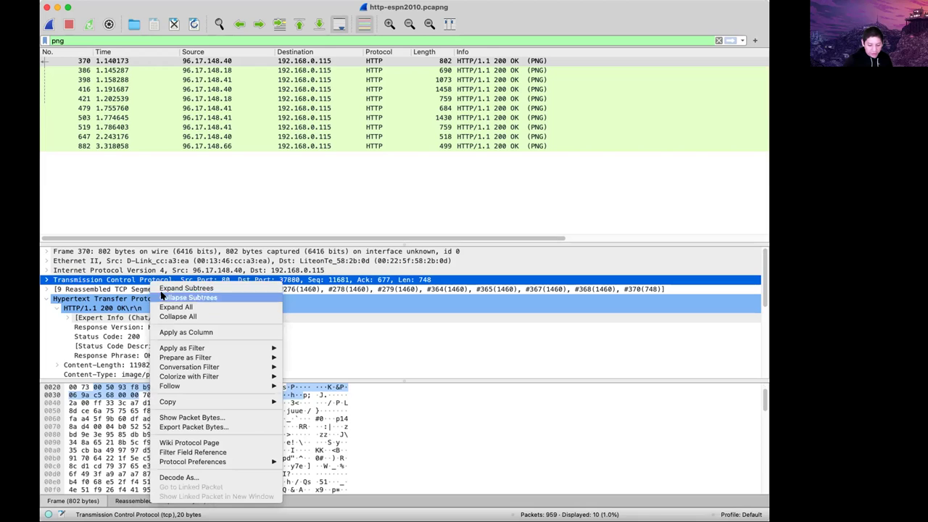
pyautogui.moveTo(244, 461)
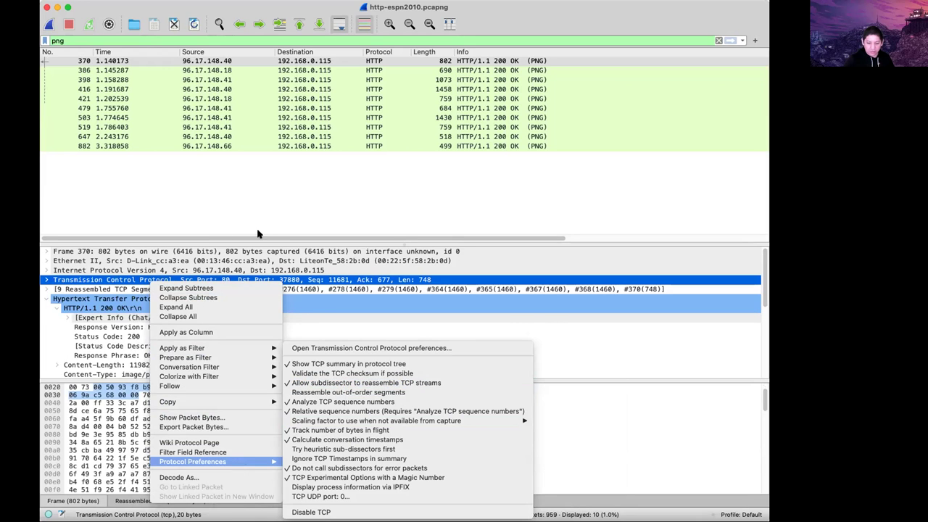
pyautogui.click(243, 192)
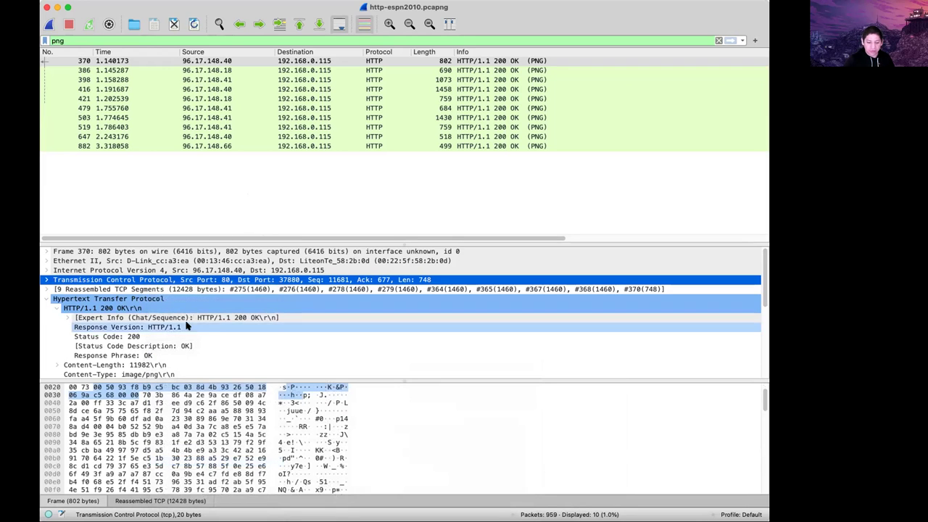
pyautogui.click(65, 40)
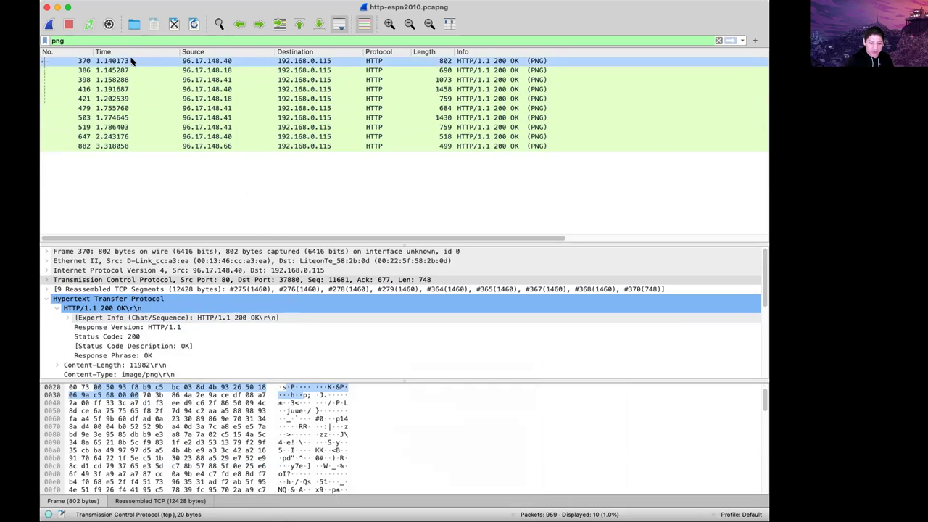
pyautogui.rightClick(131, 279)
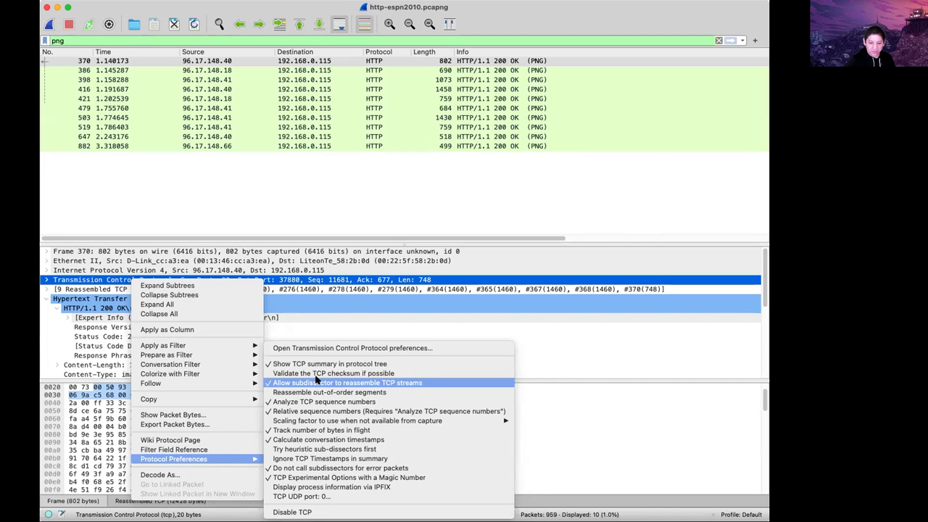
pyautogui.click(301, 194)
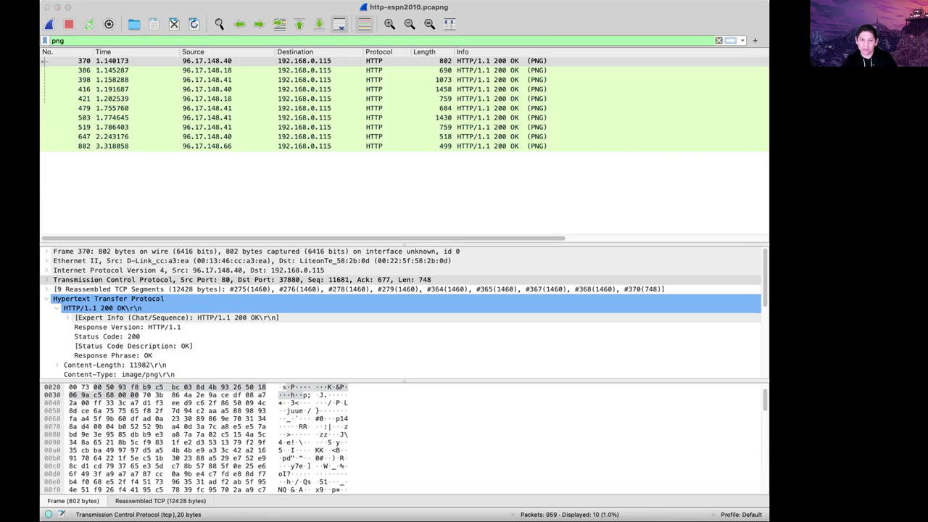
# Switch to the Brave browser and return to the open challenge 2004.
pyautogui.press('super+Tab')
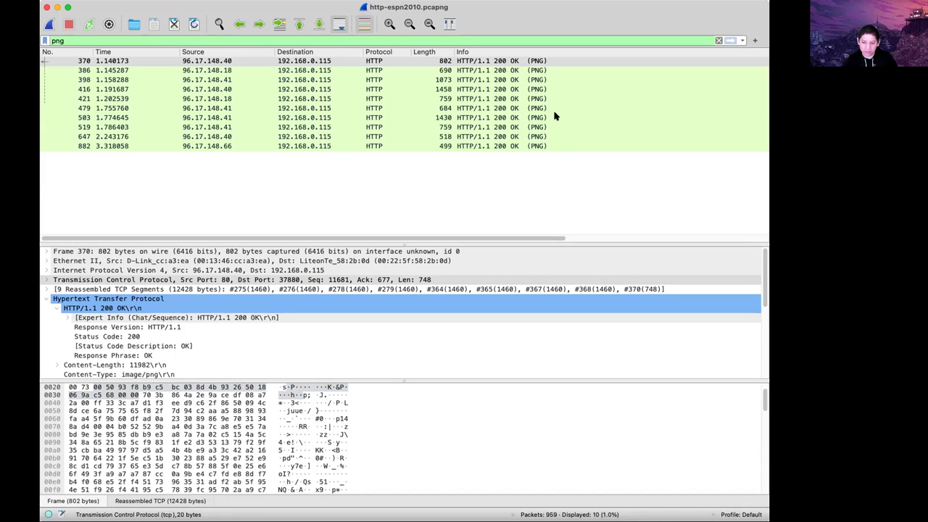
pyautogui.press('super+Tab')
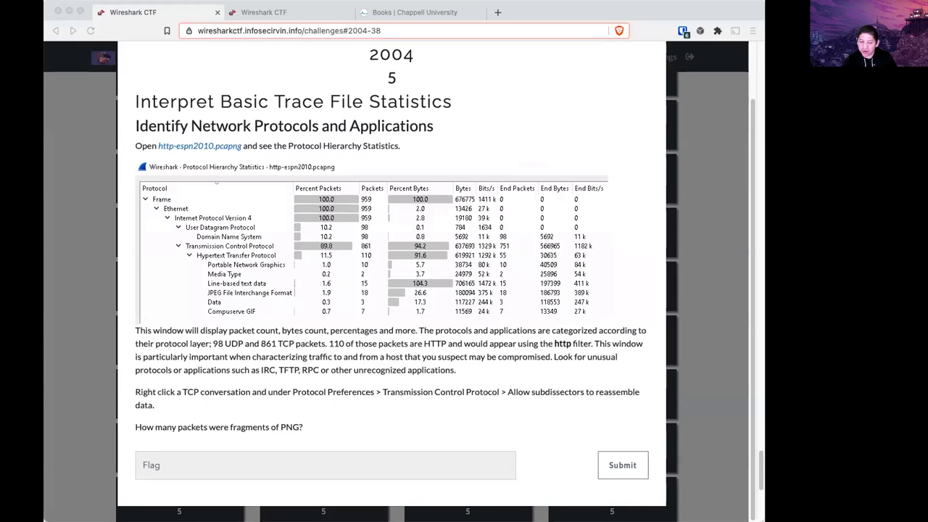
pyautogui.click(312, 388)
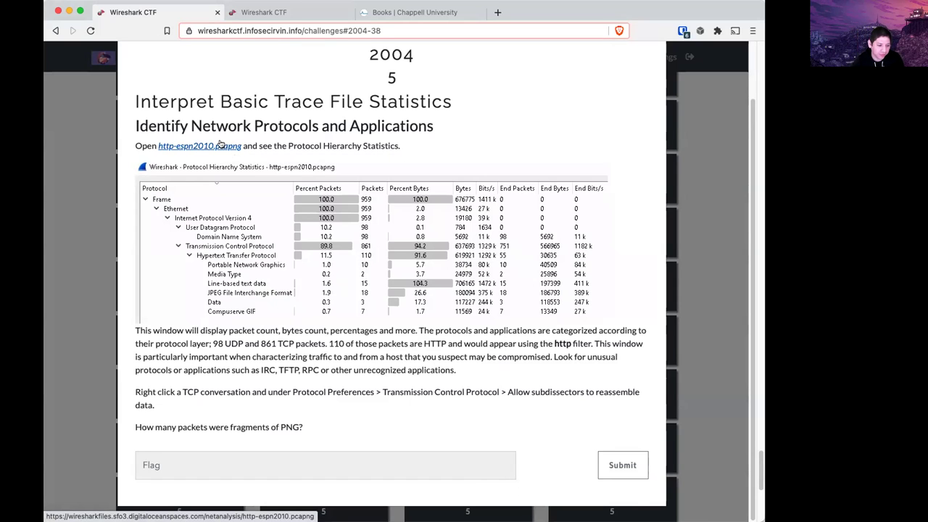
# Reload the CTF scoreboard and review the Top 10 Users chart and the full user ranking.
pyautogui.click(308, 16)
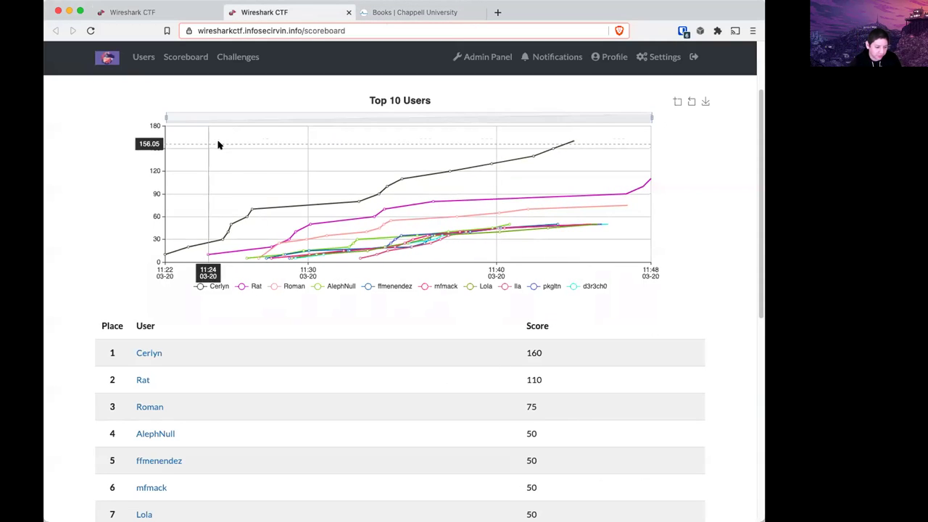
pyautogui.press('super+r')
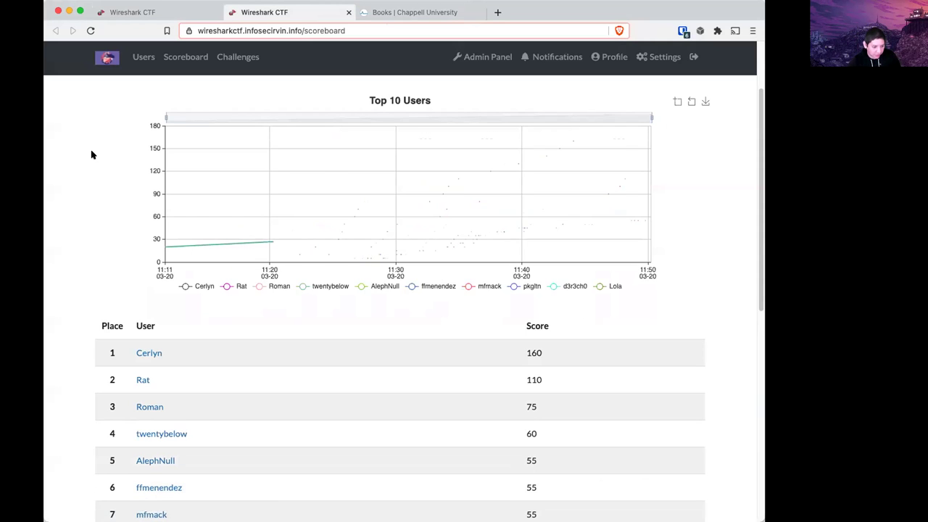
pyautogui.scroll(-10, 109, 185)
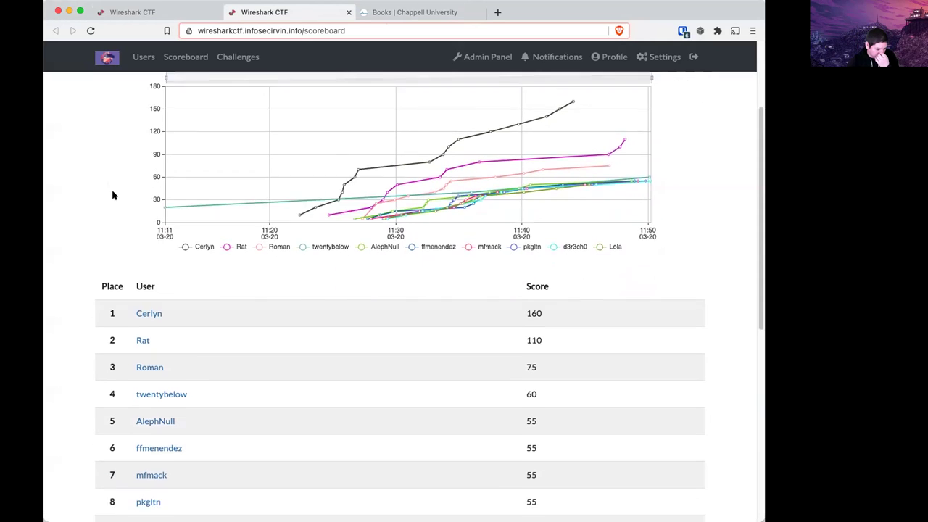
pyautogui.scroll(10, 85, 231)
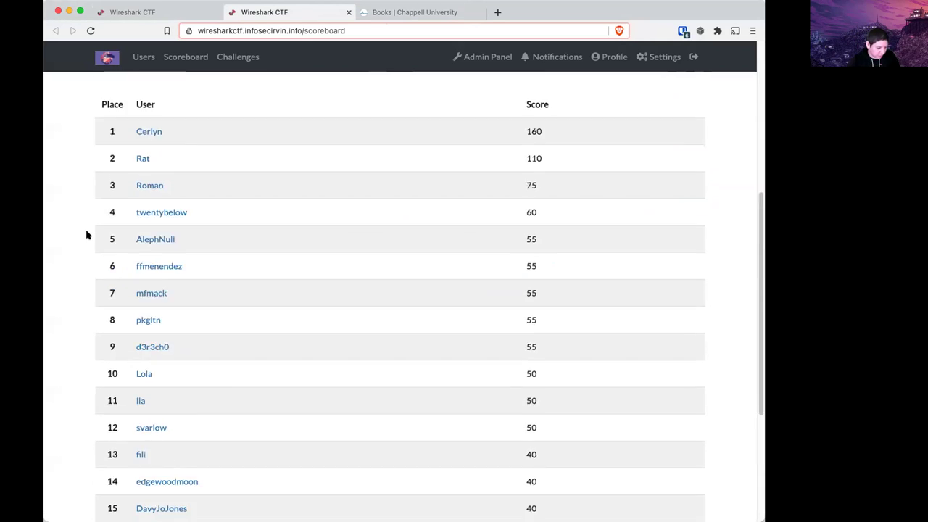
pyautogui.scroll(-5, 88, 235)
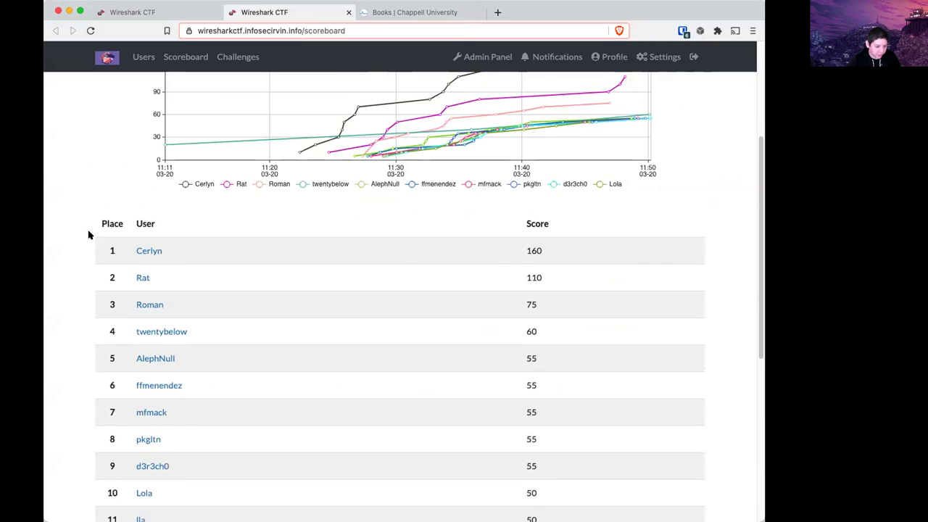
pyautogui.scroll(3, 88, 234)
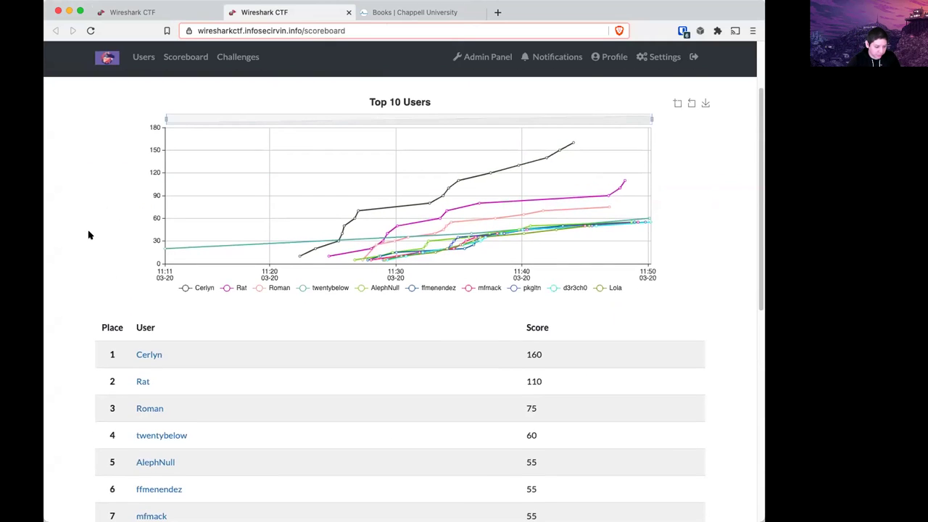
pyautogui.scroll(-2, 88, 235)
pyautogui.scroll(-7, 90, 237)
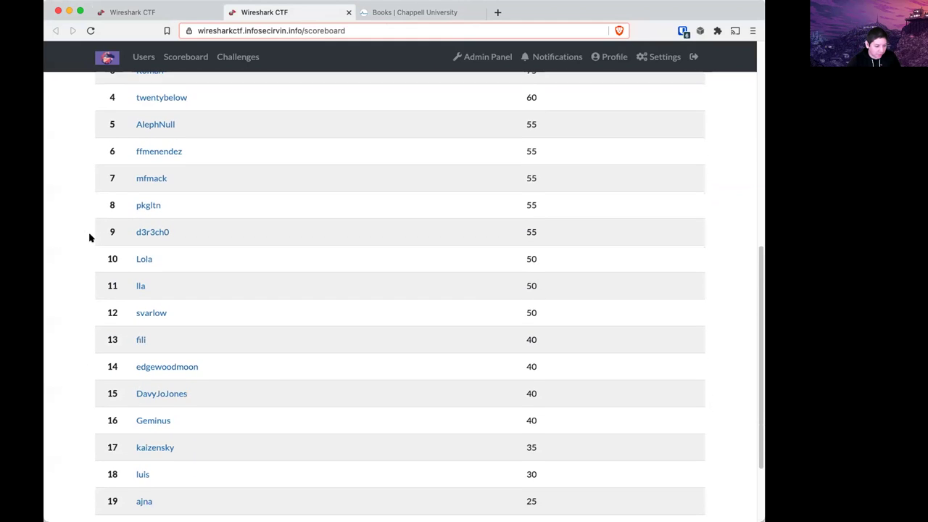
pyautogui.scroll(-3, 89, 237)
pyautogui.scroll(15, 90, 237)
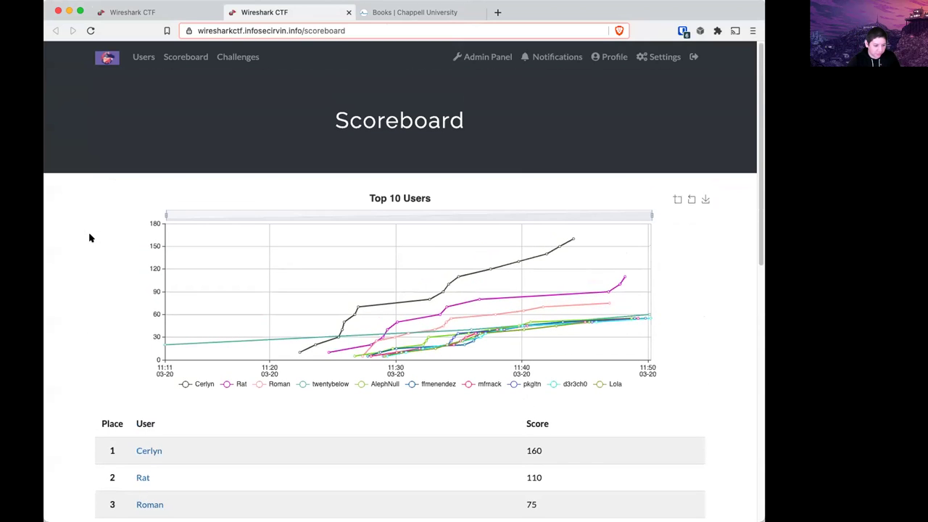
pyautogui.scroll(-1, 90, 237)
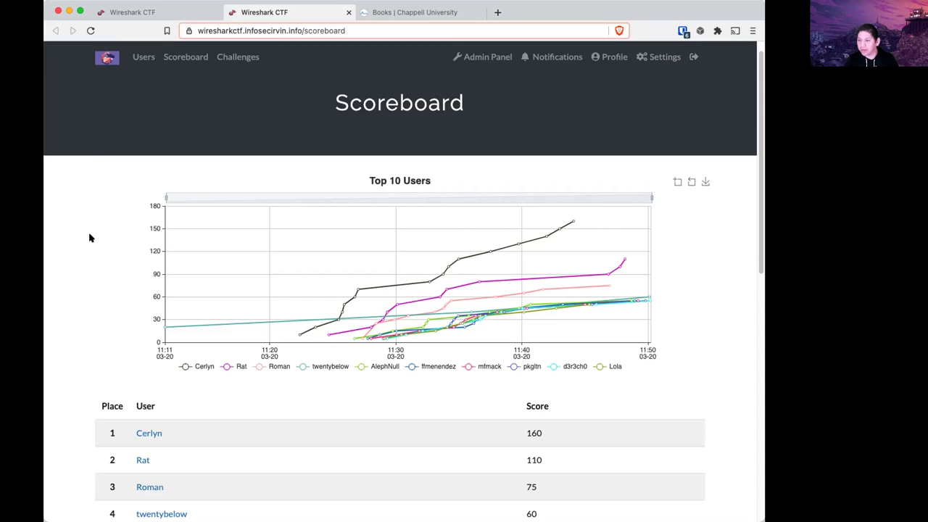
# Return to the challenges page and close challenge 2004.
pyautogui.click(168, 12)
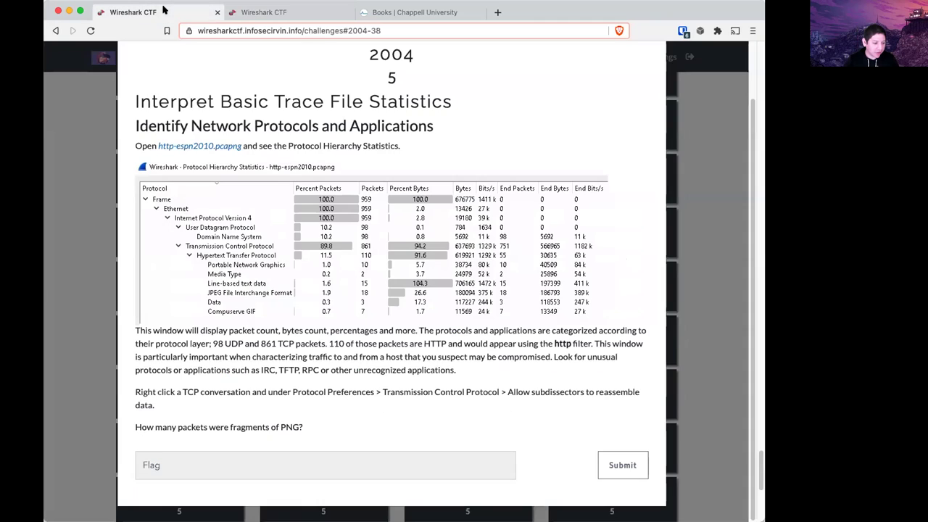
pyautogui.click(697, 173)
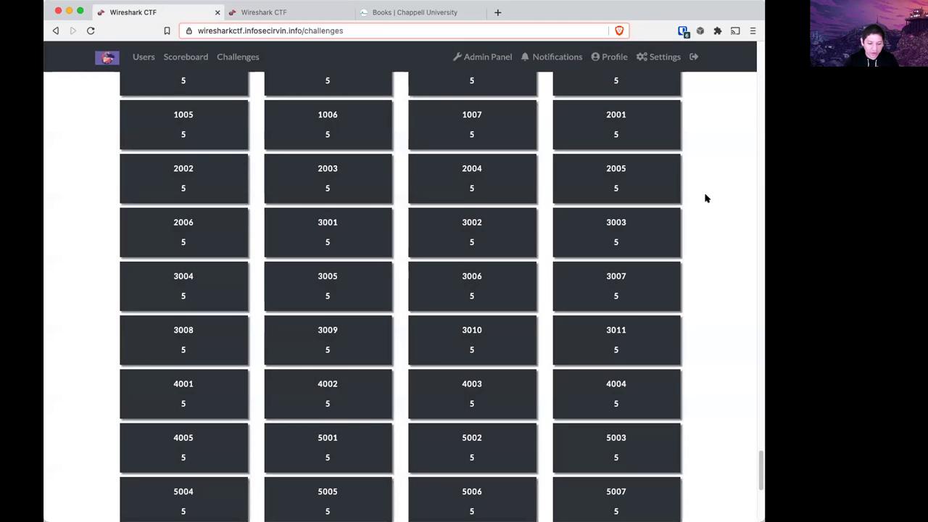
# Look through the Beginner and Wireshark 101 sections of the challenge list.
pyautogui.scroll(5, 691, 240)
pyautogui.scroll(-10, 691, 240)
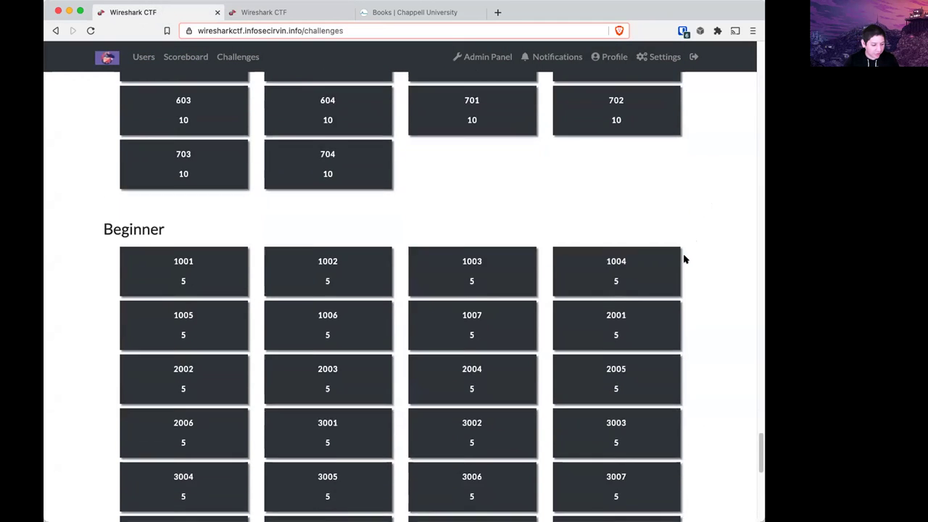
pyautogui.scroll(6, 688, 264)
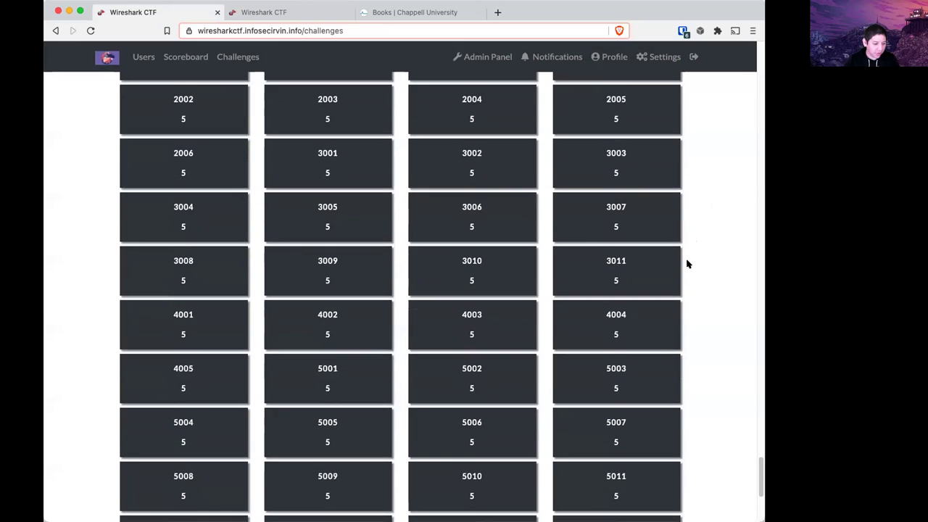
pyautogui.scroll(-2, 691, 263)
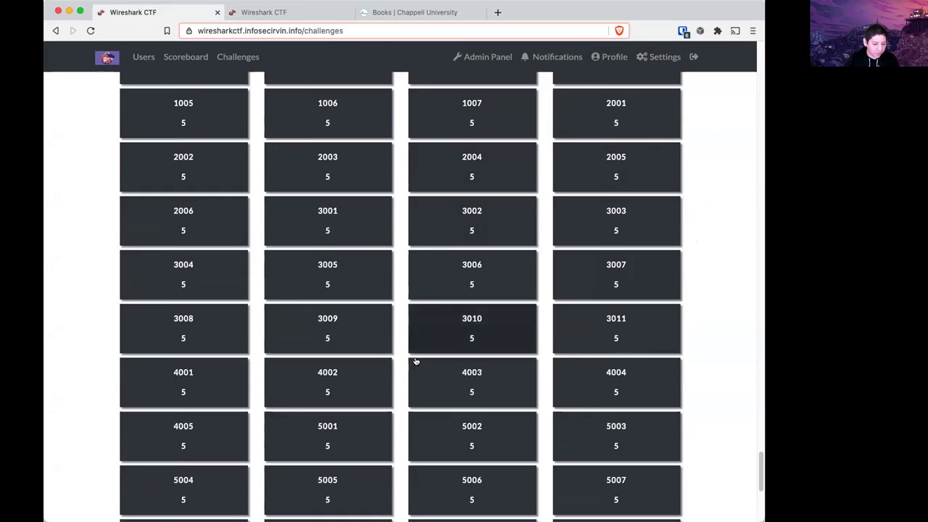
pyautogui.scroll(5, 433, 365)
pyautogui.scroll(3, 464, 351)
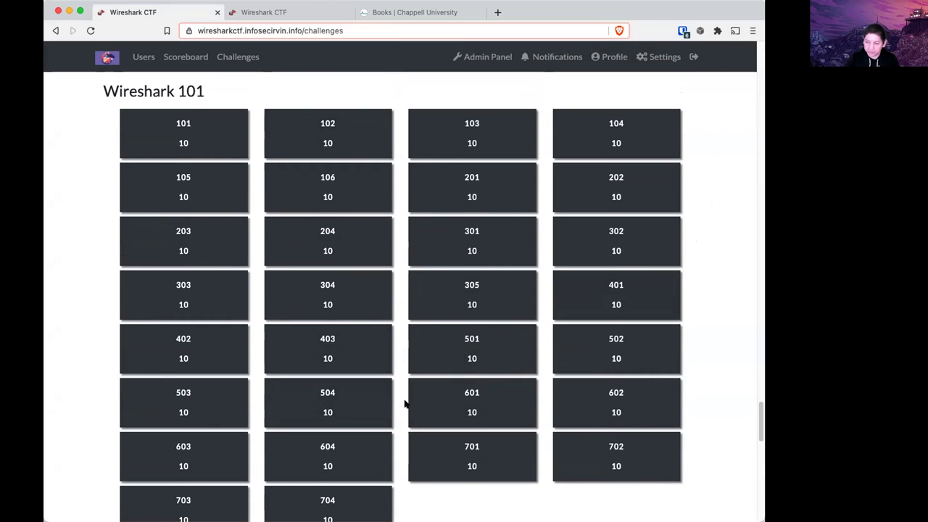
pyautogui.scroll(-5, 406, 404)
pyautogui.scroll(2, 415, 403)
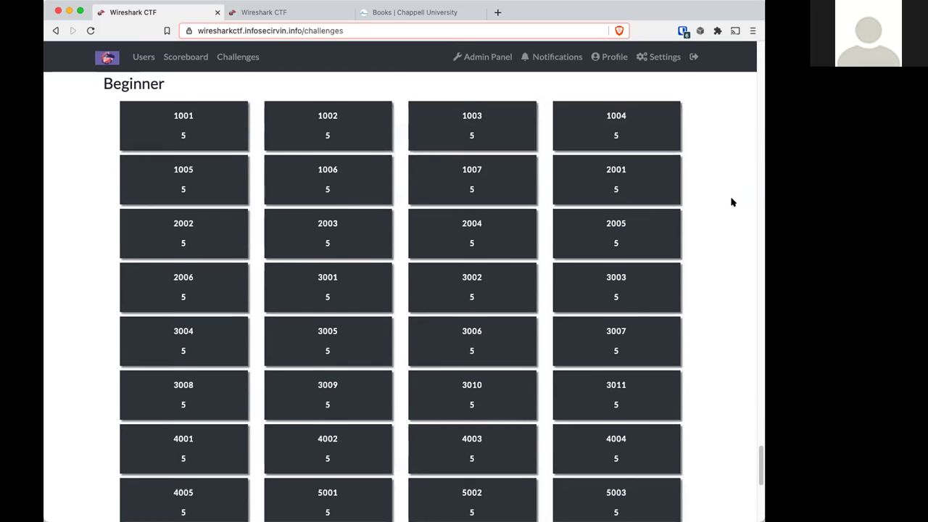
# Open challenge 102 in the Wireshark 101 section and download its trace file challenge101-0.pcapng.
pyautogui.scroll(6, 728, 203)
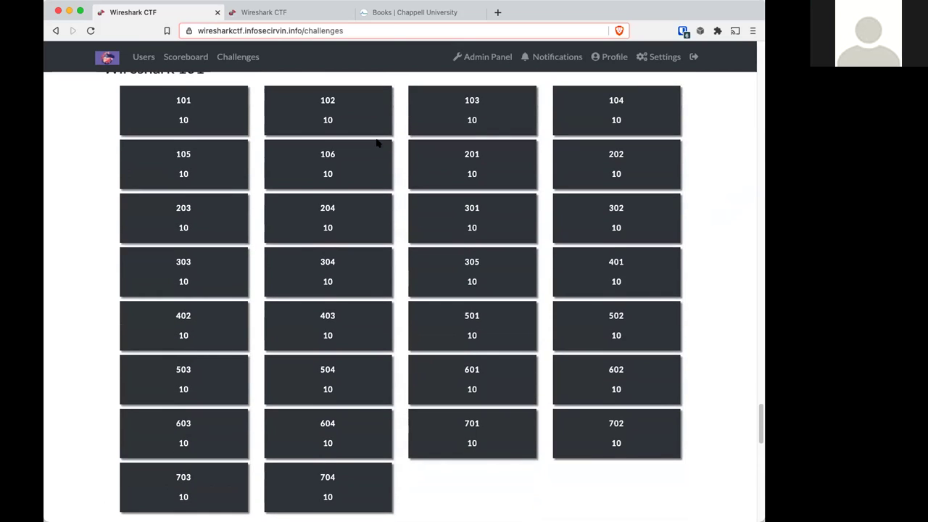
pyautogui.click(370, 120)
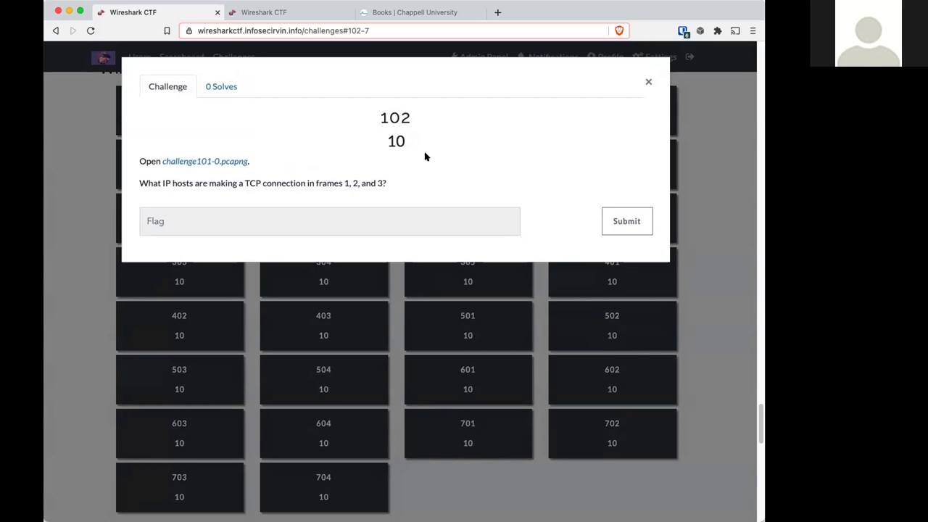
pyautogui.click(205, 161)
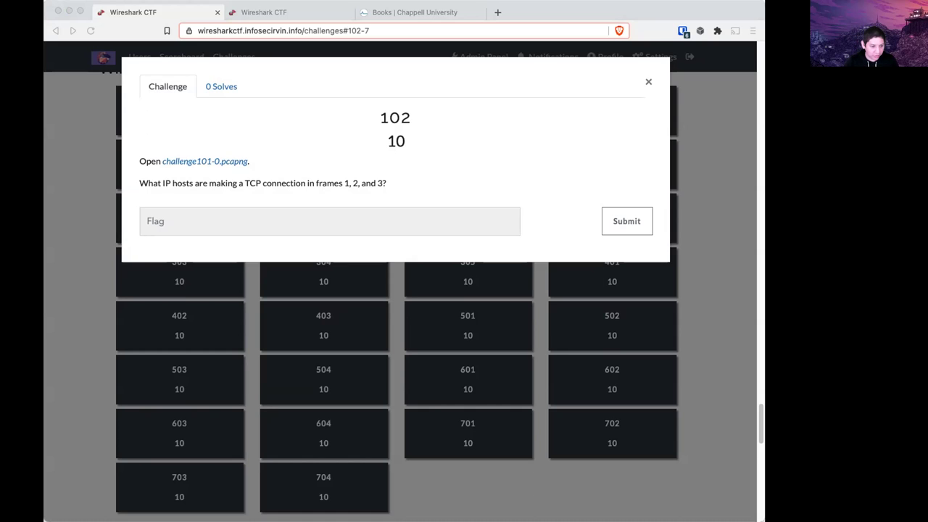
# Close challenge 102 and reopen it to refresh its question text.
pyautogui.click(707, 167)
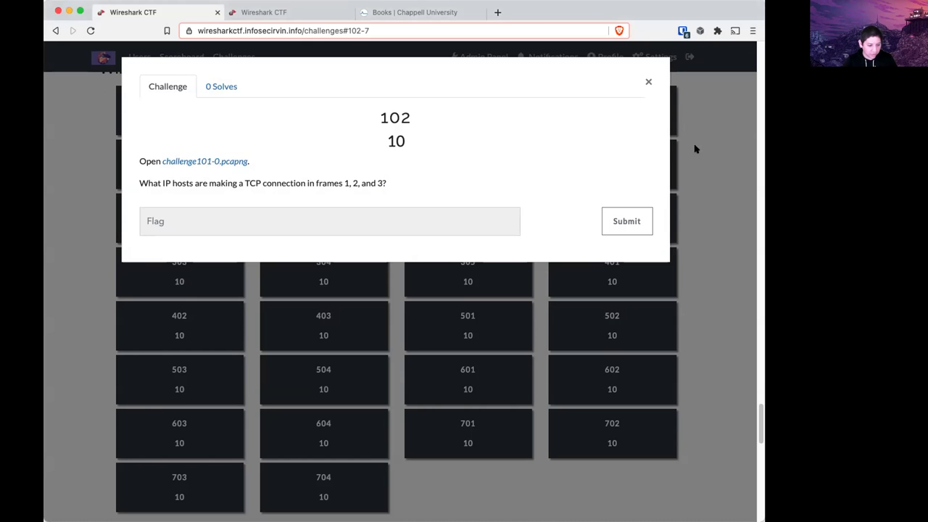
pyautogui.click(648, 81)
pyautogui.click(302, 118)
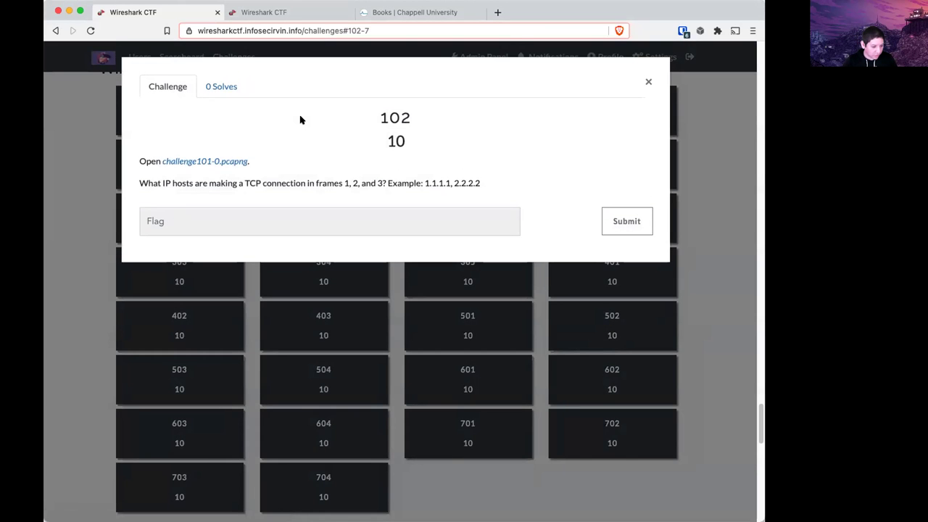
# Read the question and example answer format of challenge 102, and close the challenge.
pyautogui.moveTo(382, 183); pyautogui.dragTo(468, 190)
pyautogui.click(486, 191)
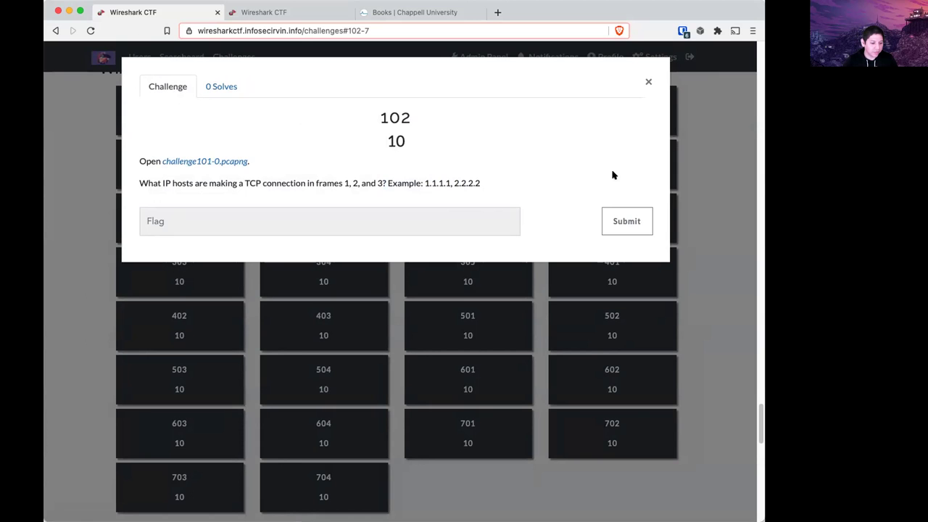
pyautogui.click(730, 138)
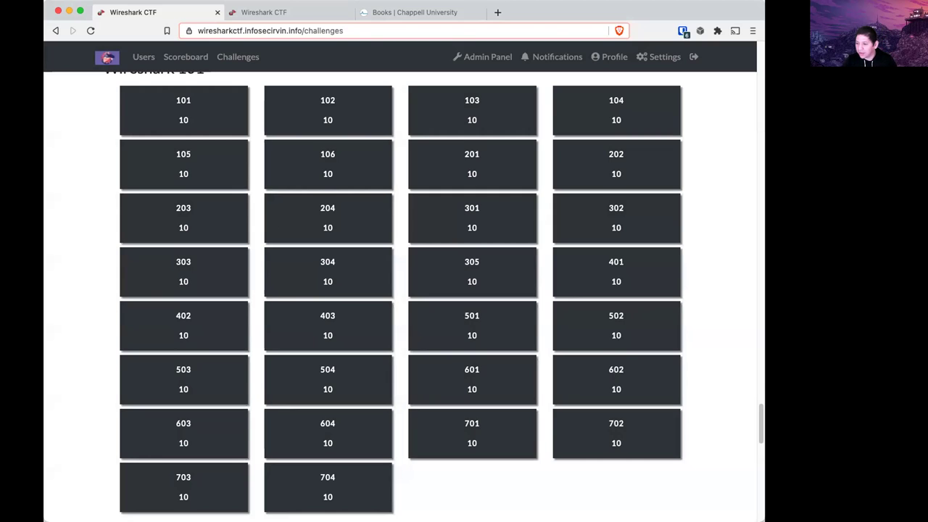
# Look over the Wireshark 101 and Beginner sections of the challenge list.
pyautogui.scroll(-6, 568, 338)
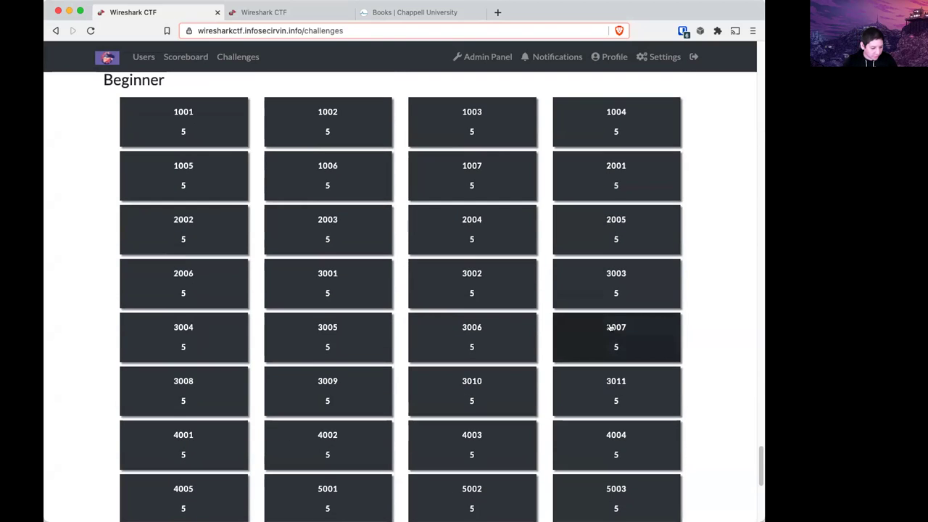
pyautogui.scroll(6, 667, 305)
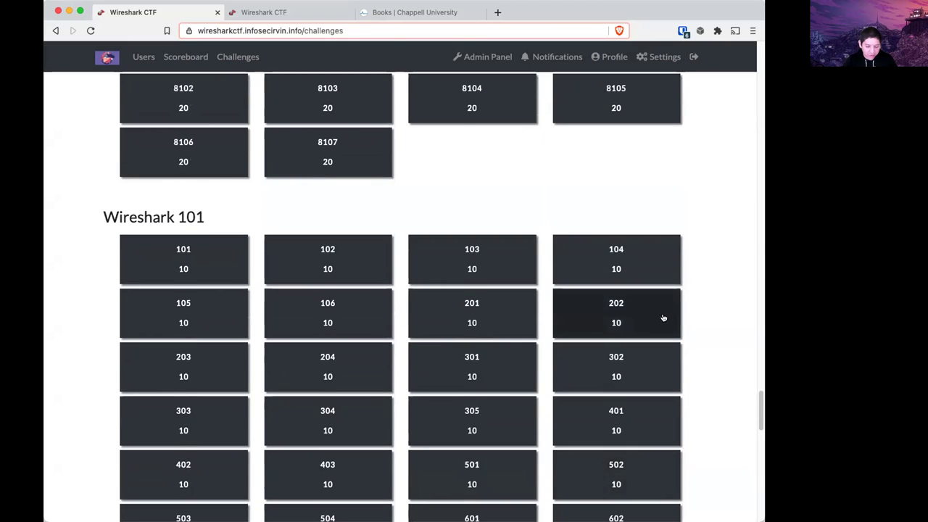
pyautogui.scroll(-1, 664, 317)
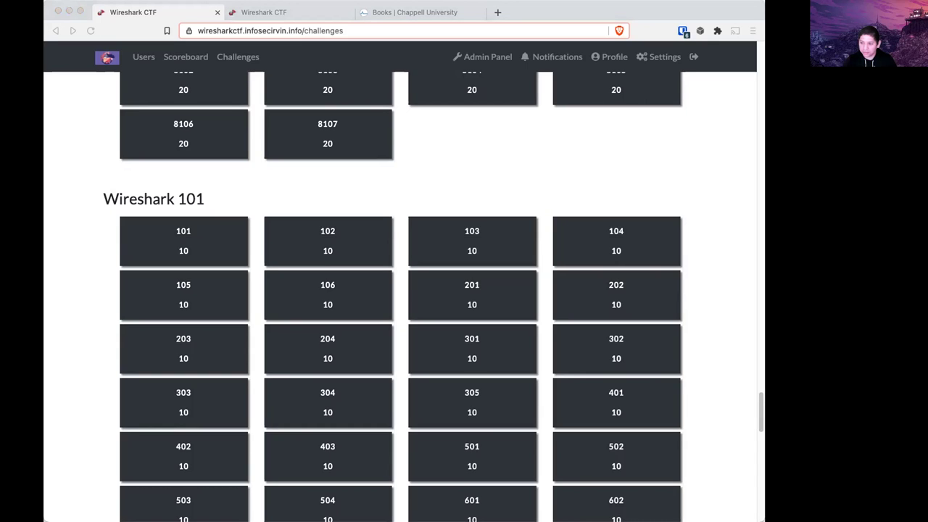
pyautogui.scroll(-8, 370, 252)
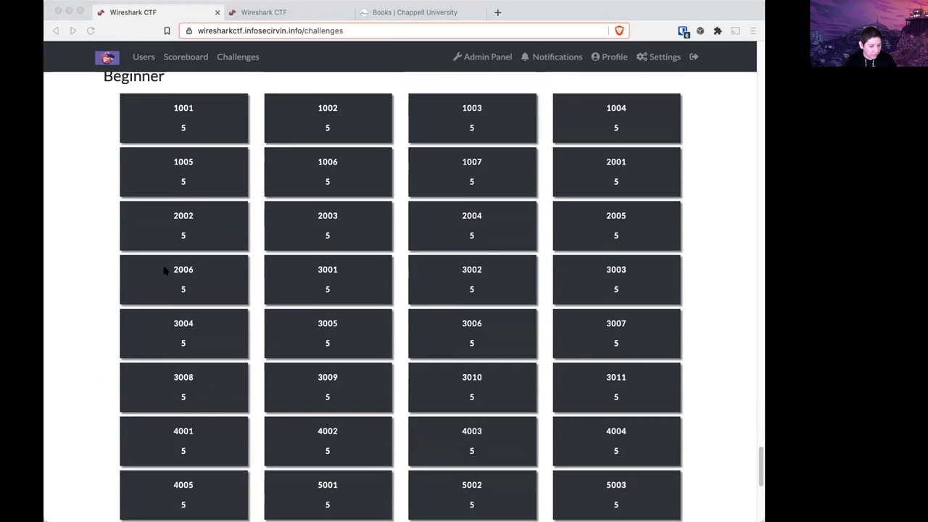
pyautogui.click(92, 248)
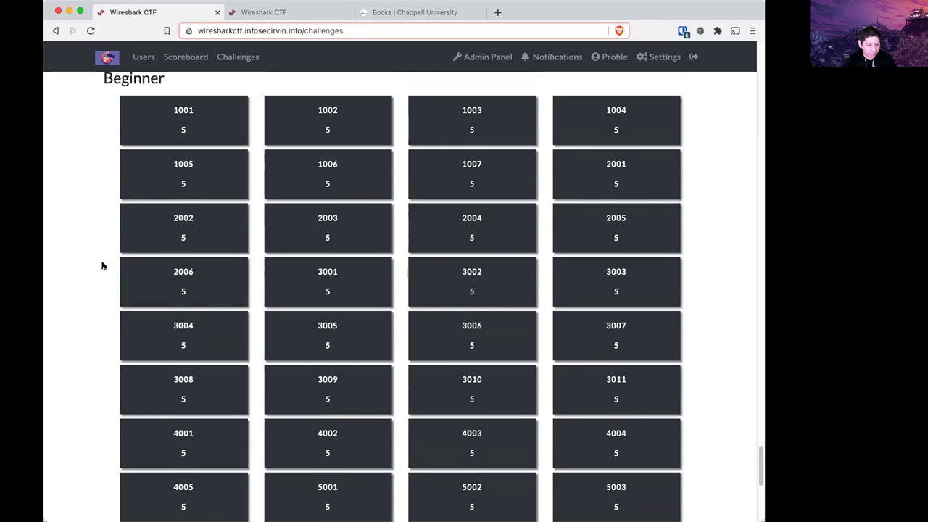
# Open Beginner challenges 2003, 2004 and 2005 one after another to check them, closing each one.
pyautogui.click(360, 236)
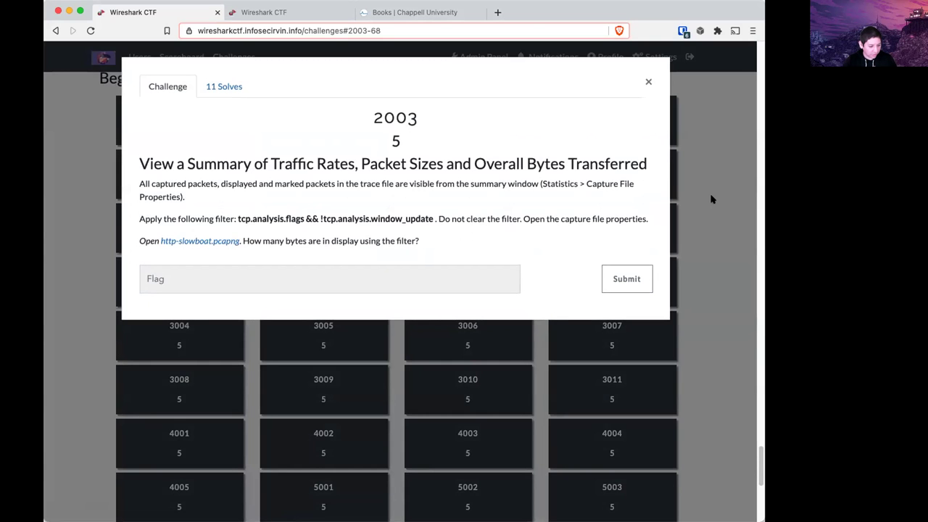
pyautogui.click(711, 200)
pyautogui.click(526, 232)
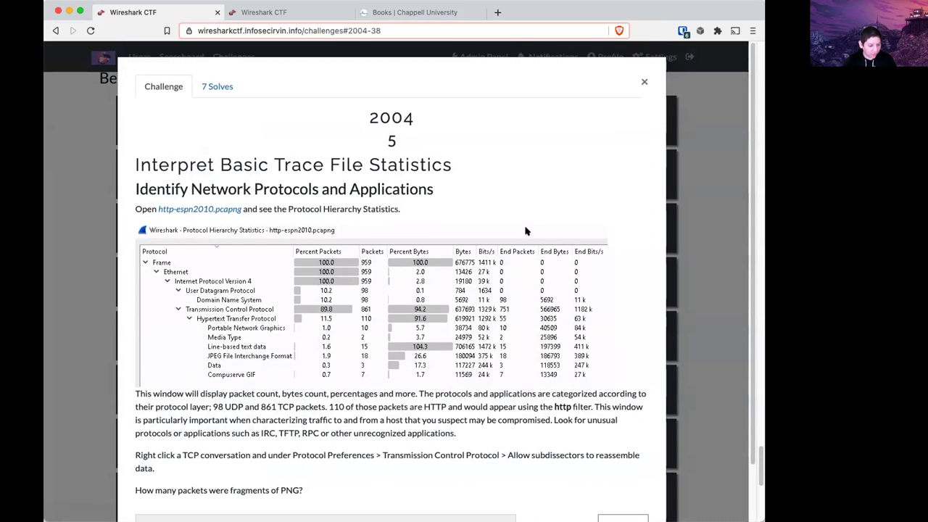
pyautogui.click(713, 201)
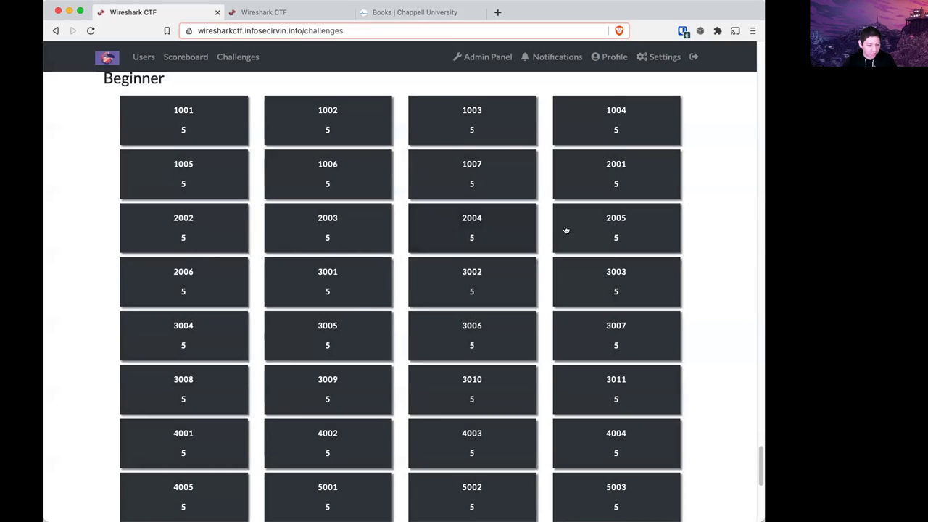
pyautogui.click(640, 234)
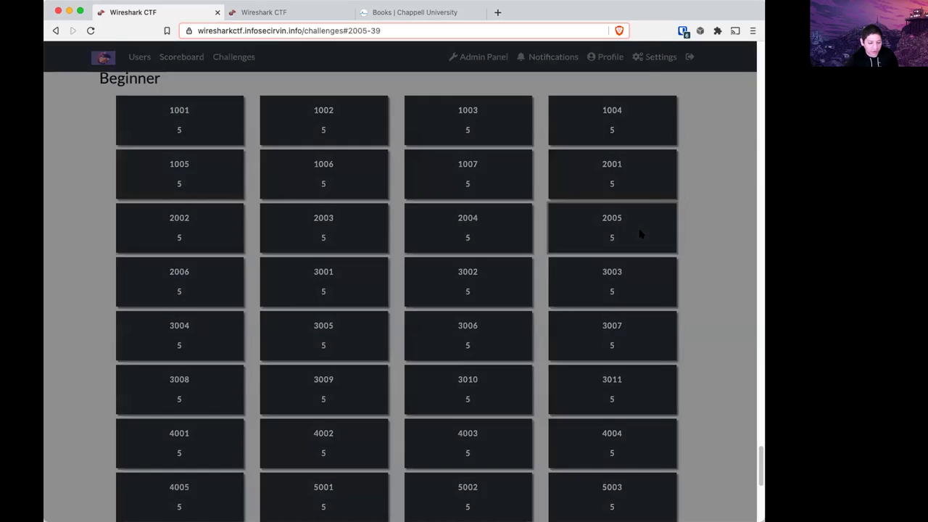
pyautogui.click(707, 196)
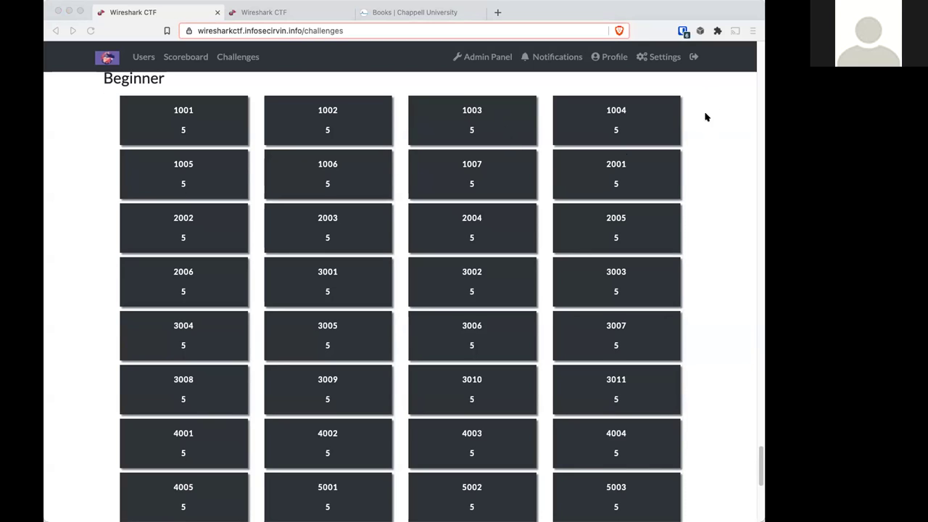
# Survey the challenge list from the Troubleshooting section through Wireshark Workbook to Network Analysis.
pyautogui.scroll(4, 707, 155)
pyautogui.scroll(20, 711, 163)
pyautogui.scroll(20, 714, 163)
pyautogui.scroll(10, 714, 159)
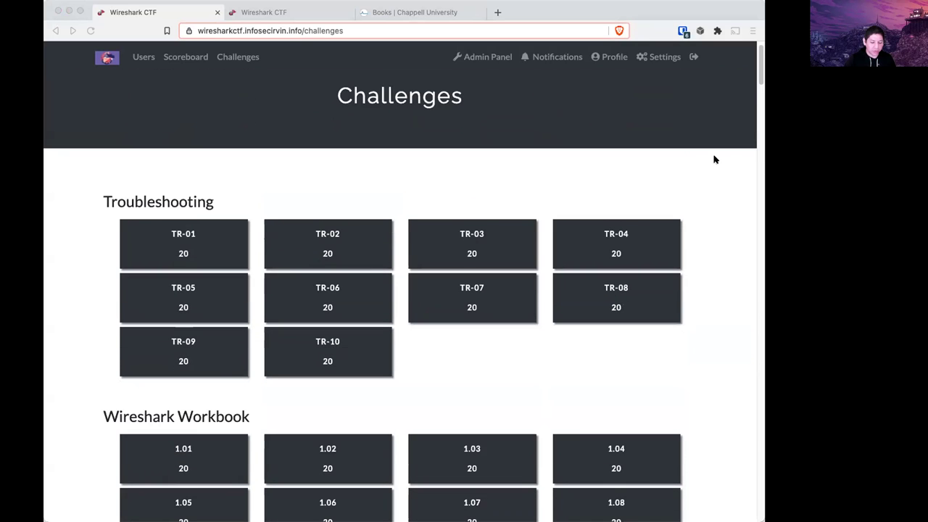
pyautogui.scroll(-10, 713, 158)
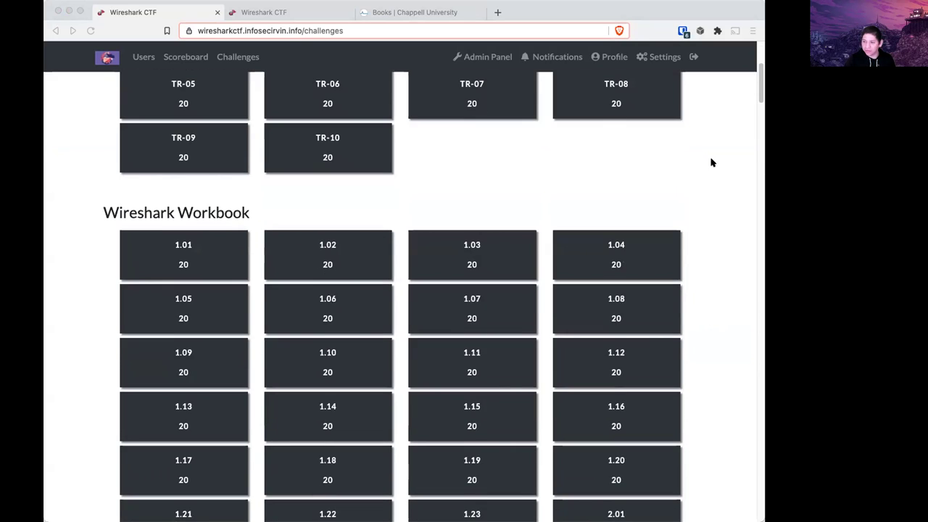
pyautogui.scroll(-15, 711, 161)
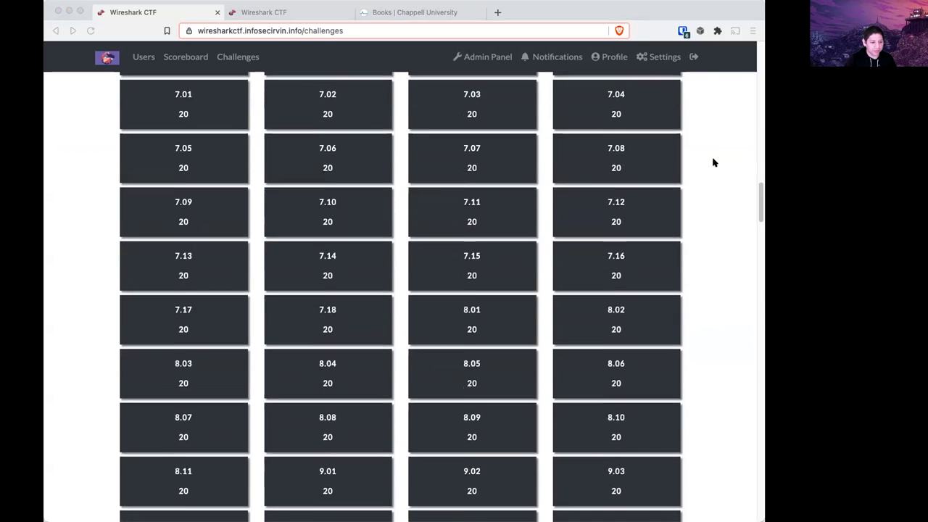
pyautogui.scroll(-8, 714, 165)
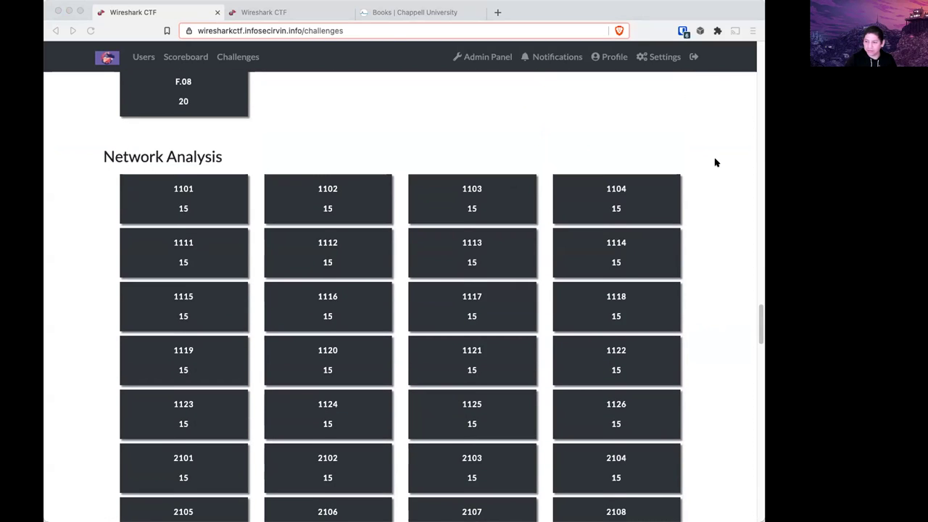
pyautogui.scroll(-3, 715, 164)
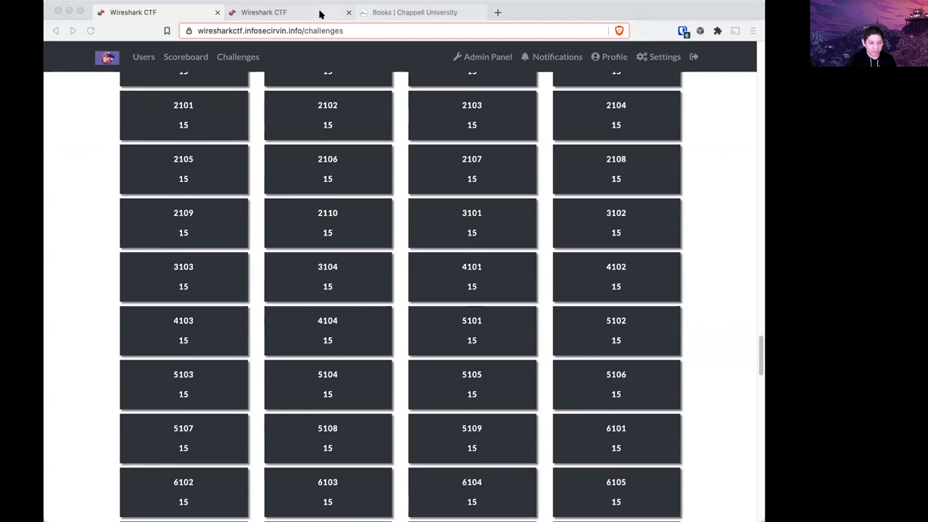
# Switch to the scoreboard, reload it, and review the top users chart and the full ranking.
pyautogui.click(275, 13)
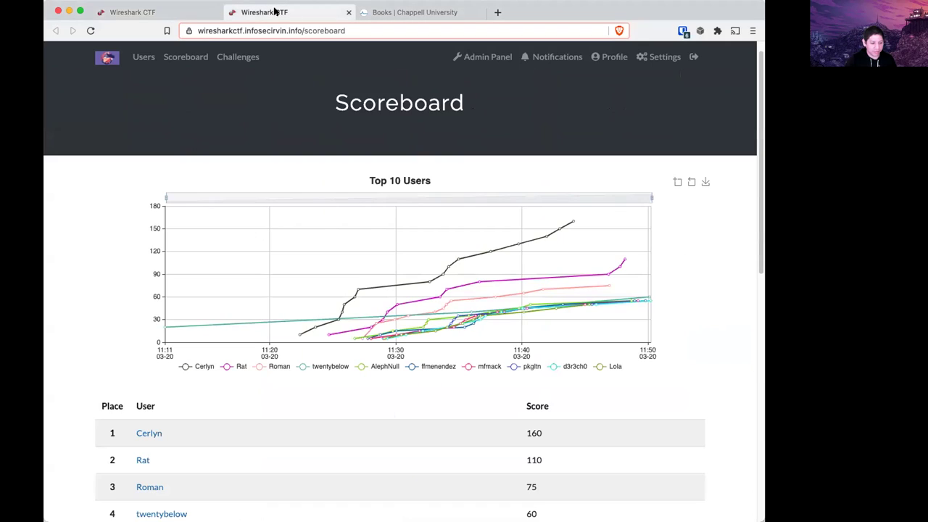
pyautogui.click(89, 30)
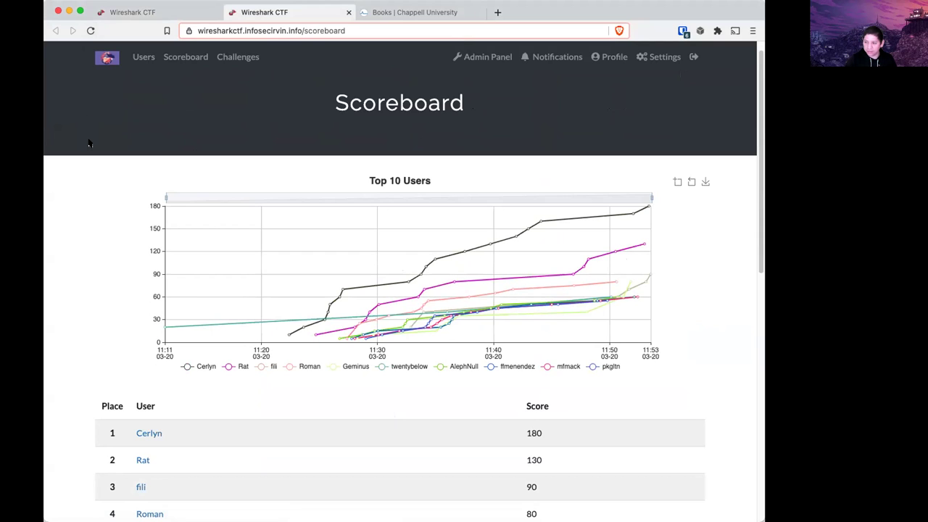
pyautogui.scroll(-7, 86, 146)
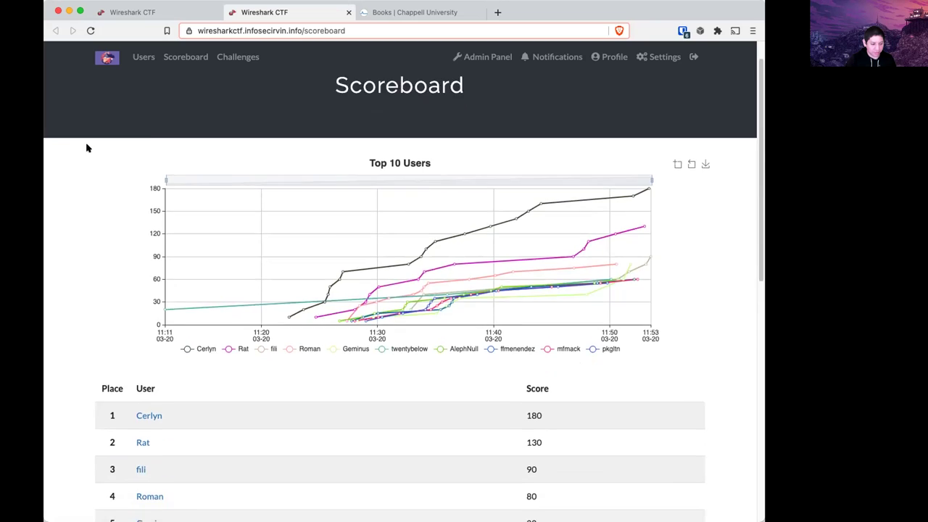
pyautogui.scroll(-6, 66, 163)
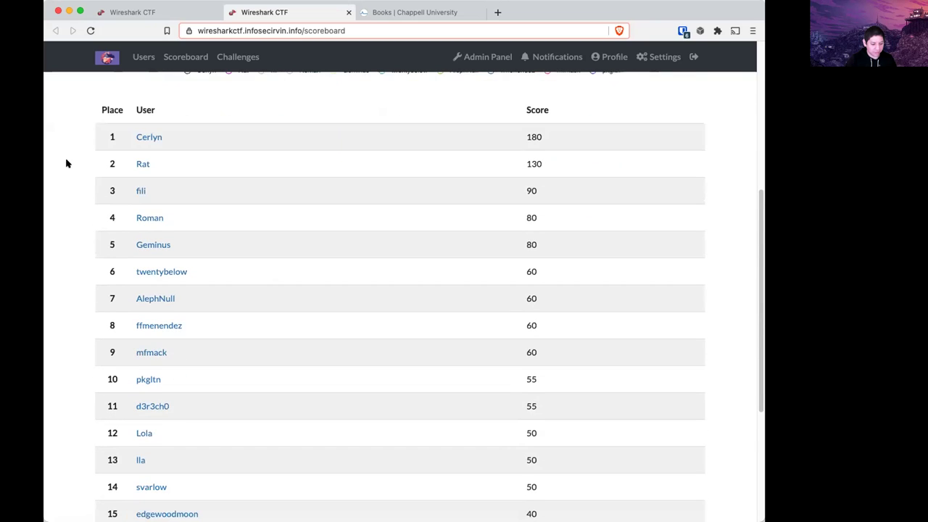
pyautogui.scroll(-2, 66, 163)
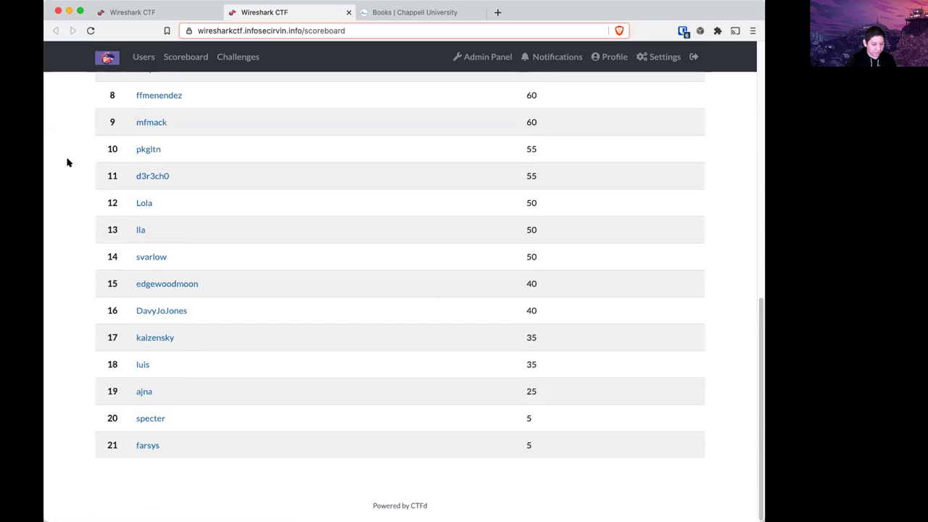
pyautogui.scroll(15, 69, 161)
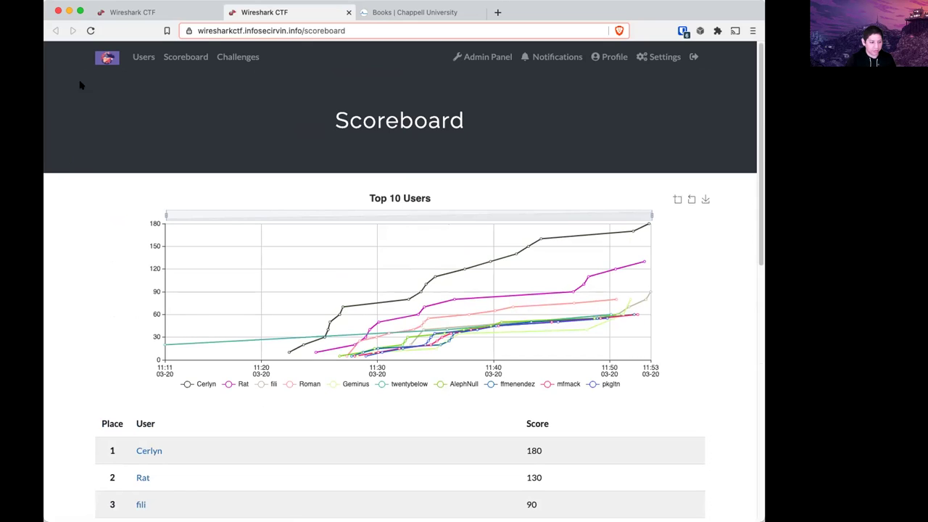
# Refresh the scoreboard again and check the updated chart and user rankings.
pyautogui.click(90, 31)
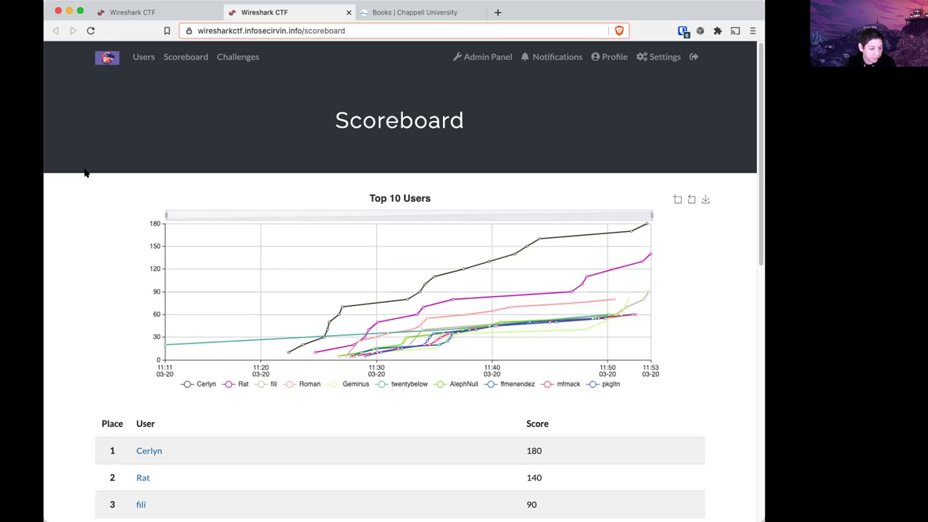
pyautogui.press('super+r')
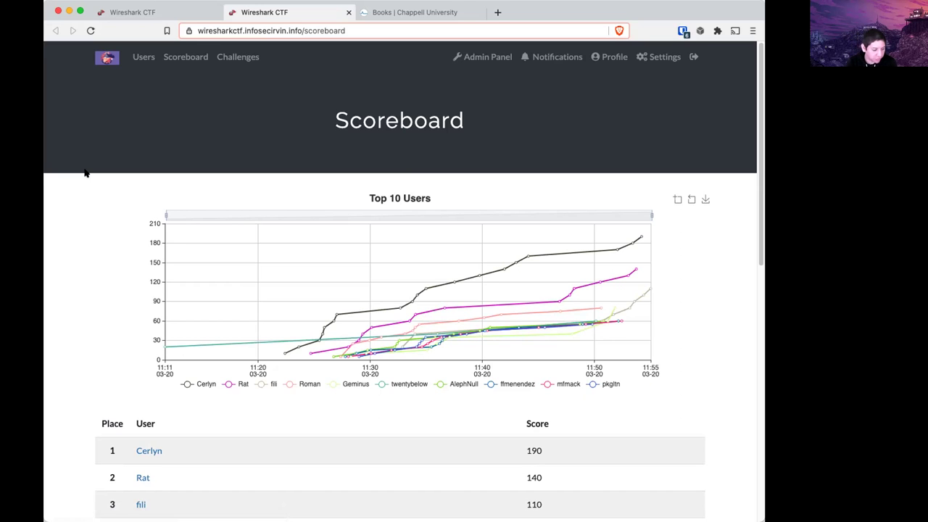
pyautogui.scroll(-5, 87, 174)
pyautogui.scroll(-4, 80, 197)
pyautogui.scroll(7, 72, 199)
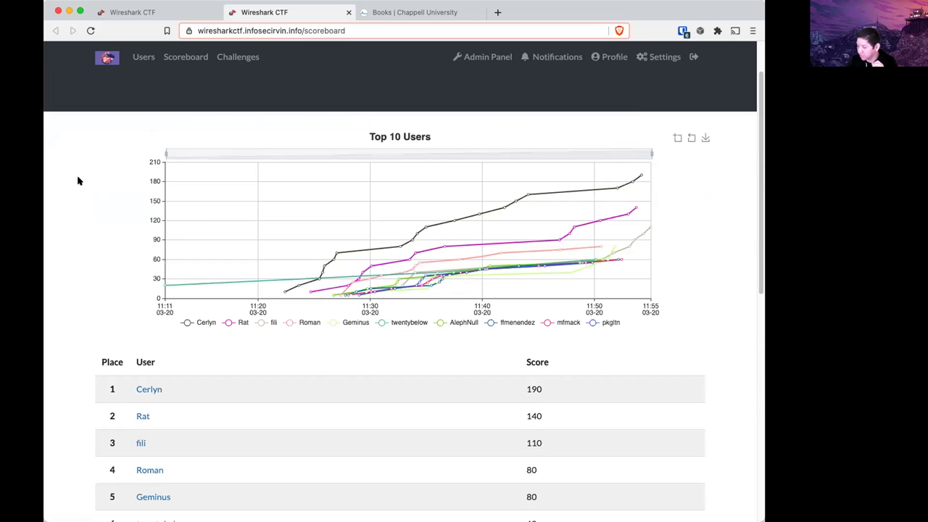
pyautogui.scroll(-4, 72, 203)
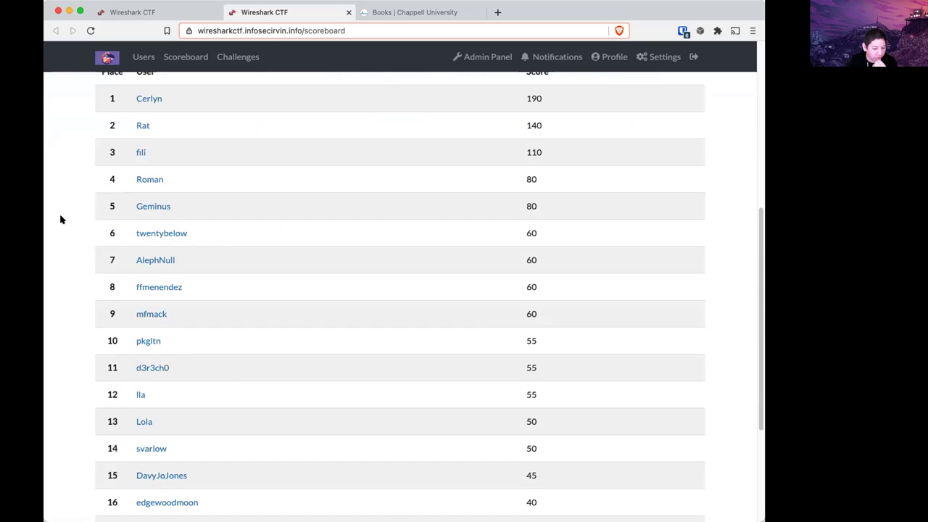
pyautogui.scroll(3, 62, 220)
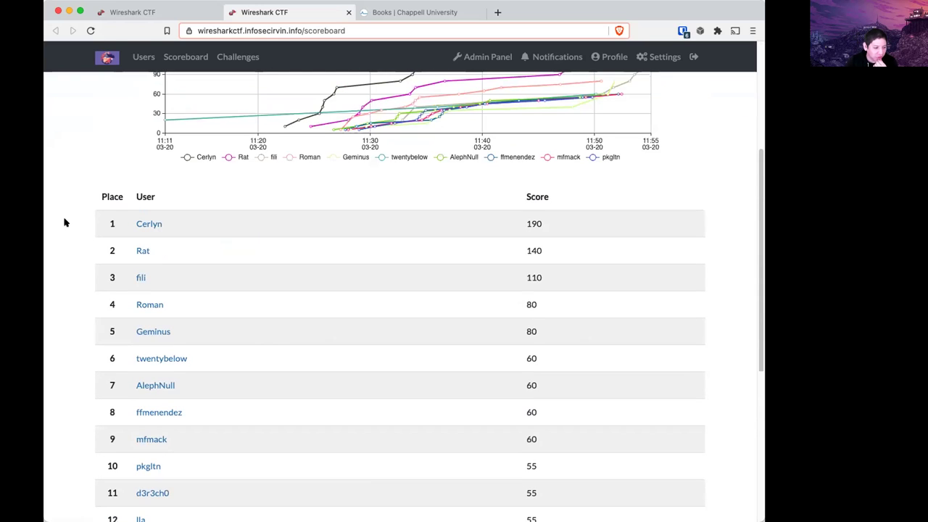
# Return to the challenges page and browse its Network Analysis, Wireshark 101, Beginner and Wireshark Workbook sections.
pyautogui.click(151, 14)
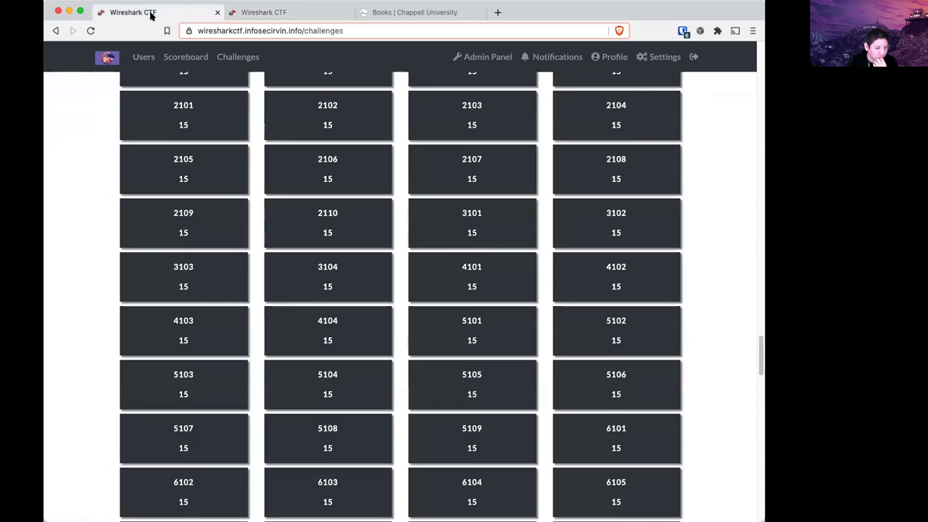
pyautogui.scroll(7, 77, 246)
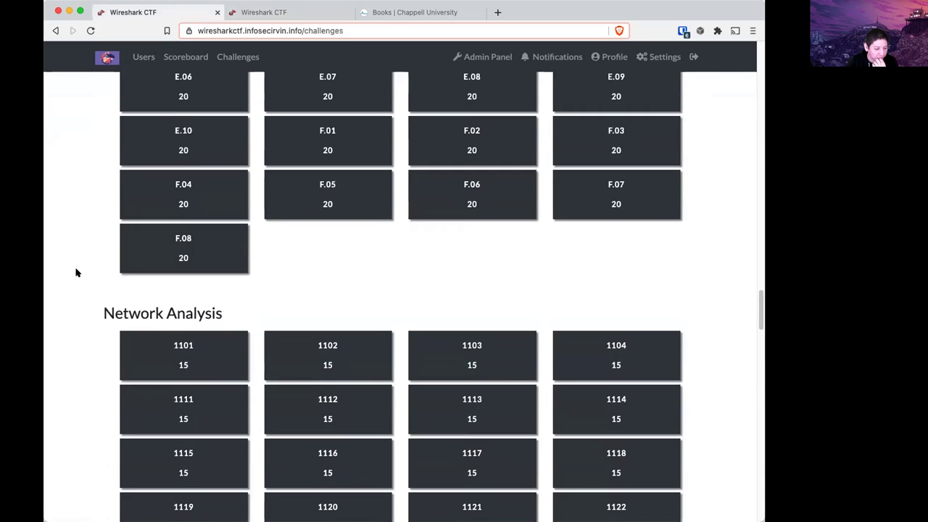
pyautogui.scroll(-15, 79, 275)
pyautogui.scroll(3, 81, 279)
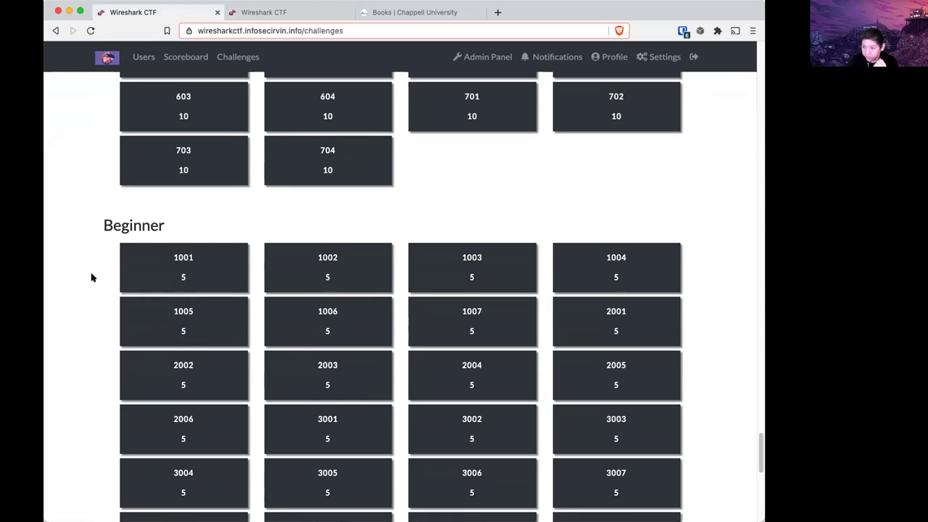
pyautogui.scroll(3, 91, 277)
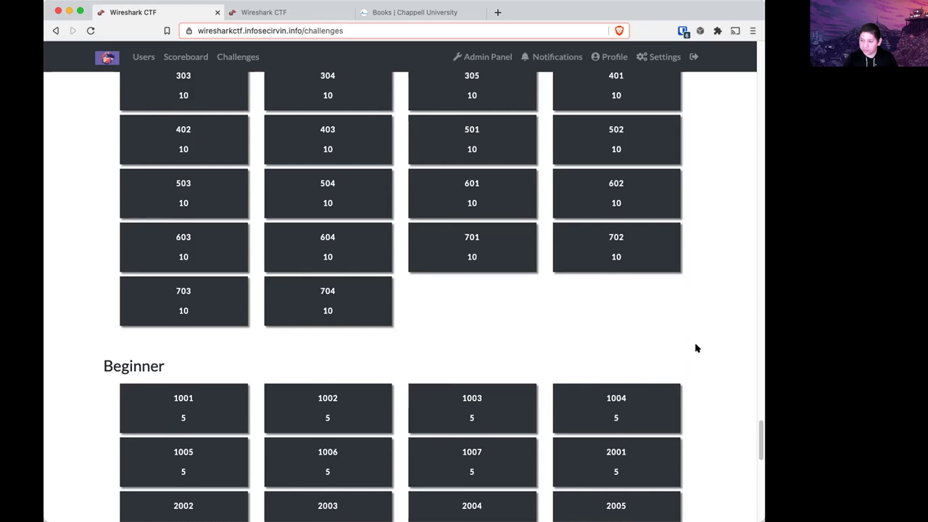
pyautogui.scroll(-5, 695, 349)
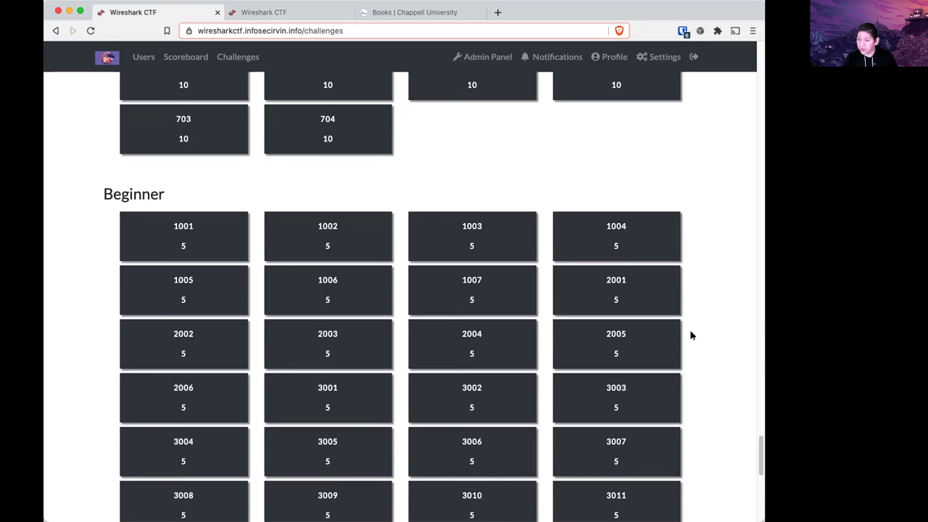
pyautogui.press('super+Tab')
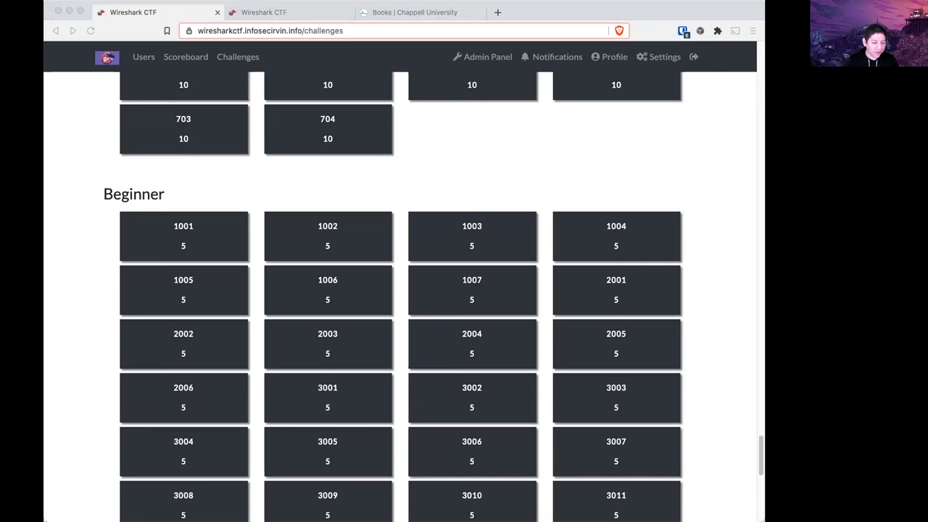
pyautogui.scroll(15, 373, 145)
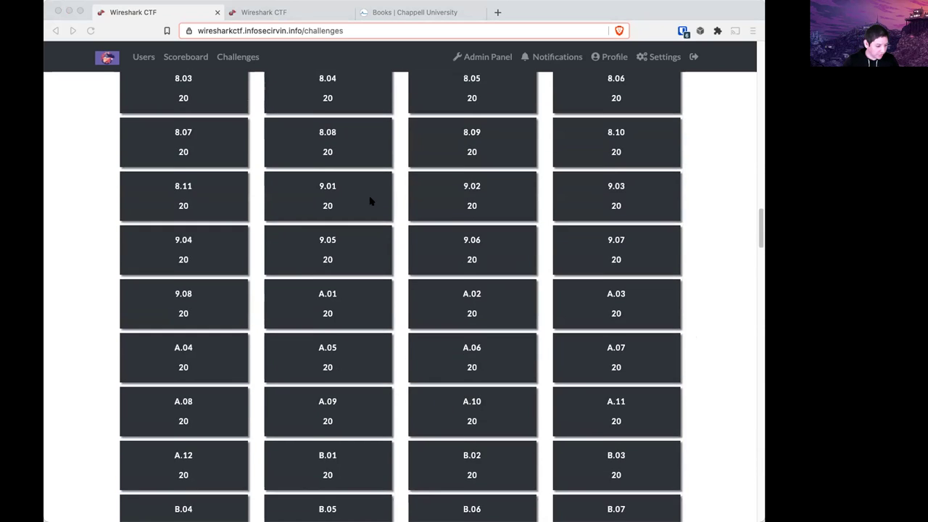
# Go back to the Troubleshooting challenges, read TR-06 about removing noise from tr-general.pcapng, and close it.
pyautogui.scroll(10, 370, 201)
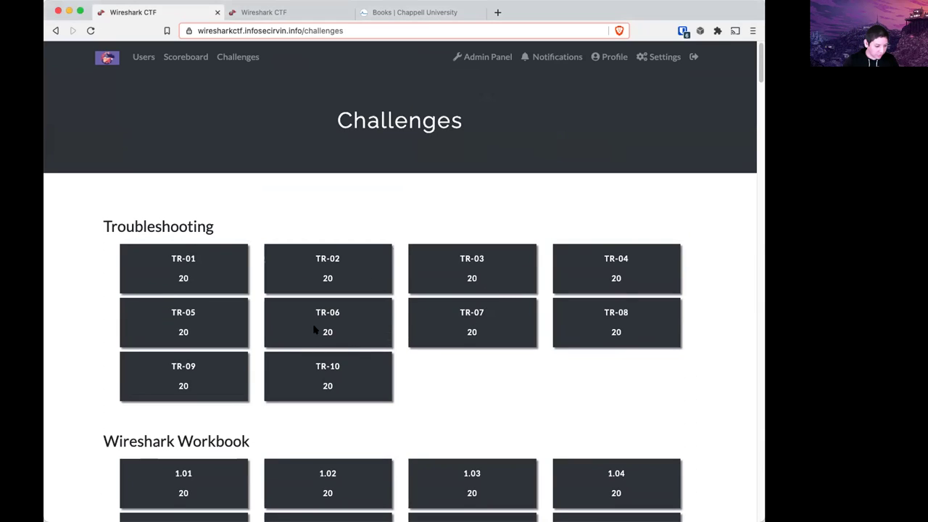
pyautogui.click(327, 328)
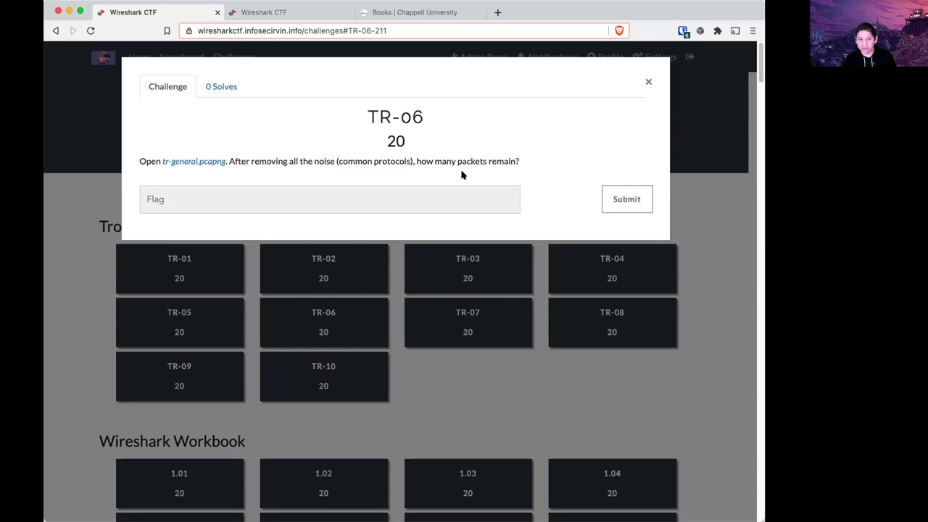
pyautogui.click(729, 431)
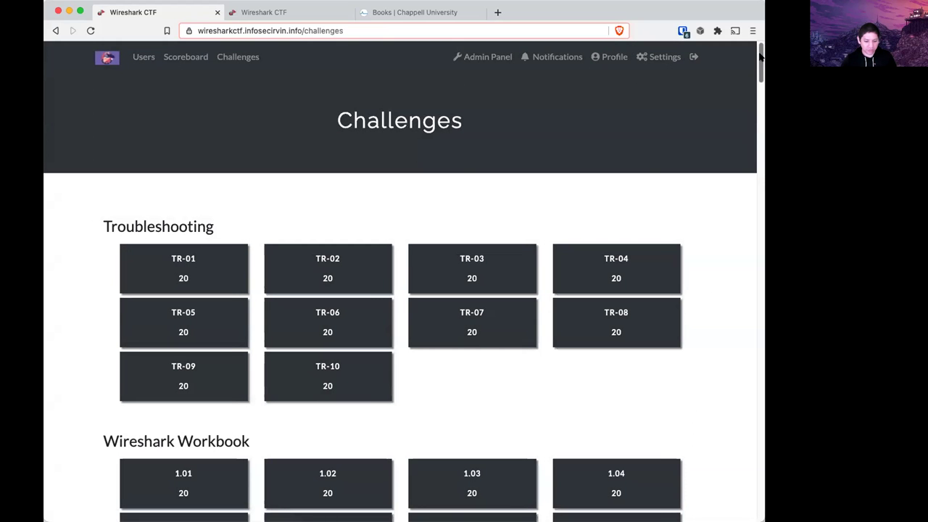
# Find the Beginner section and read challenge 2004 on identifying network protocols and applications, then close it.
pyautogui.moveTo(758, 50); pyautogui.dragTo(758, 500)
pyautogui.scroll(10, 677, 406)
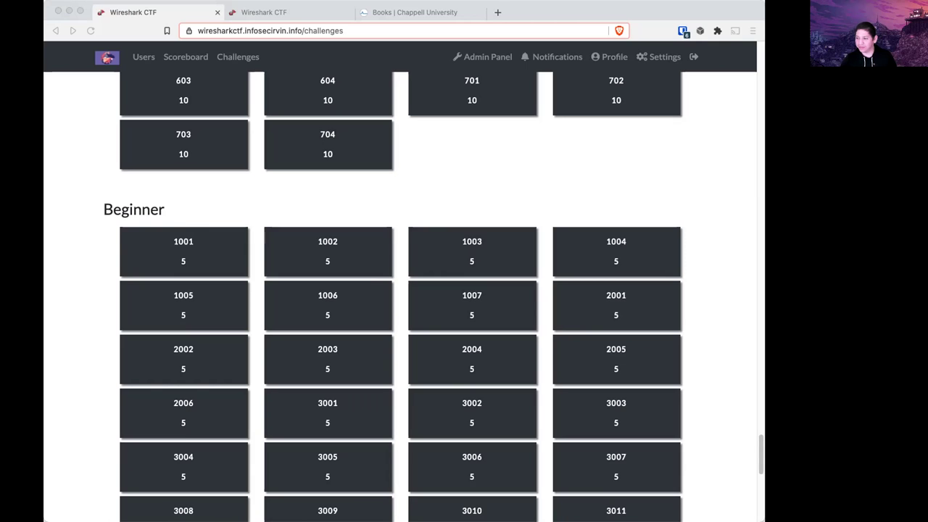
pyautogui.click(626, 179)
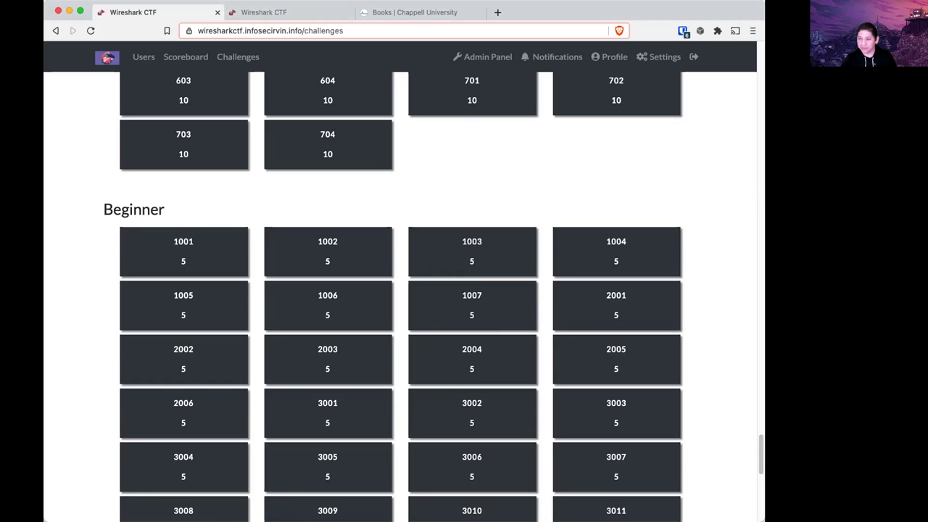
pyautogui.scroll(-3, 723, 192)
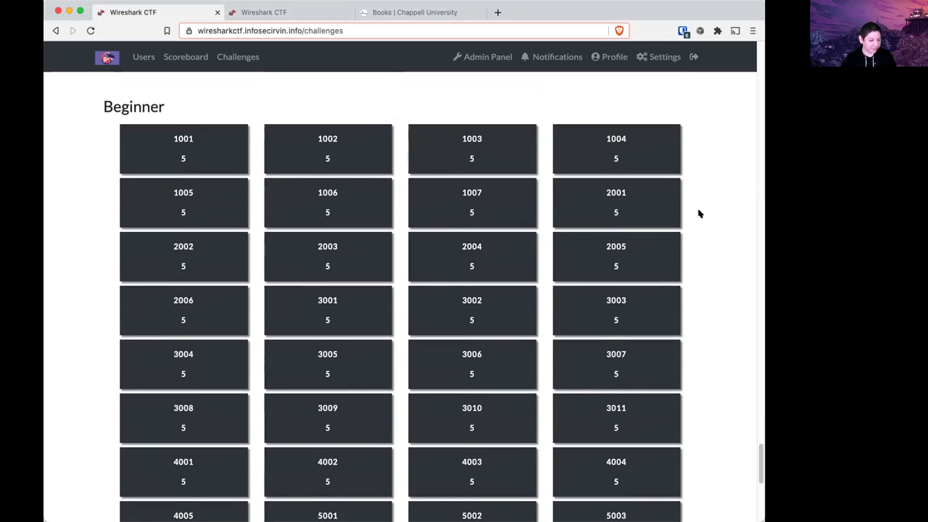
pyautogui.scroll(-2, 698, 210)
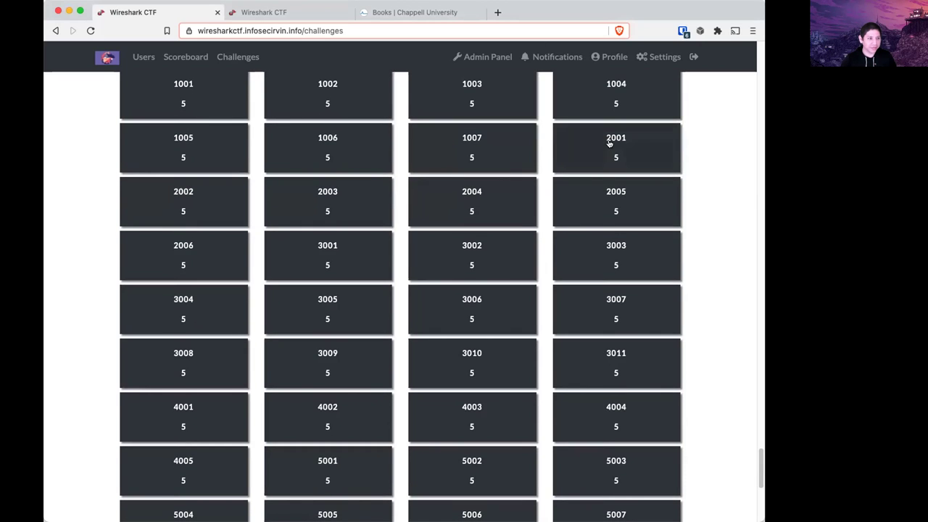
pyautogui.click(481, 196)
pyautogui.scroll(-2, 493, 283)
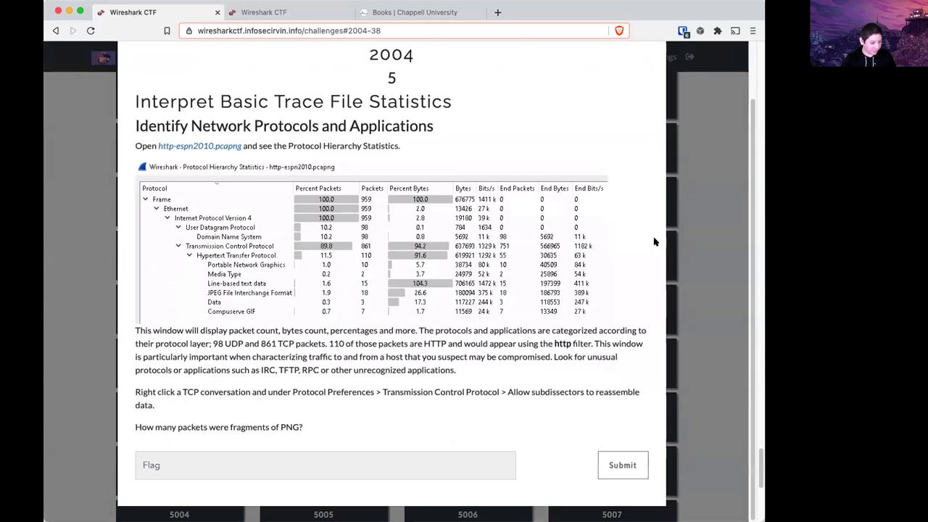
pyautogui.click(678, 233)
# Download sec-clientdying.pcapng from Beginner challenge 2005 and open the capture in Wireshark.
pyautogui.click(623, 193)
pyautogui.scroll(-1, 495, 300)
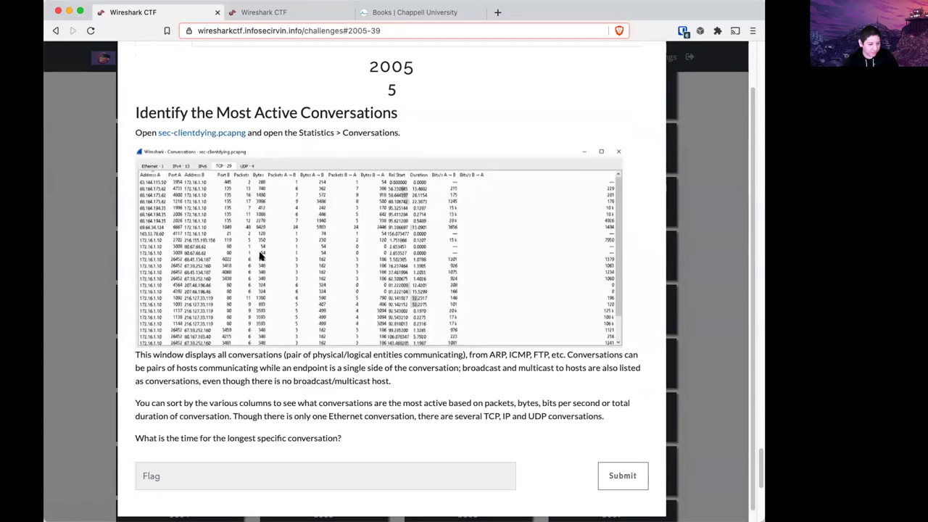
pyautogui.click(201, 133)
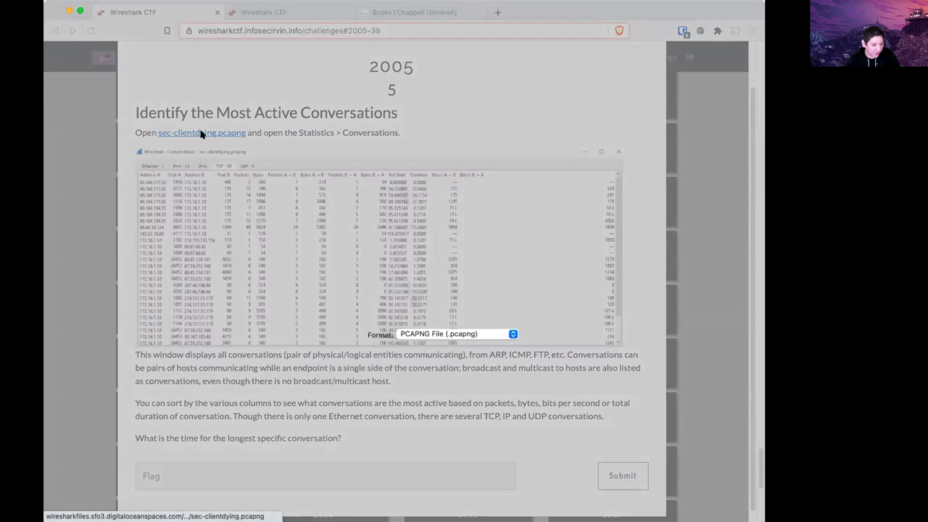
pyautogui.click(580, 371)
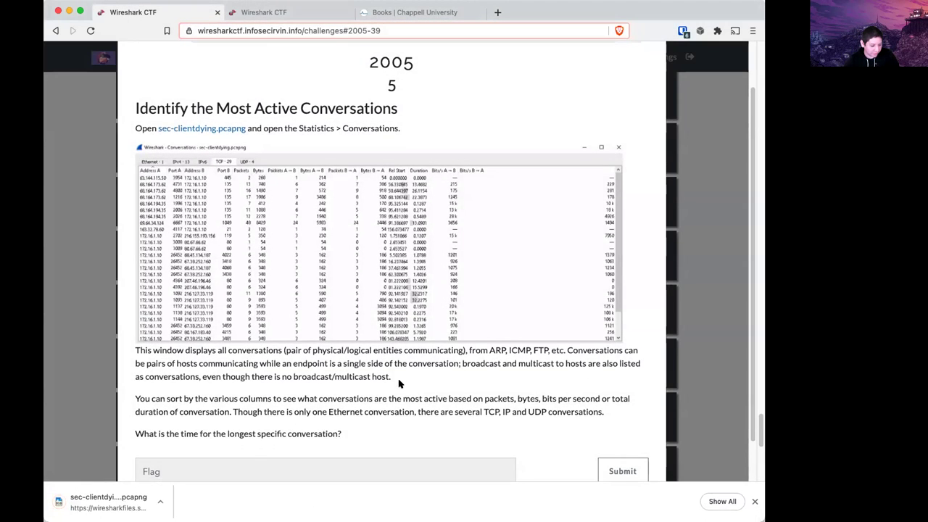
pyautogui.scroll(-1, 397, 383)
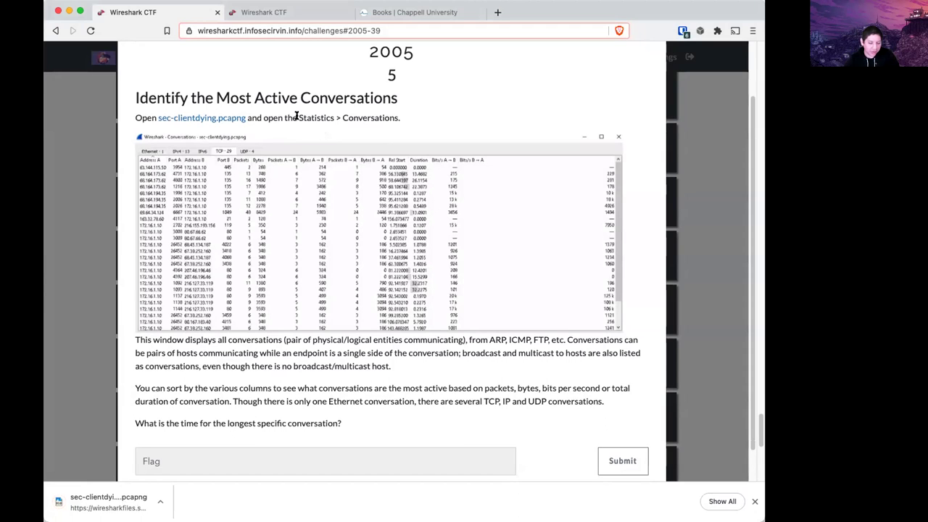
pyautogui.moveTo(296, 116); pyautogui.dragTo(398, 117)
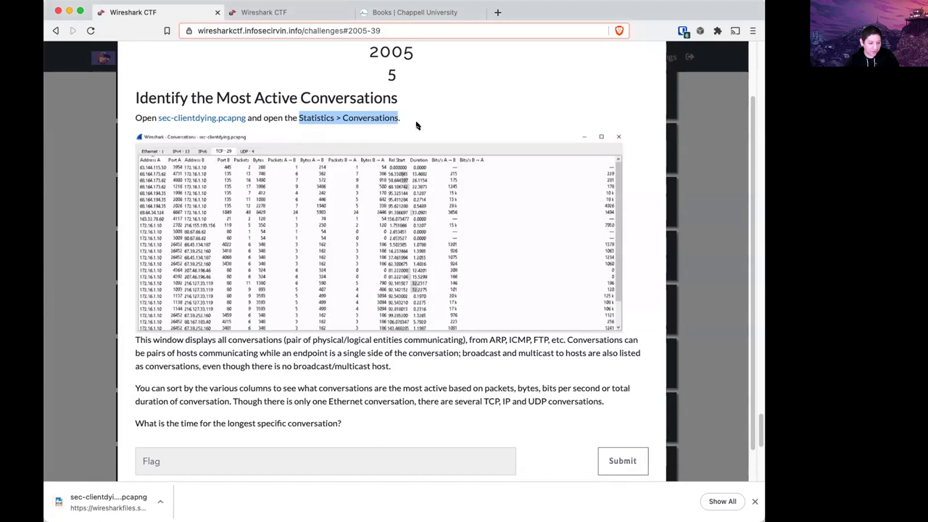
pyautogui.click(416, 124)
pyautogui.click(108, 502)
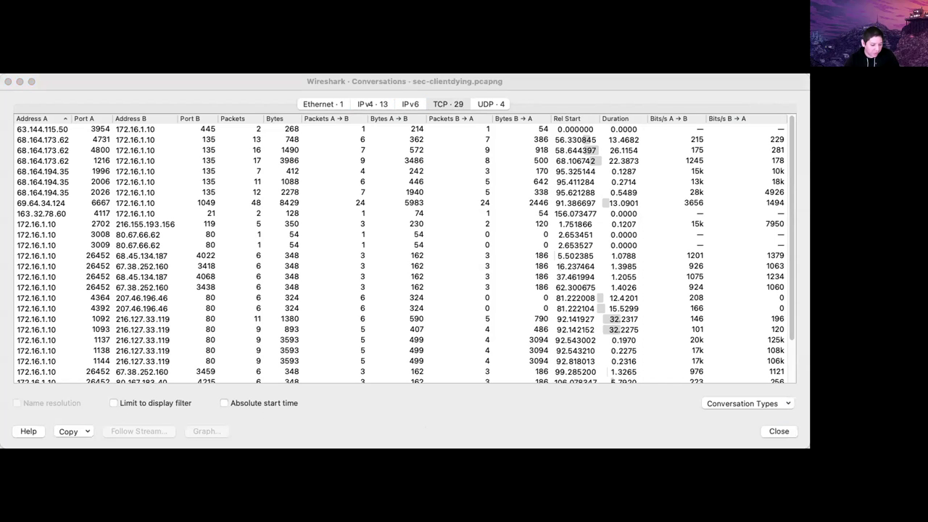
# Review the Ethernet, IPv4, TCP and UDP conversations of sec-clientdying.pcapng, comparing their durations.
pyautogui.click(471, 422)
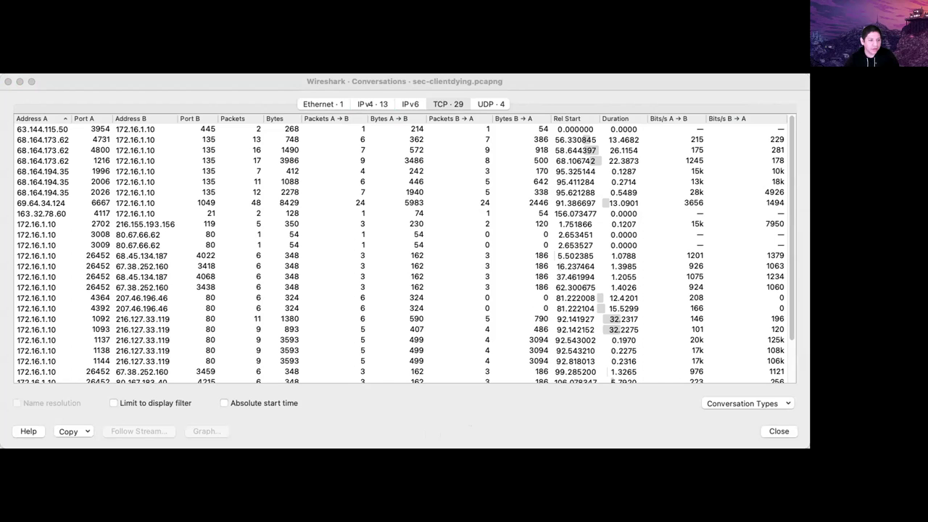
pyautogui.click(665, 110)
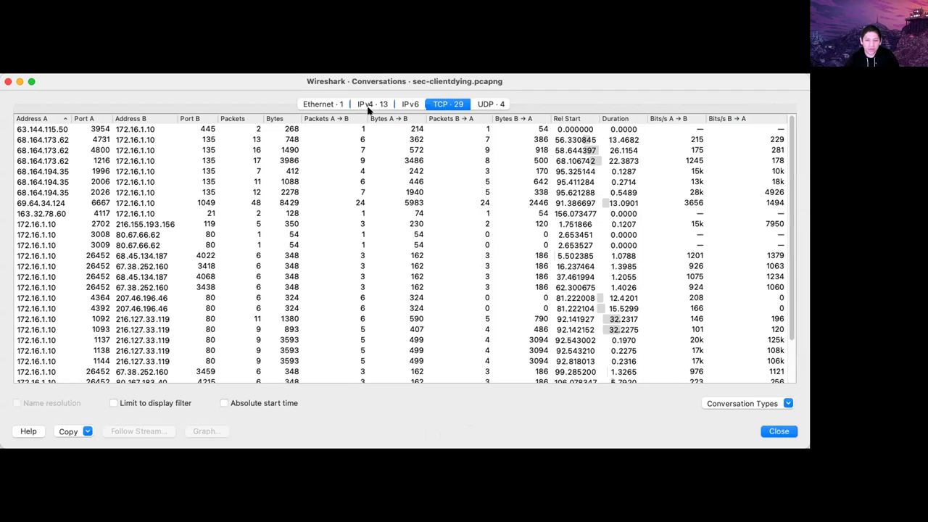
pyautogui.click(328, 104)
pyautogui.click(297, 128)
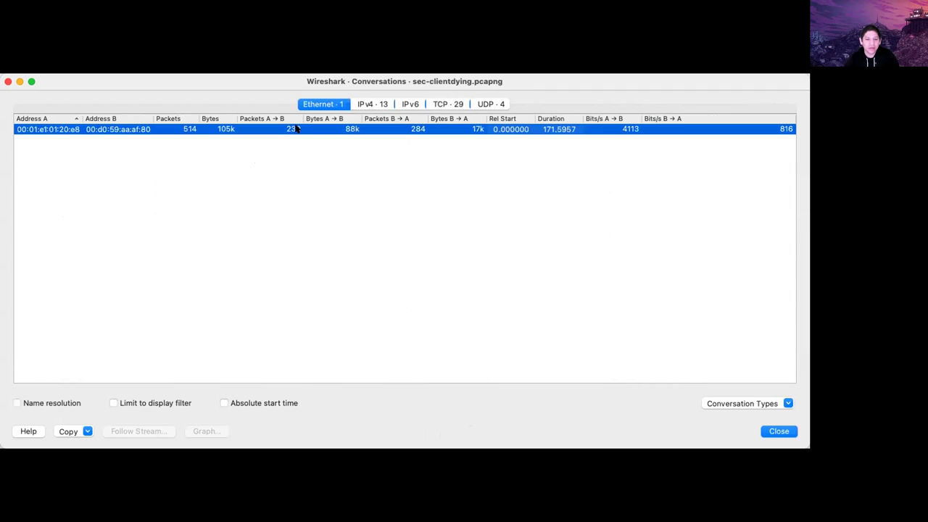
pyautogui.click(378, 107)
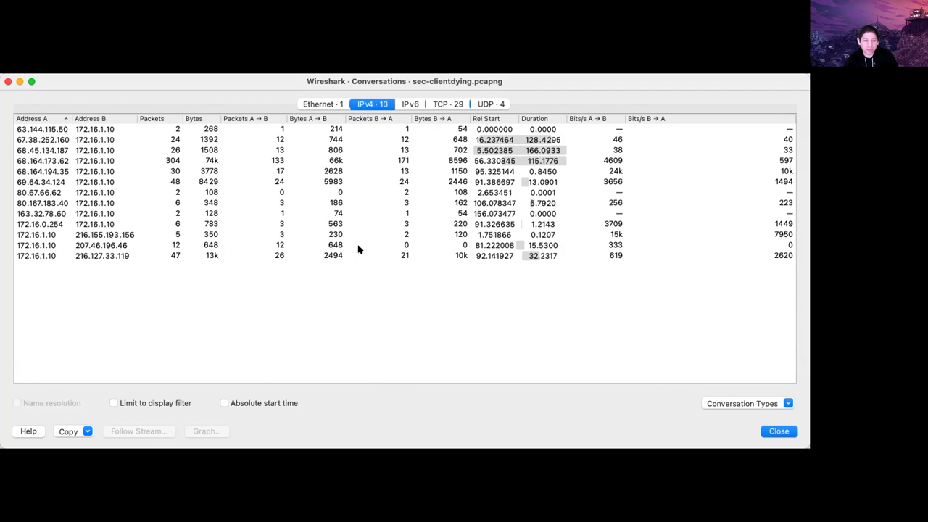
pyautogui.click(451, 106)
pyautogui.click(496, 106)
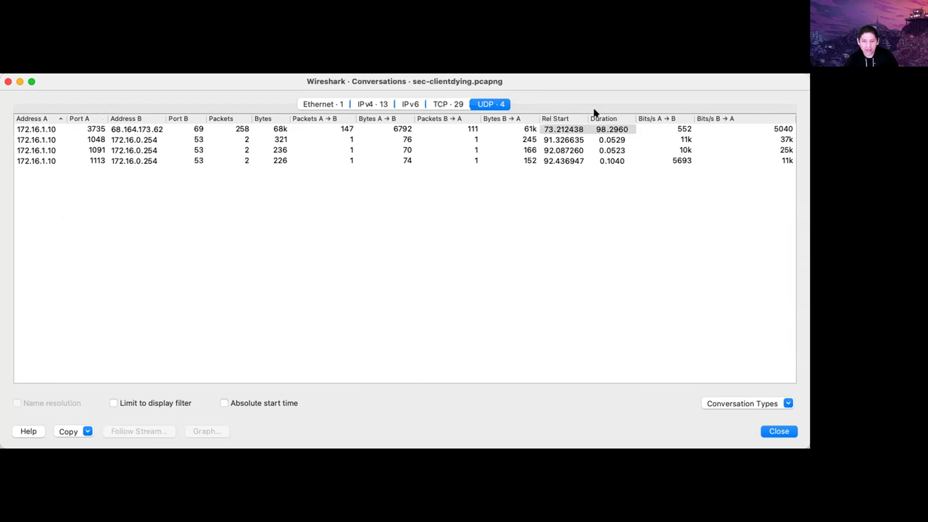
pyautogui.click(449, 106)
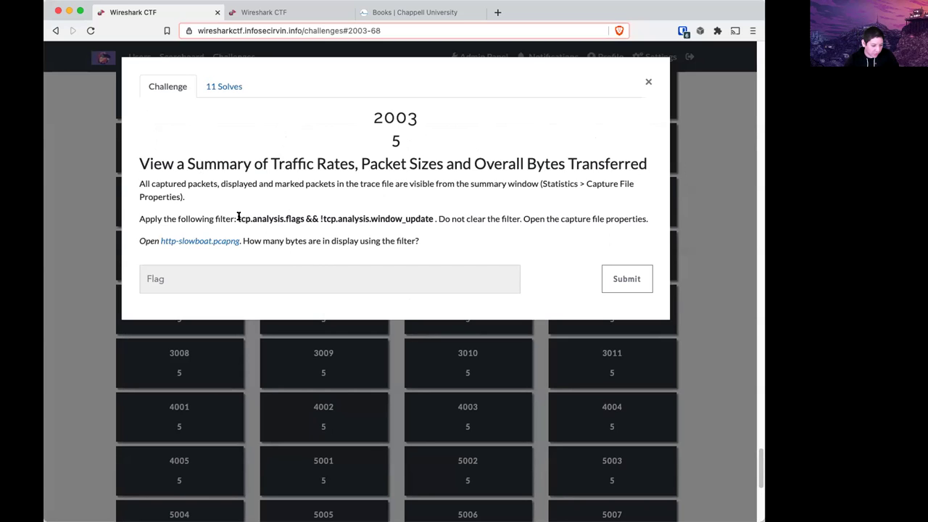
# Copy the filter tcp.analysis.flags && !tcp.analysis.window_update from challenge 2003 and apply it to http-slowboat.pcapng in Wireshark.
pyautogui.moveTo(238, 218); pyautogui.dragTo(434, 218)
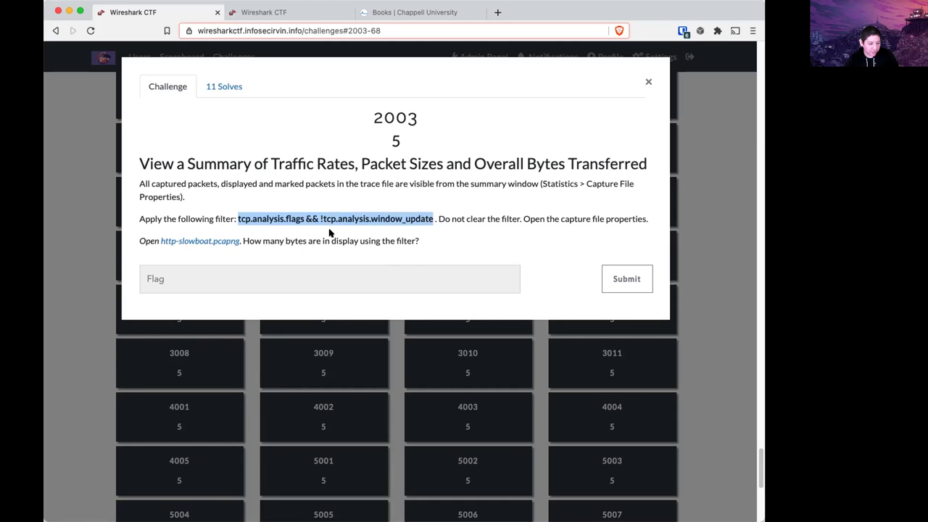
pyautogui.rightClick(376, 221)
pyautogui.click(404, 242)
pyautogui.press('super+Tab')
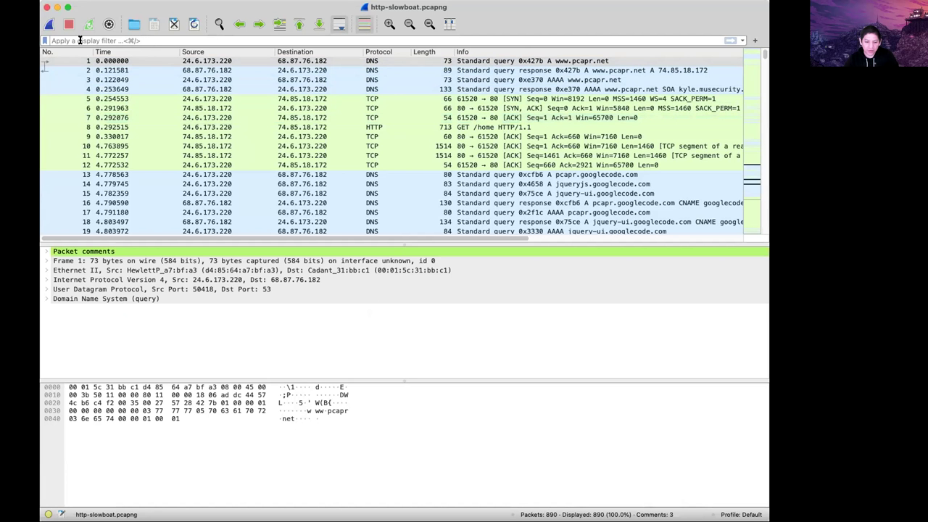
pyautogui.click(114, 40)
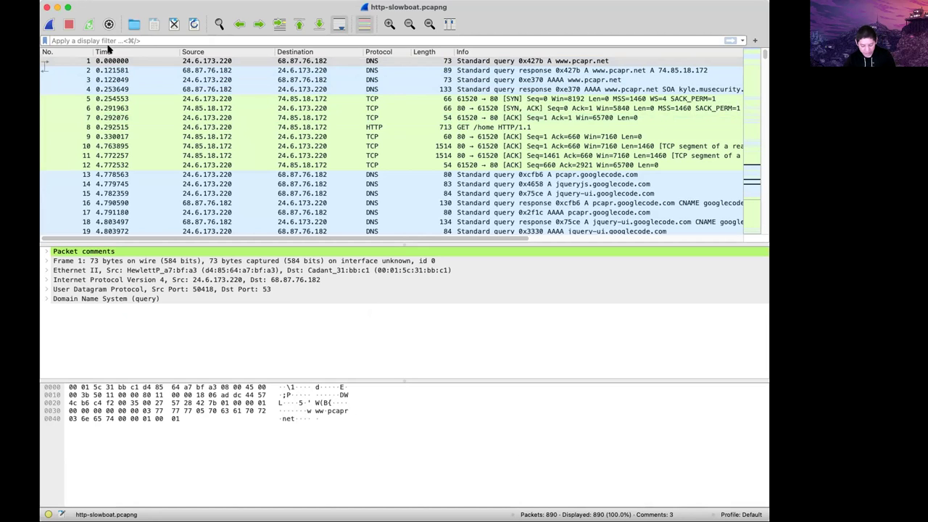
pyautogui.press('super+v')
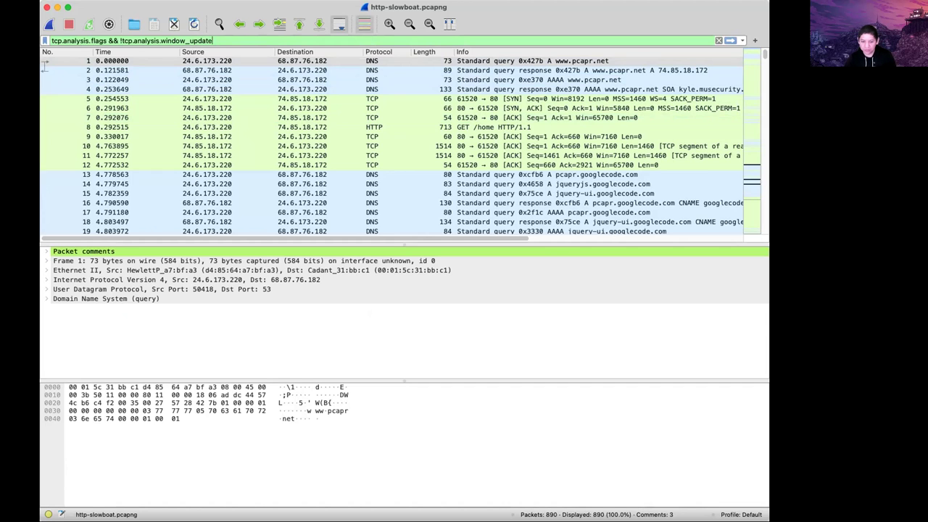
pyautogui.press('Return')
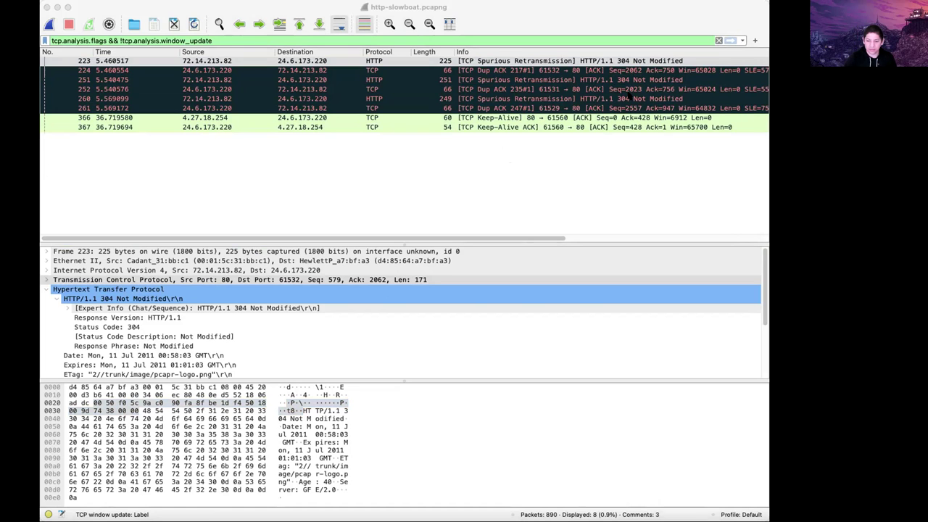
# Switch to the browser and read challenge 2006, Evaluate Packet Length, including its Packet Lengths statistics example.
pyautogui.press('super+Tab')
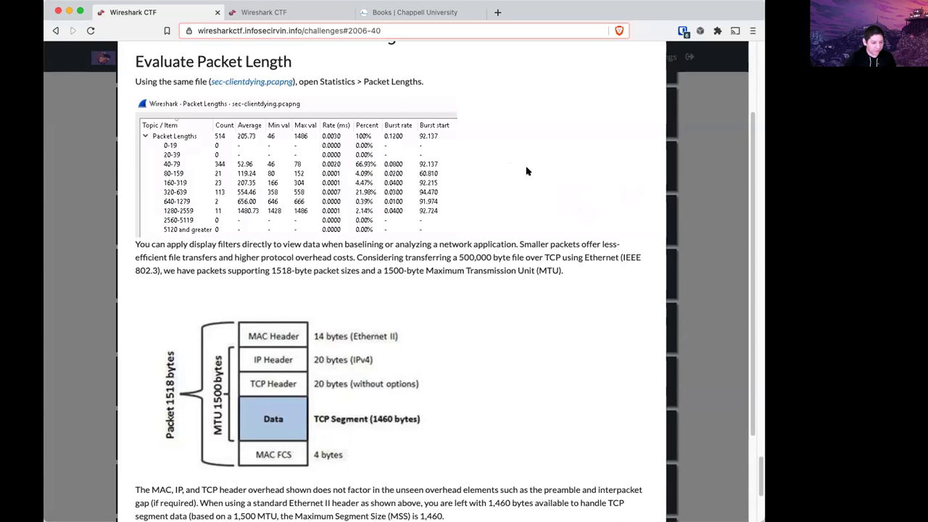
pyautogui.scroll(3, 510, 229)
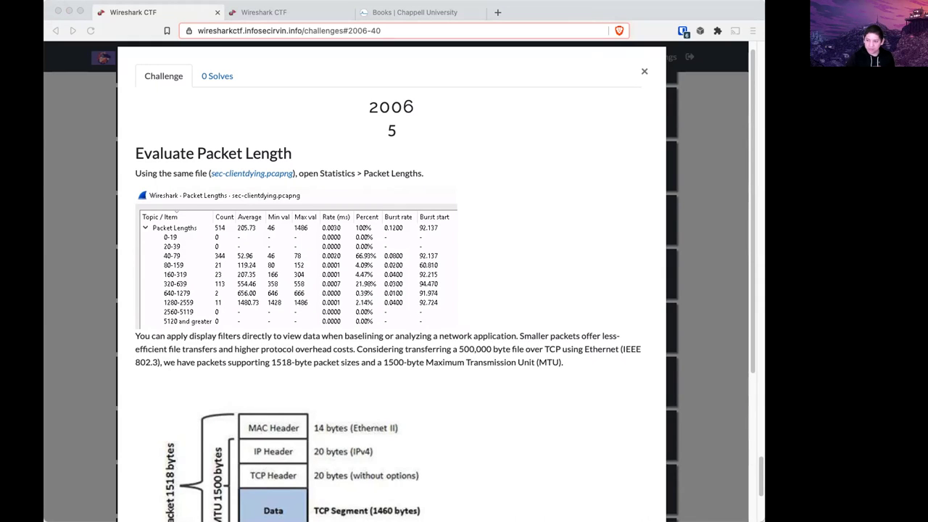
pyautogui.click(547, 159)
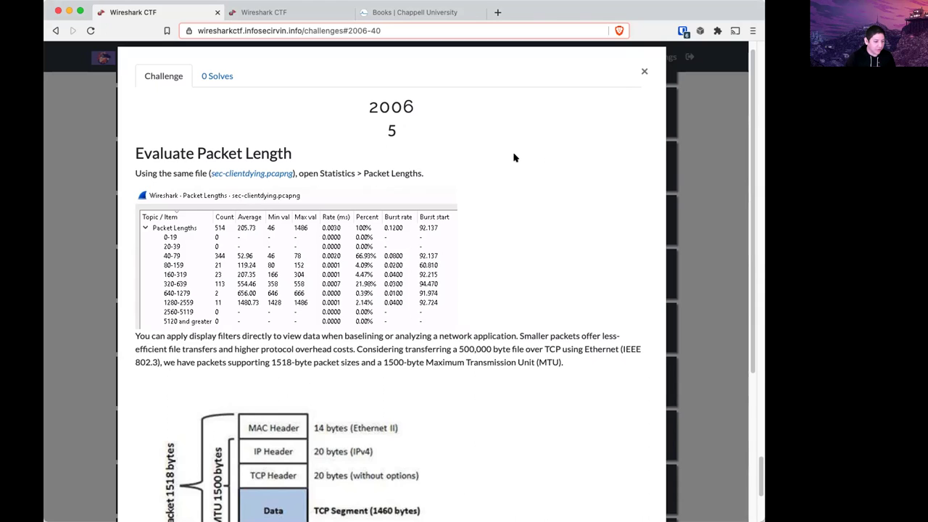
pyautogui.scroll(-1, 438, 212)
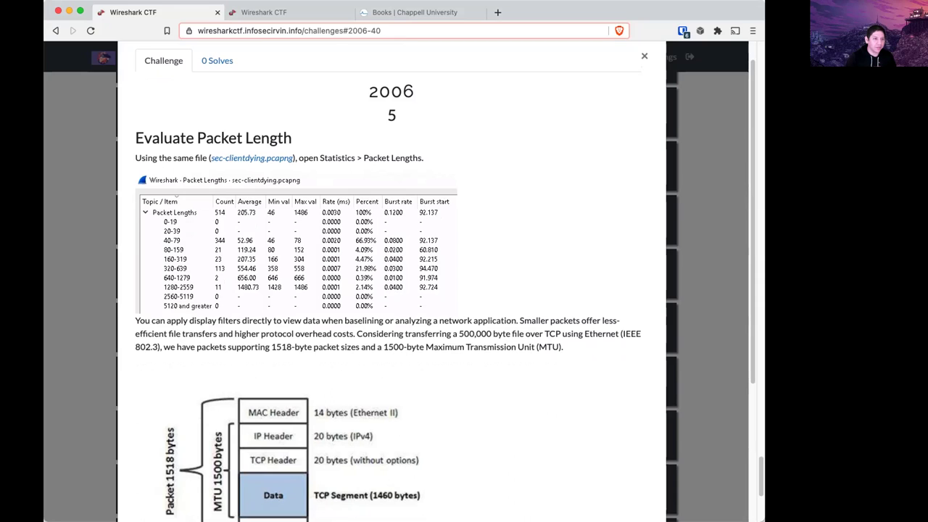
# Switch to Wireshark's Packet Lengths statistics for sec-clientdying.pcapng, examine the 640-1279 byte row, and close the statistics.
pyautogui.press('super+Tab')
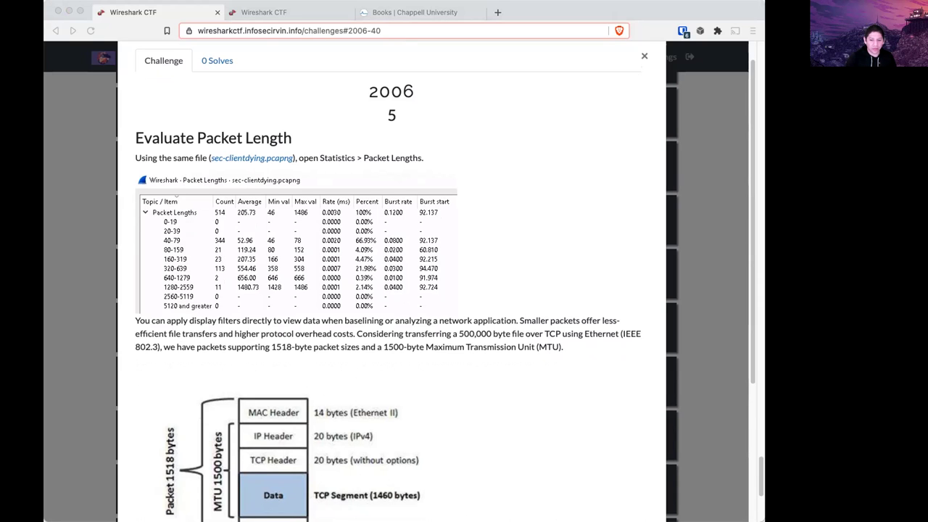
pyautogui.press('super+Tab')
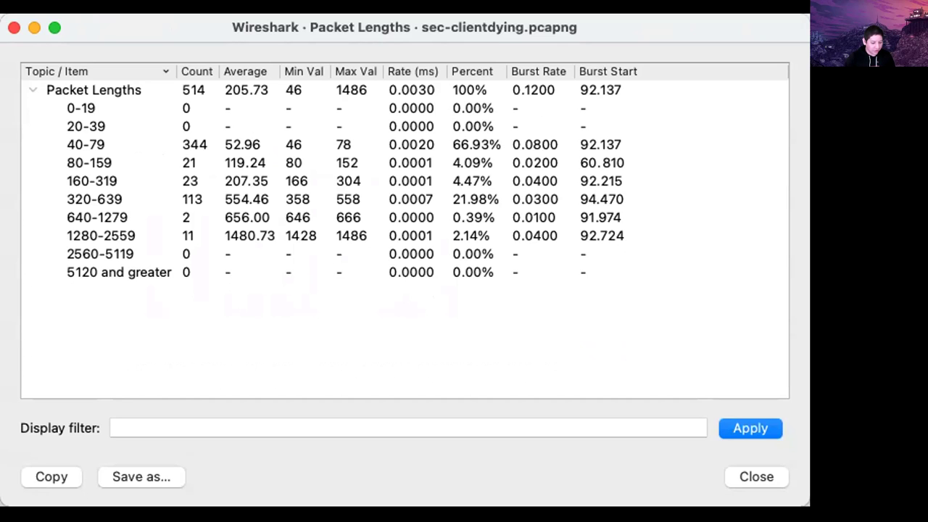
pyautogui.press('super+Tab')
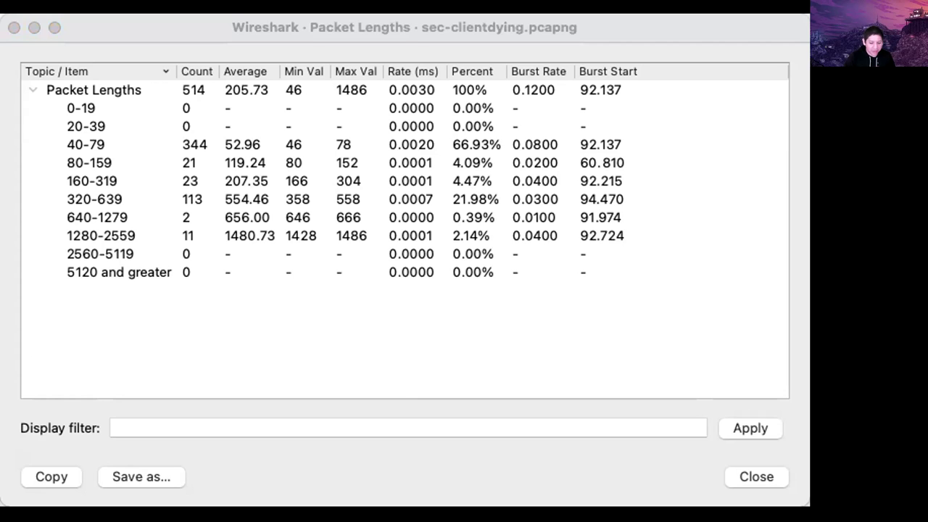
pyautogui.click(425, 310)
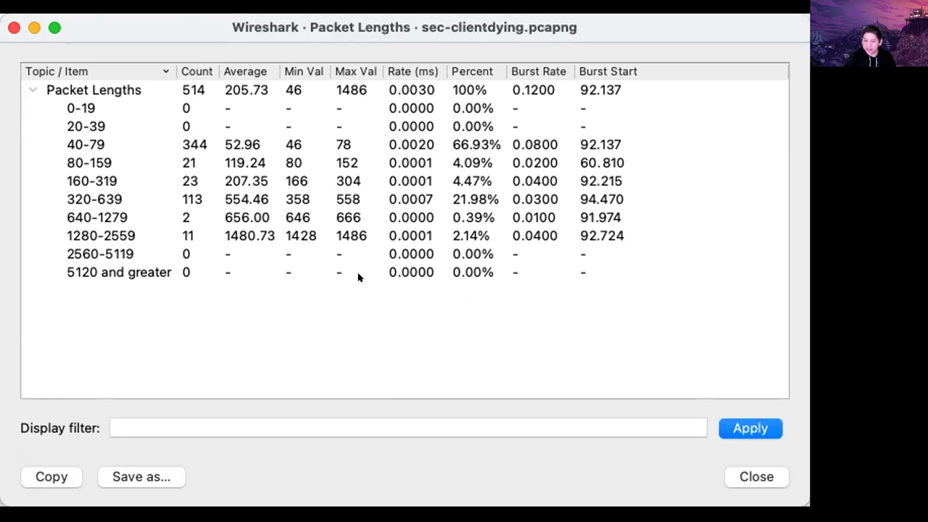
pyautogui.click(201, 216)
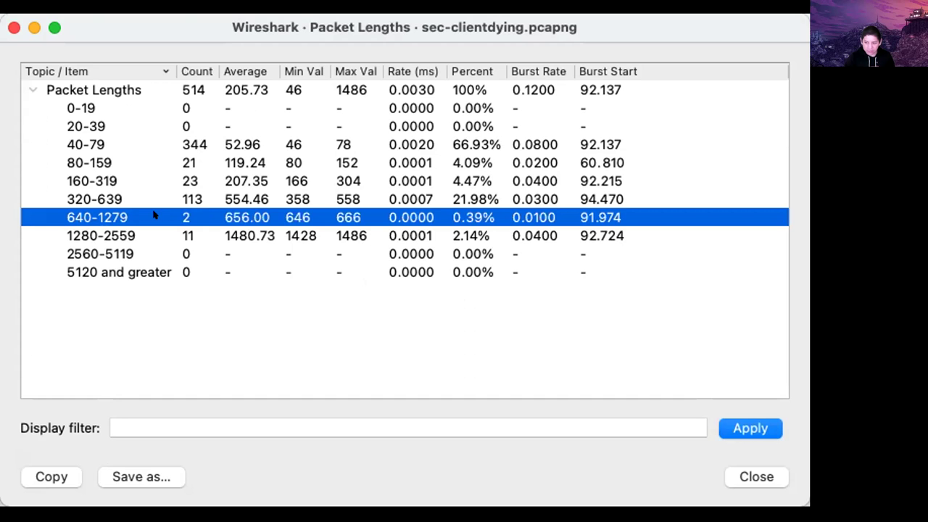
pyautogui.rightClick(91, 217)
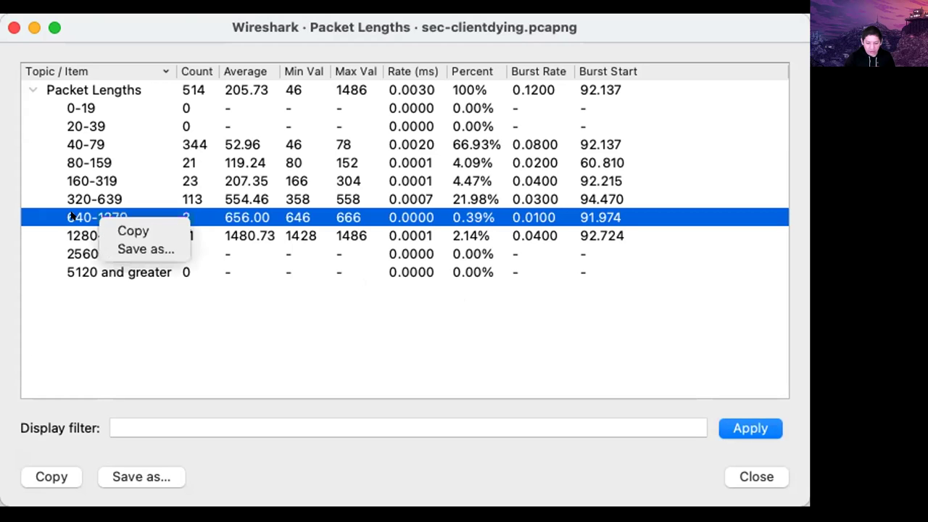
pyautogui.click(73, 217)
pyautogui.click(532, 428)
pyautogui.click(102, 218)
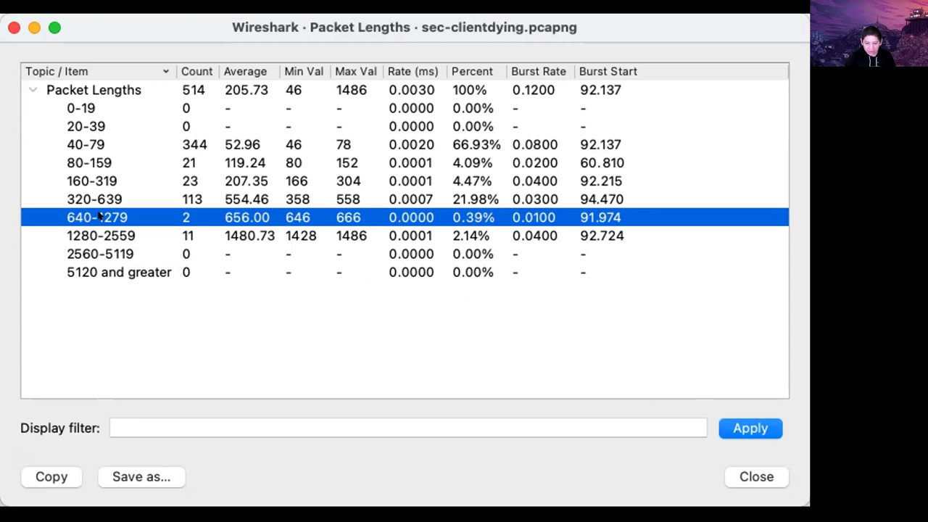
pyautogui.click(751, 474)
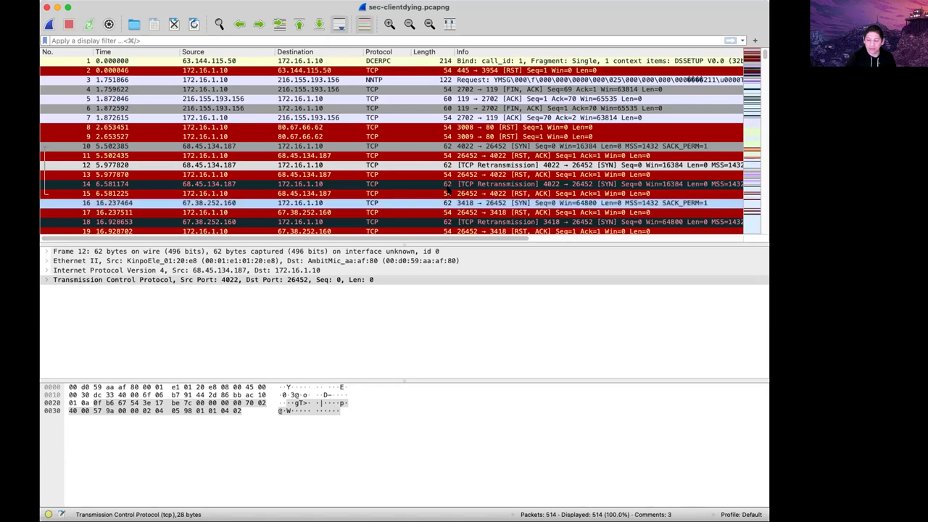
# Expand the Frame section of packet 12 and look through its details for the length fields.
pyautogui.scroll(-5, 376, 198)
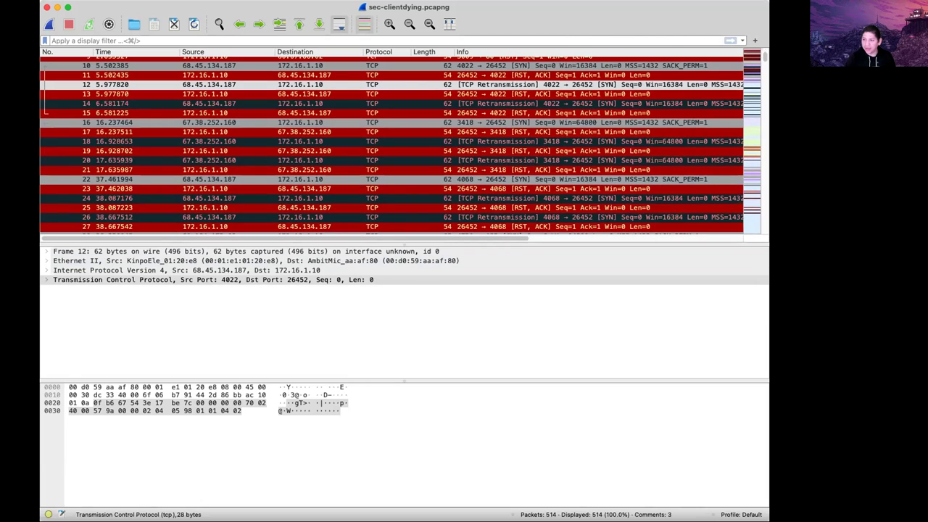
pyautogui.click(124, 40)
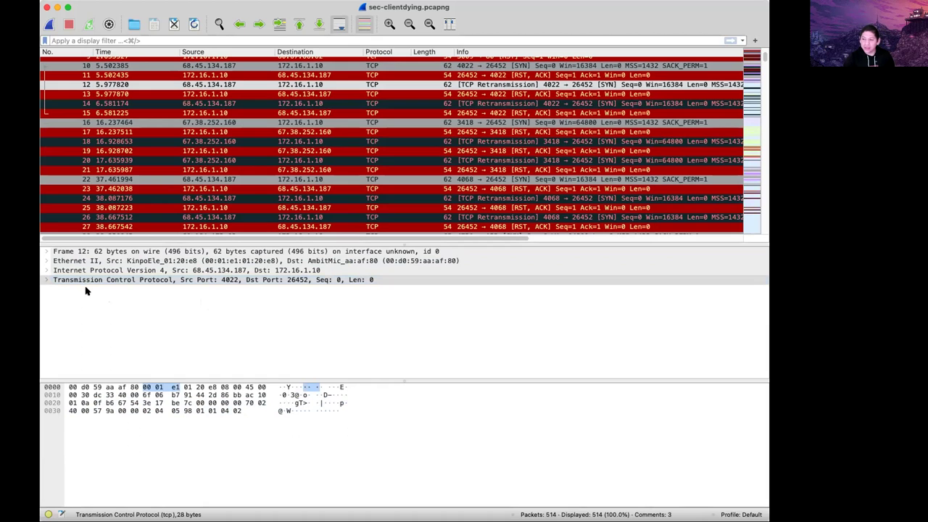
pyautogui.click(43, 252)
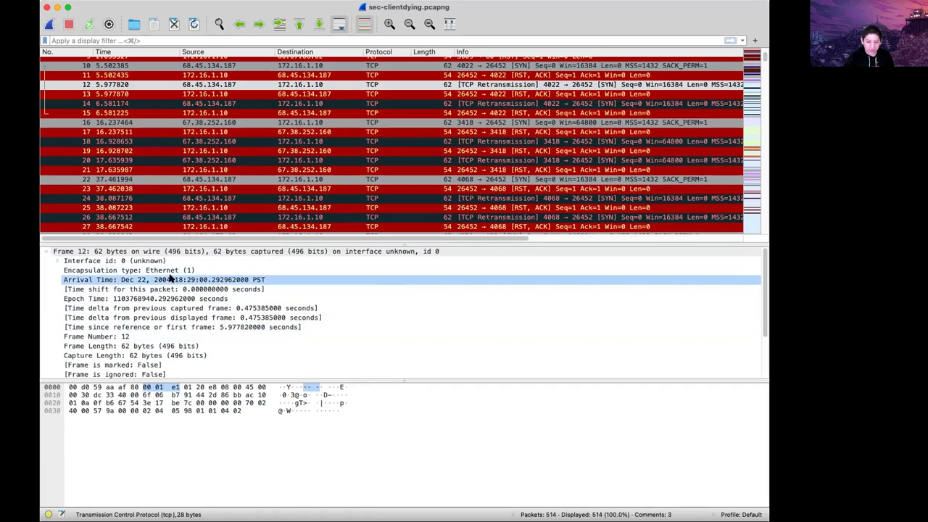
pyautogui.scroll(-3, 297, 311)
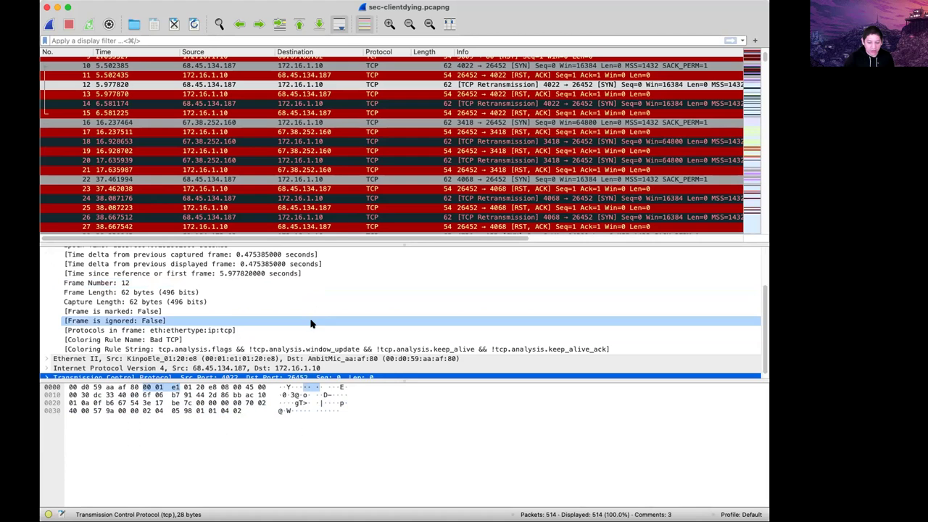
pyautogui.scroll(-1, 313, 322)
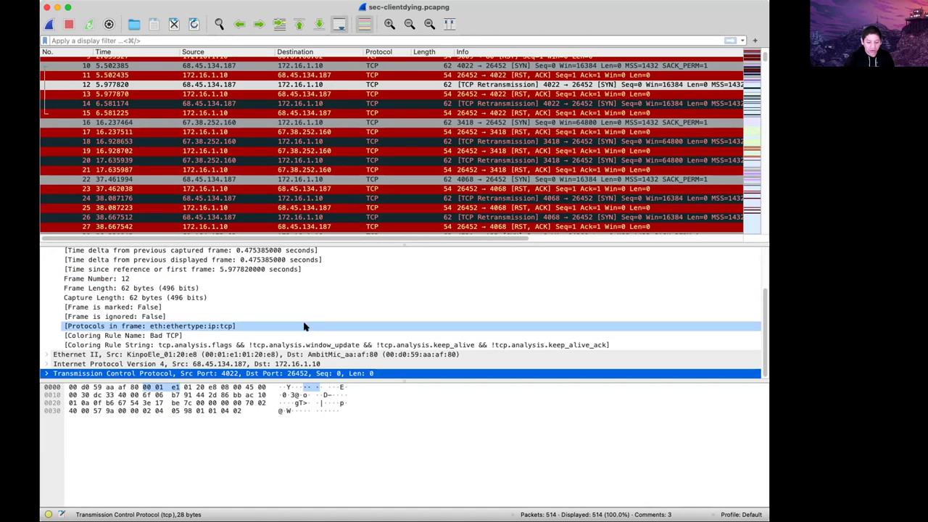
pyautogui.scroll(3, 306, 324)
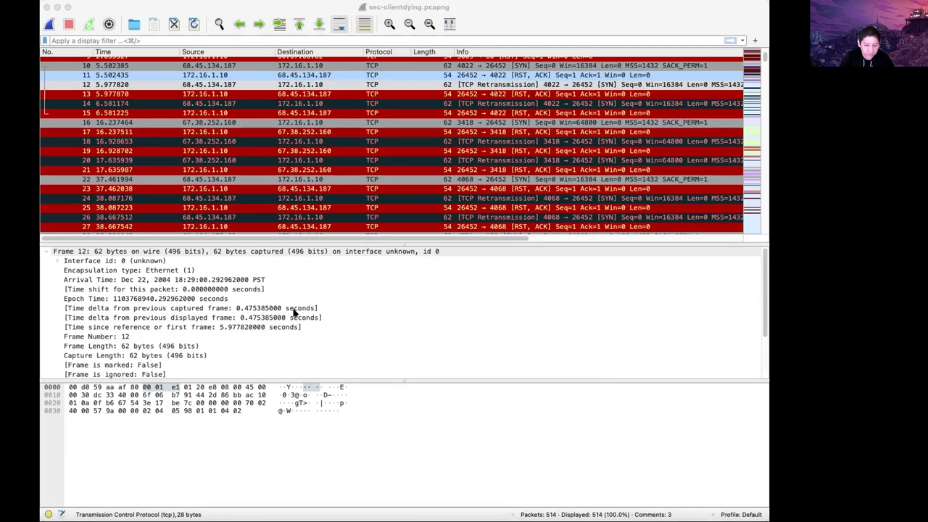
pyautogui.scroll(-1, 205, 278)
pyautogui.click(206, 281)
pyautogui.scroll(-1, 206, 280)
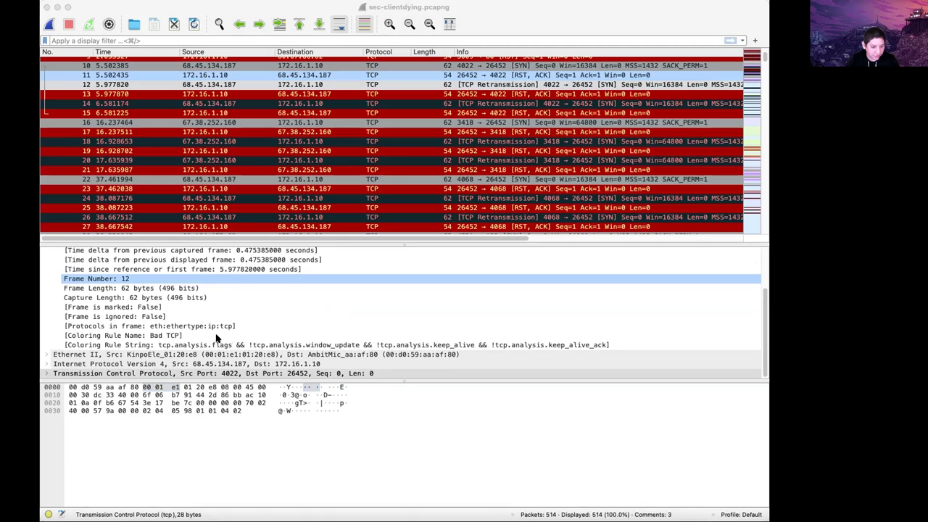
pyautogui.scroll(3, 215, 338)
pyautogui.scroll(-2, 216, 338)
pyautogui.scroll(2, 215, 338)
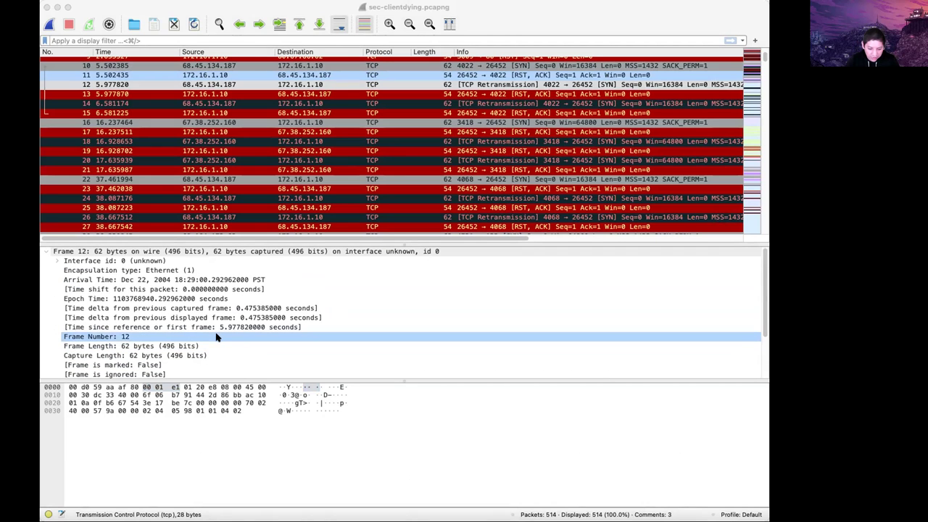
pyautogui.scroll(-3, 229, 286)
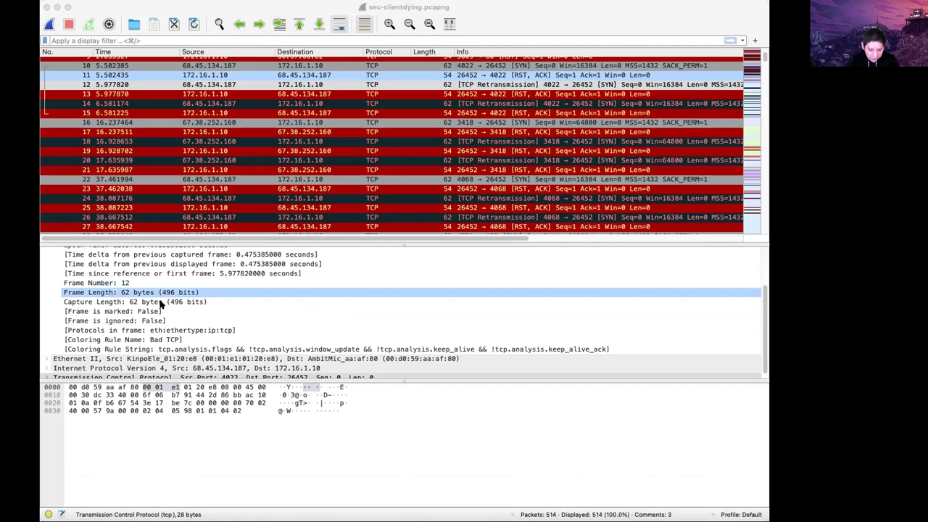
# Check the display filter names of packet 12's Capture Length and Frame Length fields.
pyautogui.click(150, 302)
pyautogui.scroll(-1, 175, 325)
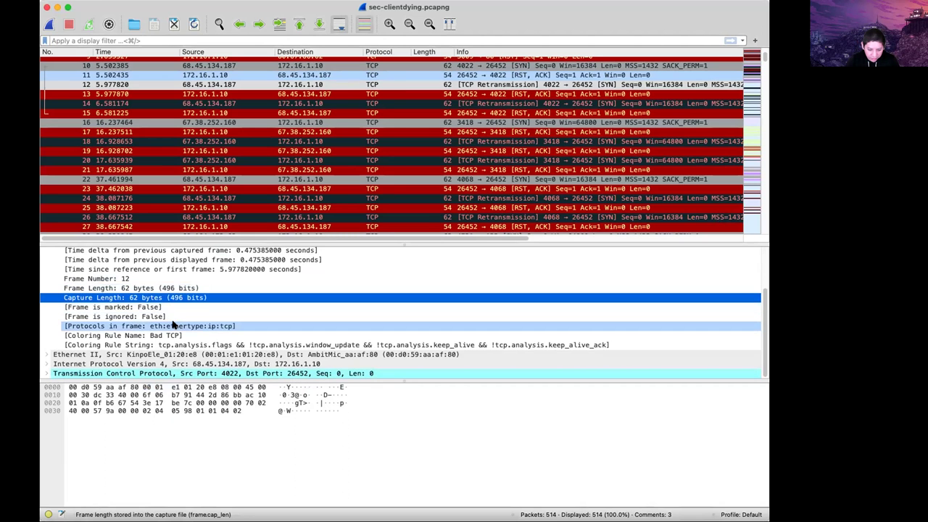
pyautogui.scroll(3, 268, 345)
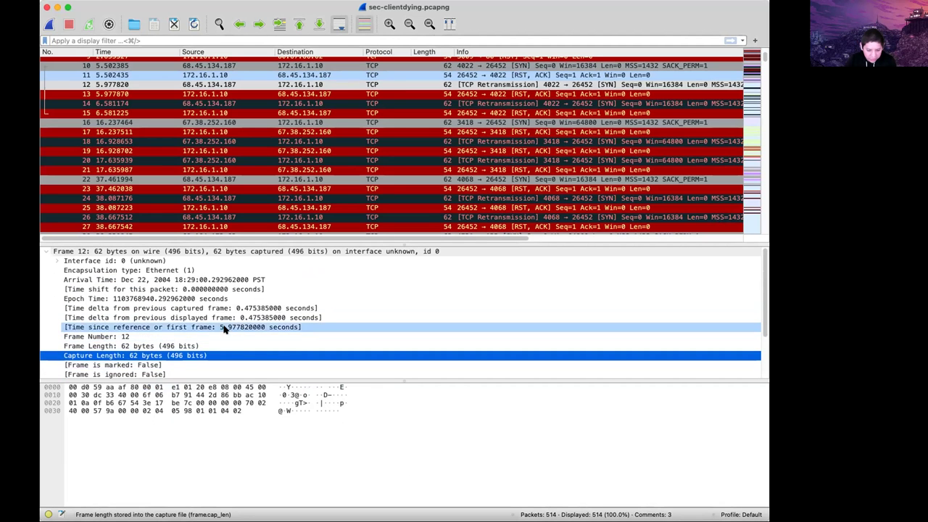
pyautogui.scroll(-3, 217, 323)
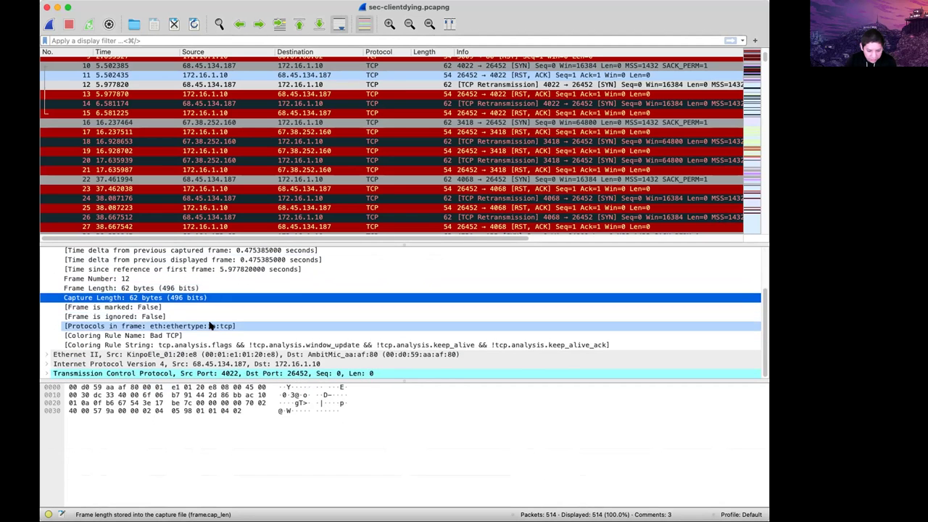
pyautogui.click(149, 288)
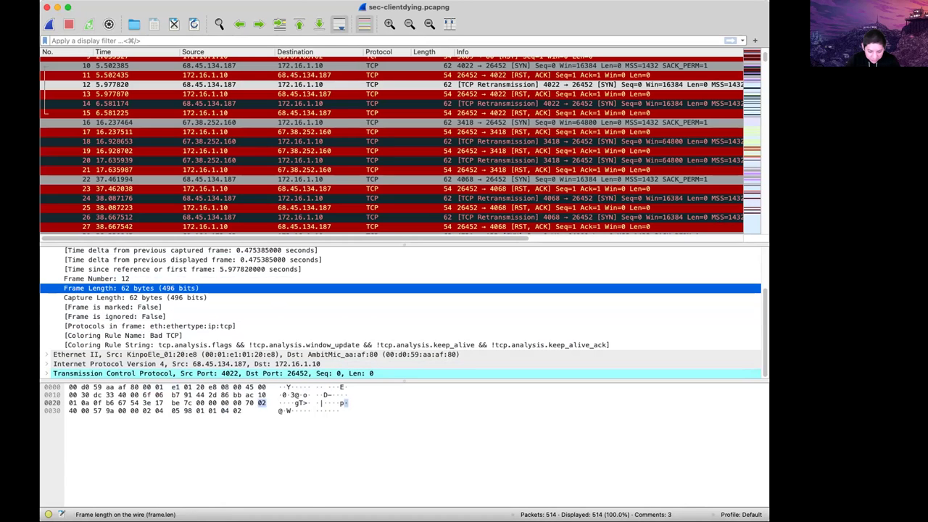
pyautogui.click(131, 259)
pyautogui.press('Down')
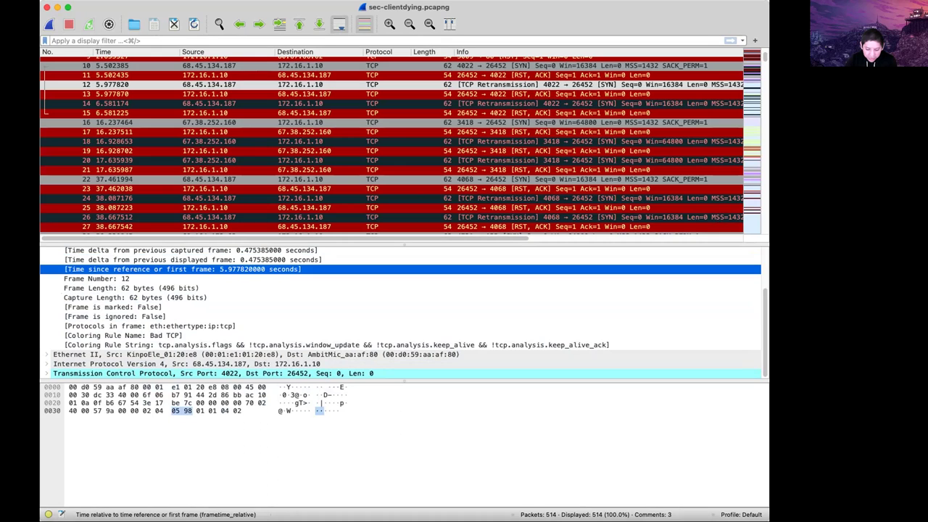
pyautogui.press('Down')
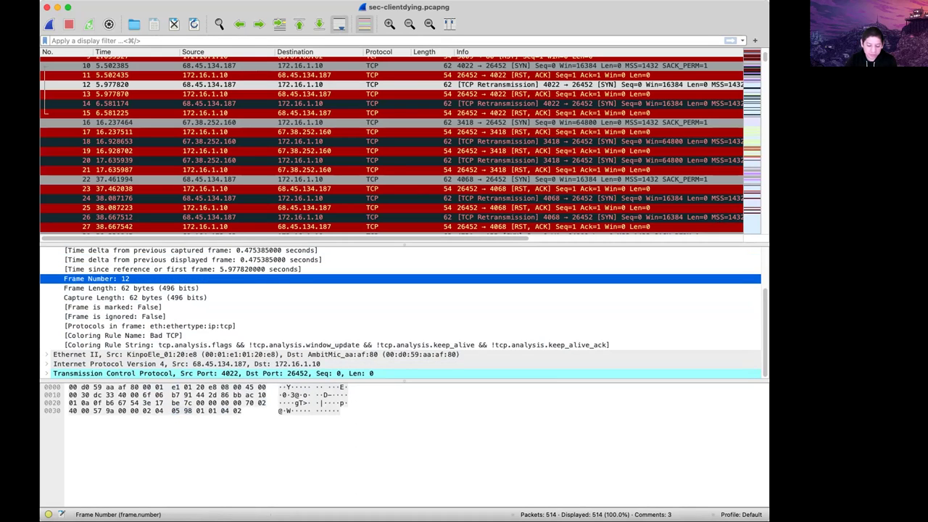
pyautogui.press('Down')
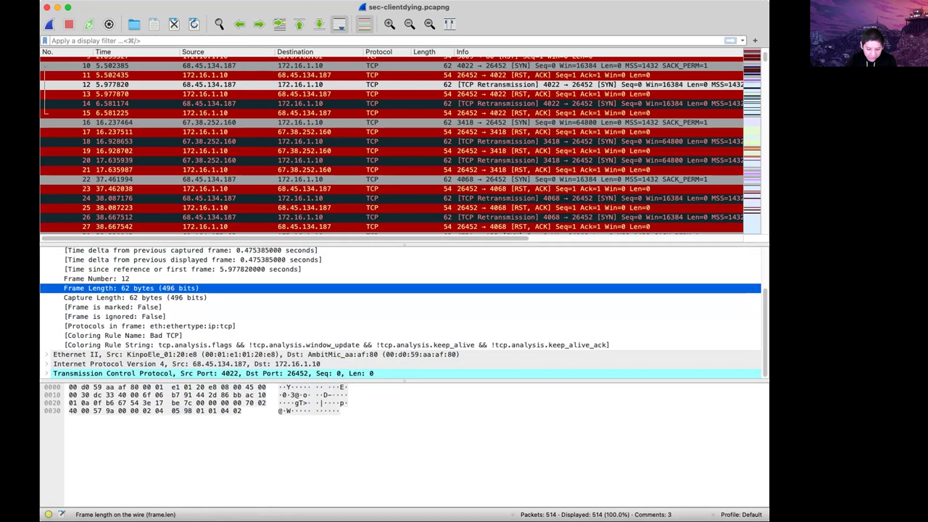
# Apply the display filter frame.len to sec-clientdying.pcapng.
pyautogui.click(126, 40)
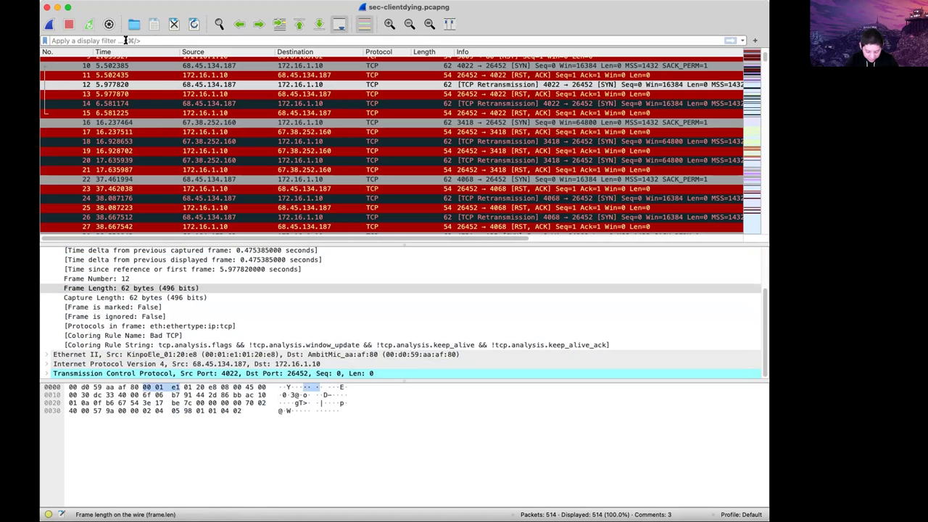
pyautogui.write('frame.len')
pyautogui.press('Return')
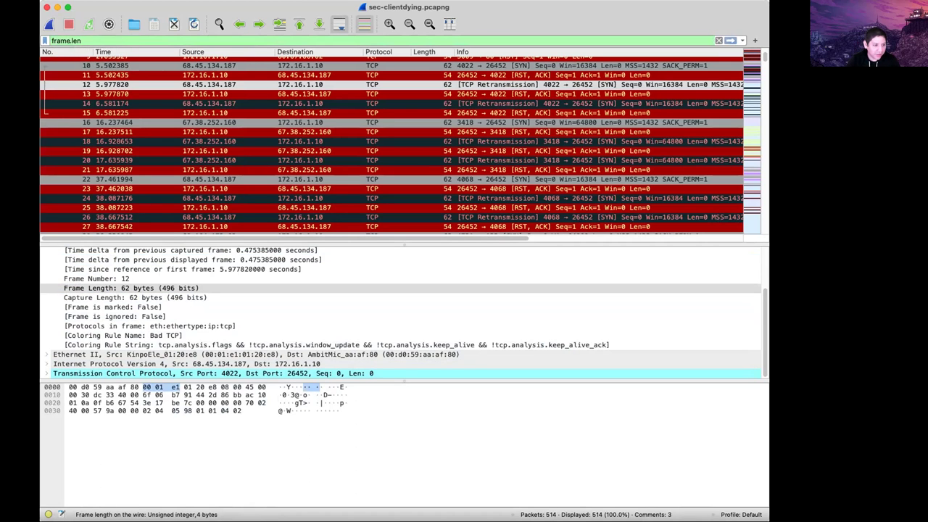
pyautogui.press('super+Tab')
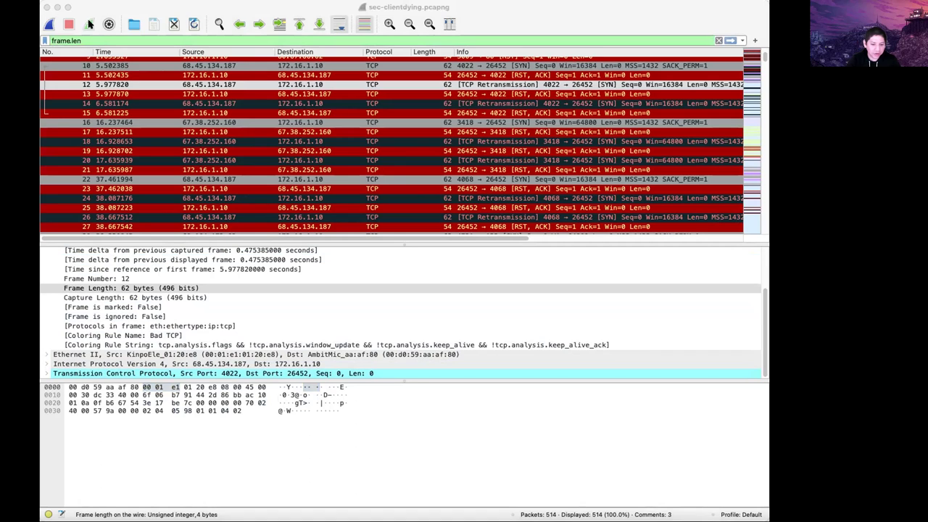
# Extend the display filter to frame.len >= 640 and apply it to the capture.
pyautogui.click(122, 42)
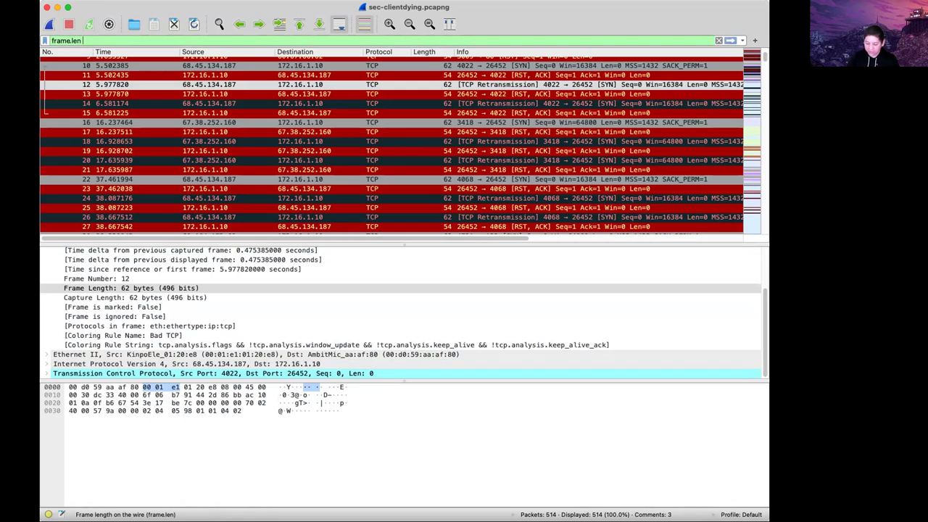
pyautogui.write('>')
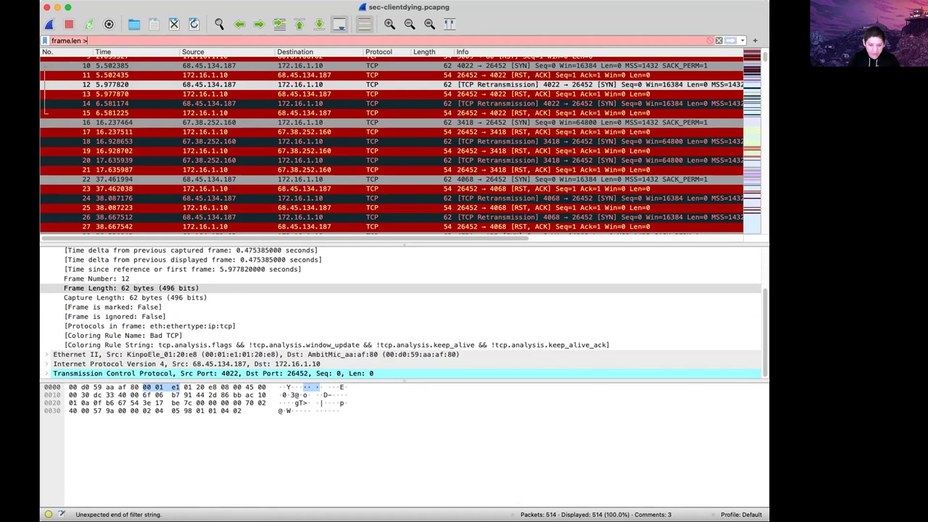
pyautogui.write('= 6')
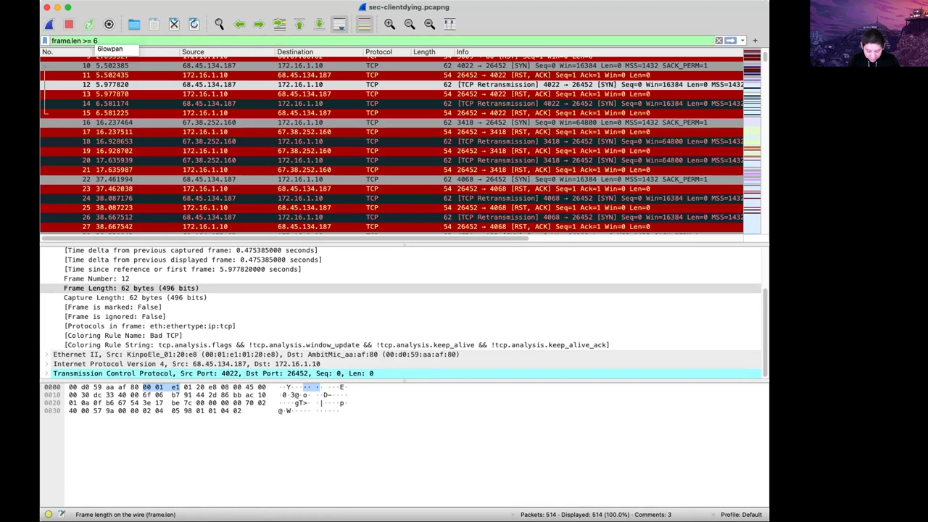
pyautogui.write('40')
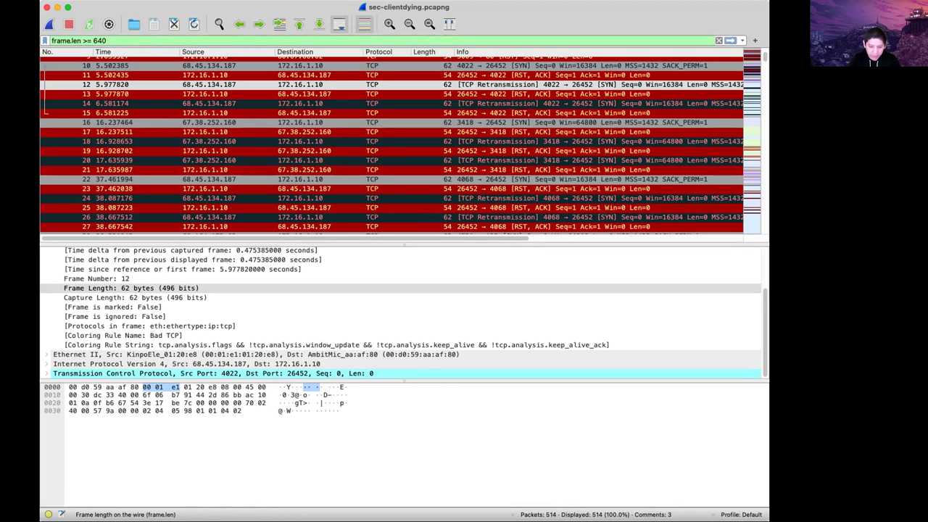
pyautogui.write('&&')
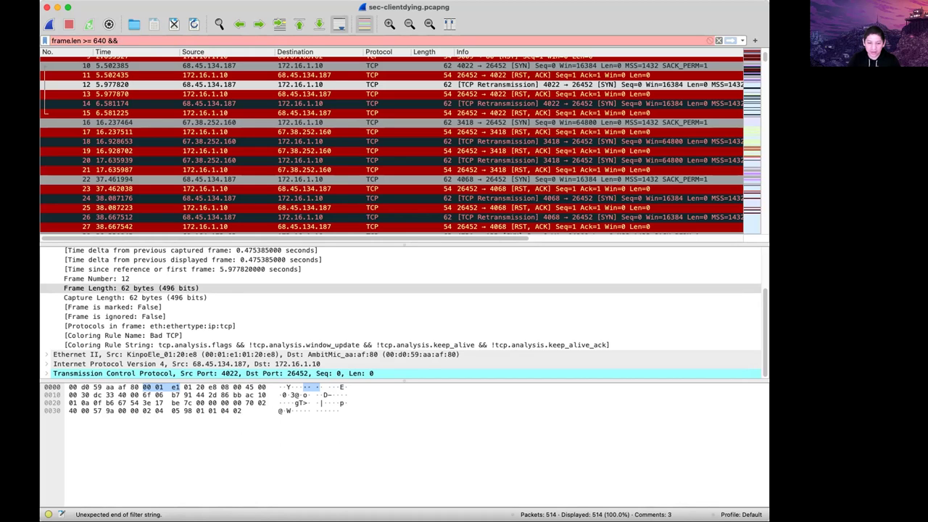
pyautogui.press('BackSpace')
pyautogui.press('BackSpace')
pyautogui.press('BackSpace')
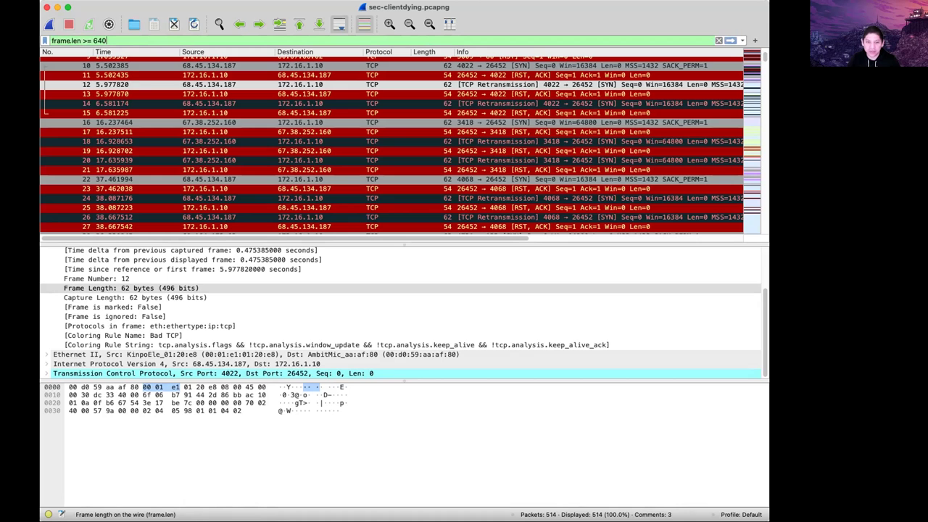
pyautogui.press('Return')
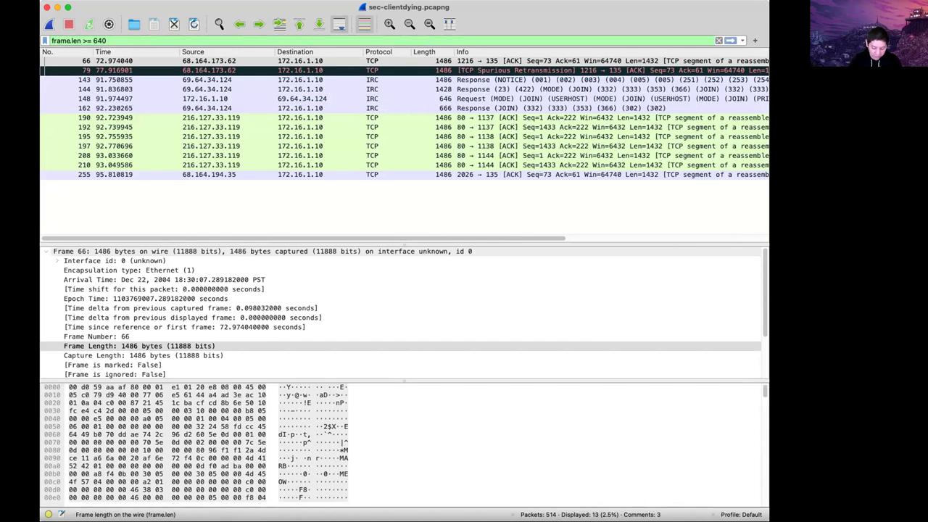
# Extend the display filter expression to frame.len >= 640 && frame.len <= 1279.
pyautogui.write('&&')
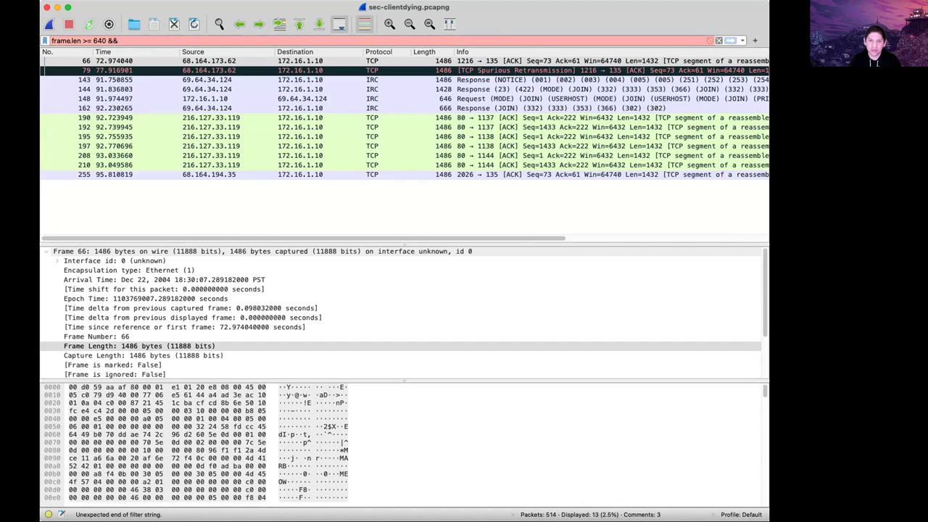
pyautogui.write(' frame.len')
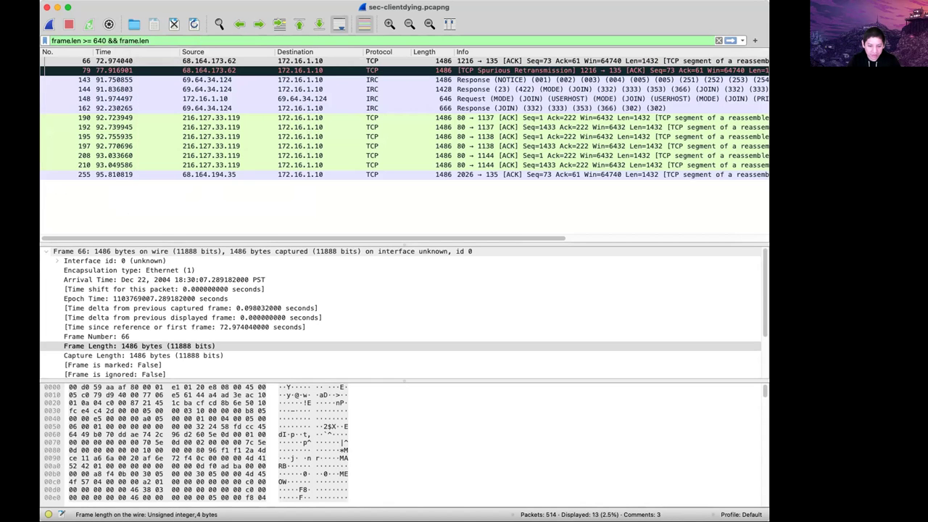
pyautogui.write(' <')
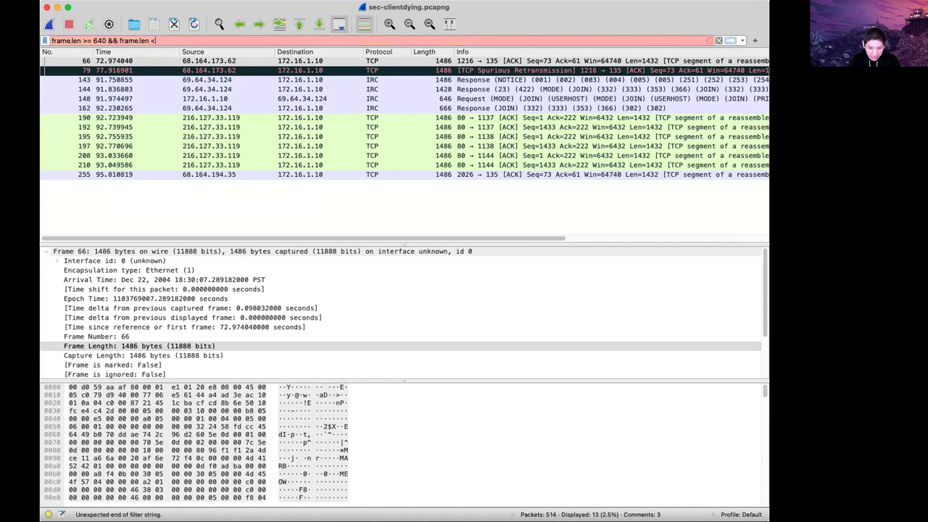
pyautogui.write('=')
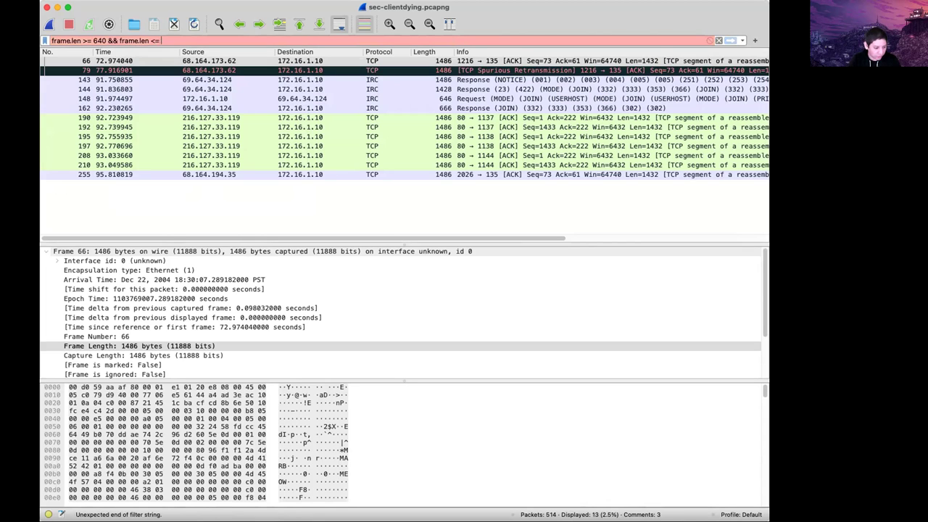
pyautogui.write(' 12')
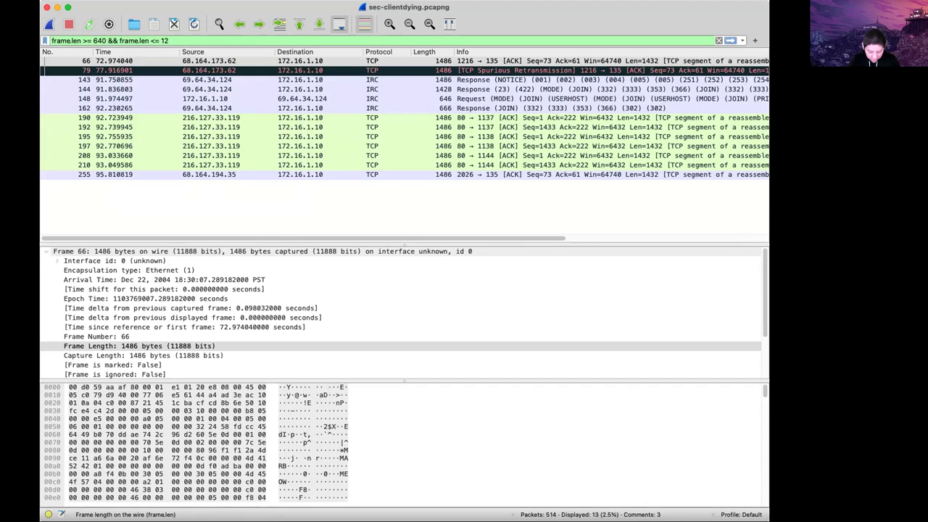
pyautogui.write('79')
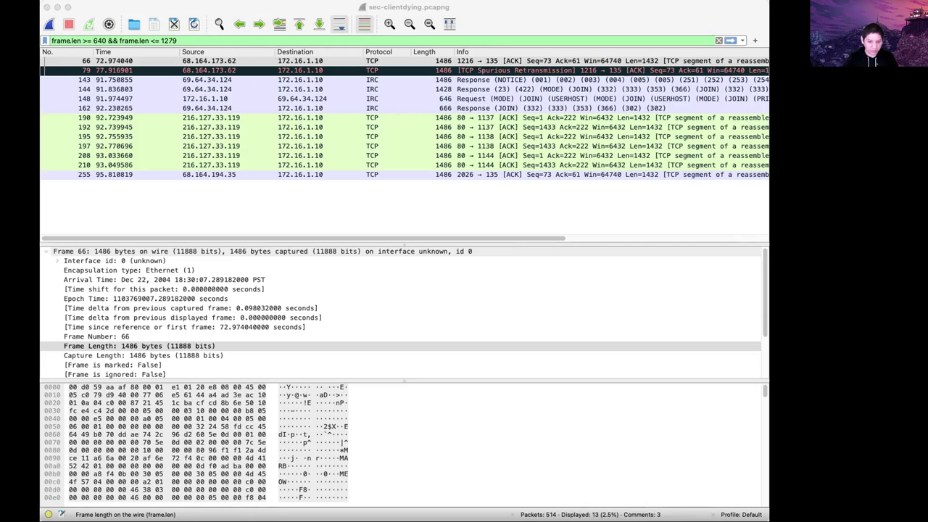
# Clear the display filter so that all packets of the capture are listed from the beginning again.
pyautogui.click(142, 40)
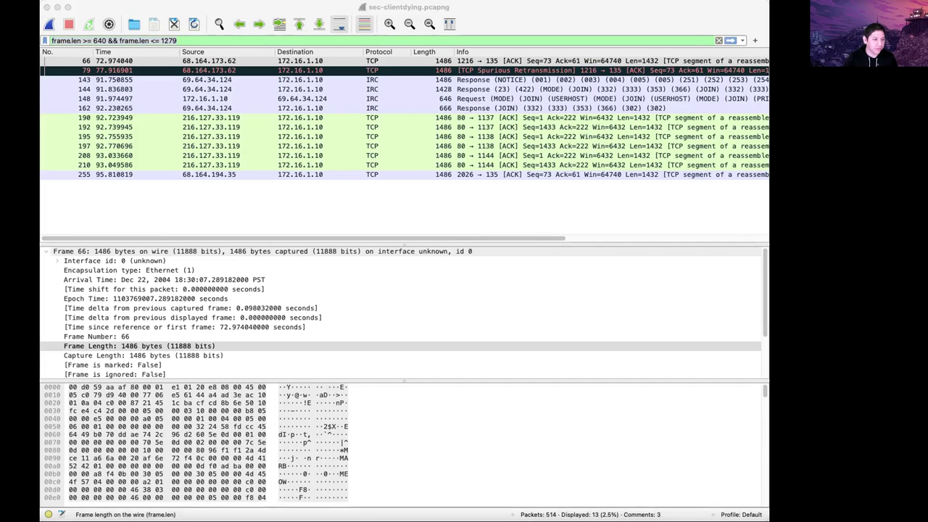
pyautogui.press('super+Tab')
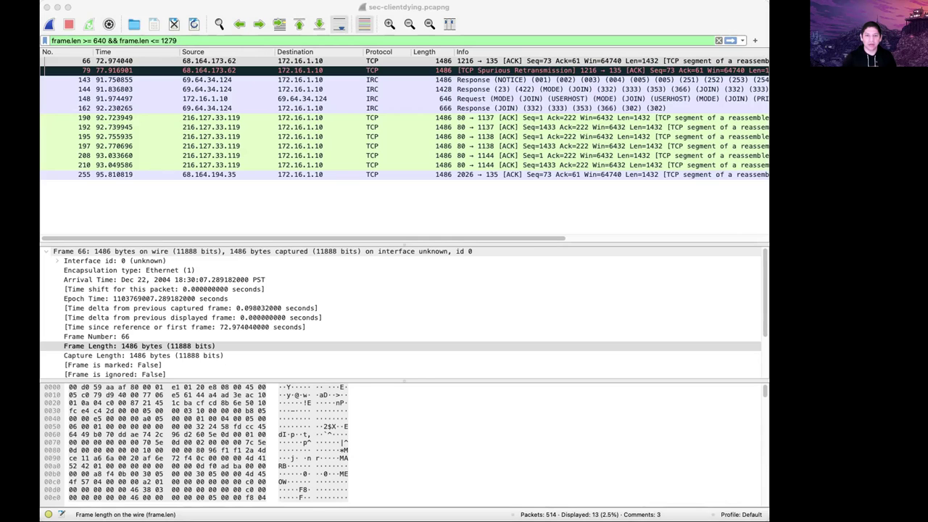
pyautogui.click(129, 40)
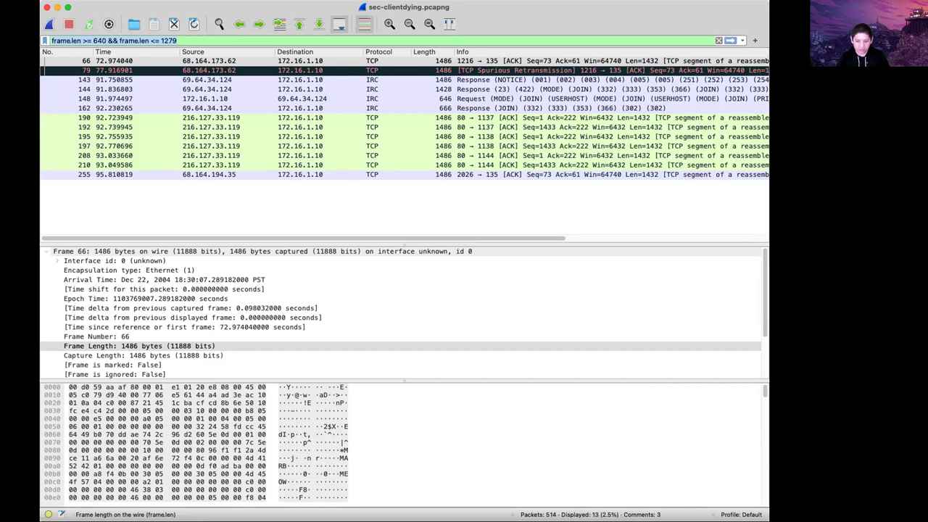
pyautogui.press('super+a')
pyautogui.press('BackSpace')
pyautogui.press('Return')
pyautogui.scroll(13, 392, 145)
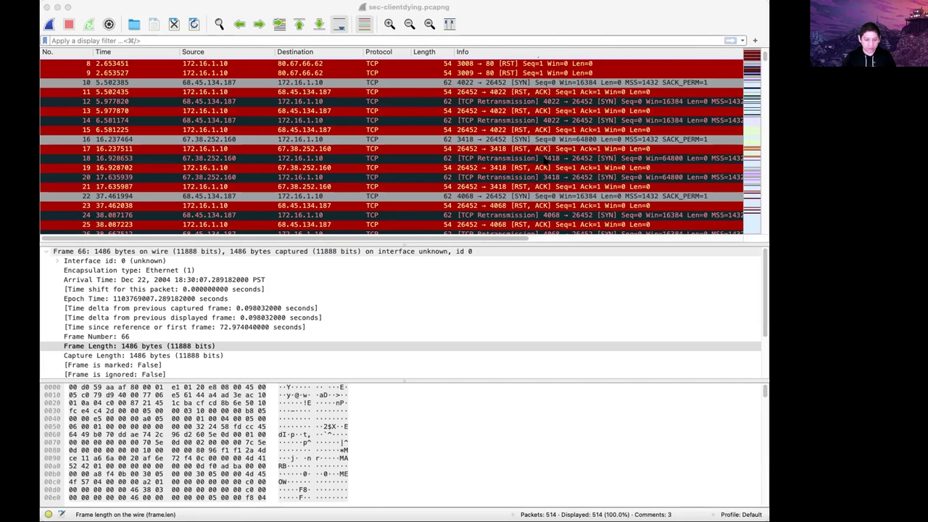
# Switch to the browser and review the Wireshark CTF scoreboard, covering the Top 10 Users chart and the full user ranking.
pyautogui.press('super+Tab')
pyautogui.click(479, 13)
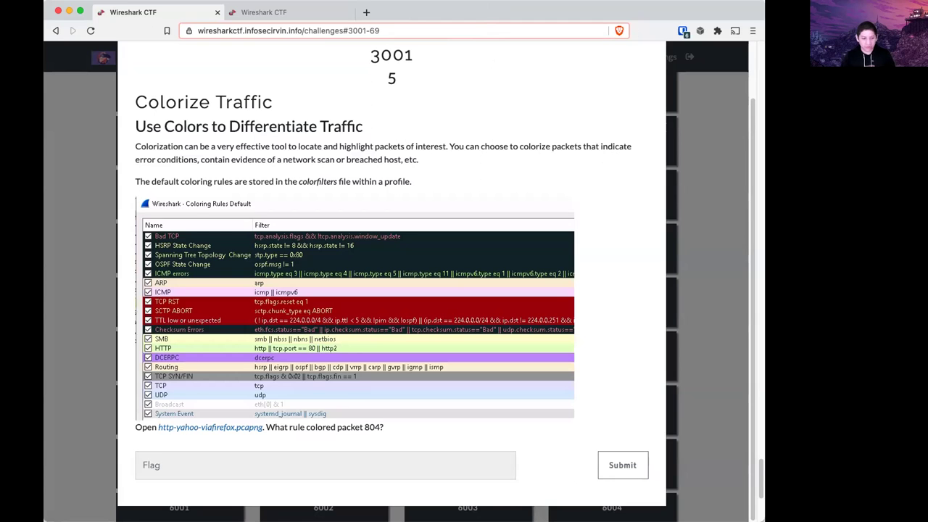
pyautogui.click(269, 11)
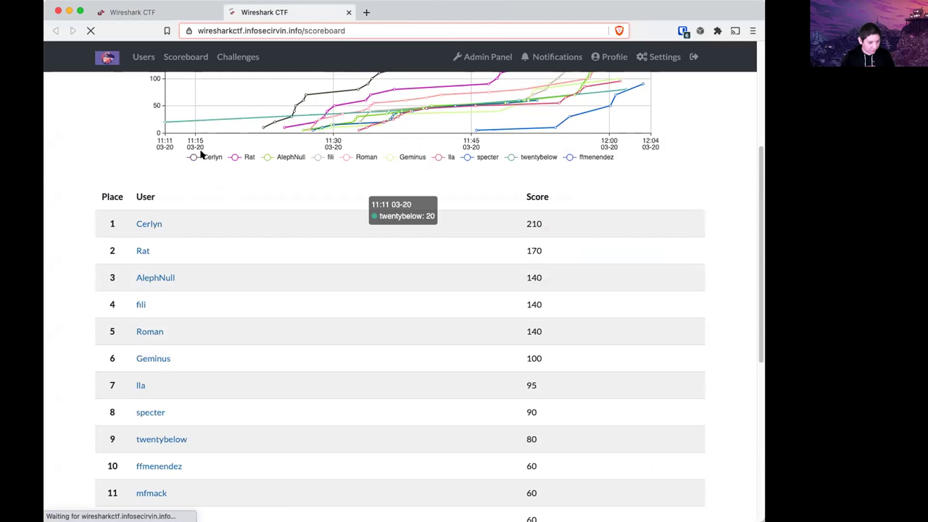
pyautogui.scroll(-2, 91, 226)
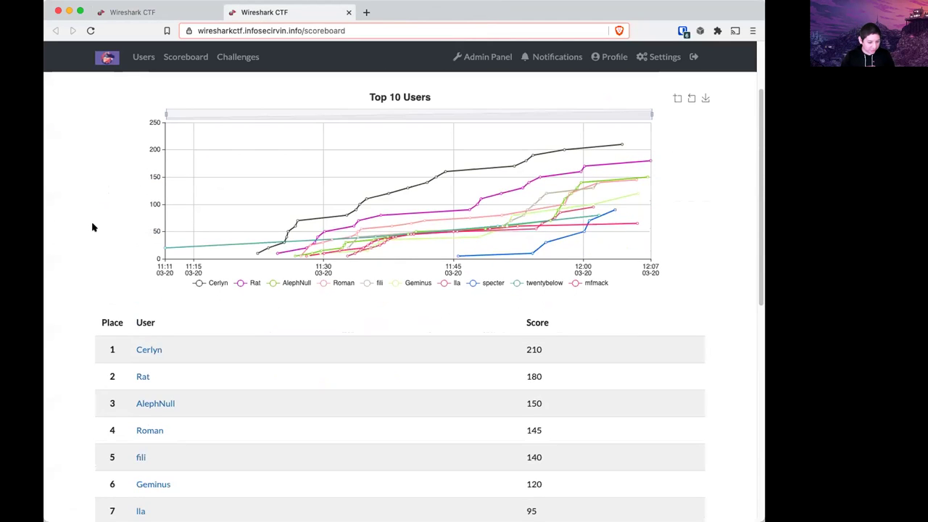
pyautogui.scroll(-2, 92, 224)
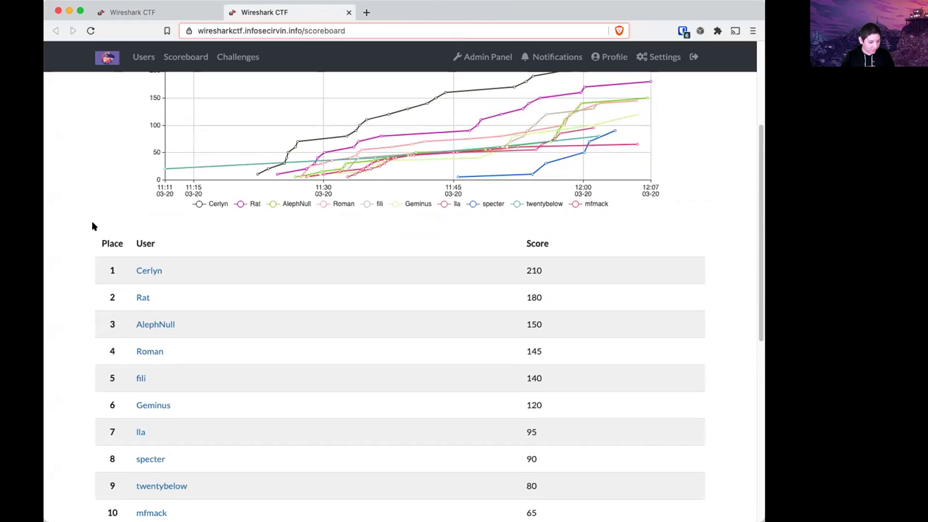
pyautogui.scroll(-2, 84, 218)
pyautogui.scroll(-3, 85, 218)
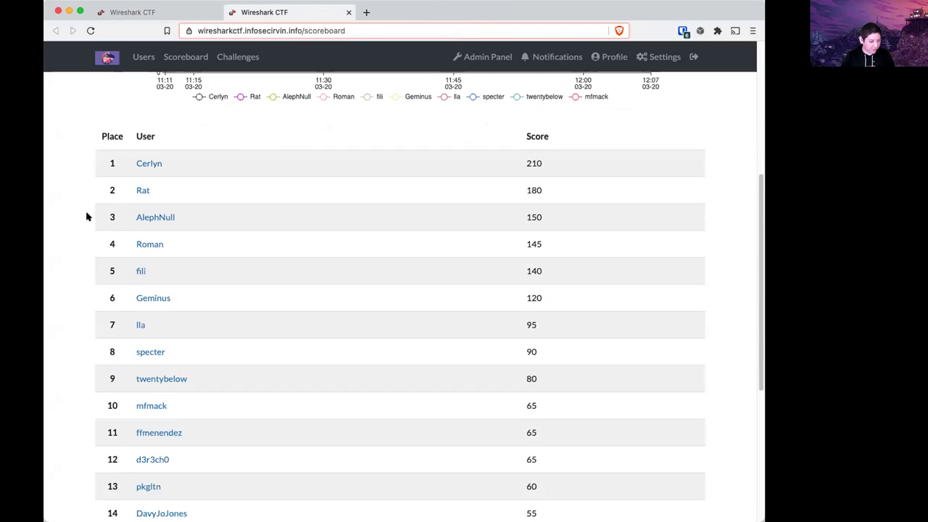
pyautogui.scroll(-6, 86, 215)
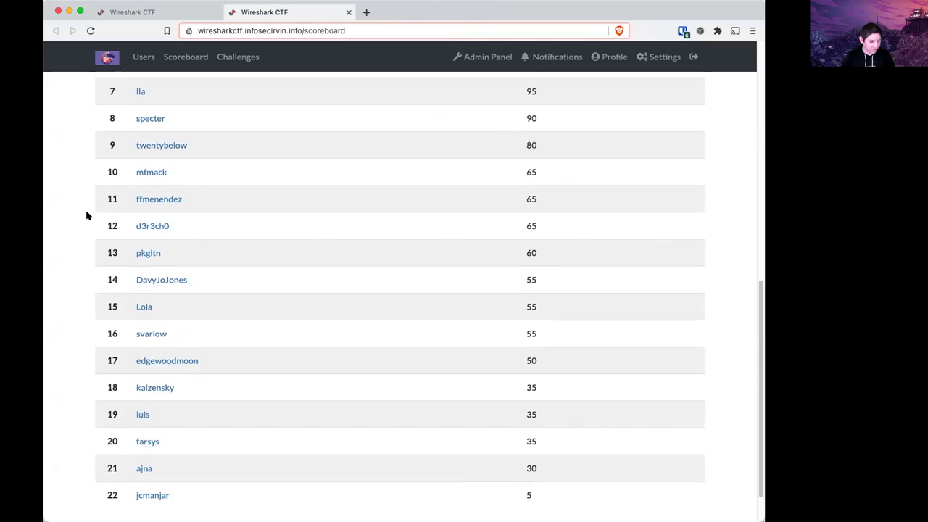
pyautogui.scroll(13, 90, 212)
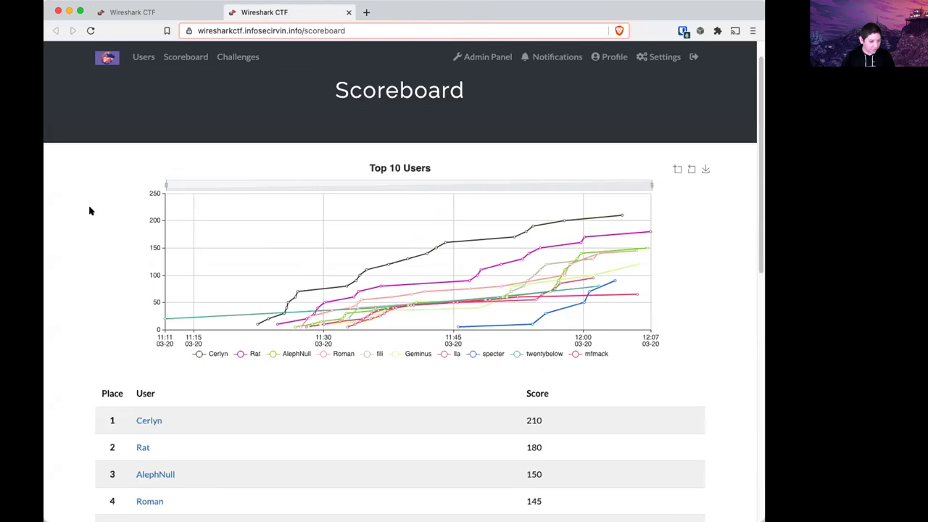
pyautogui.scroll(-1, 90, 211)
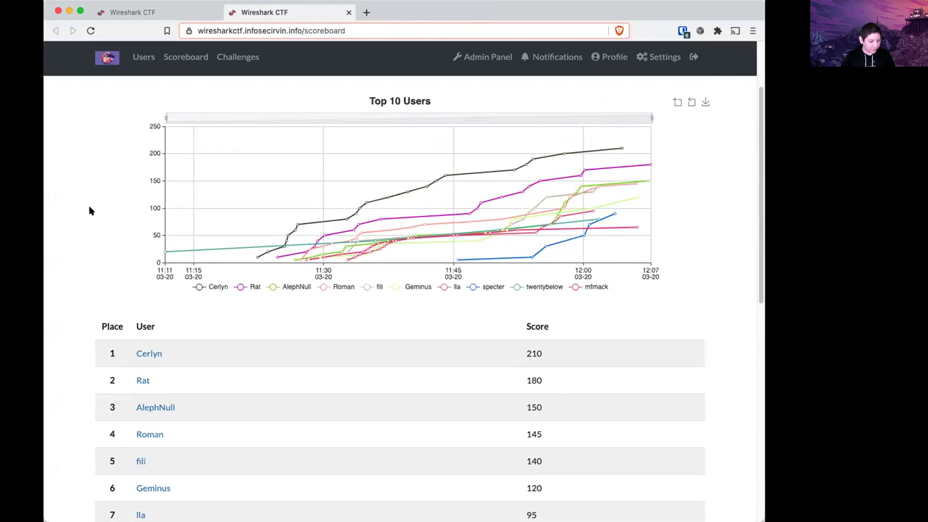
pyautogui.scroll(-1, 90, 211)
pyautogui.scroll(2, 90, 210)
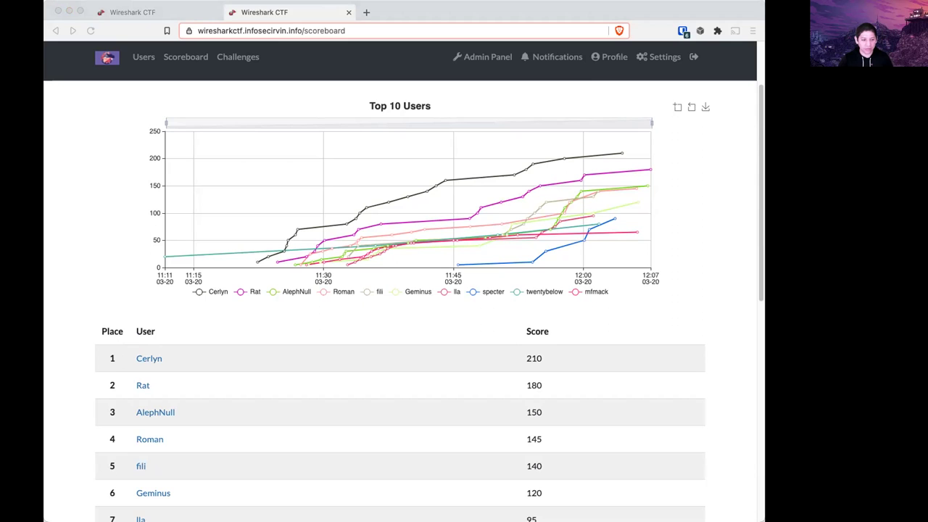
pyautogui.click(98, 178)
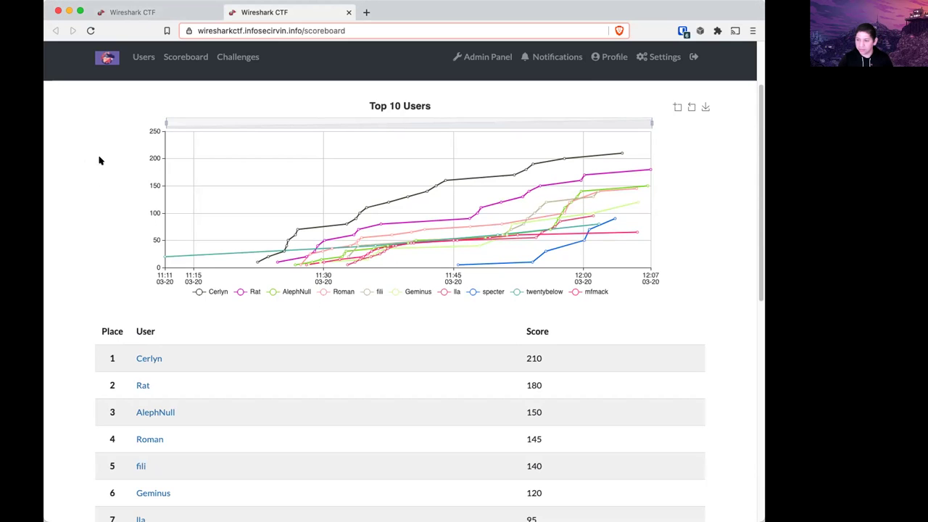
# Return to the challenges page, close challenge 3001 and open challenge 301 in the Wireshark 101 category.
pyautogui.click(147, 18)
pyautogui.click(111, 110)
pyautogui.scroll(15, 105, 187)
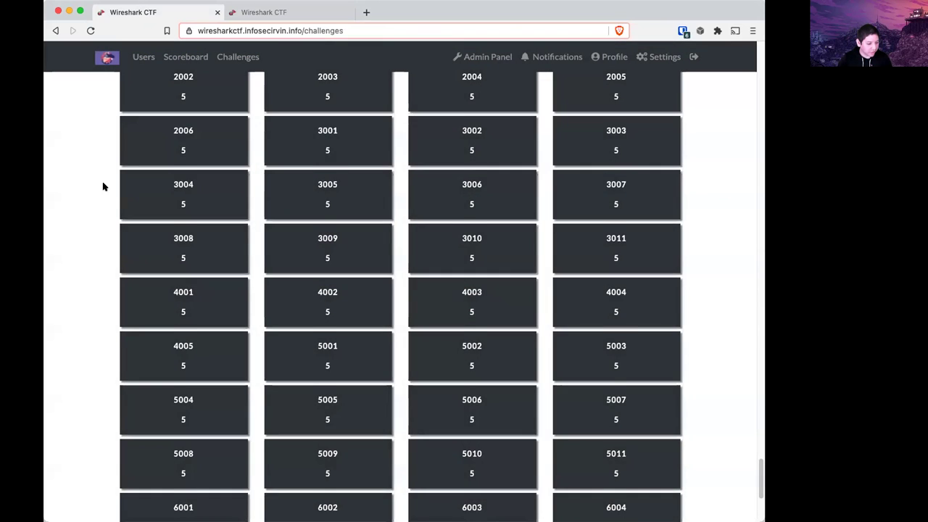
pyautogui.scroll(-3, 108, 194)
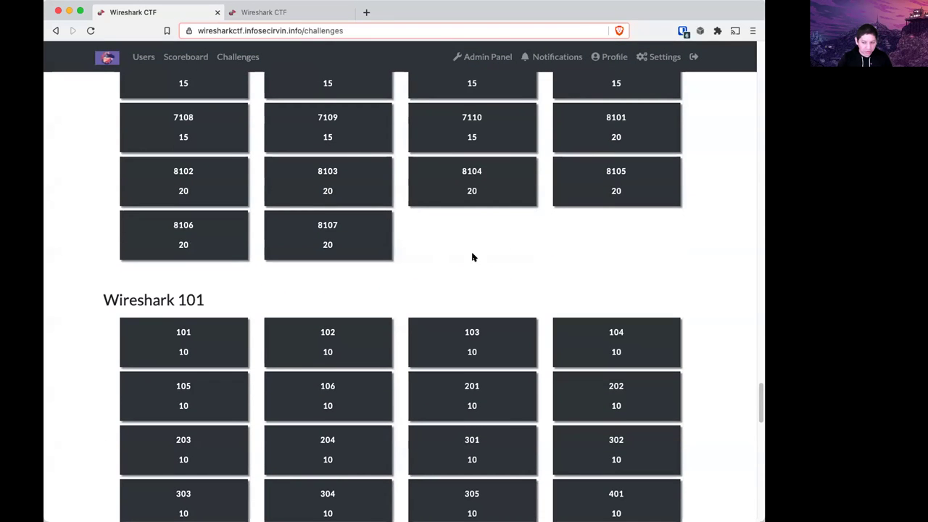
pyautogui.scroll(-5, 469, 250)
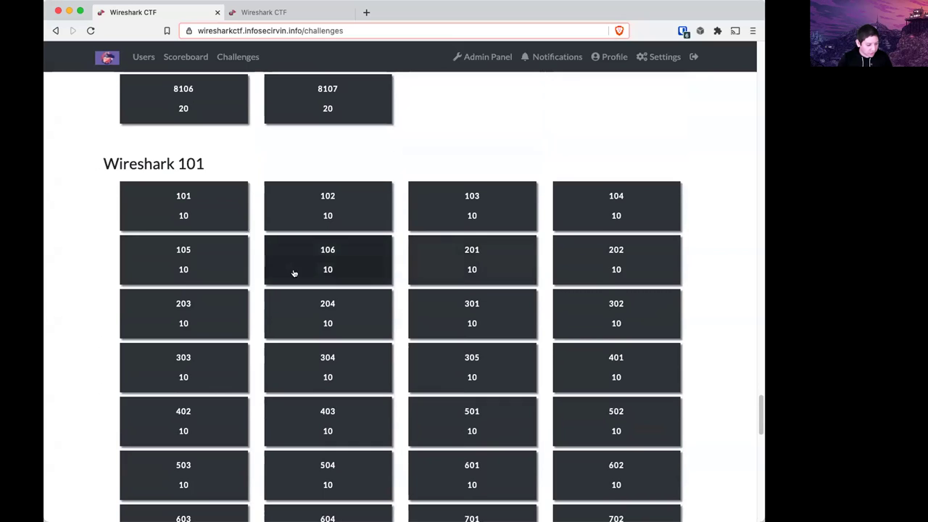
pyautogui.scroll(-1, 239, 286)
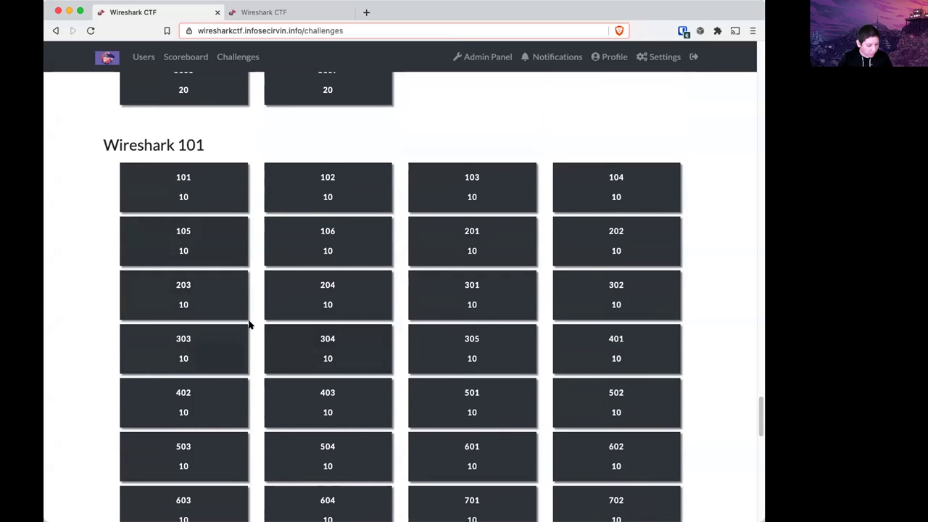
pyautogui.click(491, 288)
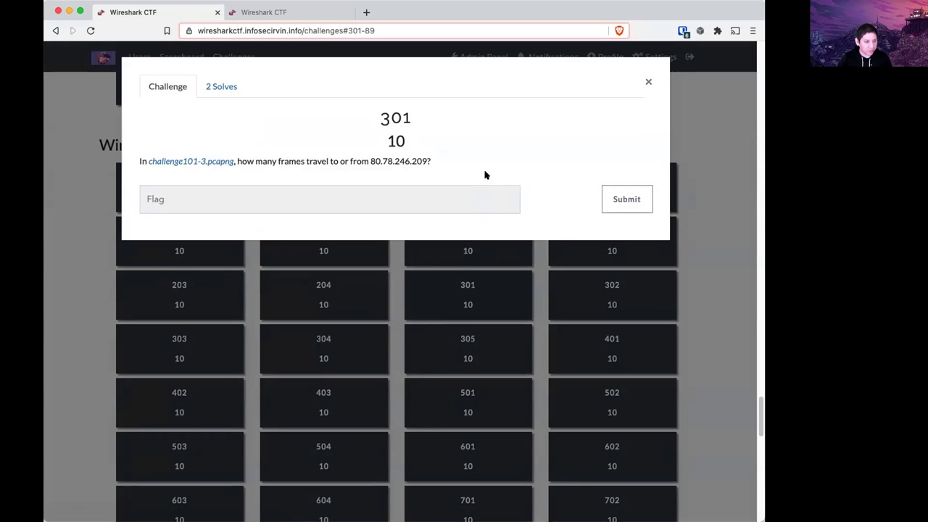
# Download the challenge101-3.pcapng file linked in challenge 301 and open the downloaded capture.
pyautogui.press('super+Tab')
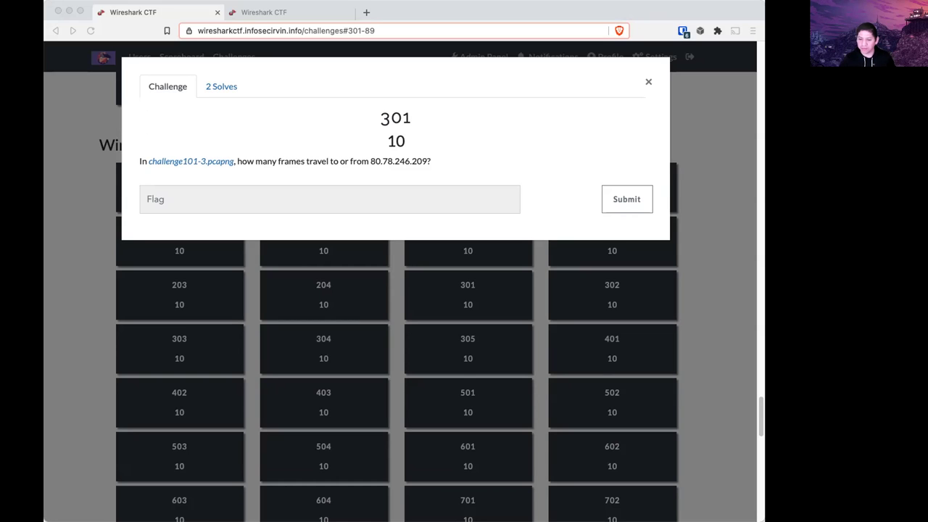
pyautogui.click(210, 163)
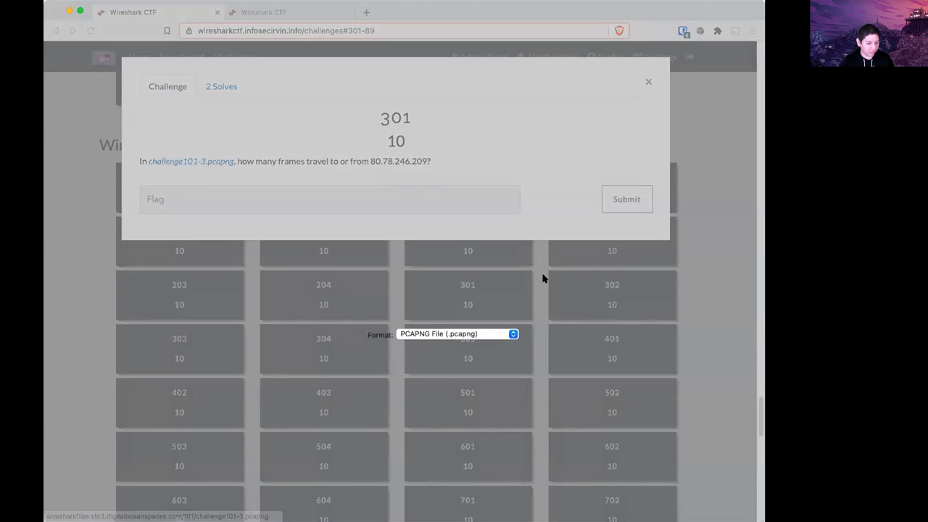
pyautogui.click(576, 362)
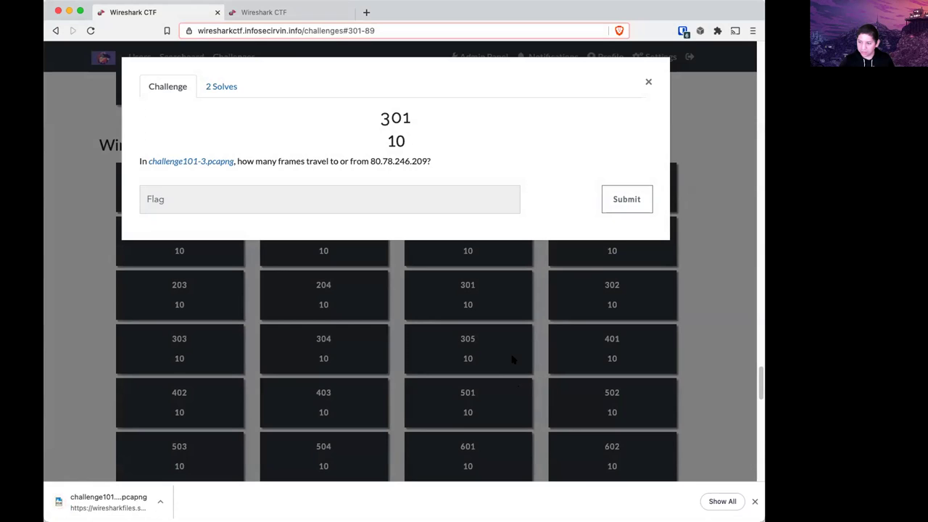
pyautogui.click(104, 497)
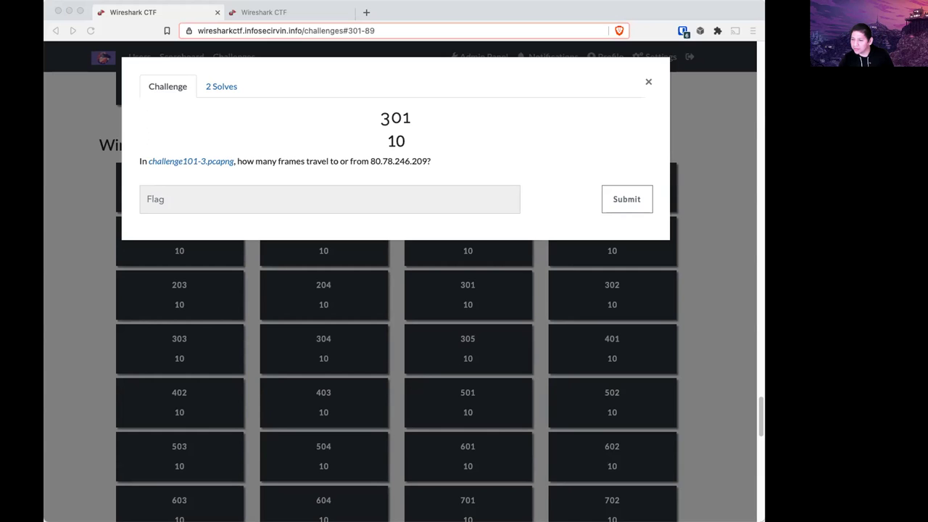
# Close challenge 301 and look over the challenges in the Wireshark 101 category.
pyautogui.click(537, 358)
pyautogui.click(496, 371)
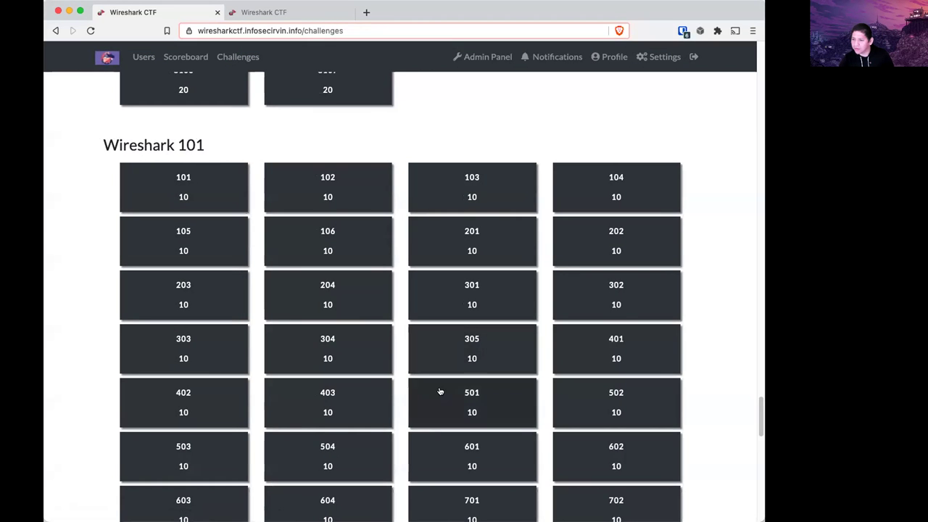
pyautogui.scroll(3, 384, 361)
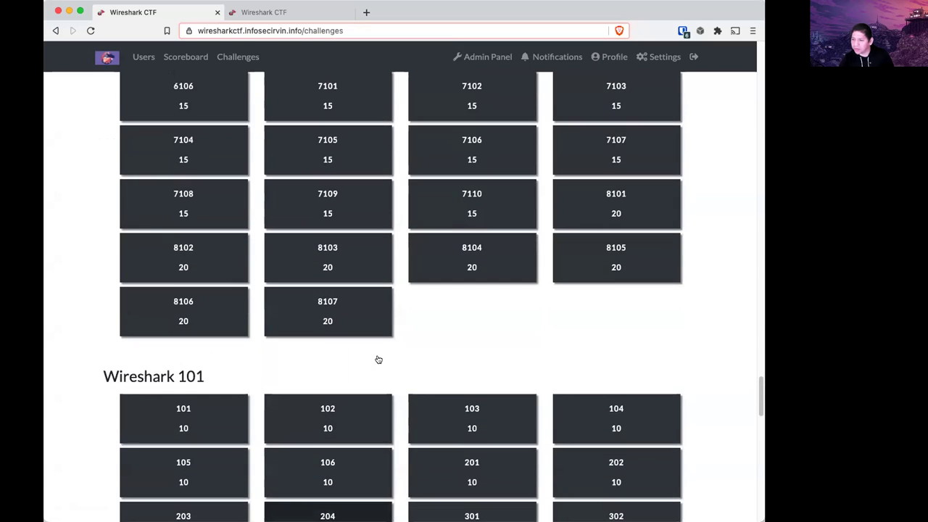
pyautogui.scroll(-2, 377, 358)
pyautogui.scroll(-3, 374, 362)
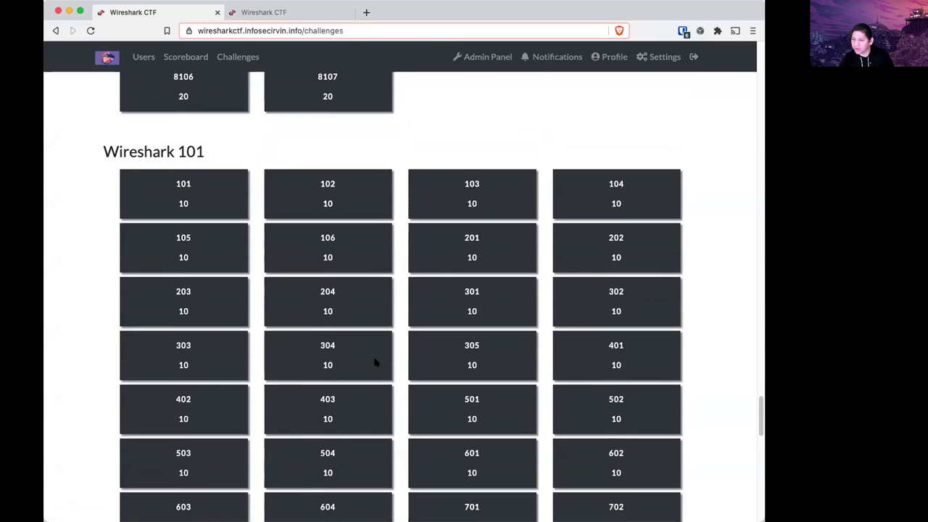
pyautogui.scroll(-15, 253, 279)
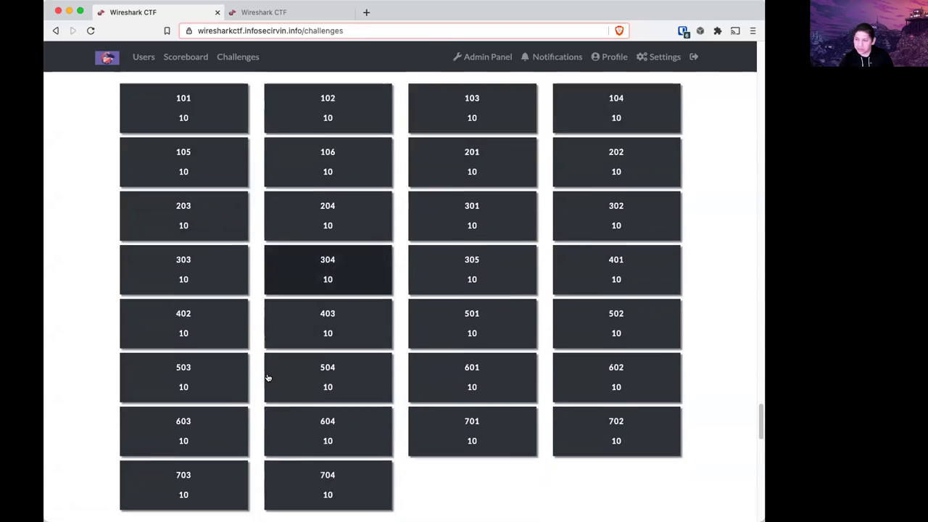
# Open beginner challenge 1001, read through its network analysis material down to the question, and close it.
pyautogui.click(210, 221)
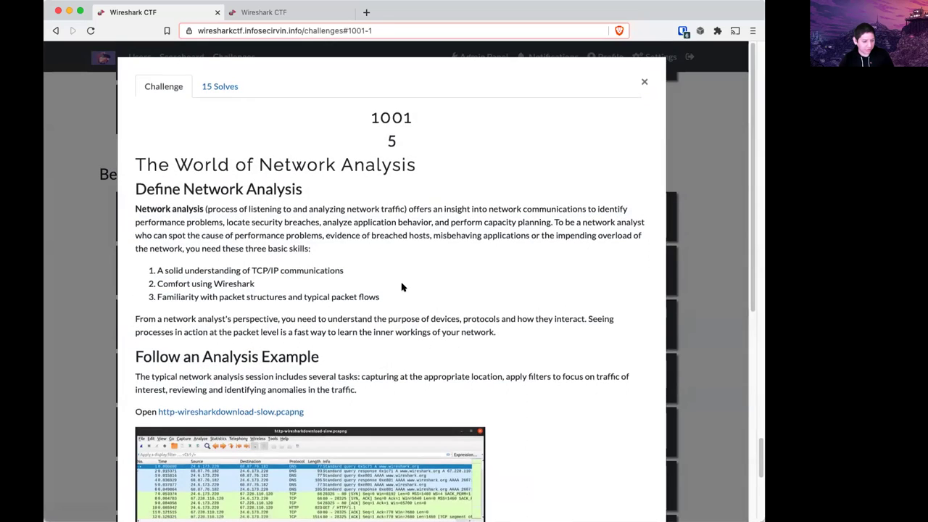
pyautogui.scroll(-5, 526, 331)
pyautogui.scroll(-1, 533, 331)
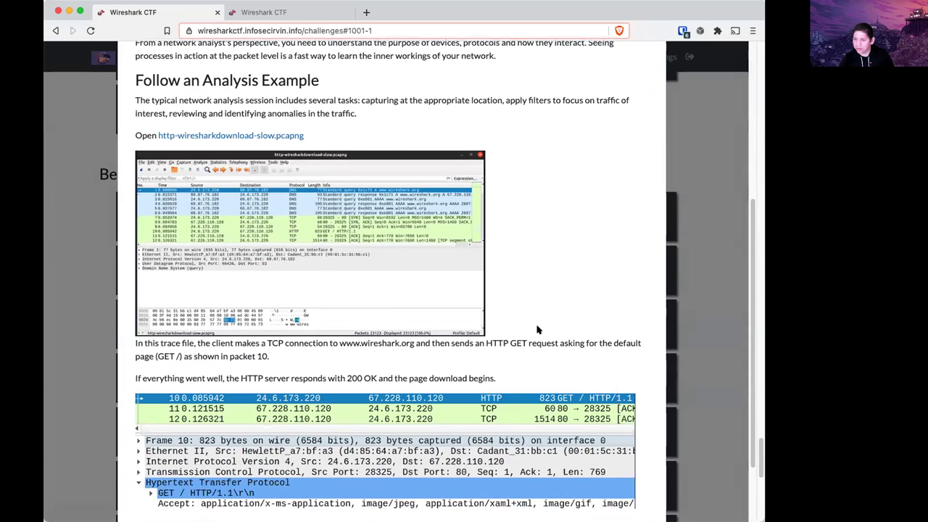
pyautogui.scroll(-2, 537, 330)
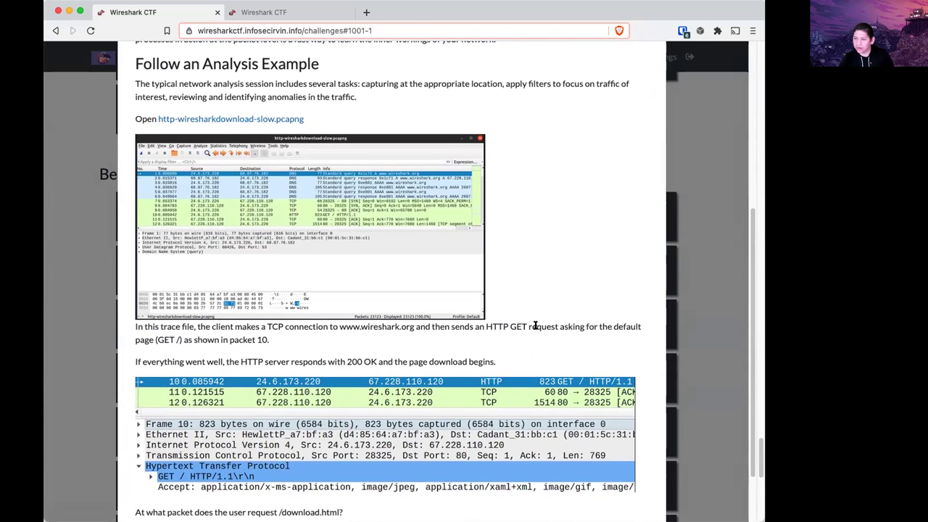
pyautogui.scroll(-8, 599, 339)
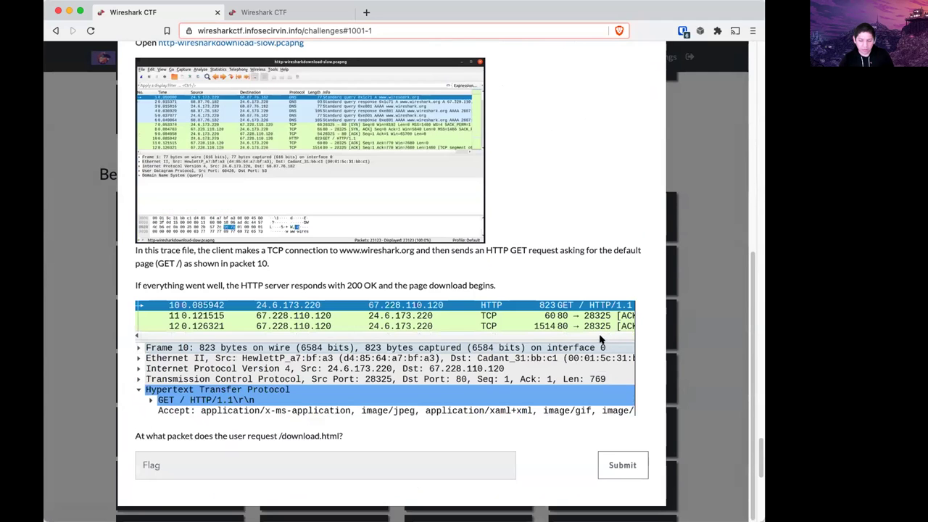
pyautogui.scroll(15, 599, 338)
pyautogui.click(692, 294)
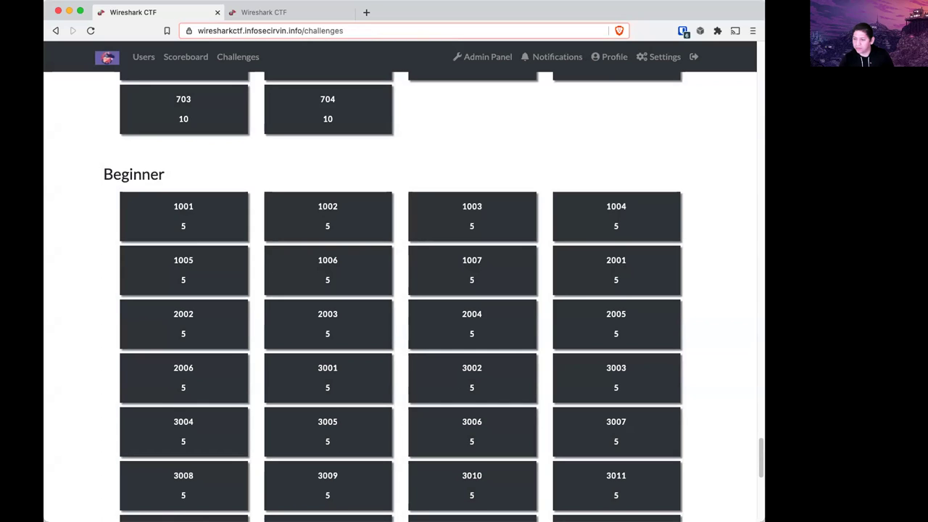
# Open beginner challenge 3001 on colorizing traffic and read down to its question about packet 804.
pyautogui.scroll(-3, 490, 332)
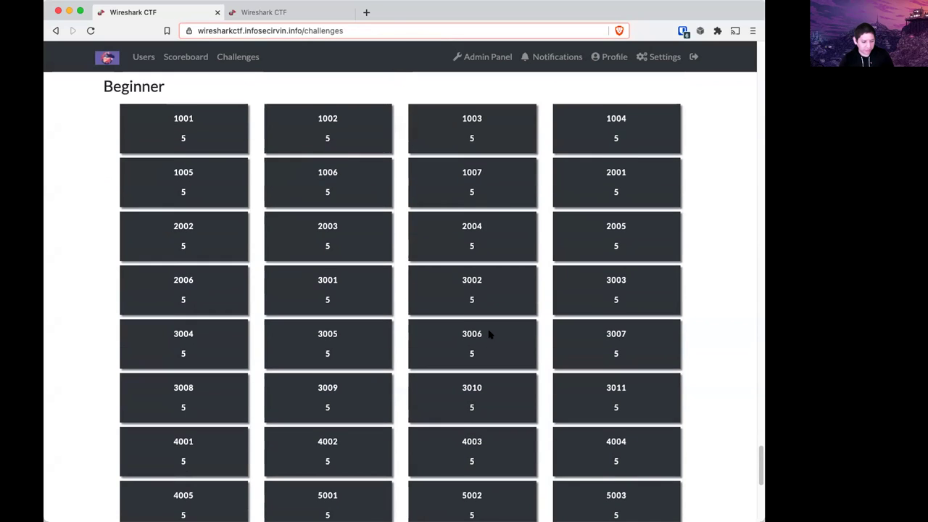
pyautogui.click(317, 286)
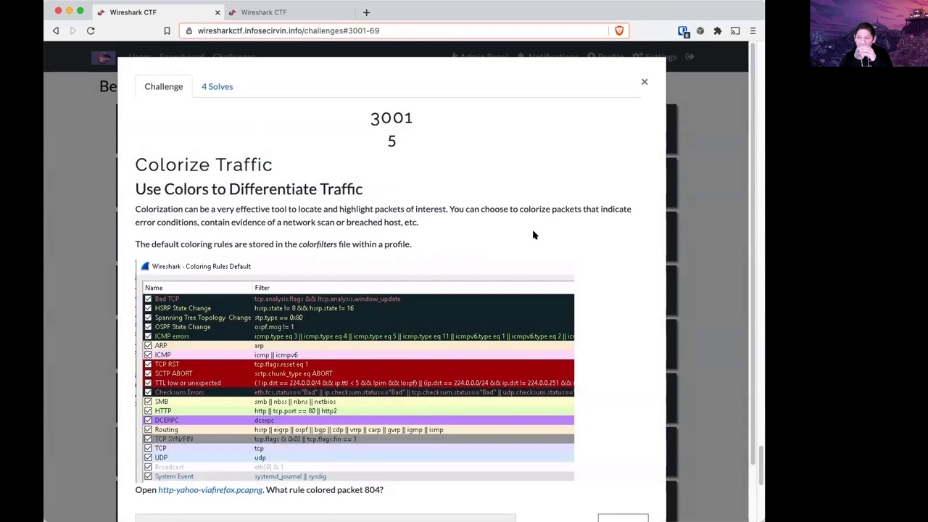
pyautogui.click(686, 226)
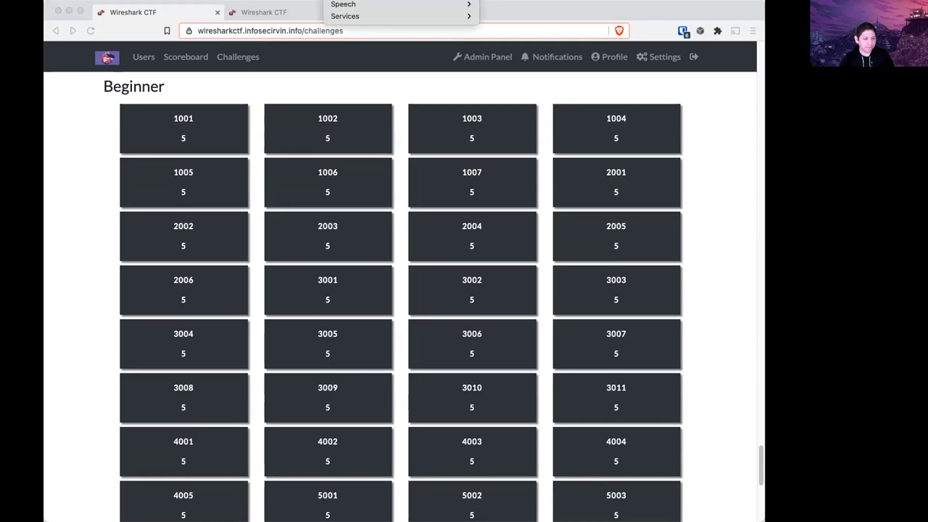
pyautogui.press('Escape')
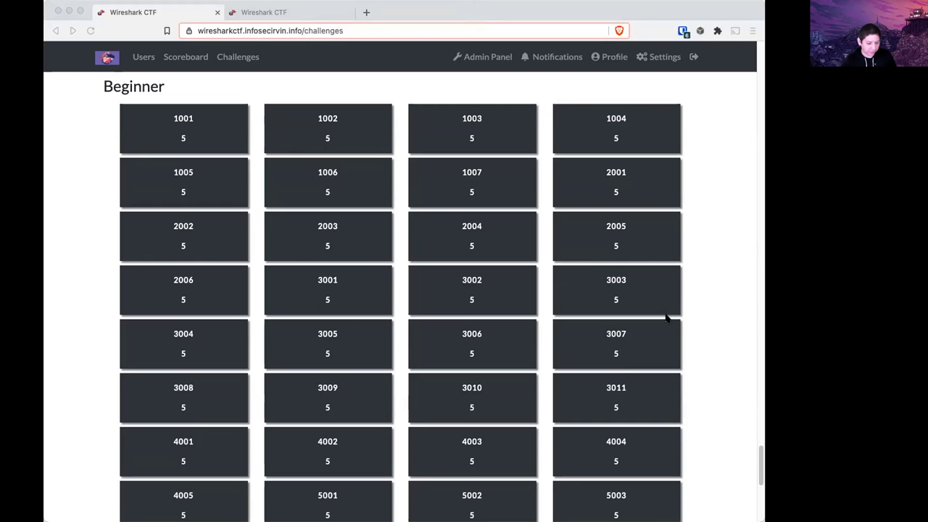
pyautogui.click(353, 276)
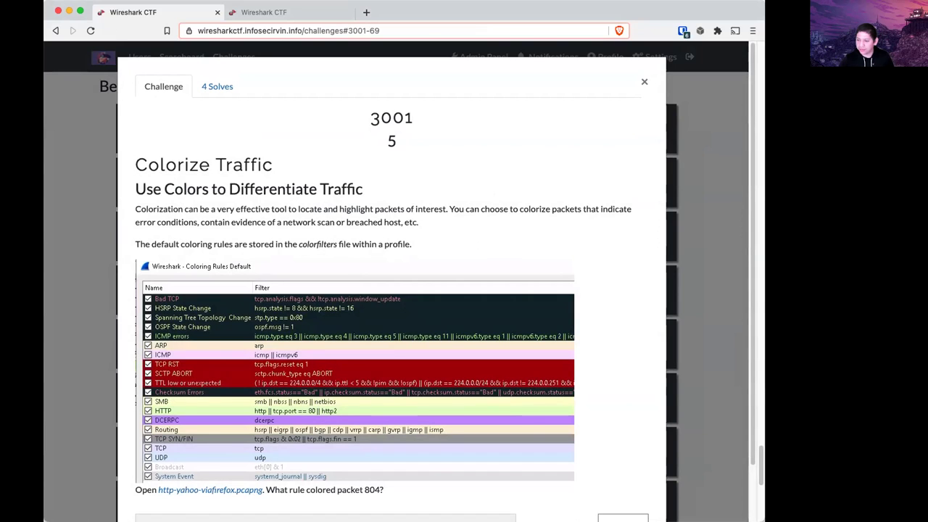
pyautogui.scroll(-2, 426, 335)
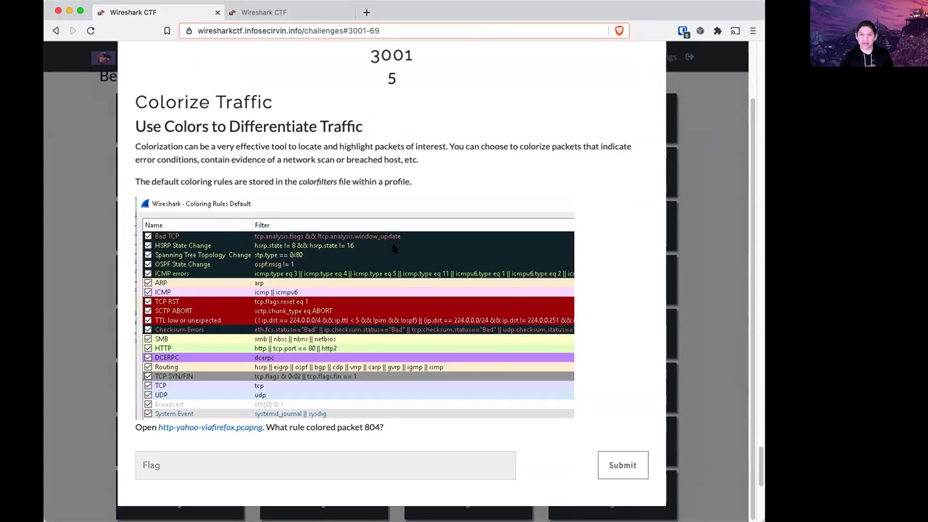
# Download the challenge's http-yahoo-viafirefox.pcapng capture as a PCAPNG file and open it in Wireshark.
pyautogui.press('super+Tab')
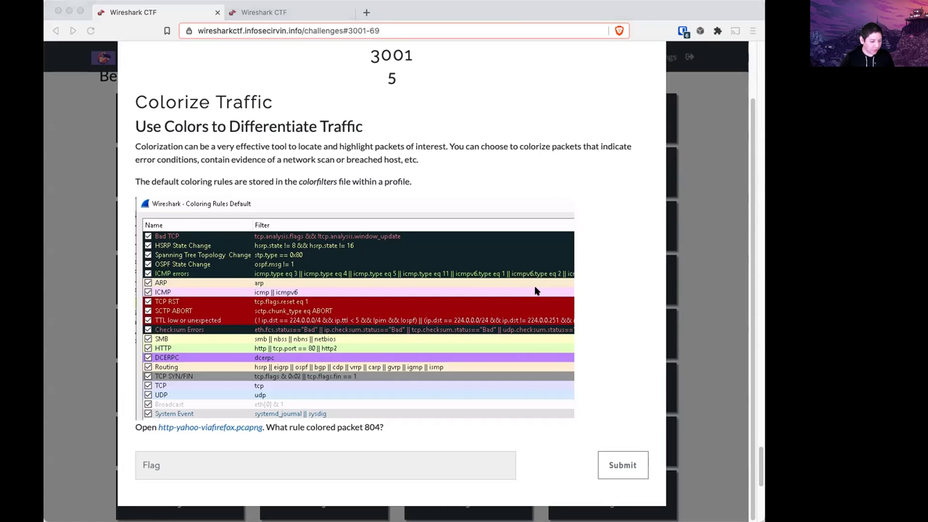
pyautogui.click(190, 434)
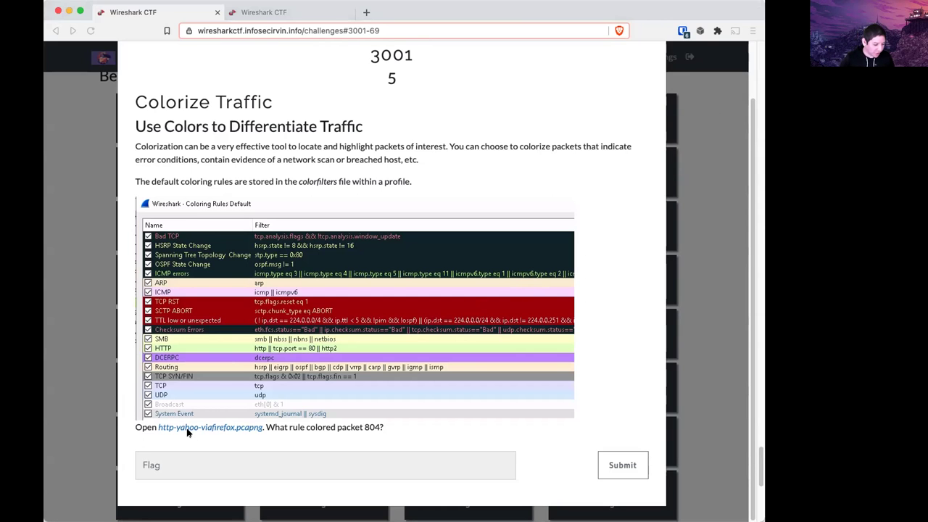
pyautogui.click(184, 429)
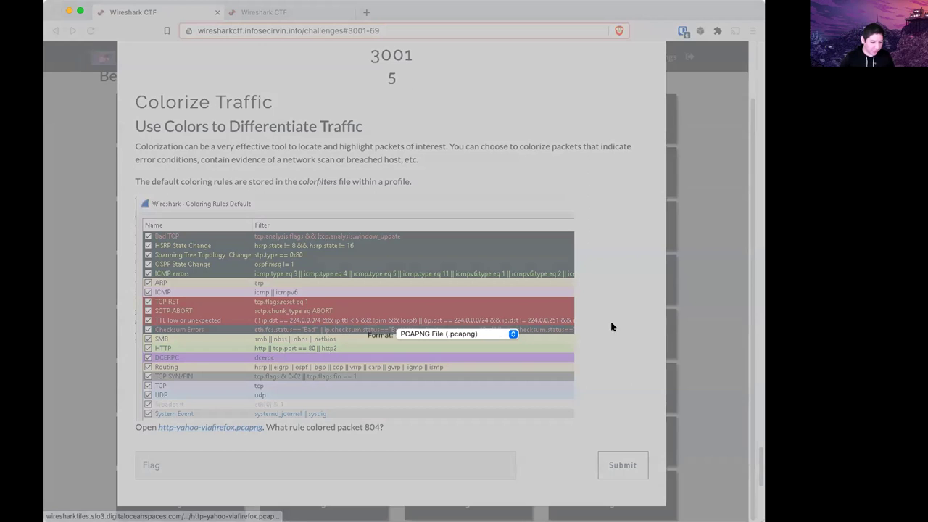
pyautogui.press('Return')
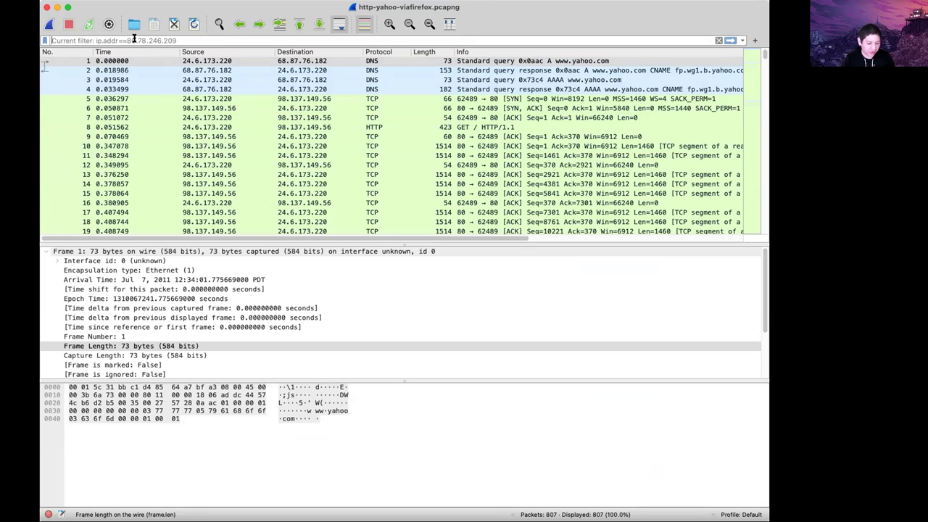
# Enter packet.number==804 as the display filter expression.
pyautogui.click(134, 40)
pyautogui.write('packet.')
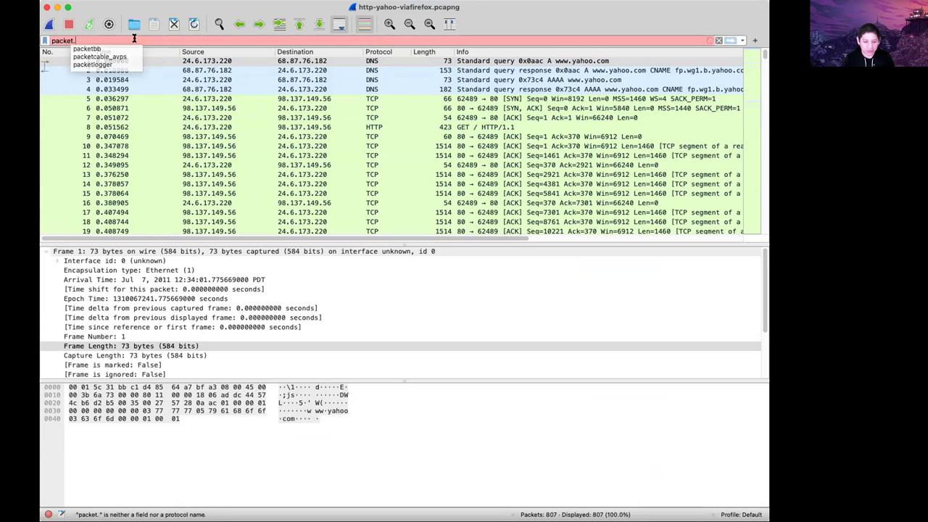
pyautogui.write('number')
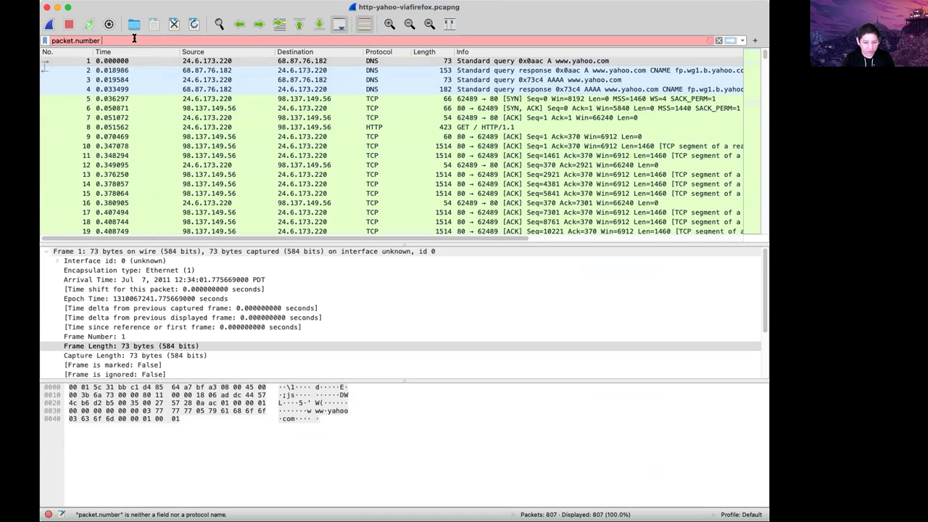
pyautogui.press('BackSpace')
pyautogui.press('BackSpace')
pyautogui.press('BackSpace')
pyautogui.press('BackSpace')
pyautogui.press('BackSpace')
pyautogui.press('BackSpace')
pyautogui.write('n')
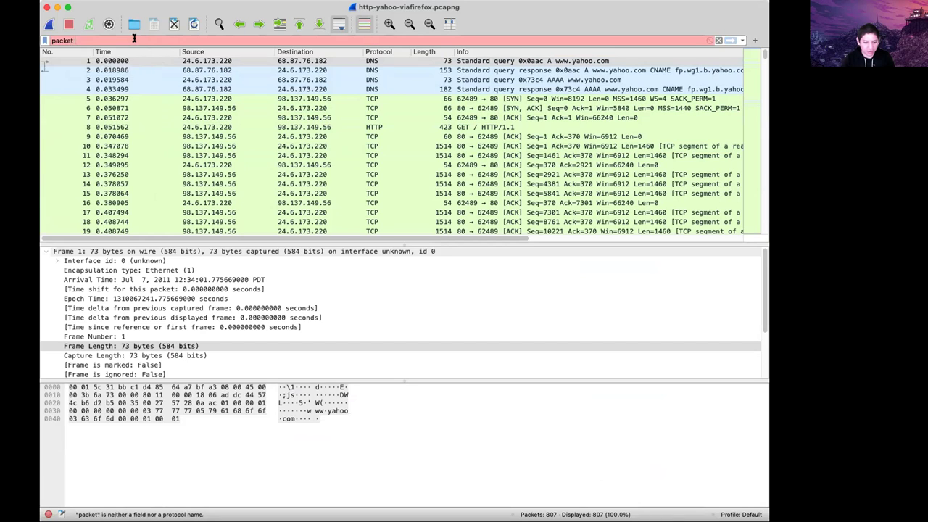
pyautogui.write('umbe')
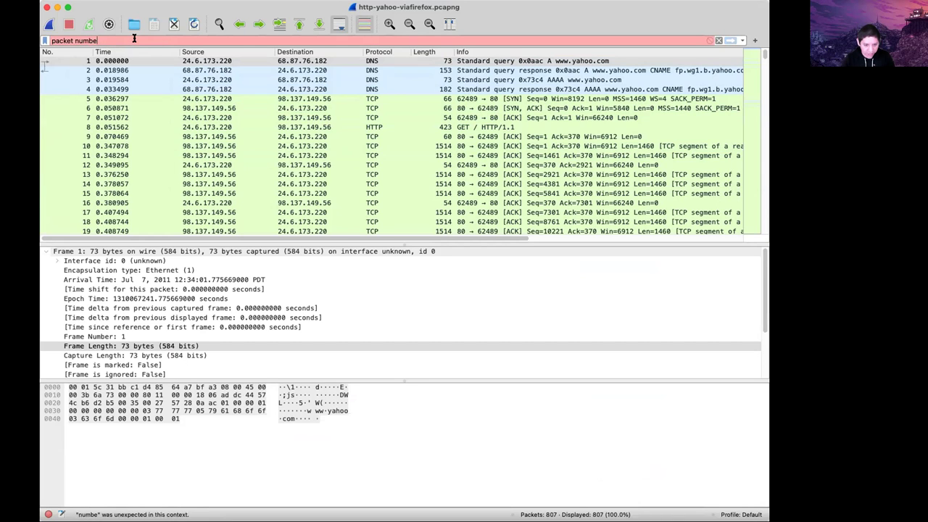
pyautogui.press('BackSpace')
pyautogui.press('BackSpace')
pyautogui.press('BackSpace')
pyautogui.press('BackSpace')
pyautogui.press('BackSpace')
pyautogui.press('BackSpace')
pyautogui.write('.nim')
pyautogui.press('BackSpace')
pyautogui.press('BackSpace')
pyautogui.write('um==')
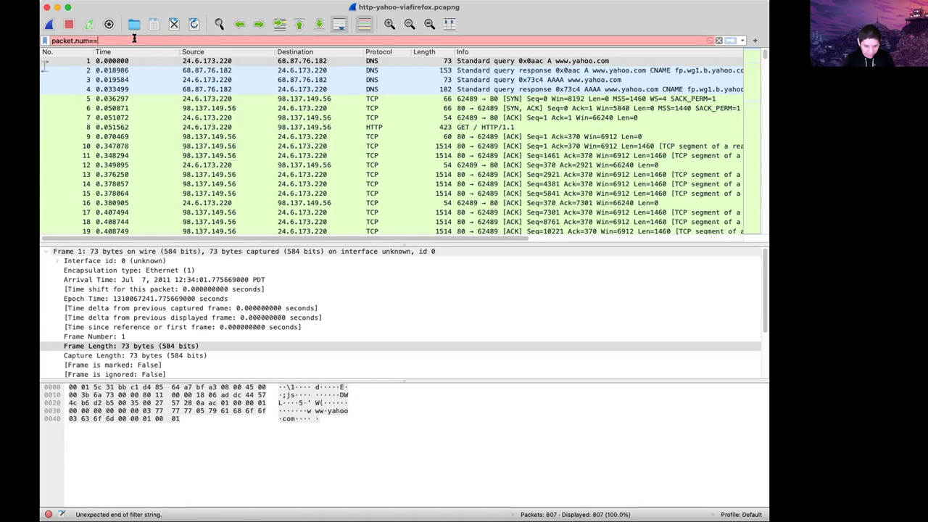
pyautogui.write('804')
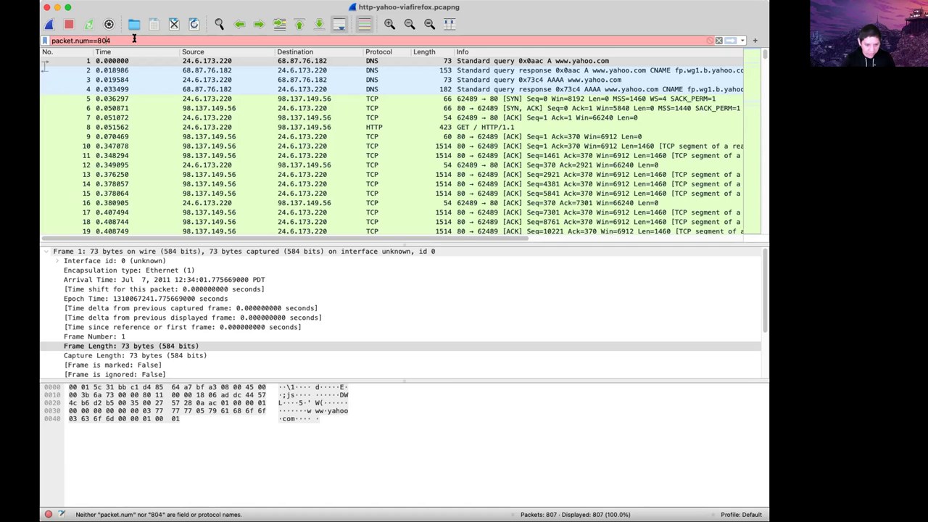
pyautogui.write('ber')
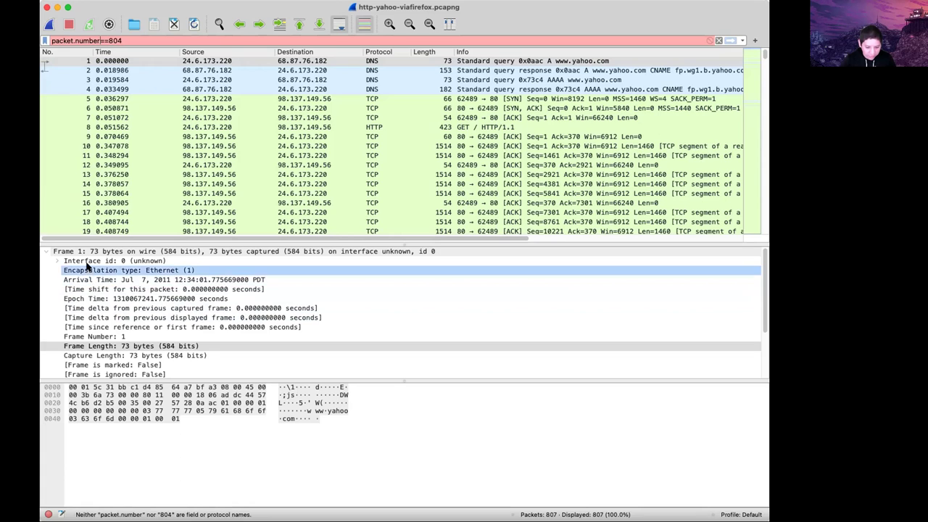
# Check the field name of Frame Number in the packet details and change the filter expression to frame.number==804.
pyautogui.click(108, 336)
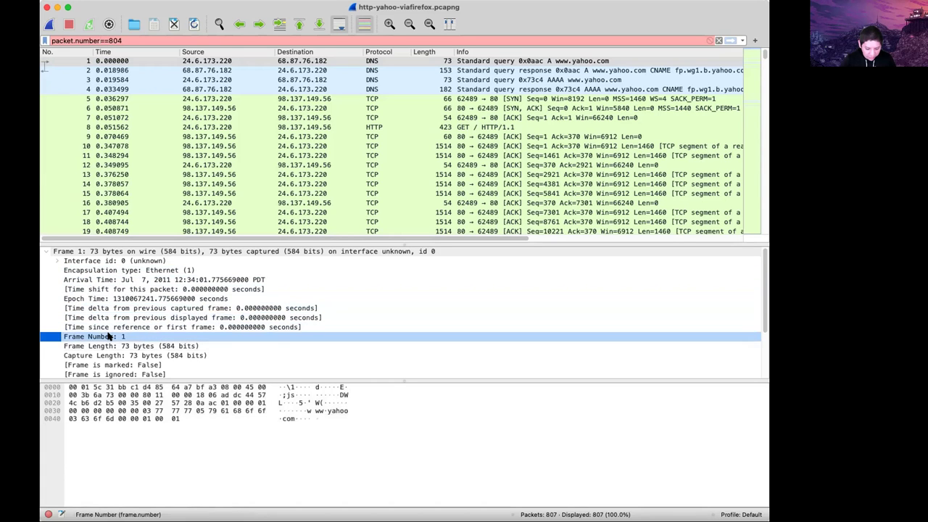
pyautogui.click(71, 41)
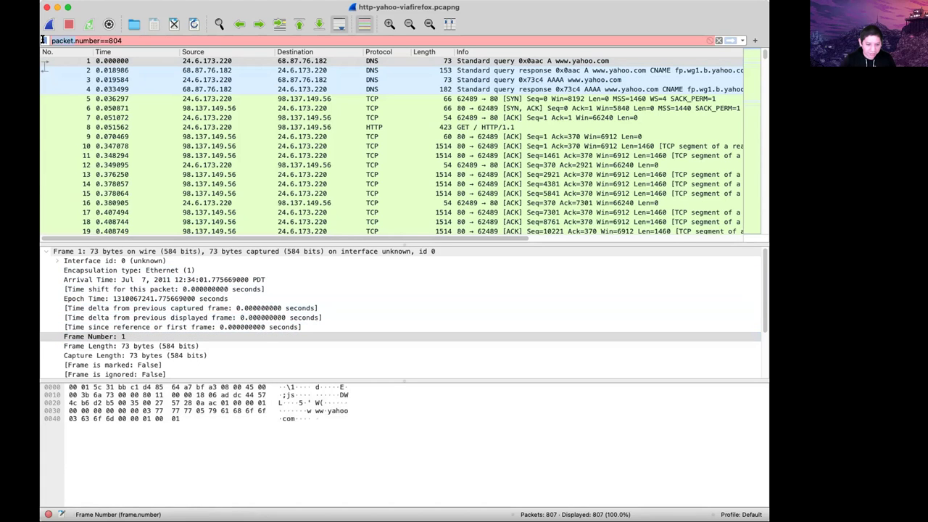
pyautogui.press('BackSpace')
pyautogui.press('BackSpace')
pyautogui.press('BackSpace')
pyautogui.press('BackSpace')
pyautogui.press('BackSpace')
pyautogui.press('BackSpace')
pyautogui.write('frame')
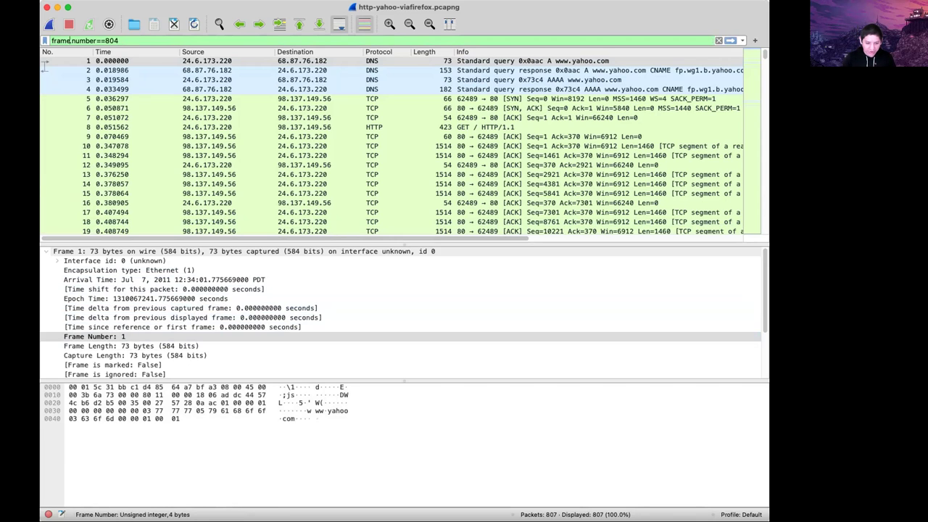
# Try packet instead of frame as the filter's field prefix, and clear the prefix again.
pyautogui.press('BackSpace')
pyautogui.press('BackSpace')
pyautogui.press('BackSpace')
pyautogui.press('BackSpace')
pyautogui.press('BackSpace')
pyautogui.write('pack')
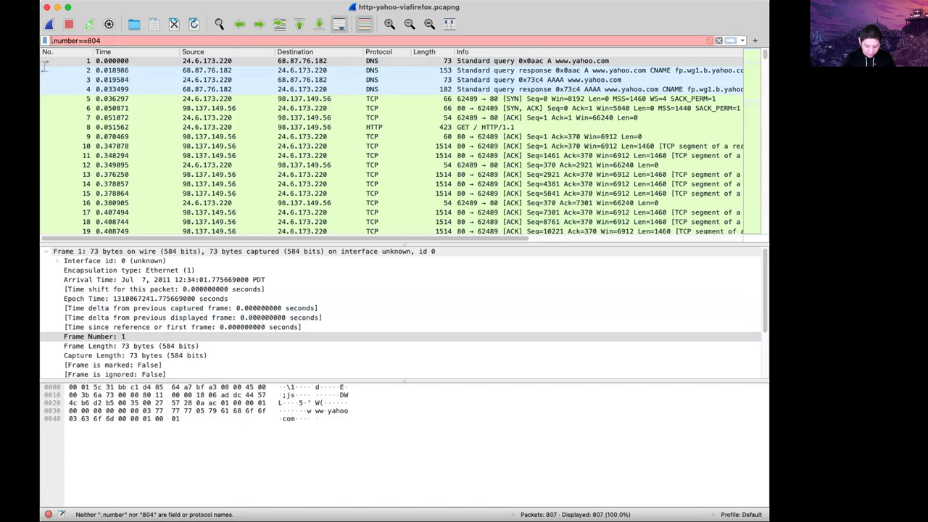
pyautogui.write('et')
pyautogui.press('BackSpace')
pyautogui.press('BackSpace')
pyautogui.press('BackSpace')
pyautogui.press('BackSpace')
pyautogui.press('BackSpace')
pyautogui.press('BackSpace')
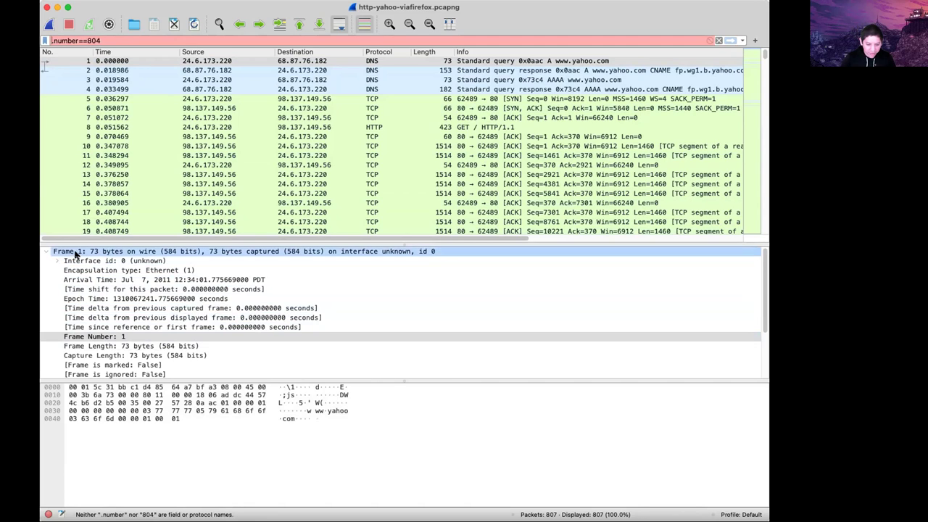
# Recheck the Frame Number field name, complete the filter as frame.number==804, and apply it.
pyautogui.click(83, 336)
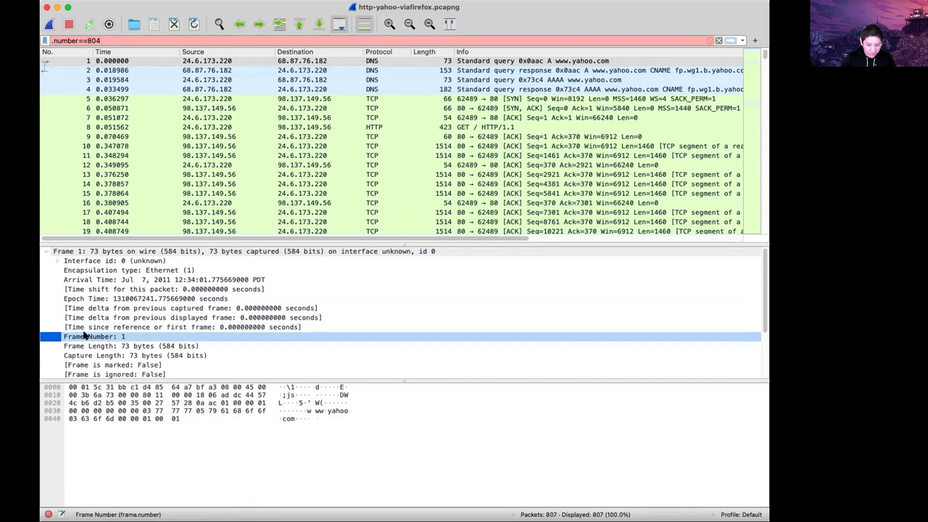
pyautogui.click(121, 338)
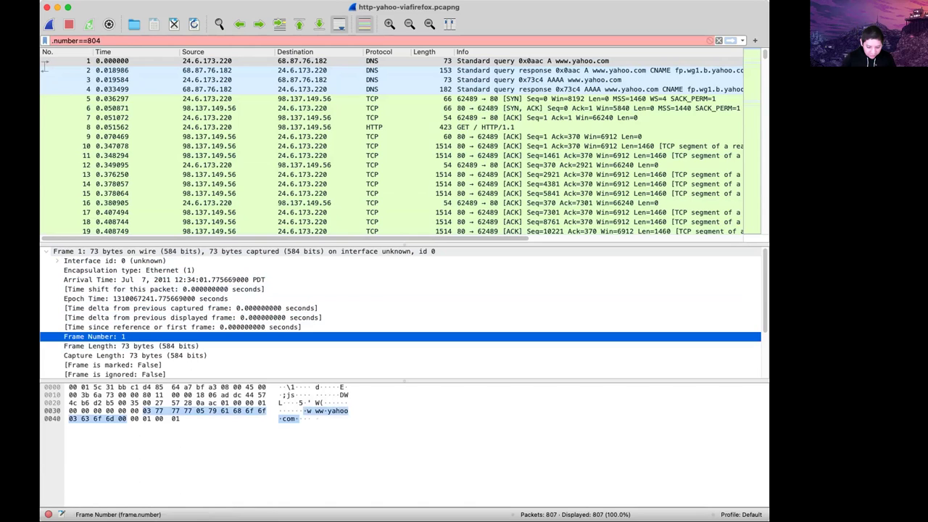
pyautogui.click(55, 40)
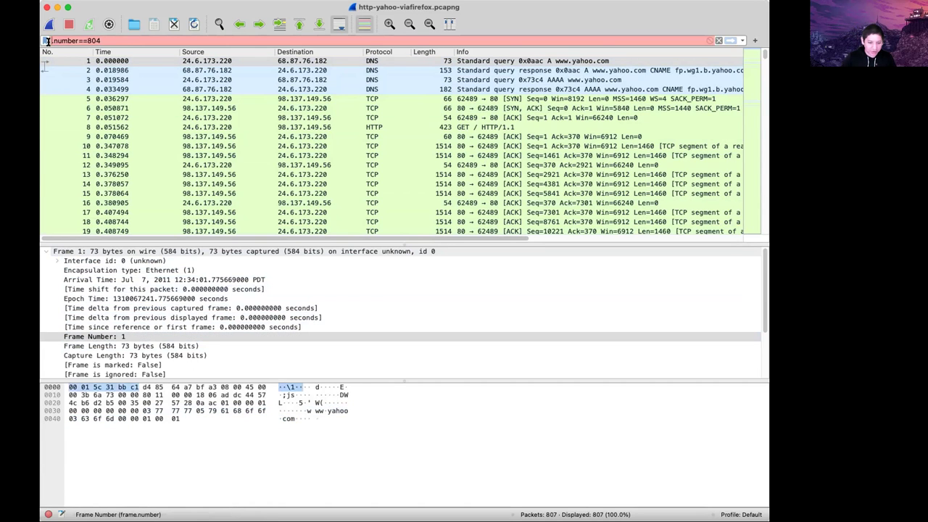
pyautogui.write('frame.')
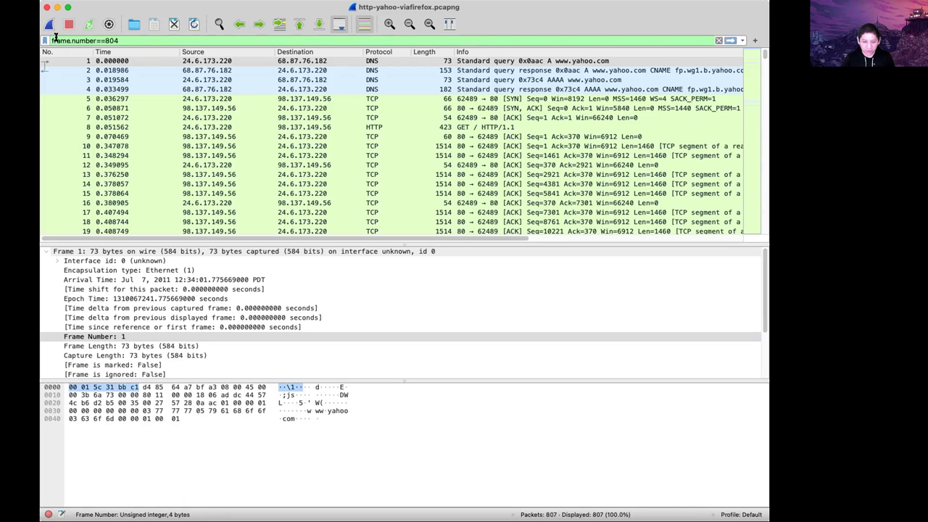
pyautogui.press('Return')
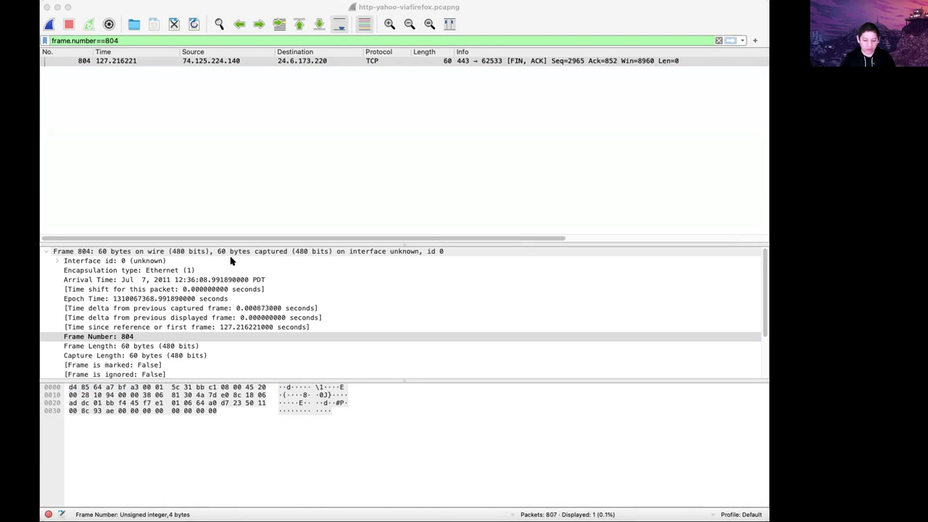
# Select packet 804 and look through its frame details.
pyautogui.click(290, 174)
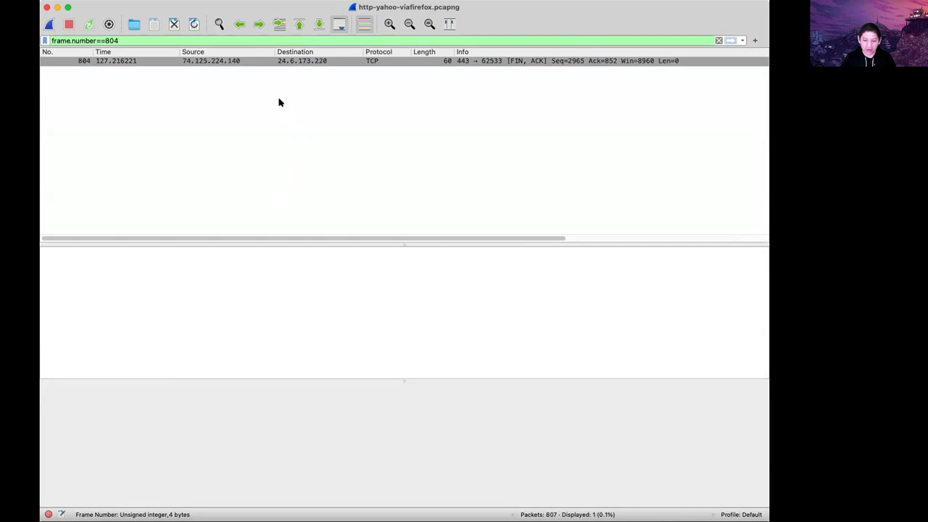
pyautogui.click(345, 64)
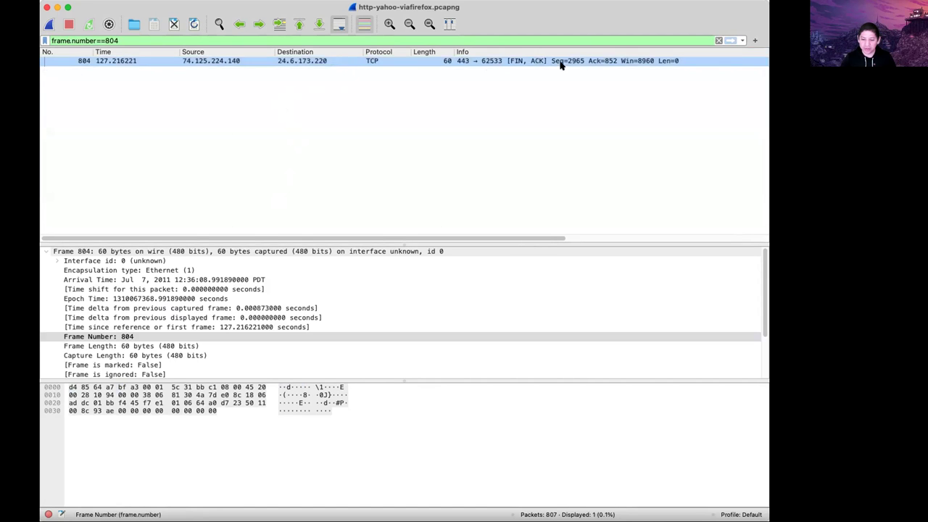
pyautogui.scroll(-3, 281, 302)
pyautogui.scroll(3, 278, 307)
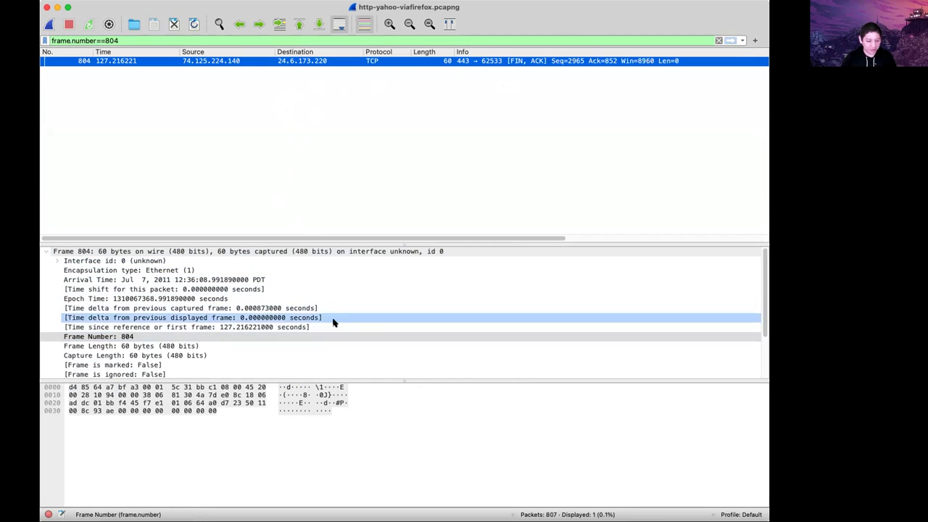
# Switch to the browser and review challenge 3001's default coloring rules and its question about packet 804, reopening the challenge if closed.
pyautogui.press('super+Tab')
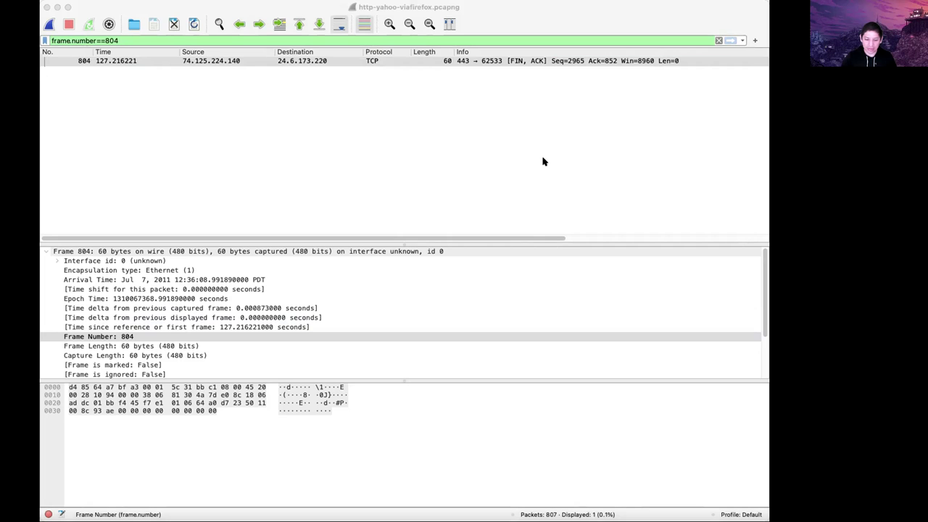
pyautogui.press('super+Tab')
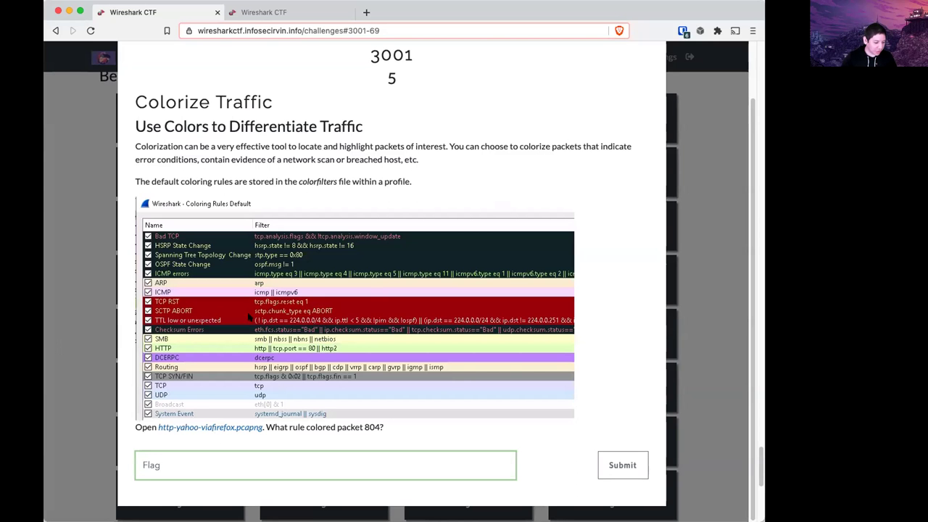
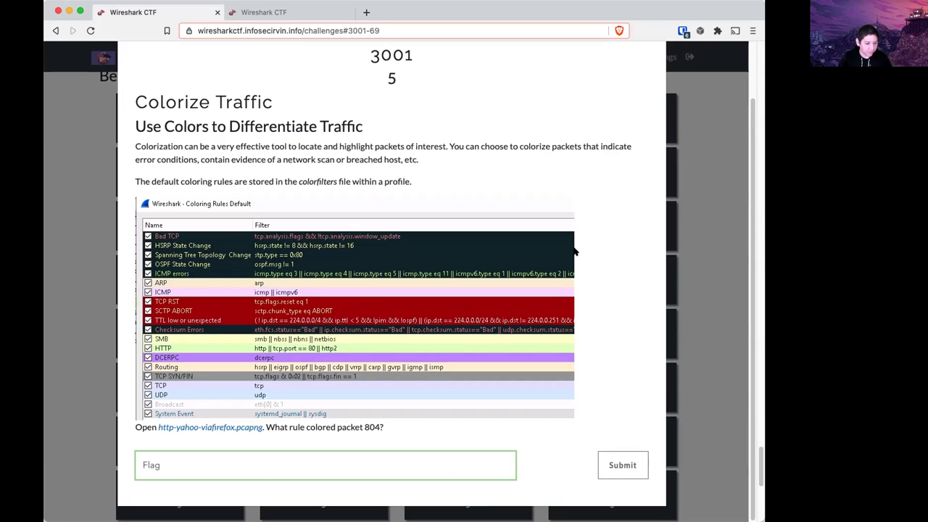
pyautogui.press('super+Tab')
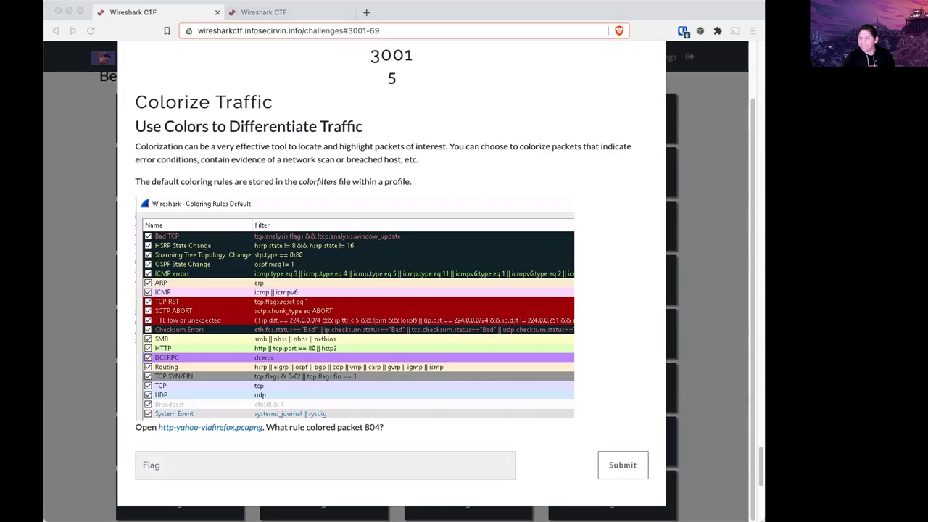
pyautogui.press('super+Tab')
pyautogui.click(685, 187)
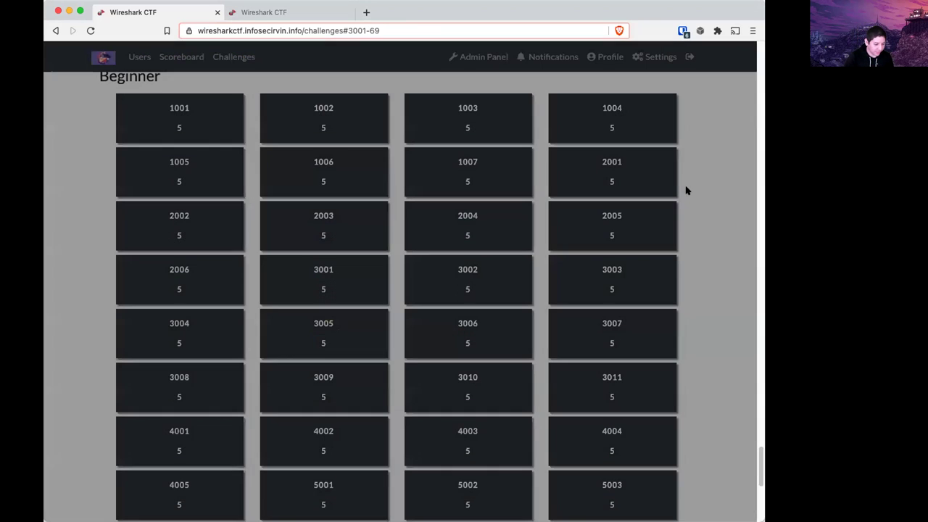
pyautogui.press('super+Tab')
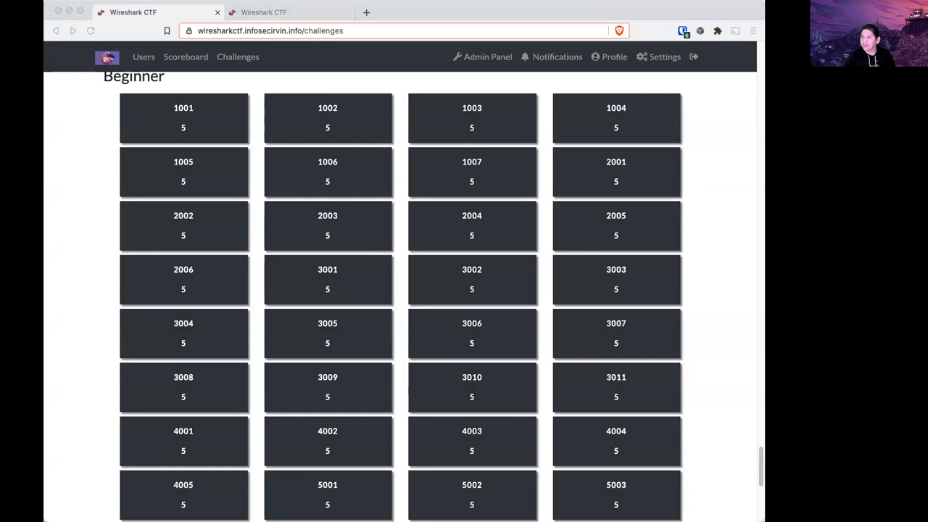
pyautogui.press('super+Tab')
pyautogui.click(347, 294)
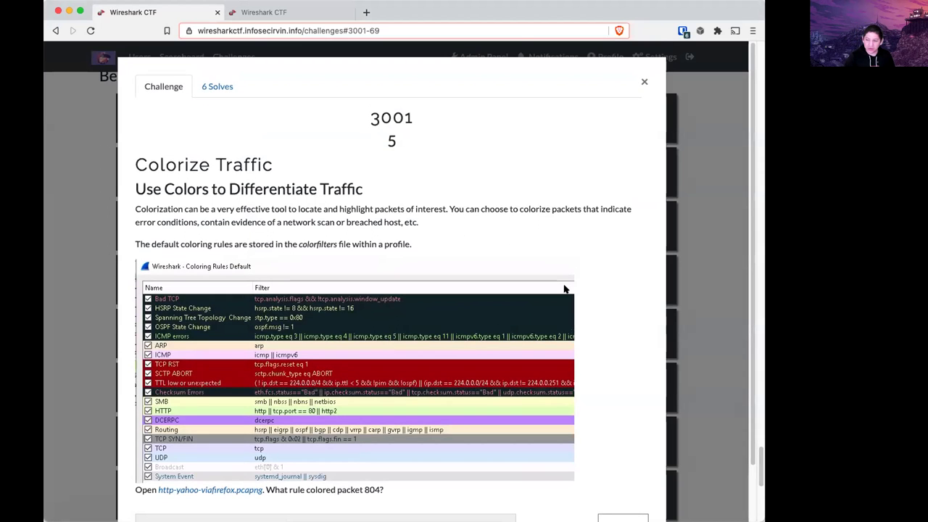
pyautogui.scroll(-2, 561, 319)
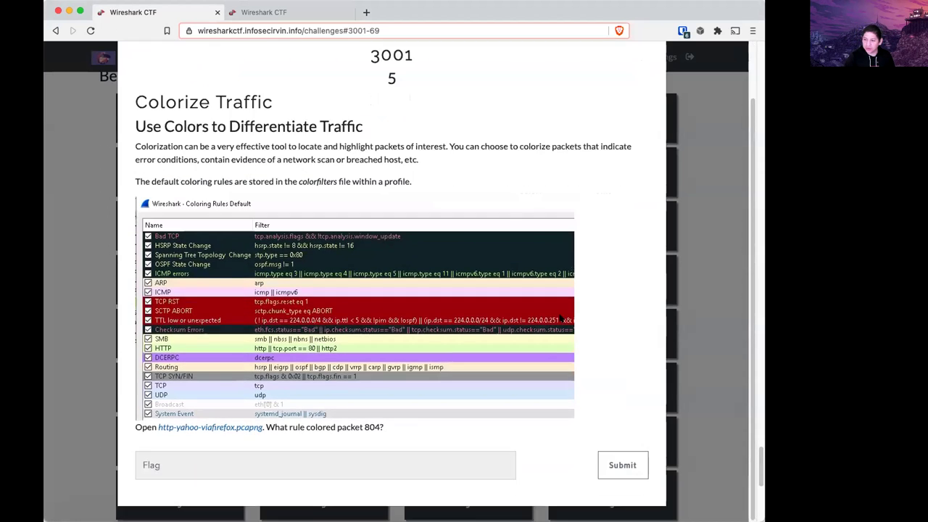
# Reload the CTF scoreboard and look through the top-user chart and the full ranking.
pyautogui.click(283, 13)
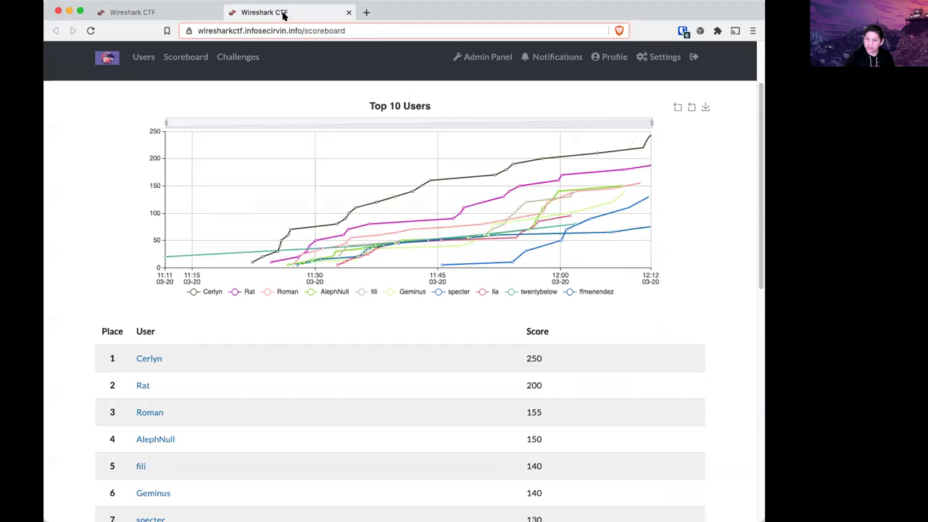
pyautogui.click(90, 31)
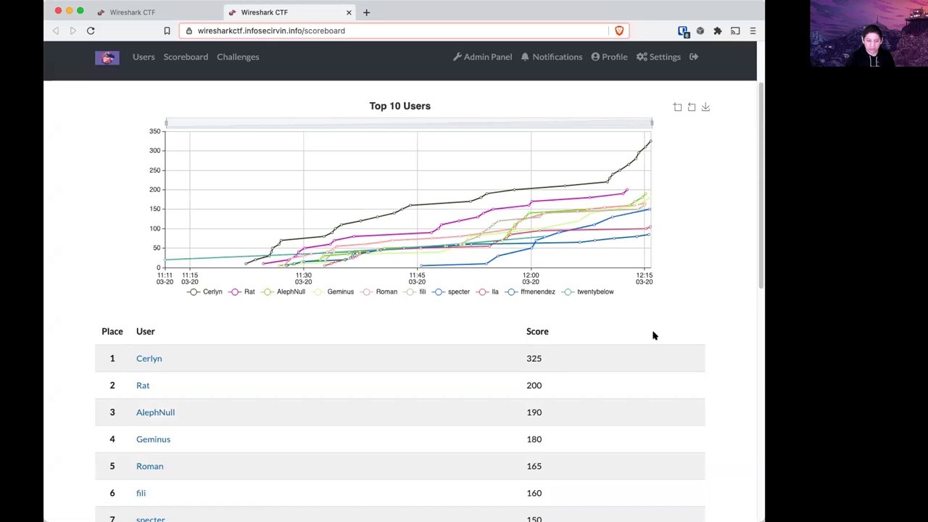
pyautogui.scroll(-5, 707, 330)
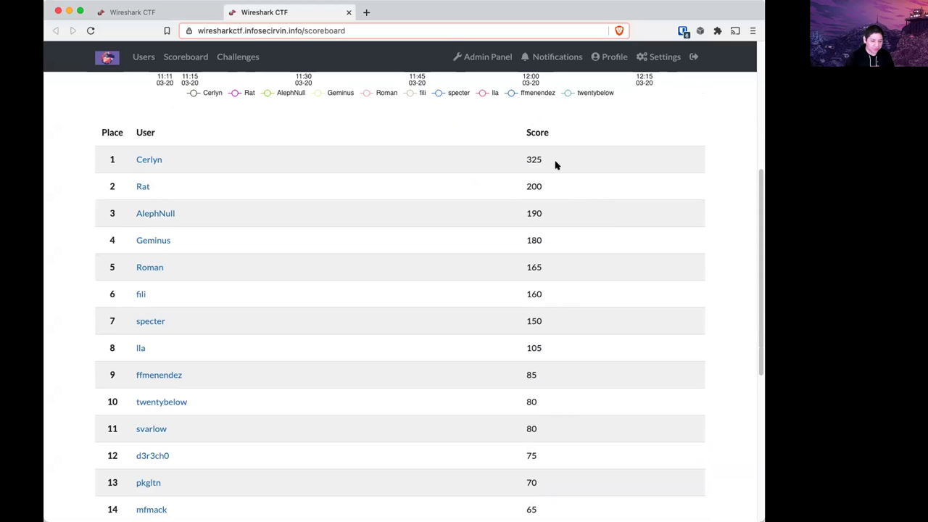
pyautogui.scroll(-8, 607, 207)
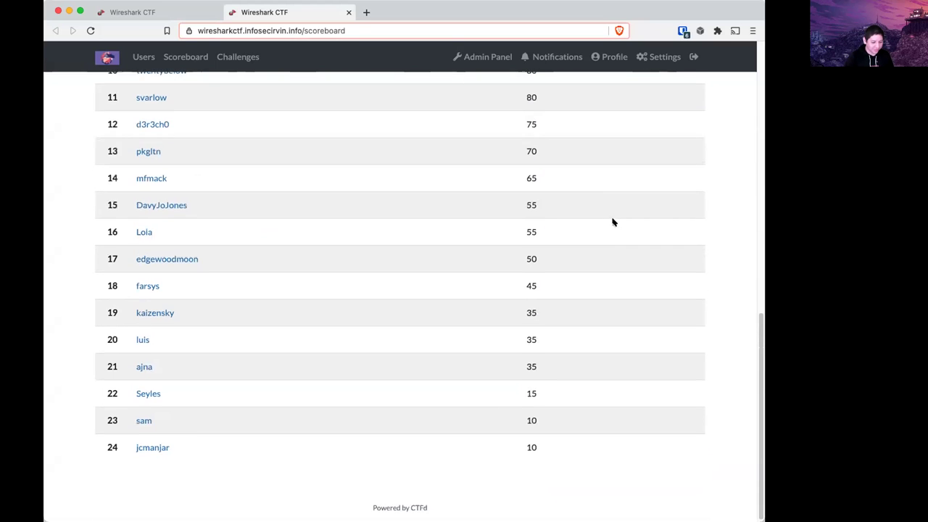
pyautogui.scroll(10, 613, 222)
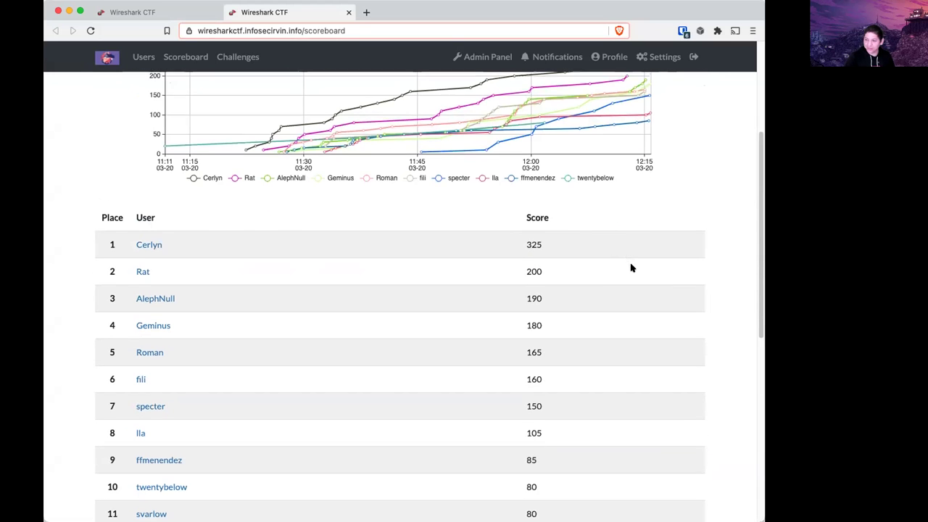
pyautogui.scroll(5, 630, 268)
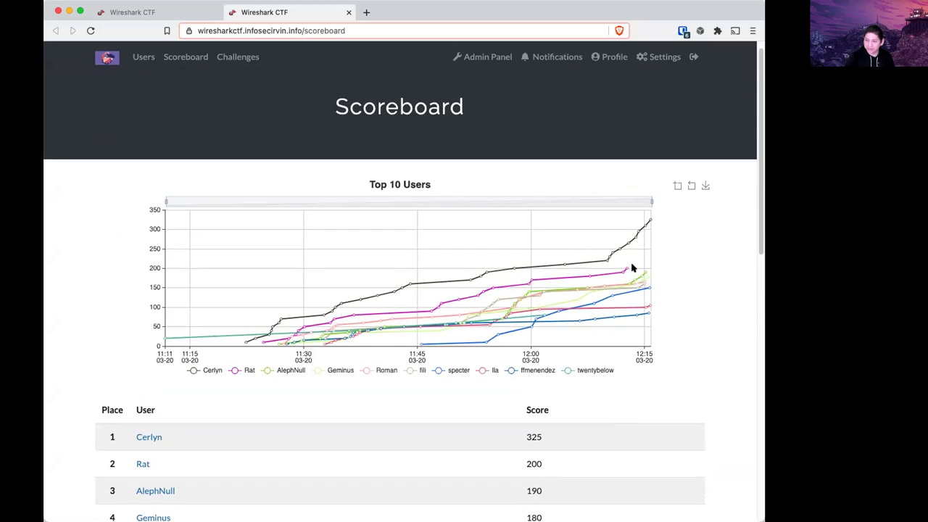
# Return to the challenges page, close challenge 3001, and open challenge 3002 ready for its flag entry.
pyautogui.click(166, 15)
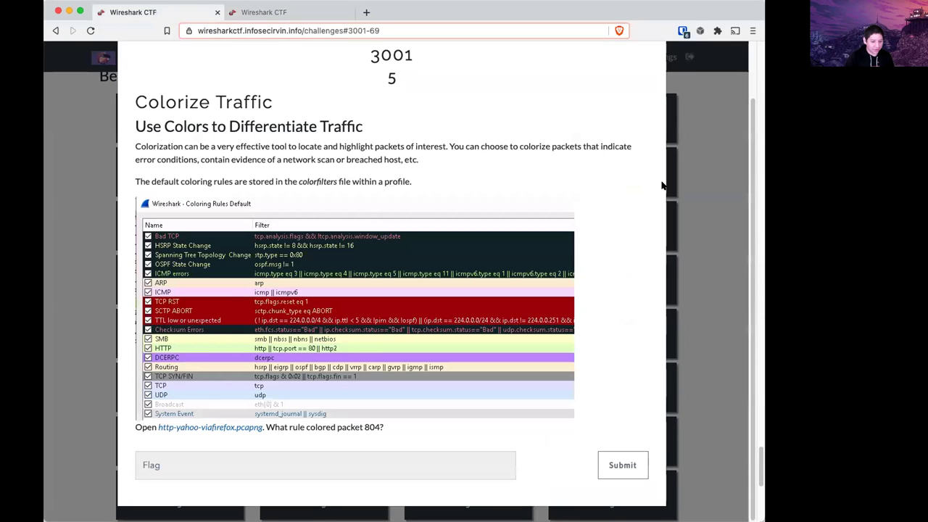
pyautogui.click(690, 203)
pyautogui.click(444, 282)
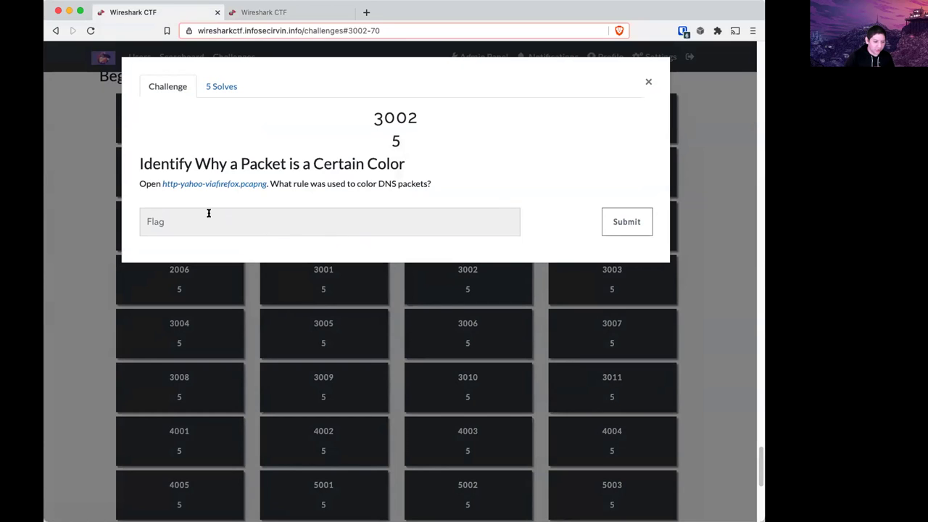
pyautogui.click(247, 216)
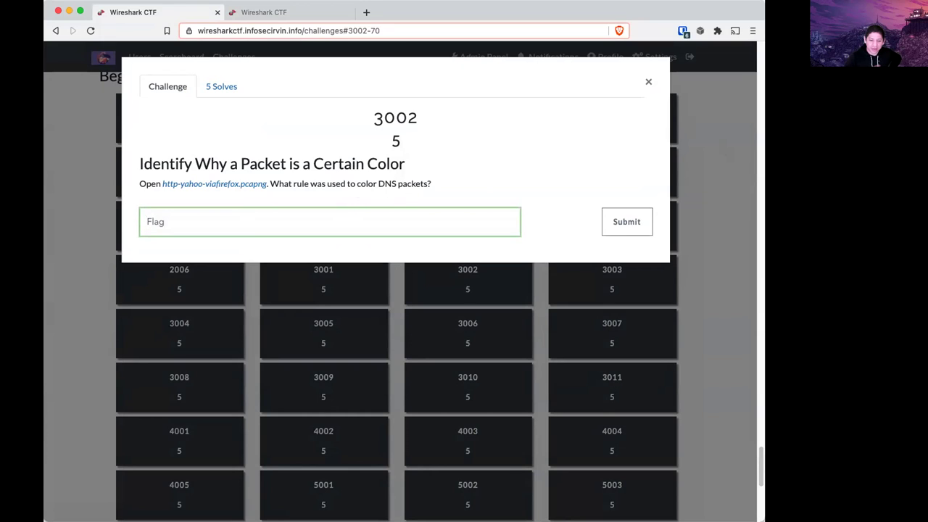
# Switch to Wireshark and remove the frame.number==804 display filter so that all packets are listed.
pyautogui.press('super+Tab')
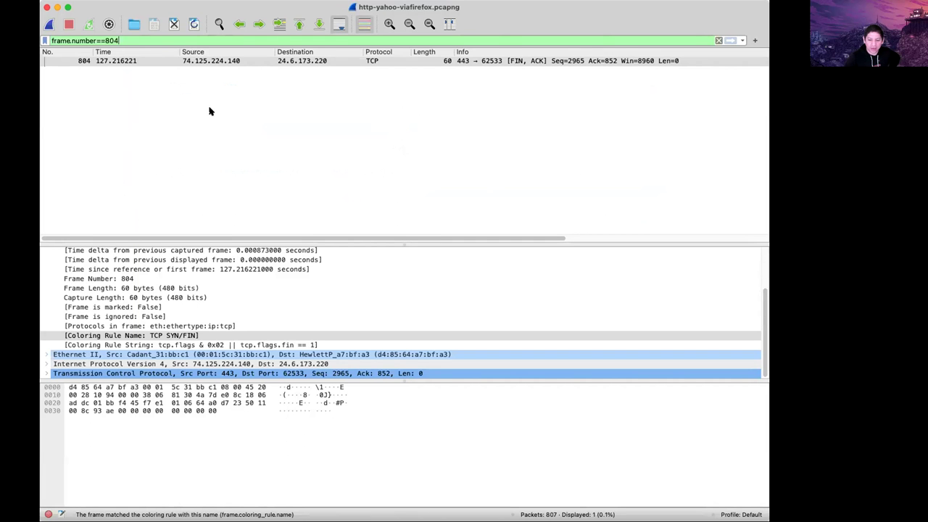
pyautogui.click(210, 111)
pyautogui.moveTo(127, 38); pyautogui.dragTo(73, 34)
pyautogui.press('BackSpace')
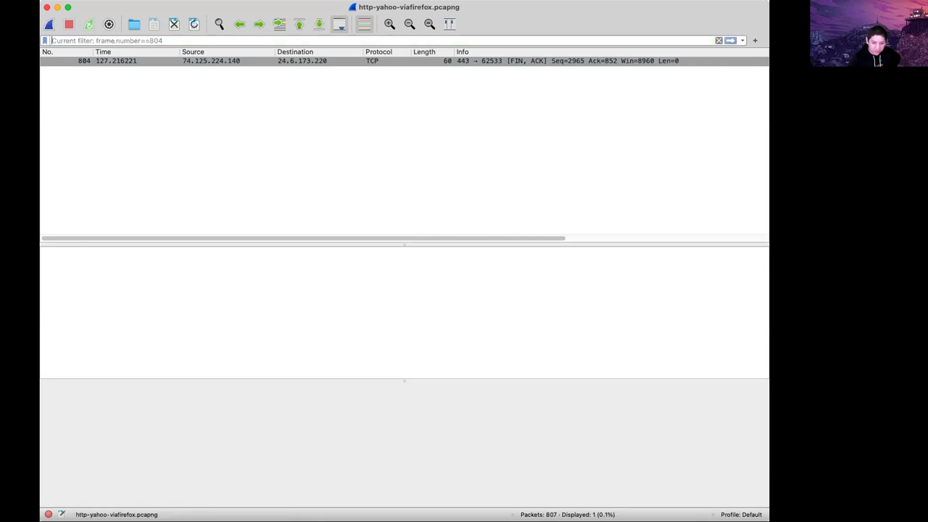
pyautogui.press('Return')
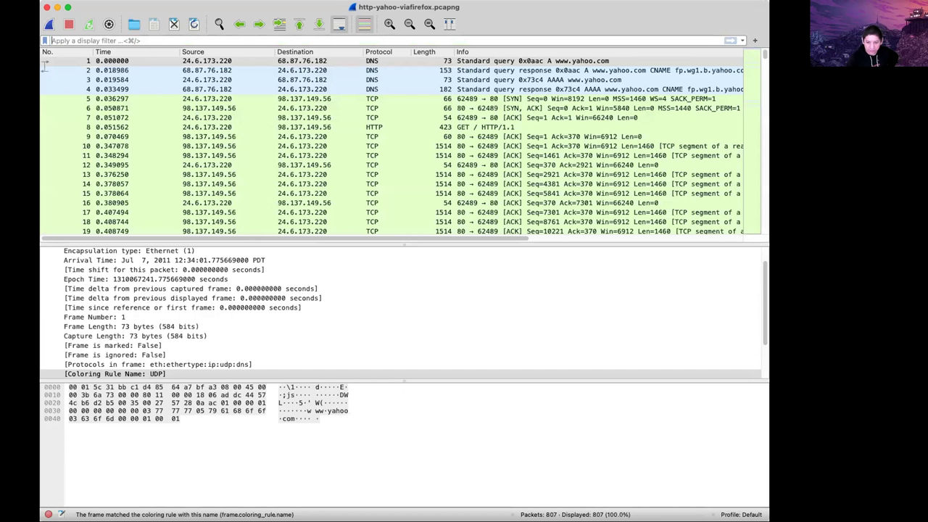
# Select DNS packet 1 and examine its frame details for the coloring rule.
pyautogui.click(253, 63)
pyautogui.scroll(2, 228, 366)
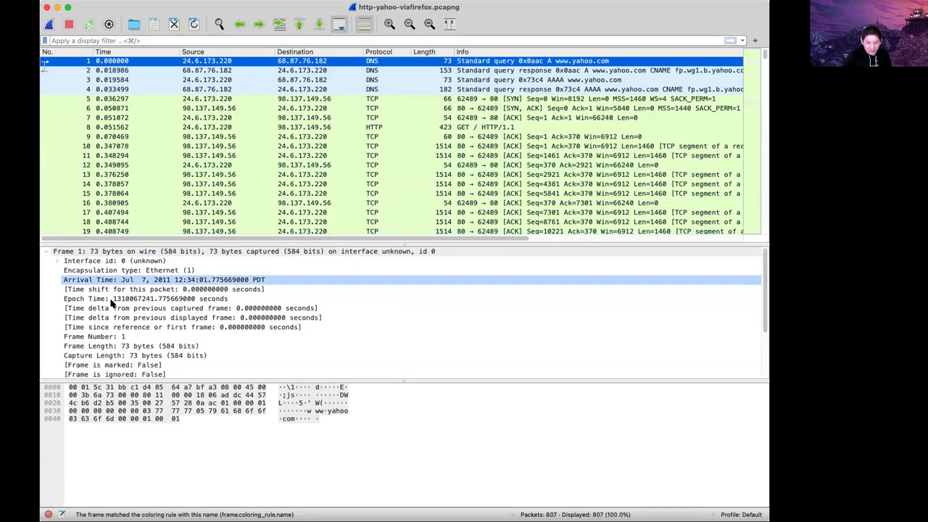
pyautogui.click(71, 252)
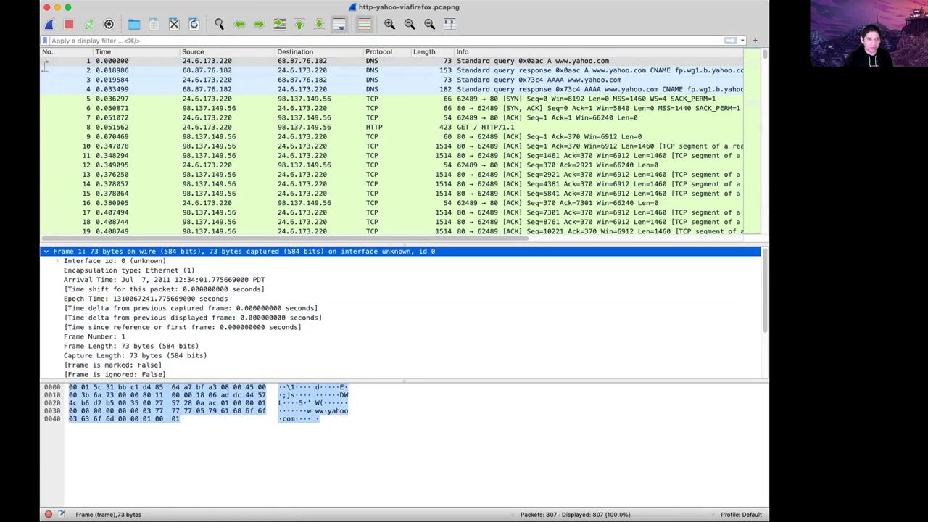
pyautogui.click(44, 65)
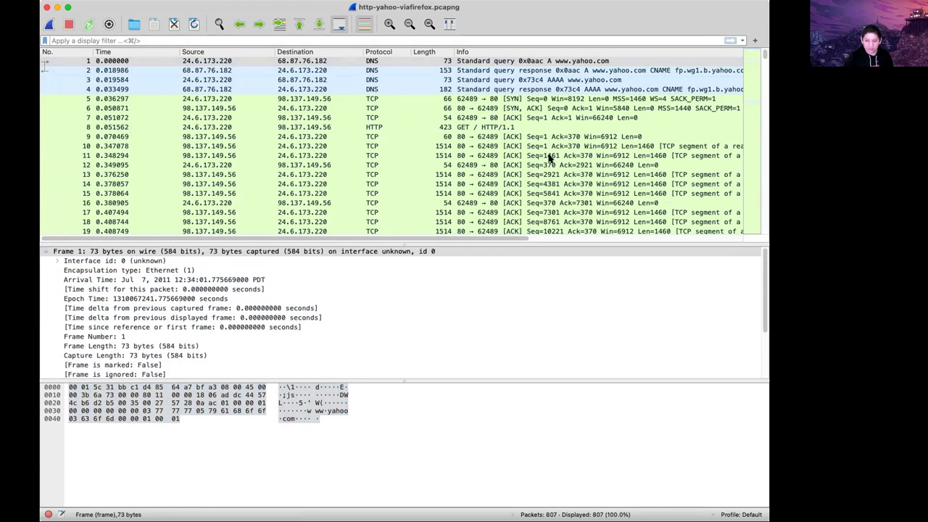
# Switch to the browser, replace challenge 3002 with challenge 3003, and read its display filter lesson and question.
pyautogui.press('super+Tab')
pyautogui.press('super+Tab')
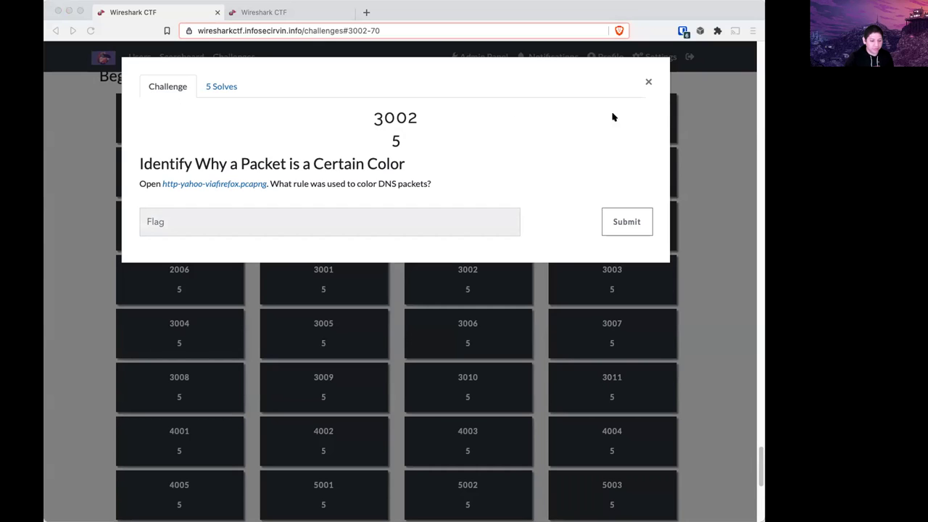
pyautogui.click(714, 143)
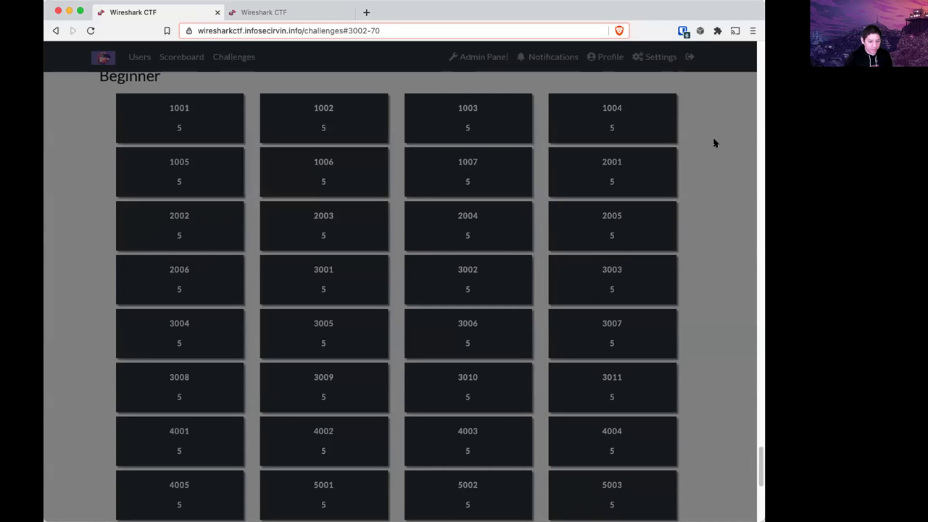
pyautogui.click(600, 283)
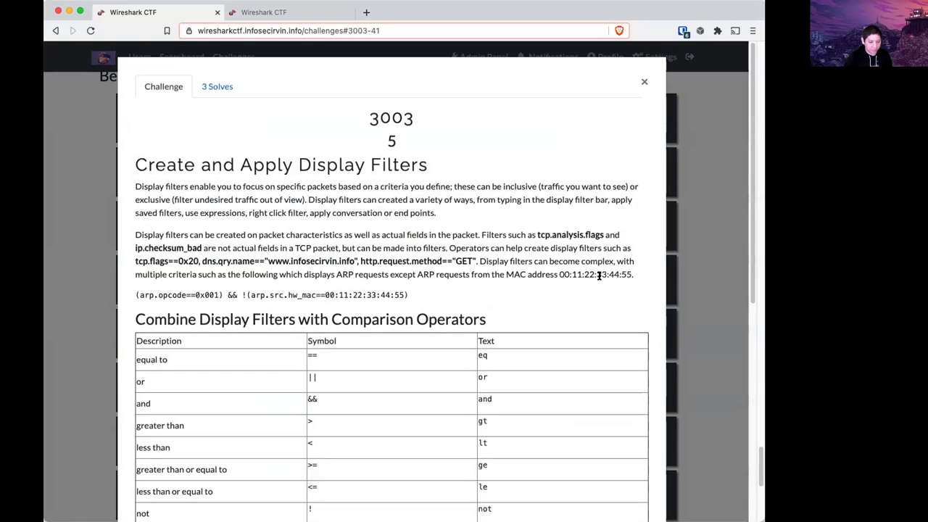
pyautogui.scroll(-3, 595, 236)
pyautogui.scroll(-6, 619, 230)
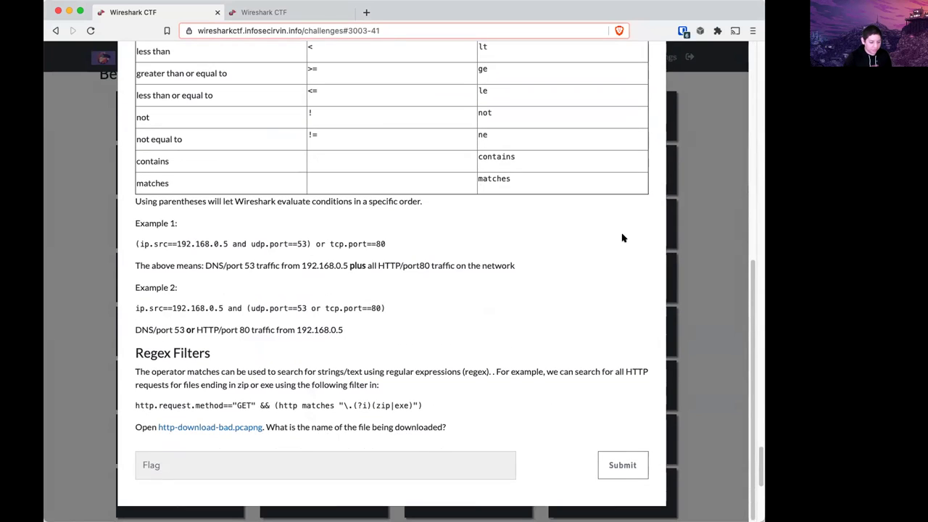
pyautogui.scroll(5, 638, 272)
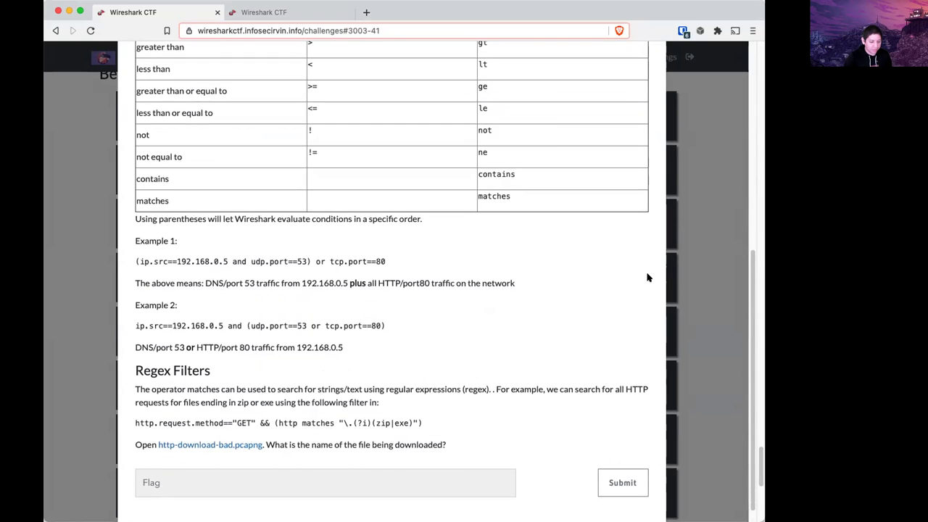
pyautogui.scroll(1, 649, 272)
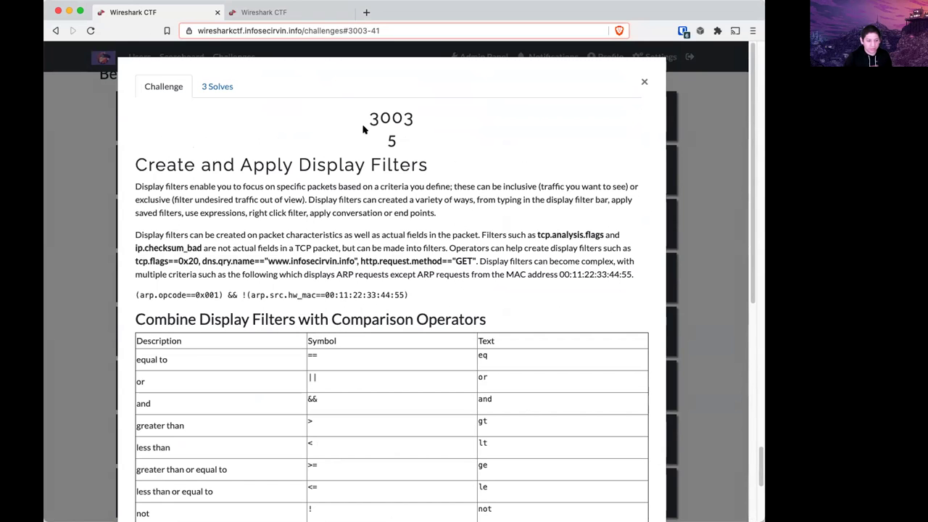
# Go back to the scoreboard, refresh it, and check the updated rankings and top-user chart.
pyautogui.click(290, 12)
pyautogui.scroll(-5, 123, 182)
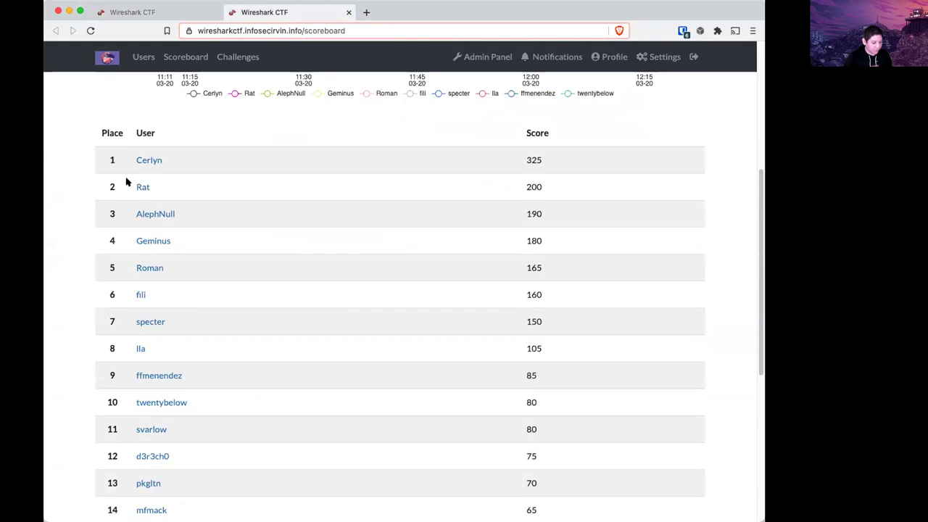
pyautogui.scroll(-3, 91, 182)
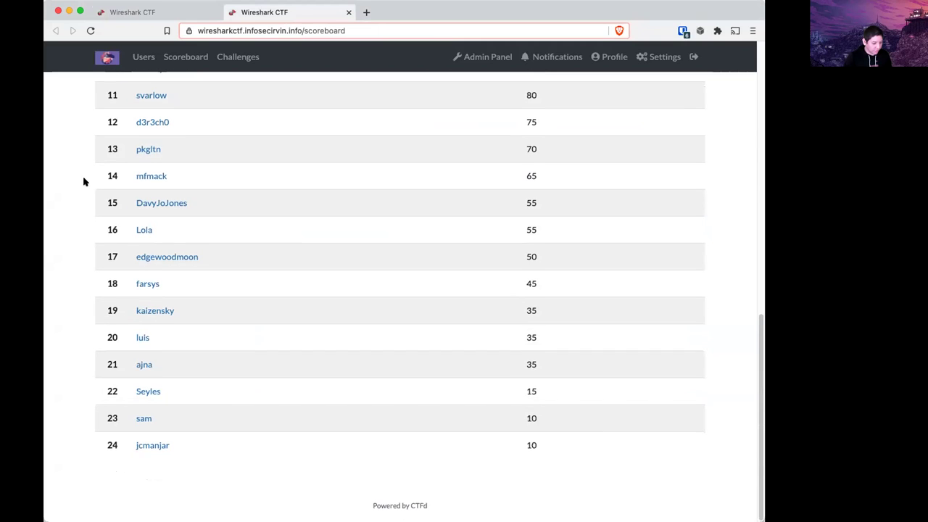
pyautogui.scroll(5, 85, 180)
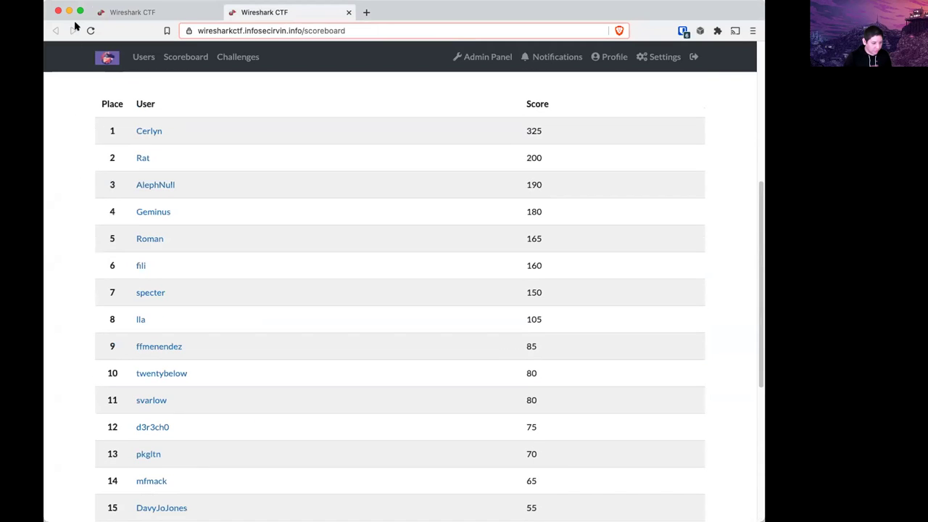
pyautogui.click(88, 30)
pyautogui.scroll(-5, 89, 173)
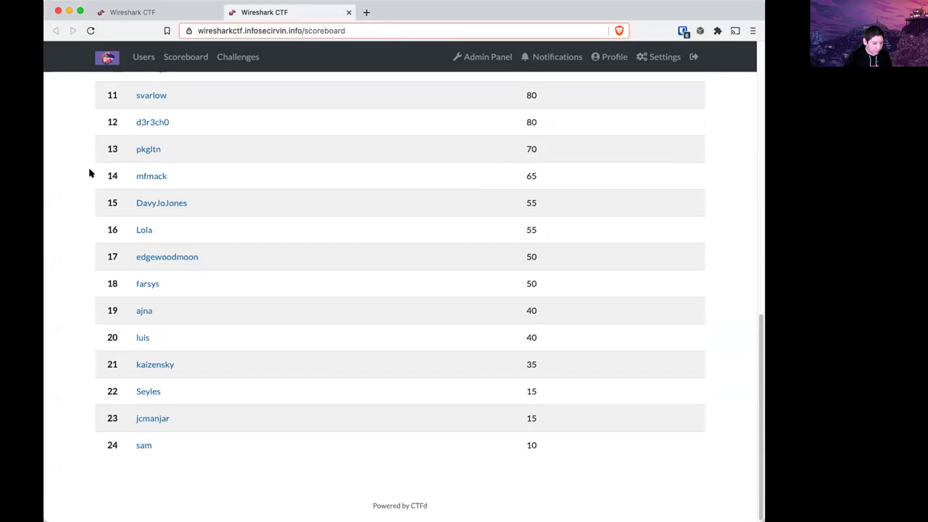
pyautogui.scroll(3, 89, 172)
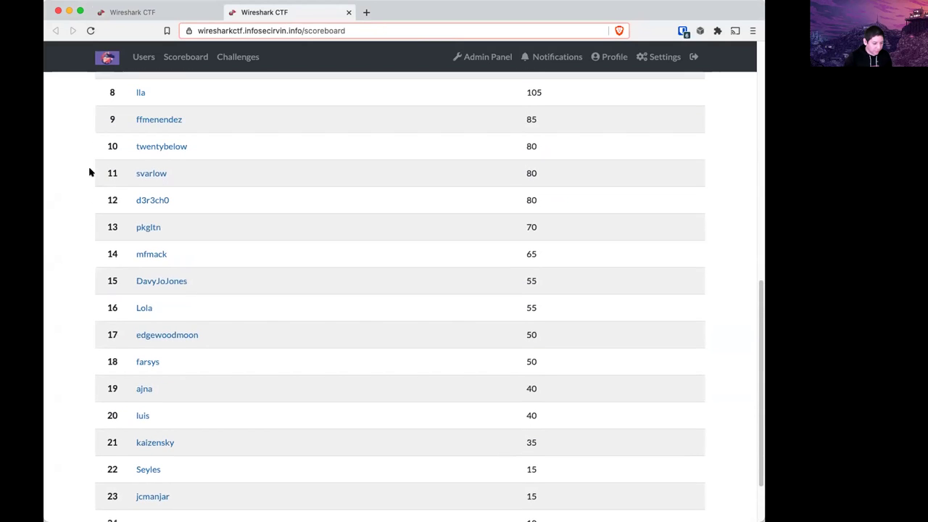
pyautogui.scroll(8, 89, 169)
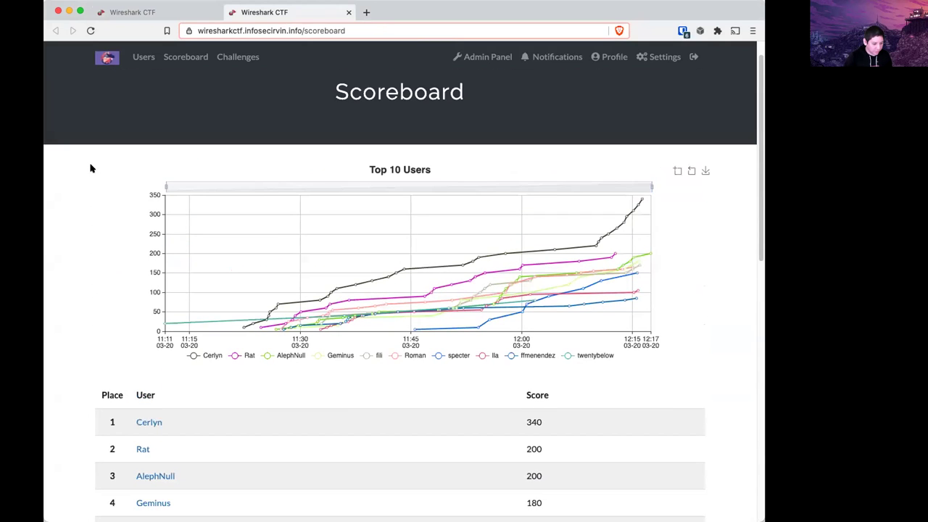
# Review the scoreboard's top-user chart and ranking list, and return to the open challenge 3003.
pyautogui.scroll(-3, 90, 168)
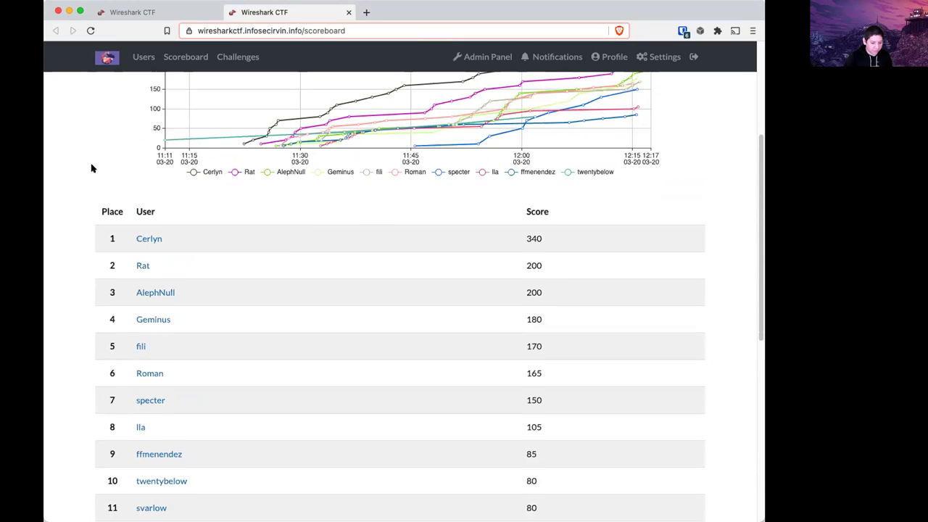
pyautogui.scroll(2, 93, 158)
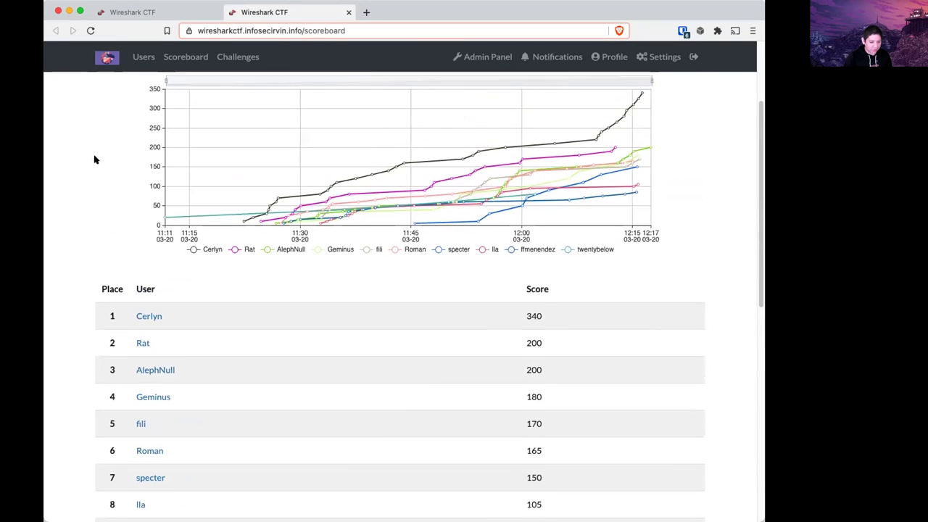
pyautogui.scroll(-1, 93, 158)
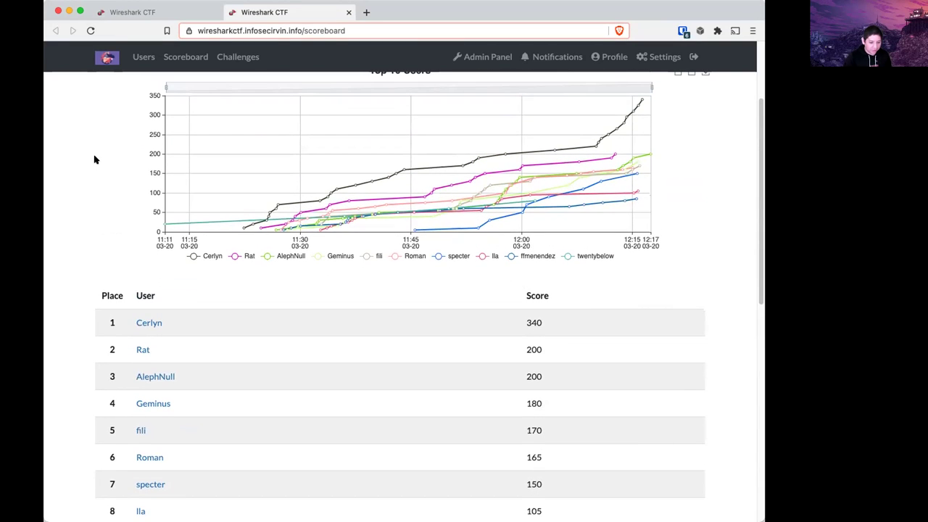
pyautogui.scroll(-3, 94, 158)
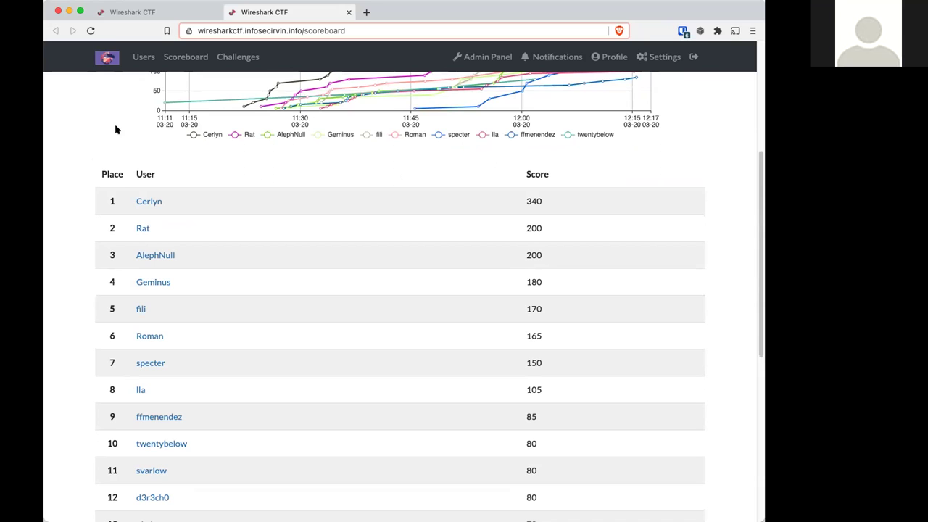
pyautogui.click(134, 13)
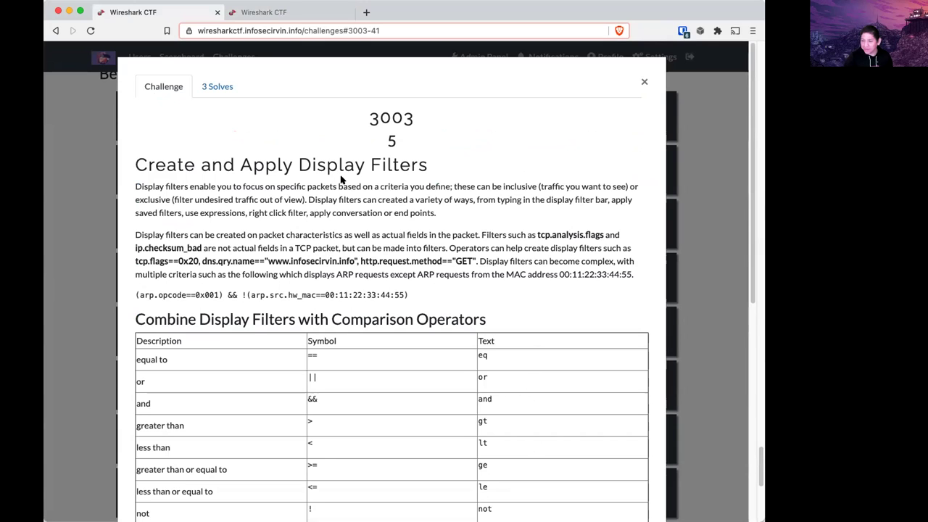
pyautogui.press('super+Tab')
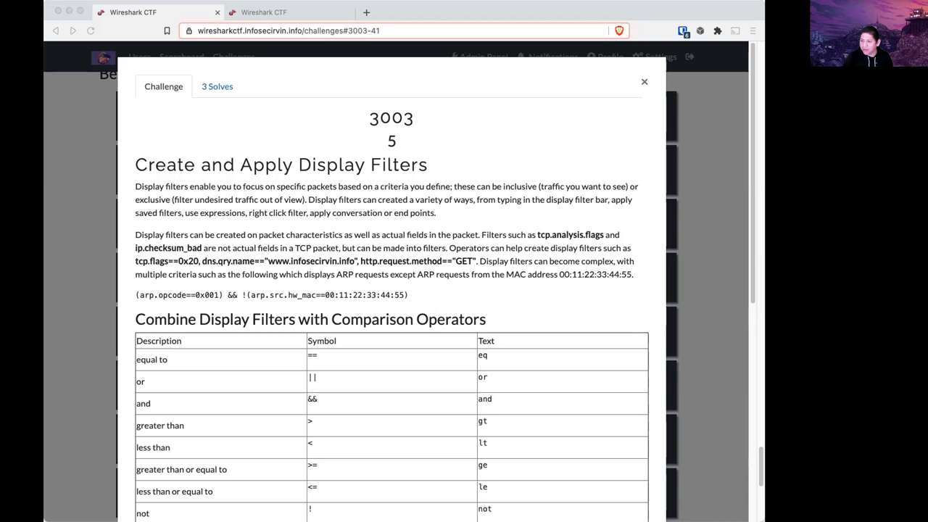
# Close challenge 3003, open Wireshark 101 challenge 301, and highlight the IP address 80.78.246.209 in its question.
pyautogui.click(696, 236)
pyautogui.click(708, 242)
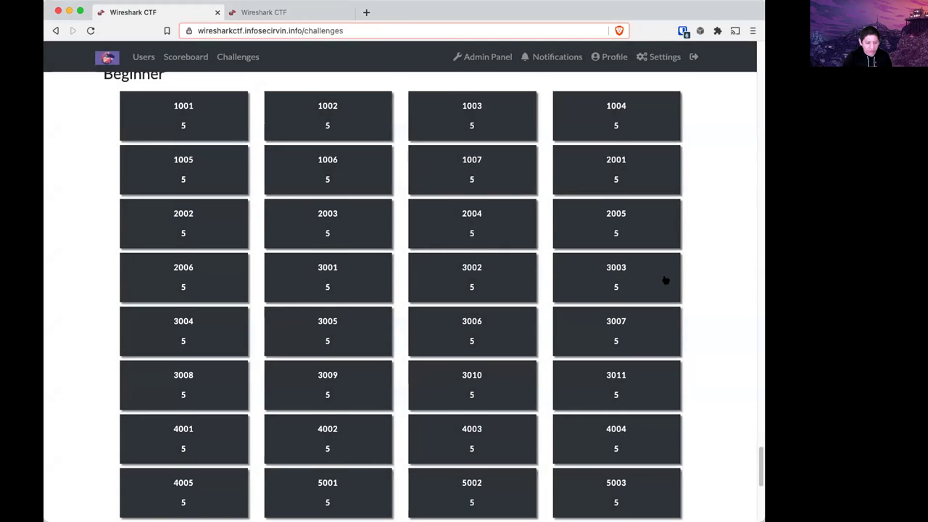
pyautogui.scroll(-10, 665, 280)
pyautogui.scroll(-3, 642, 297)
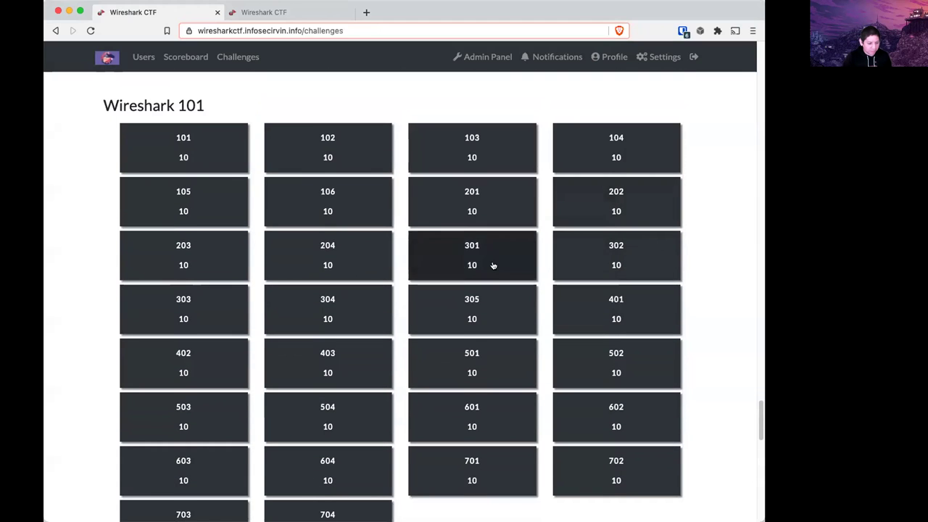
pyautogui.click(497, 236)
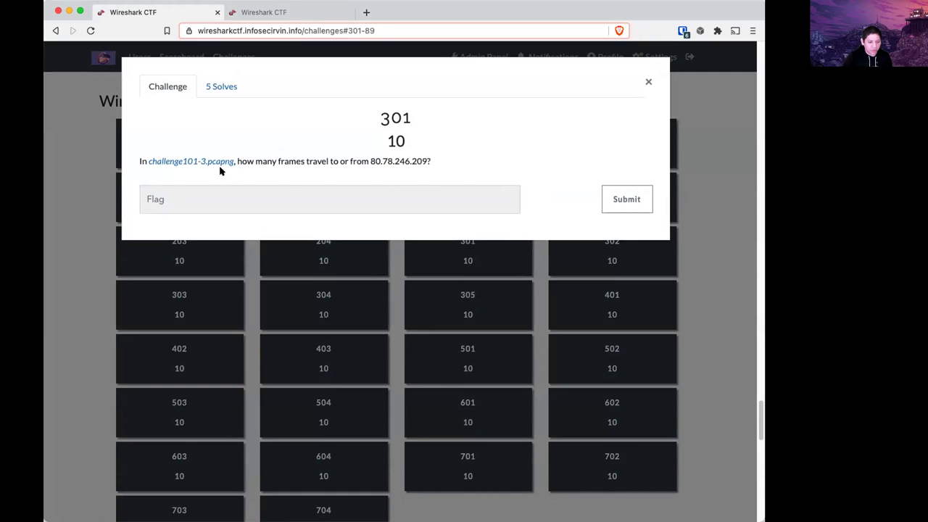
pyautogui.moveTo(369, 160); pyautogui.dragTo(427, 162)
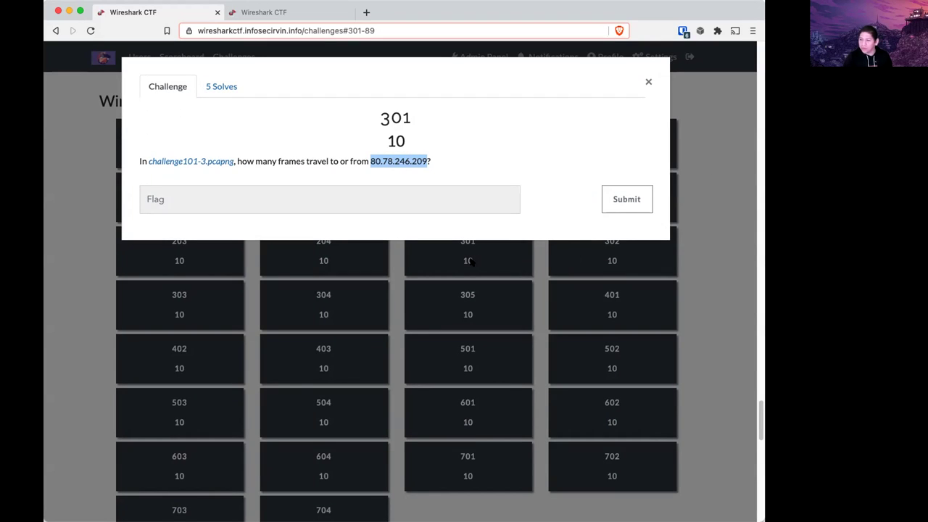
# Replace challenge 301 with challenge 501 and open its capture file challenge101-5.pcapng.
pyautogui.click(674, 270)
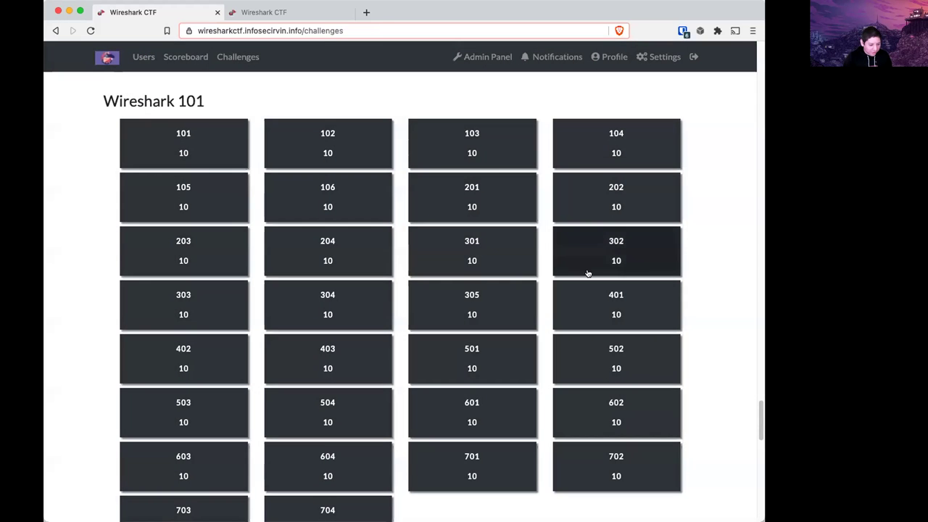
pyautogui.click(475, 347)
pyautogui.click(400, 214)
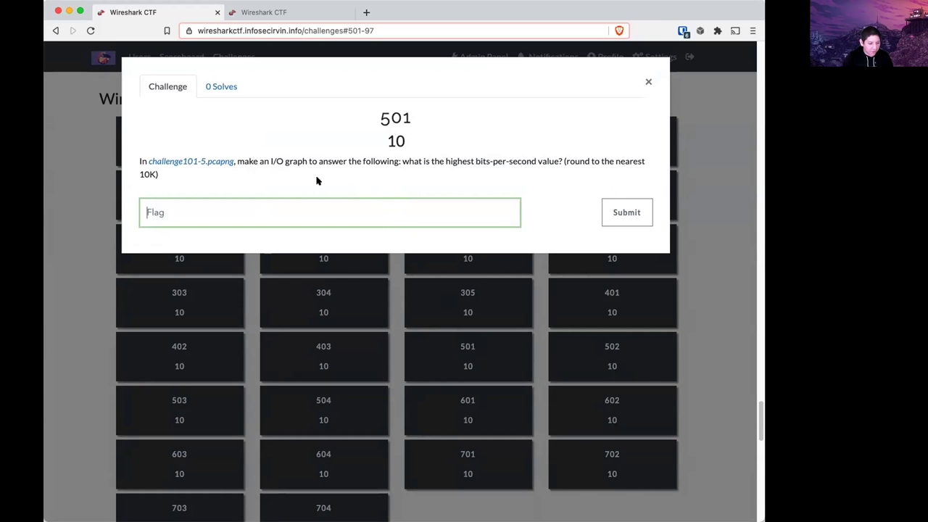
pyautogui.click(205, 162)
pyautogui.click(584, 360)
pyautogui.click(102, 499)
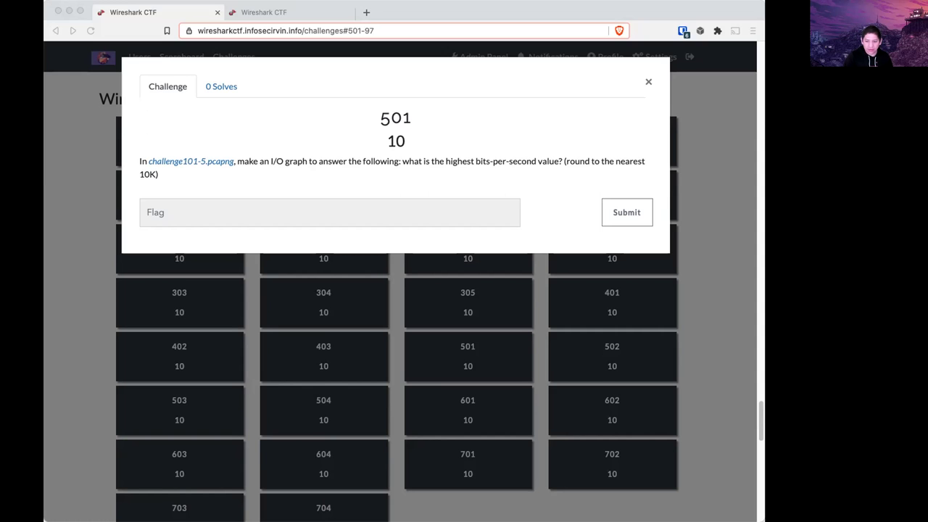
# Switch to Wireshark's I/O Graphs window for challenge101-5.pcapng and delete both existing graphs.
pyautogui.press('super+Tab')
pyautogui.click(436, 411)
pyautogui.click(97, 411)
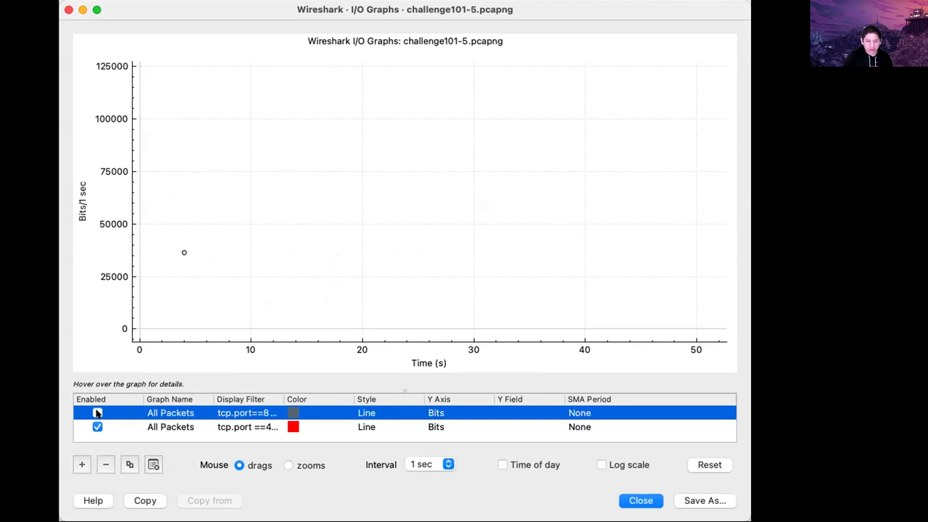
pyautogui.click(97, 426)
pyautogui.click(106, 464)
pyautogui.click(105, 464)
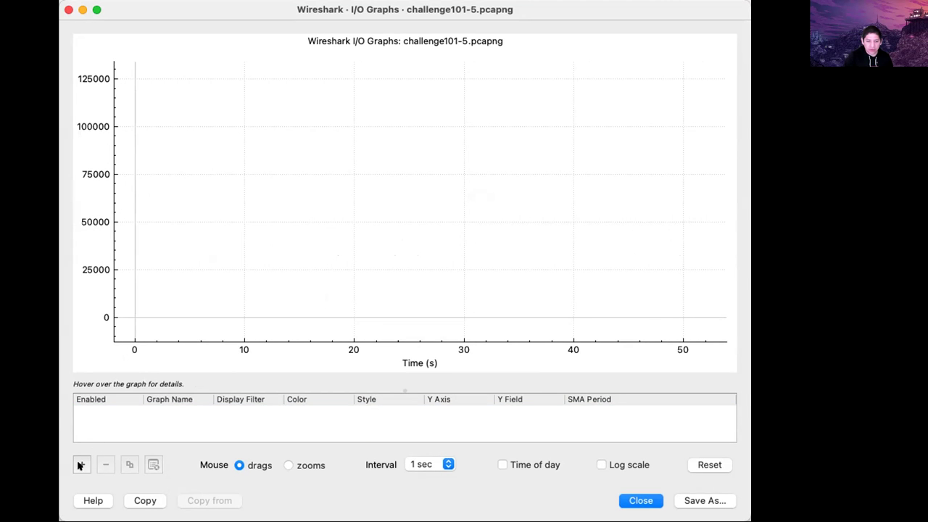
# Add and enable an All Packets graph without a display filter, with its Y axis set to Bits.
pyautogui.click(80, 465)
pyautogui.click(96, 413)
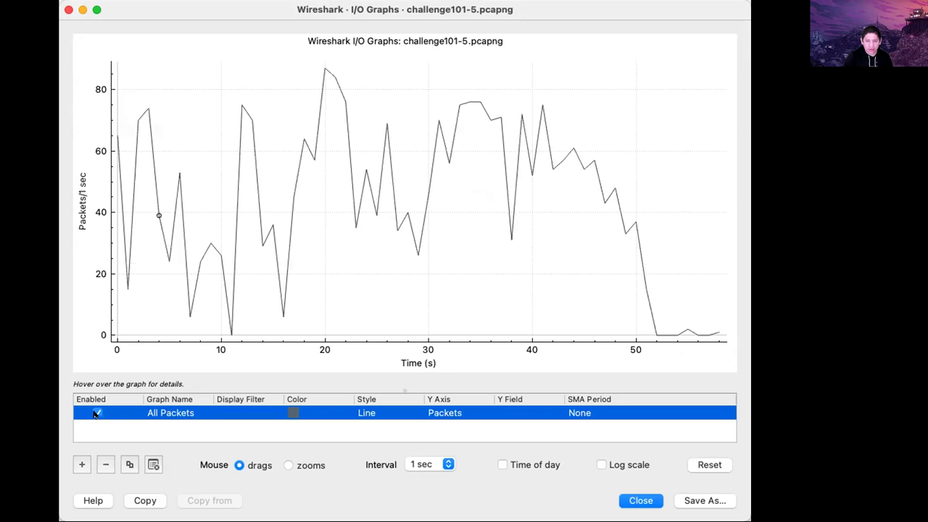
pyautogui.click(438, 412)
pyautogui.click(438, 413)
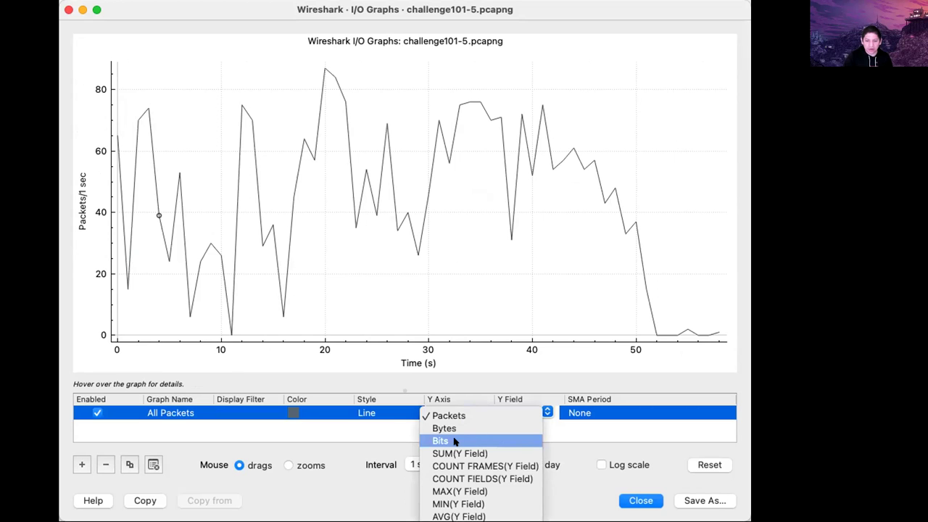
pyautogui.click(453, 440)
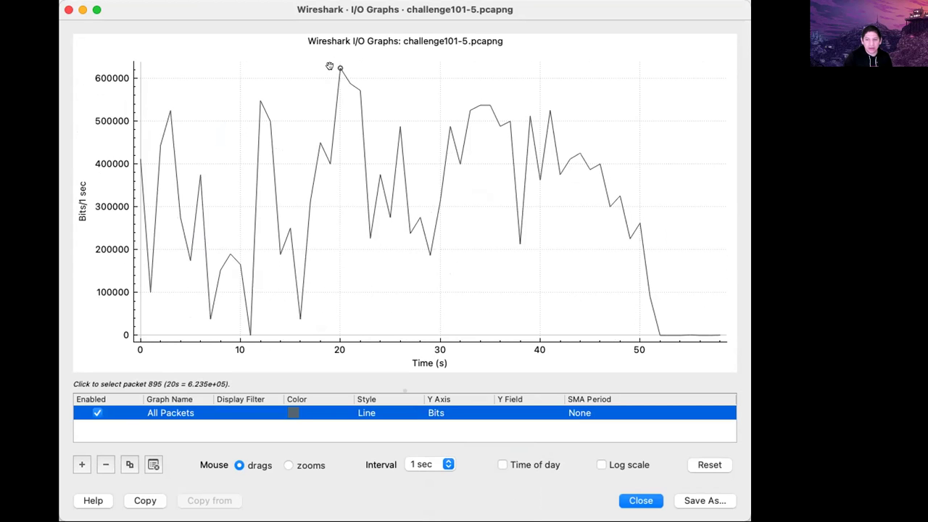
# Examine the graph's highest peak at 20 s closely to read the maximum bits-per-second value.
pyautogui.scroll(3, 340, 89)
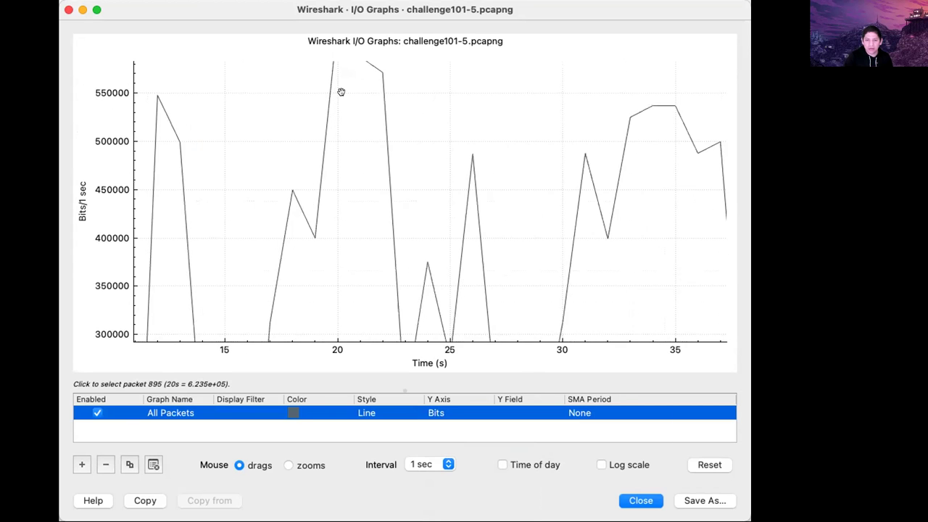
pyautogui.moveTo(342, 91); pyautogui.dragTo(393, 304)
pyautogui.scroll(5, 337, 301)
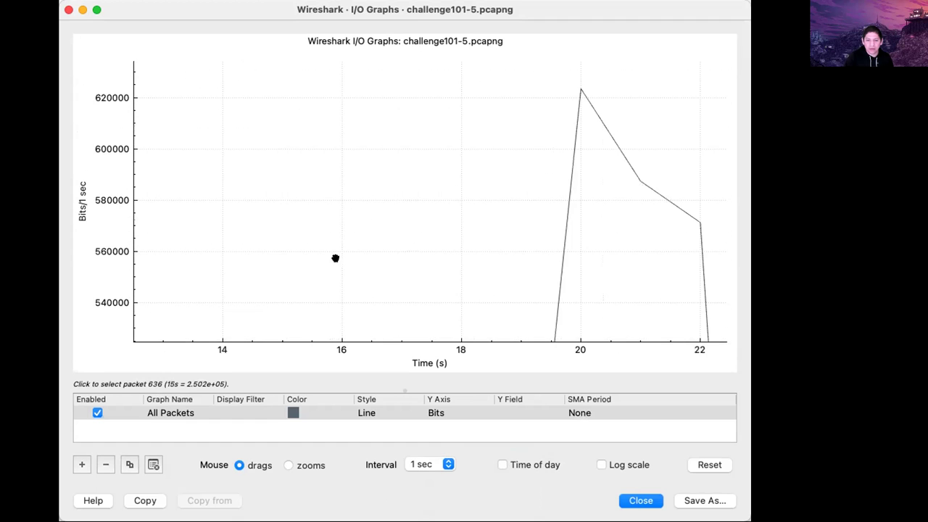
pyautogui.moveTo(439, 182); pyautogui.dragTo(375, 267)
pyautogui.scroll(4, 377, 268)
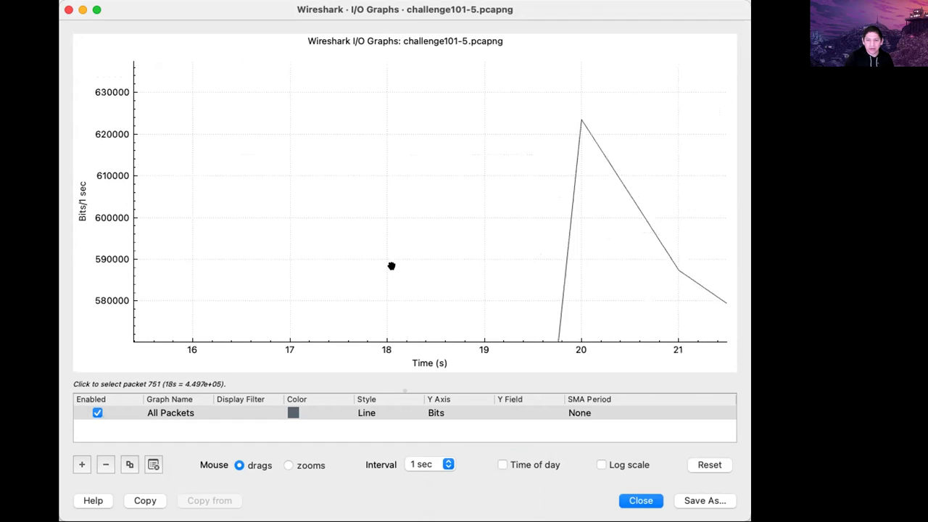
pyautogui.moveTo(460, 187); pyautogui.dragTo(403, 276)
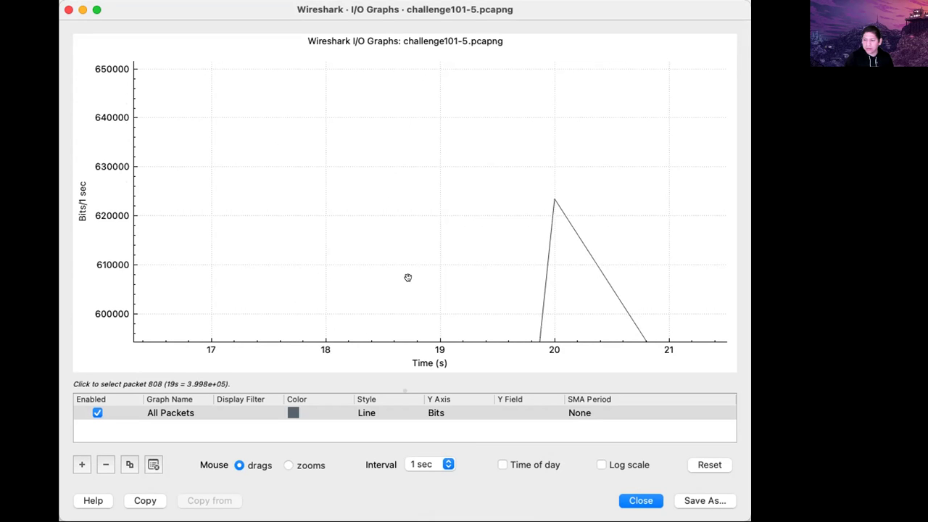
pyautogui.scroll(5, 409, 278)
pyautogui.scroll(3, 409, 279)
pyautogui.moveTo(515, 201); pyautogui.dragTo(284, 298)
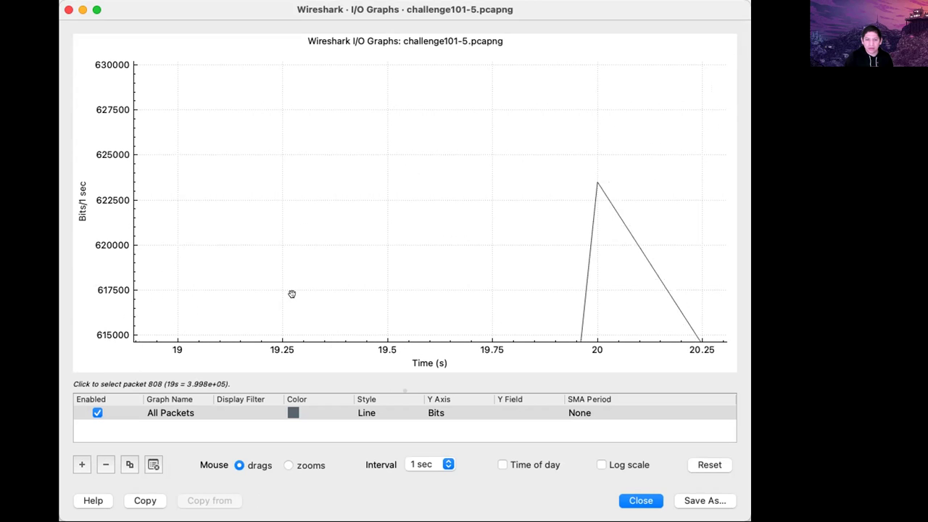
pyautogui.scroll(1, 297, 291)
pyautogui.scroll(-7, 374, 266)
pyautogui.scroll(-5, 374, 266)
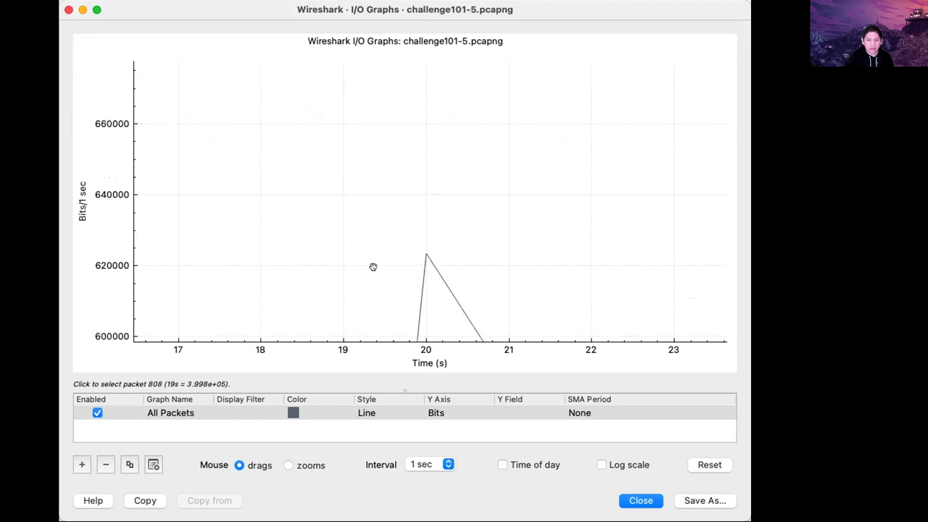
pyautogui.scroll(3, 372, 267)
# Switch to the browser, look at beginner challenge 3005, and read the display filter lesson and question of challenge 3004.
pyautogui.press('super+Tab')
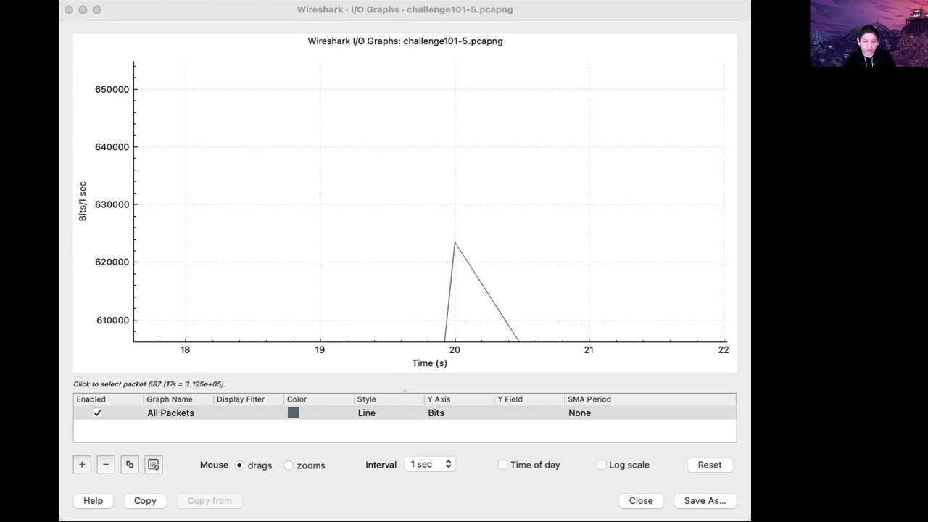
pyautogui.press('super+Tab')
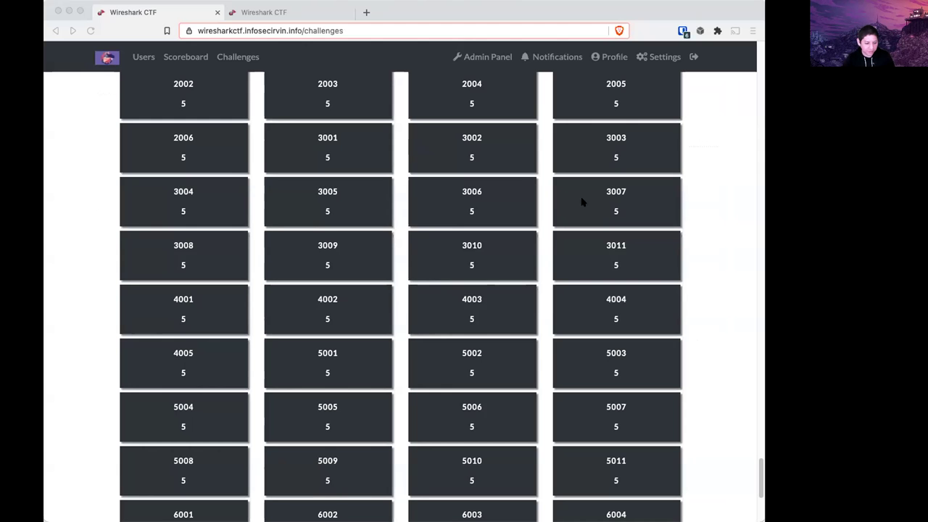
pyautogui.click(306, 209)
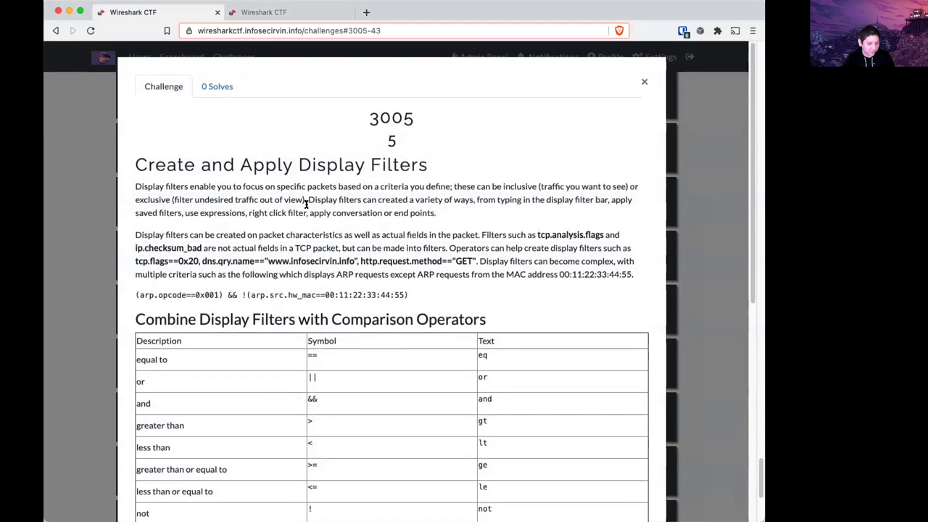
pyautogui.press('Escape')
pyautogui.click(222, 190)
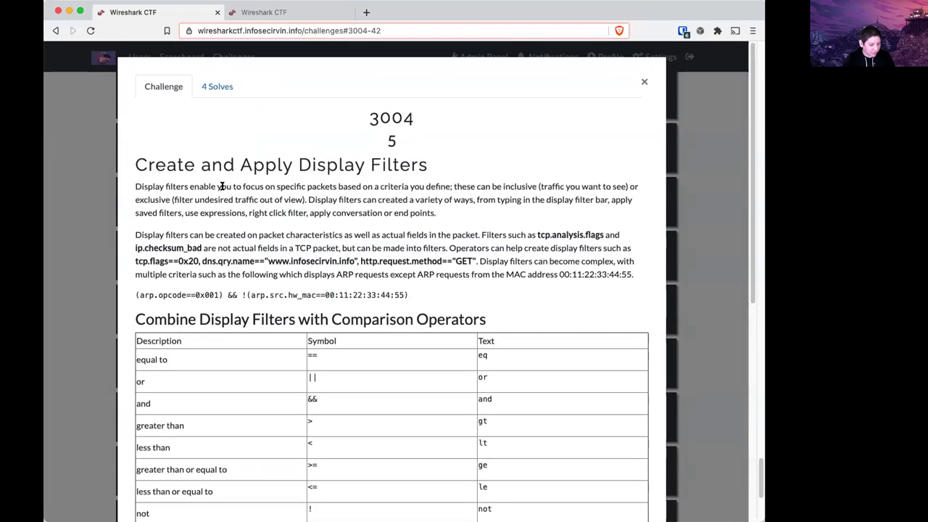
pyautogui.scroll(-5, 493, 196)
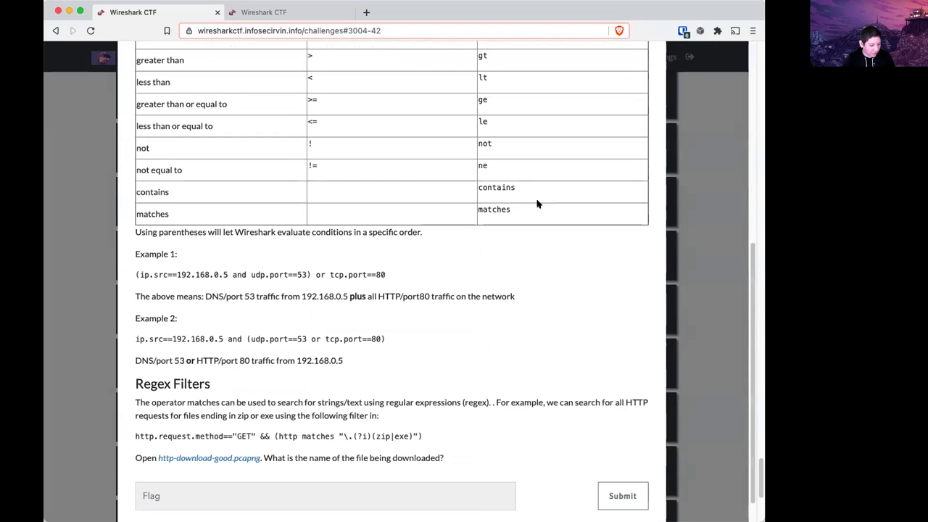
pyautogui.click(689, 211)
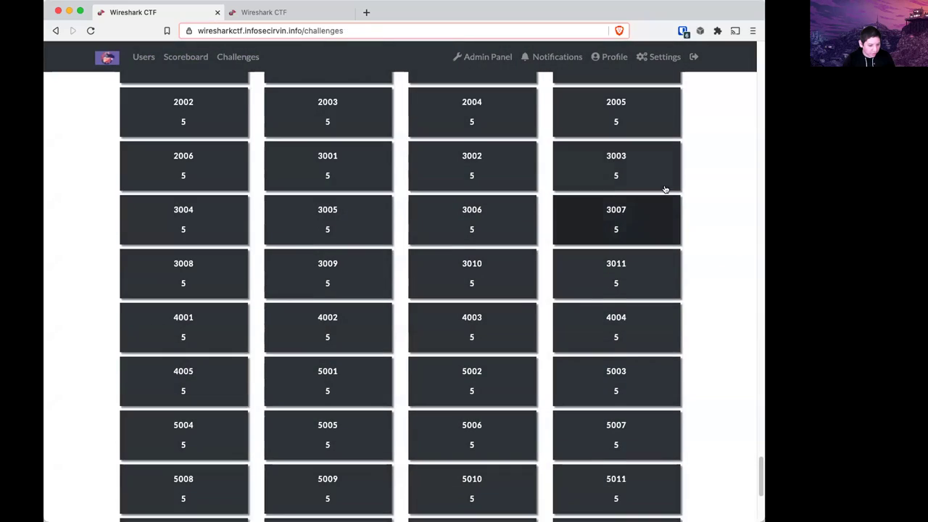
# Revisit beginner challenges 3003 and 3001, and open challenge 3002 about the coloring rule for DNS packets.
pyautogui.click(569, 168)
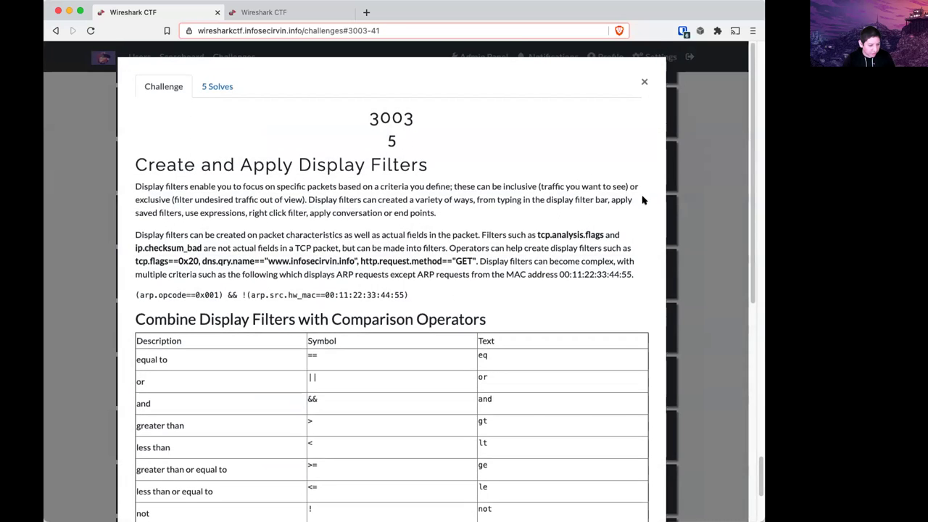
pyautogui.click(737, 219)
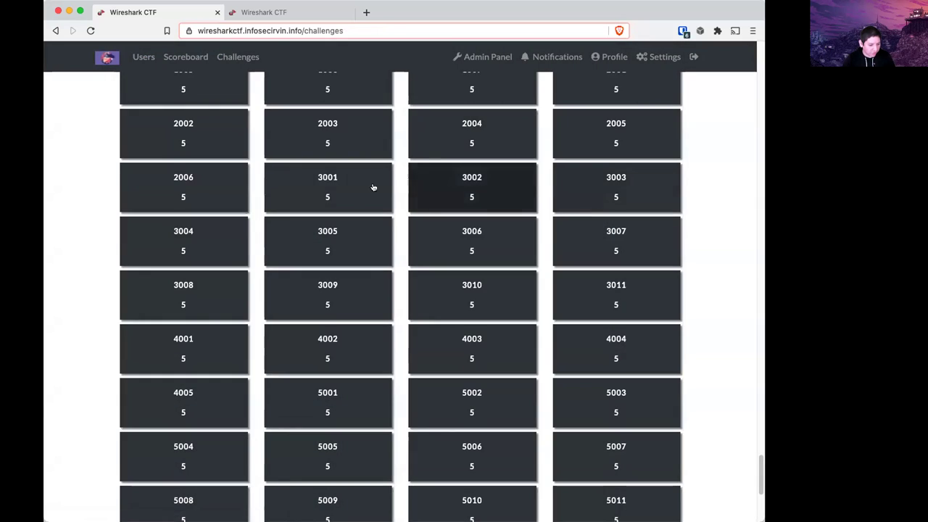
pyautogui.click(351, 191)
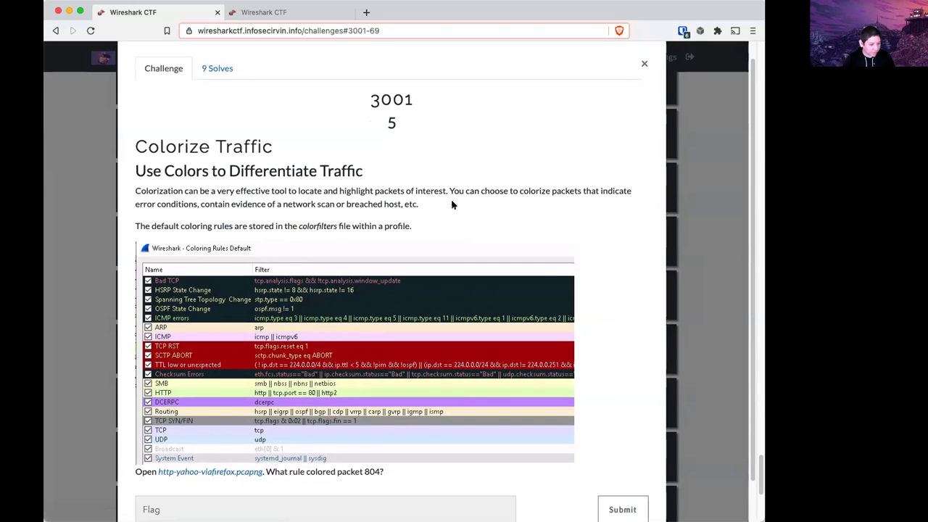
pyautogui.click(702, 199)
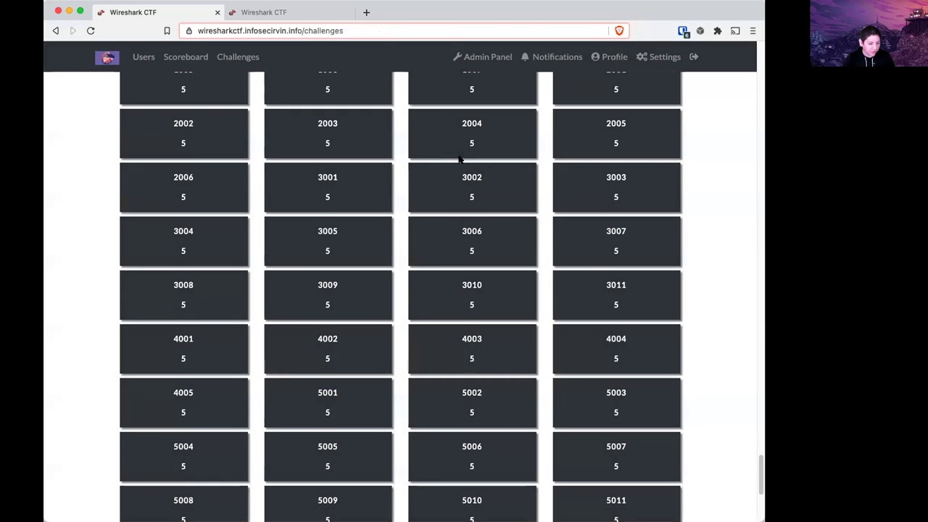
pyautogui.click(413, 180)
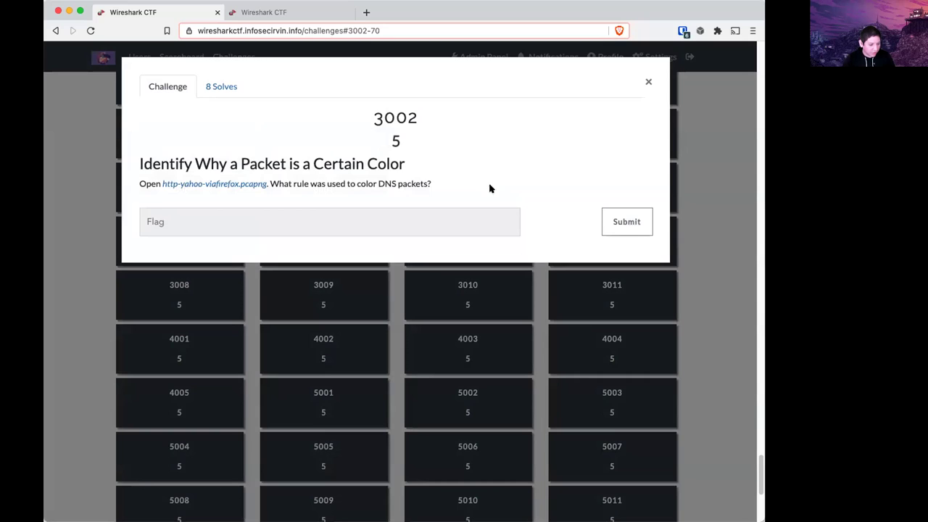
# Close challenge 3002, open challenge 3003 and look through its lesson on creating and applying display filters.
pyautogui.click(678, 170)
pyautogui.click(601, 179)
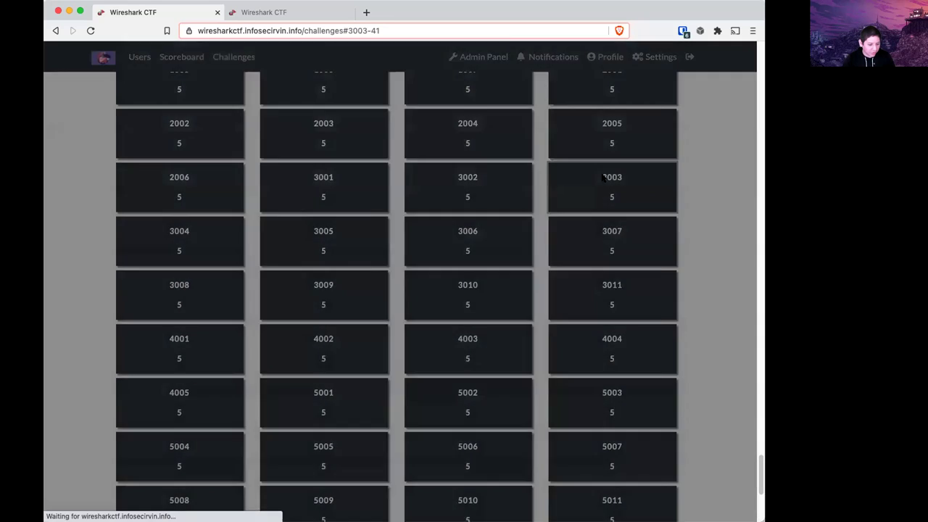
pyautogui.scroll(-10, 478, 238)
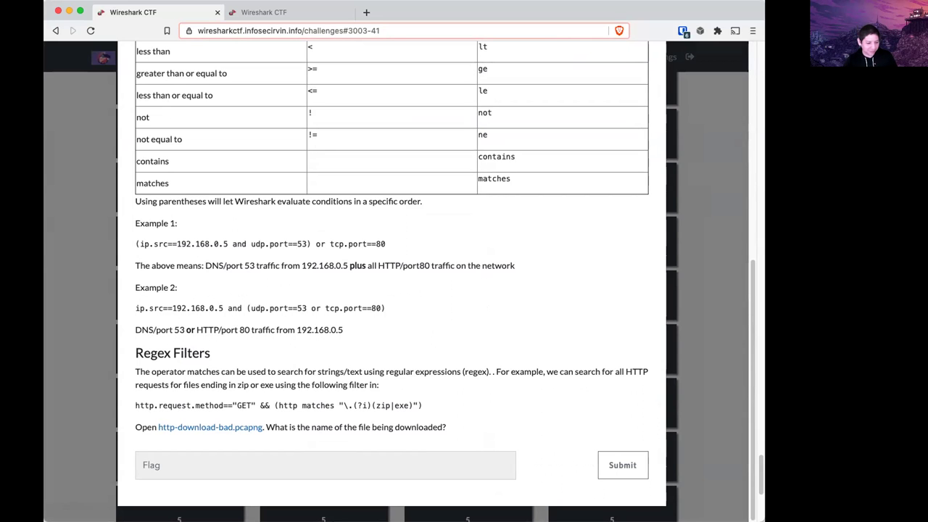
pyautogui.scroll(4, 417, 330)
pyautogui.scroll(2, 427, 359)
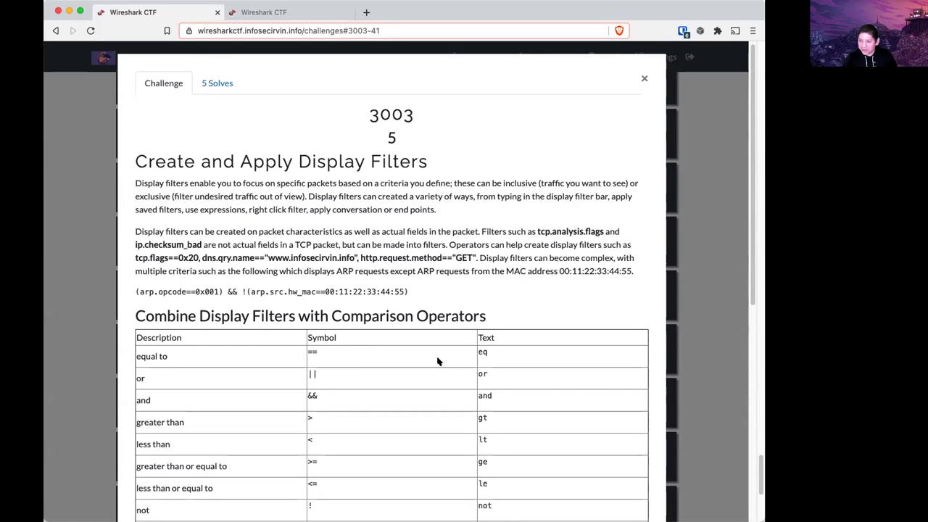
pyautogui.press('super+Tab')
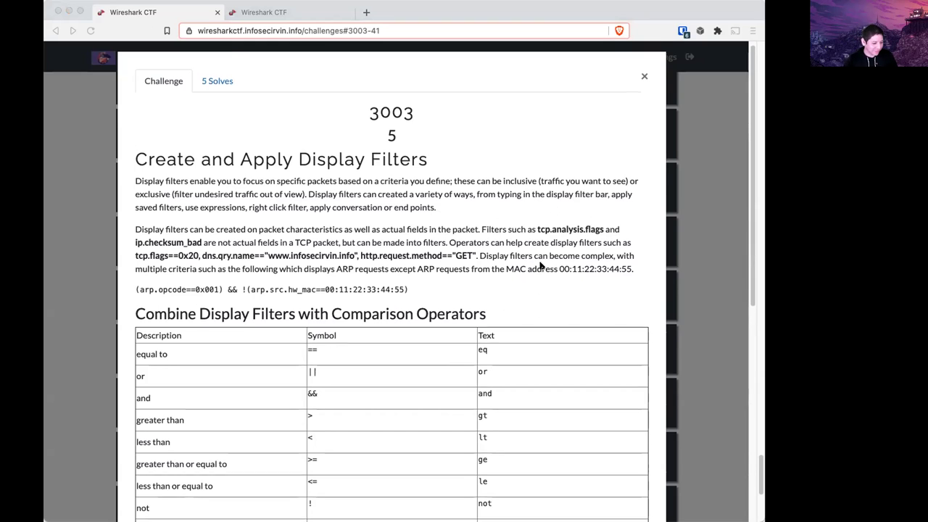
pyautogui.scroll(-2, 549, 265)
pyautogui.scroll(-1, 505, 294)
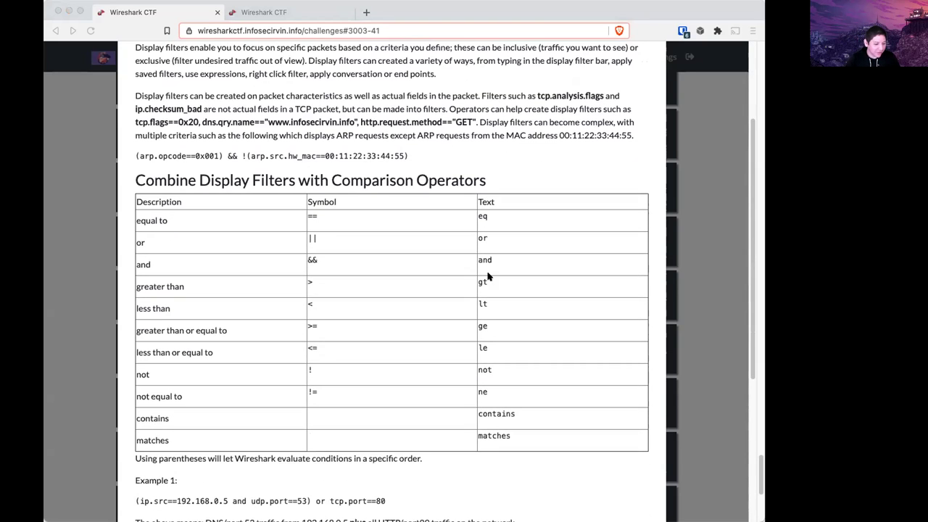
# Study the comparison operators table in challenge 3003, highlighting the symbol and text forms of "and" and the text form of "not equal to".
pyautogui.click(341, 227)
pyautogui.scroll(-1, 336, 244)
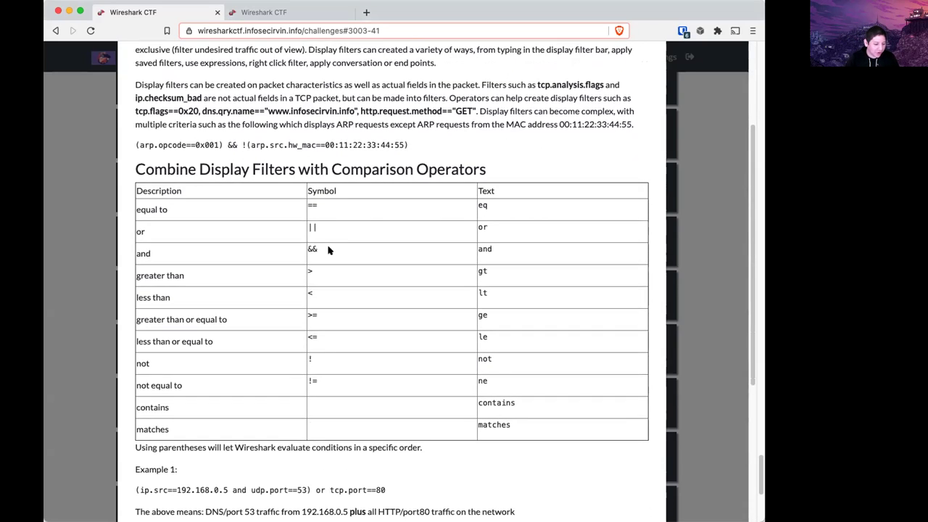
pyautogui.moveTo(337, 248); pyautogui.dragTo(283, 251)
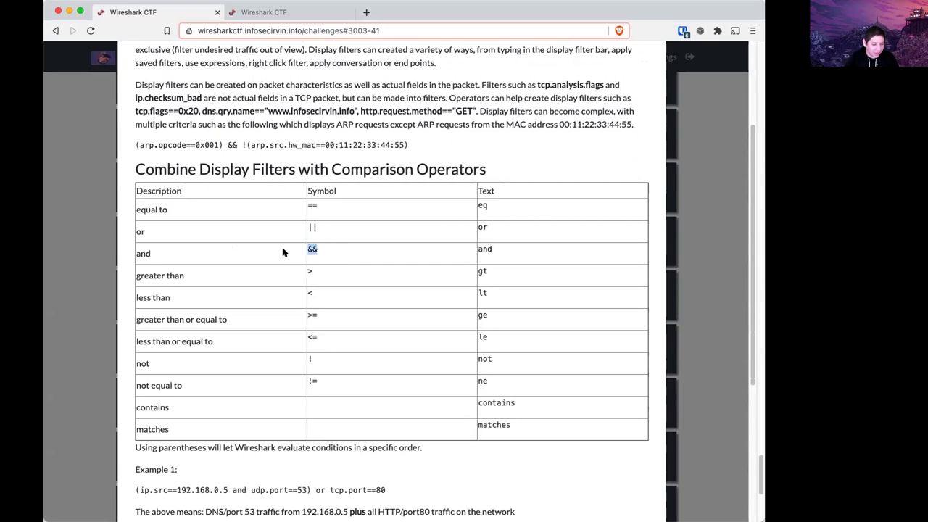
pyautogui.click(320, 258)
pyautogui.moveTo(493, 249); pyautogui.dragTo(474, 252)
pyautogui.click(502, 259)
pyautogui.scroll(-1, 504, 262)
pyautogui.moveTo(488, 382); pyautogui.dragTo(474, 380)
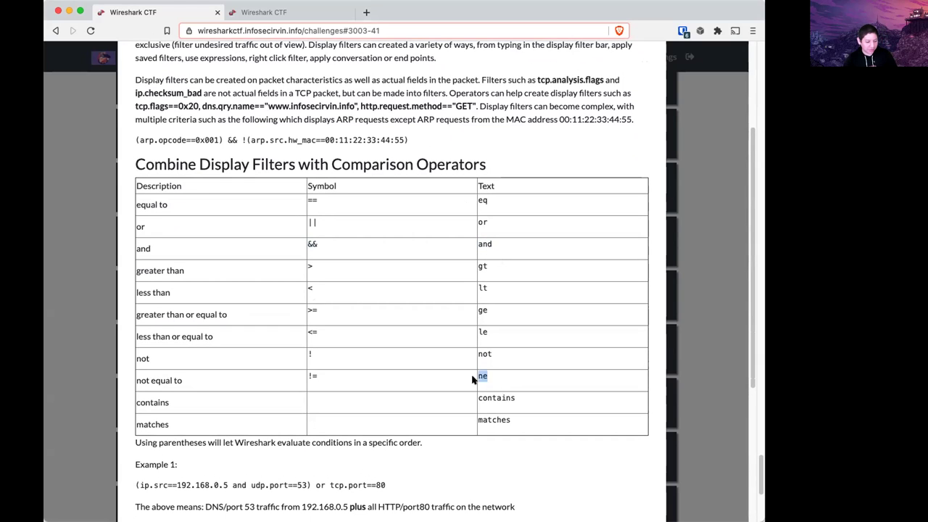
pyautogui.click(312, 382)
pyautogui.scroll(-1, 509, 380)
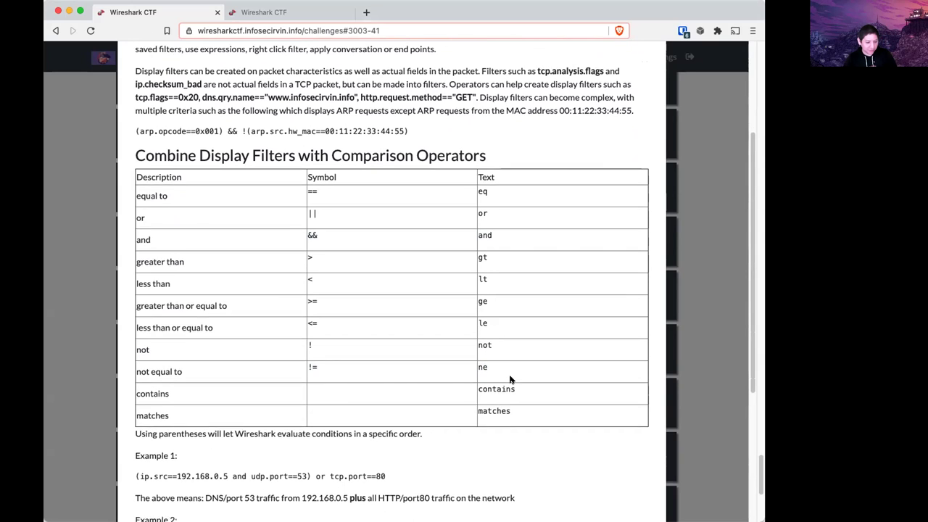
# Read the parentheses and regex filter examples in challenge 3003, and open its linked capture http-download-bad.pcapng.
pyautogui.scroll(-4, 435, 297)
pyautogui.scroll(-3, 444, 321)
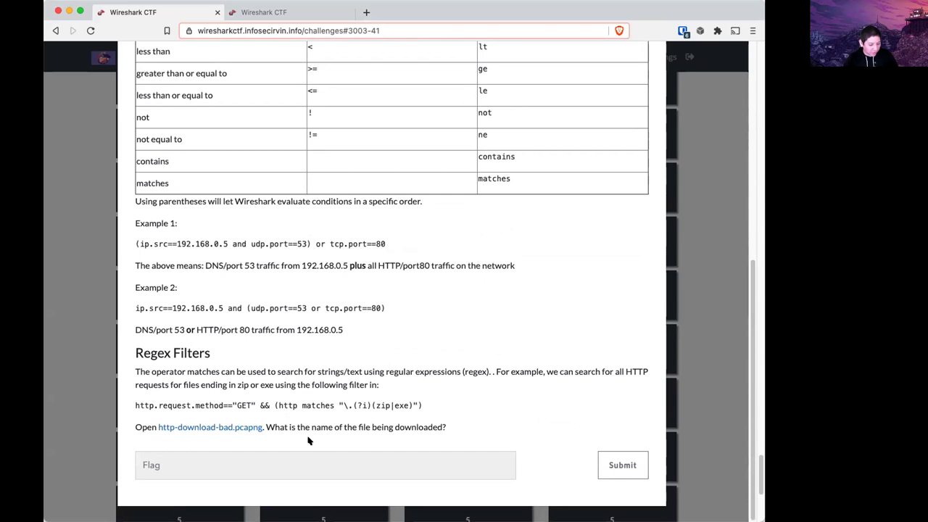
pyautogui.click(218, 428)
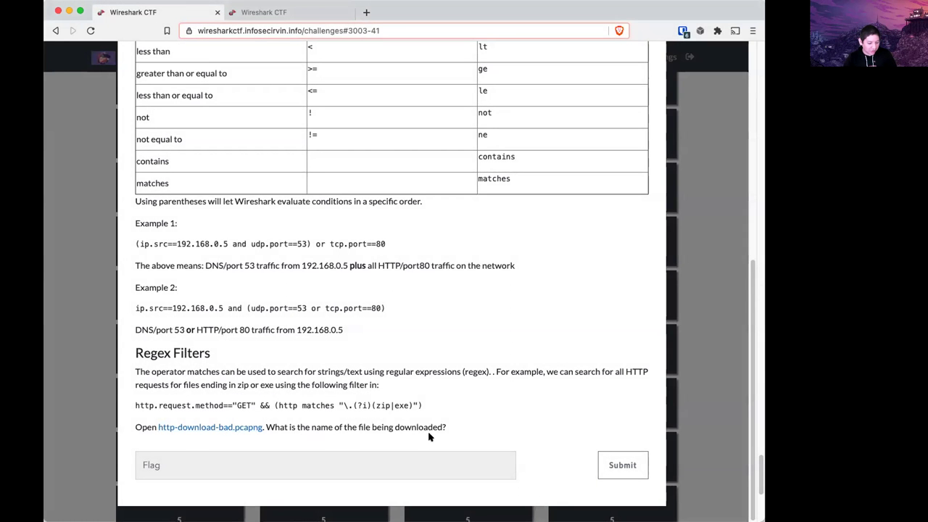
pyautogui.press('super+Tab')
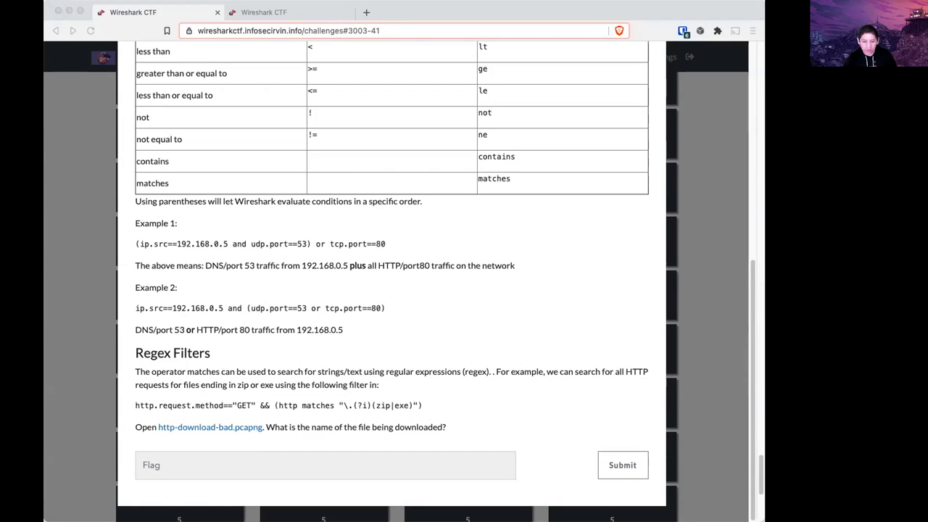
pyautogui.click(357, 403)
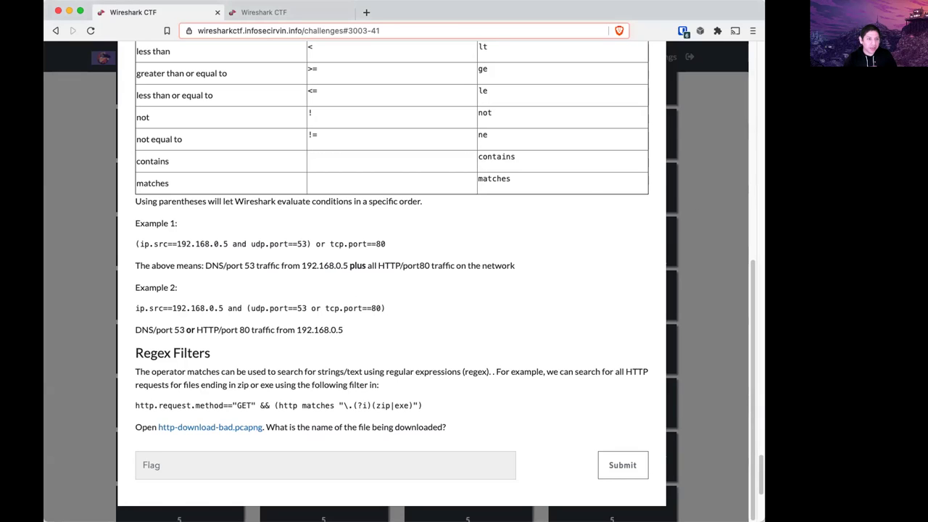
# Copy the lesson's filter http.request.method=="GET" && (http matches "\.(?i)(zip|exe)") and paste it as the display filter for http-download-bad.pcapng in Wireshark.
pyautogui.press('super+Tab')
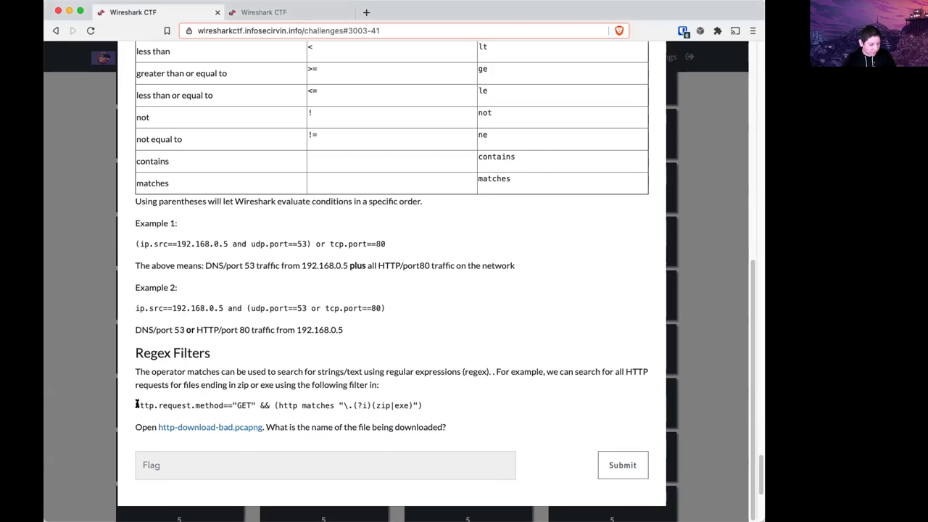
pyautogui.tripleClick(426, 403)
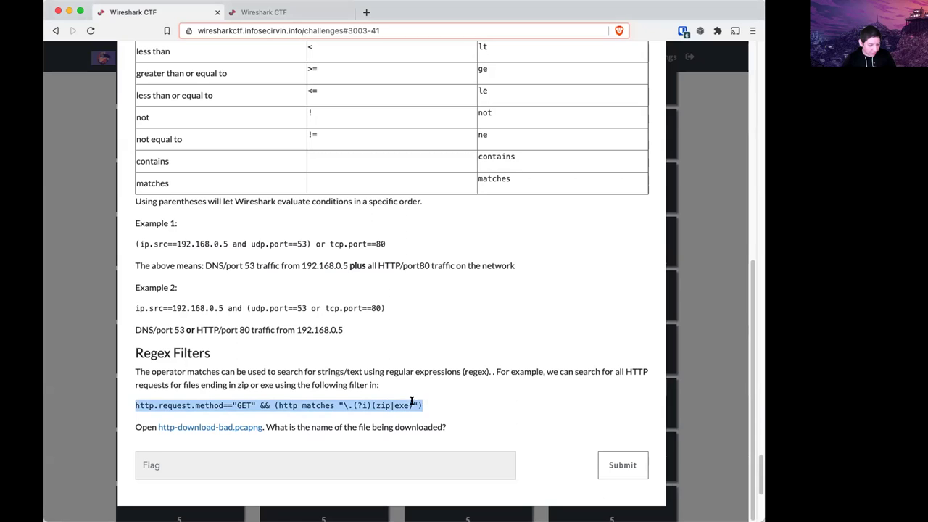
pyautogui.rightClick(412, 403)
pyautogui.click(424, 383)
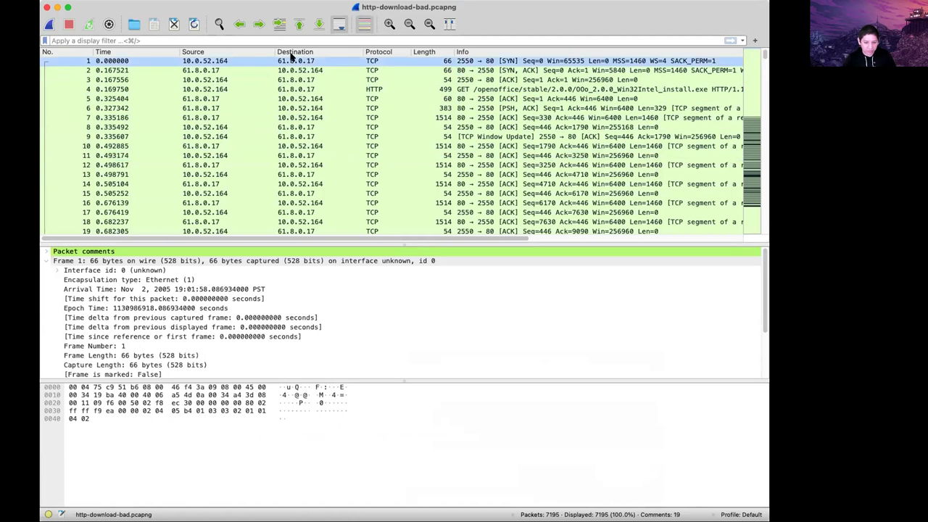
pyautogui.press('super+v')
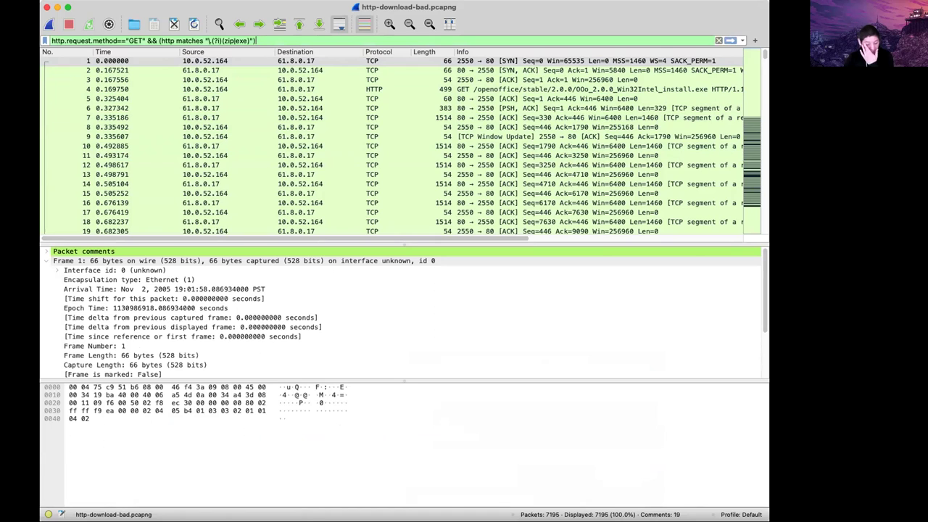
pyautogui.press('super+Tab')
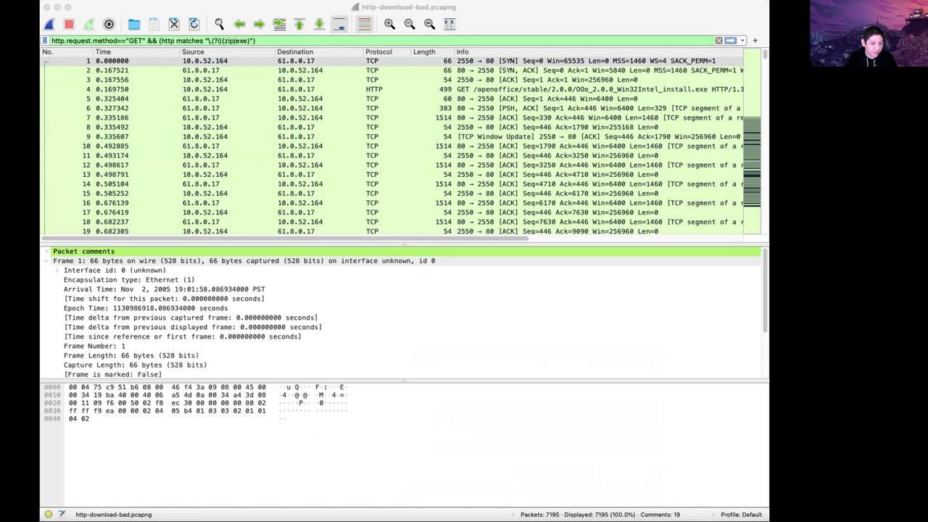
pyautogui.click(262, 40)
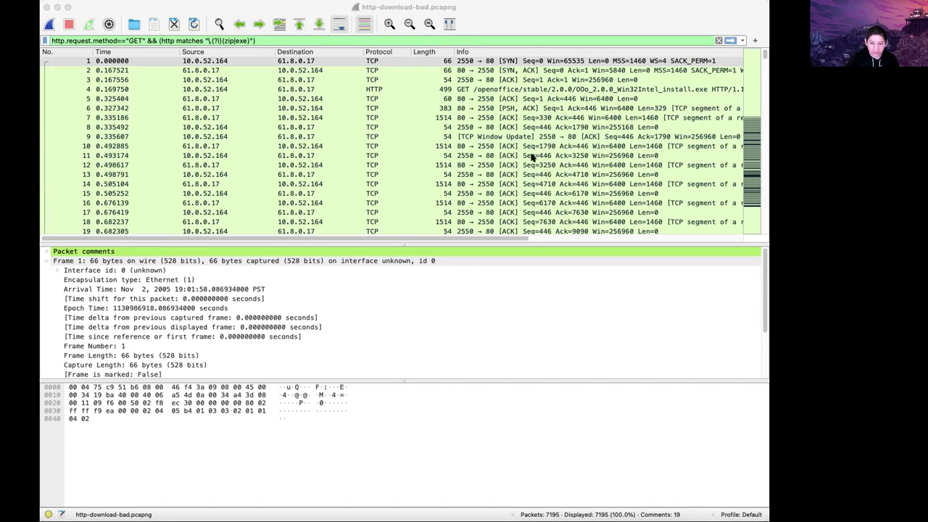
# Switch to the browser, close challenge 3004, and look through challenge 3005 about the file downloaded in http-slow-filexfer.pcapng.
pyautogui.press('super+Tab')
pyautogui.press('super+Tab')
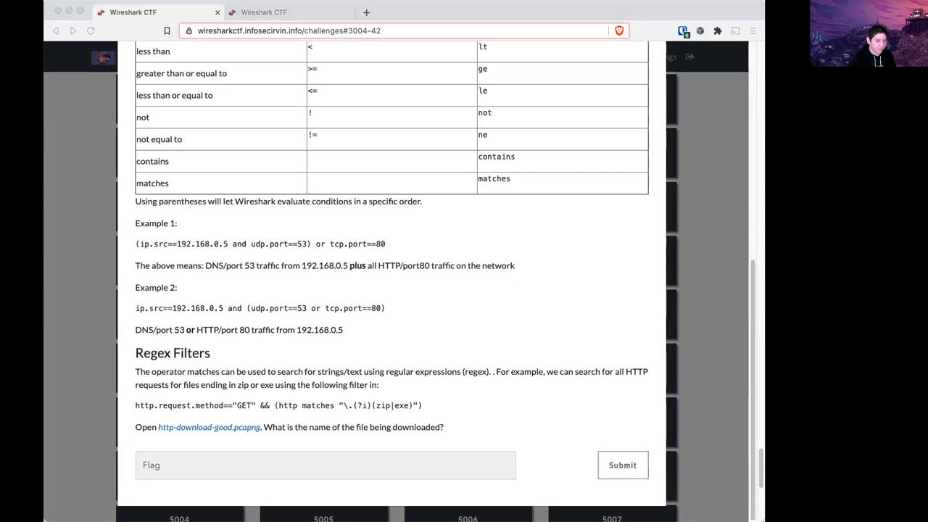
pyautogui.click(693, 247)
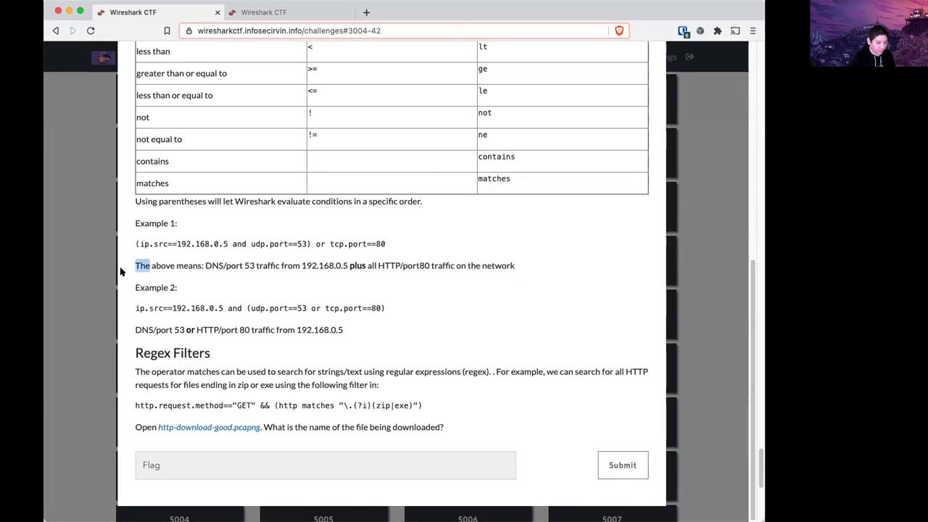
pyautogui.click(107, 270)
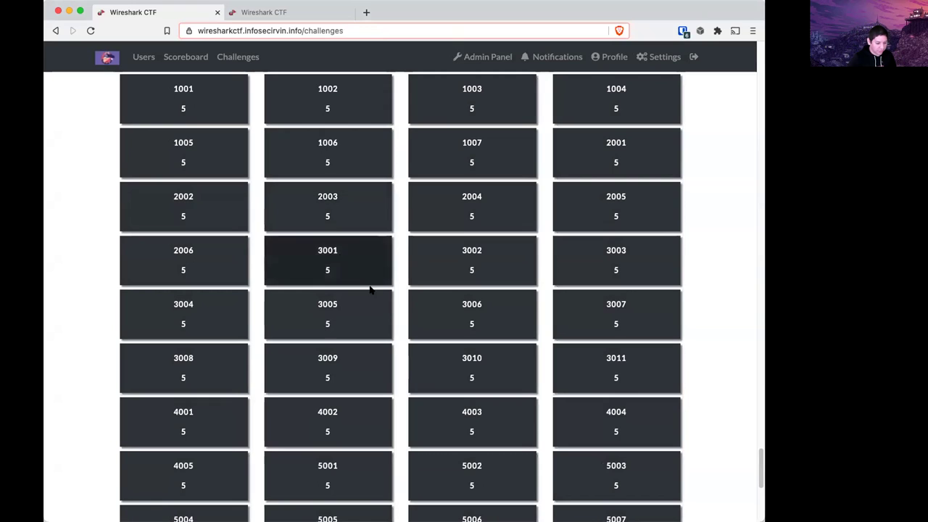
pyautogui.click(356, 307)
pyautogui.scroll(-10, 398, 244)
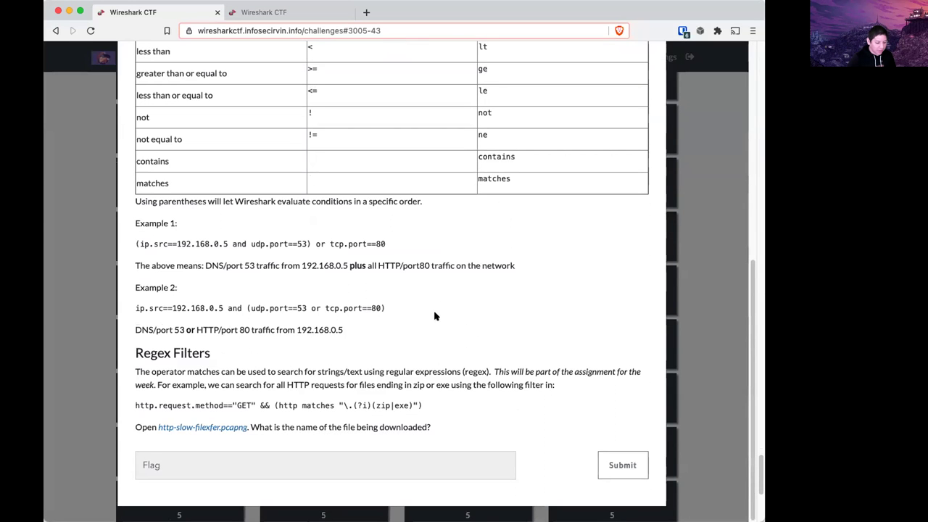
pyautogui.scroll(1, 415, 361)
pyautogui.scroll(10, 414, 365)
pyautogui.scroll(-10, 425, 372)
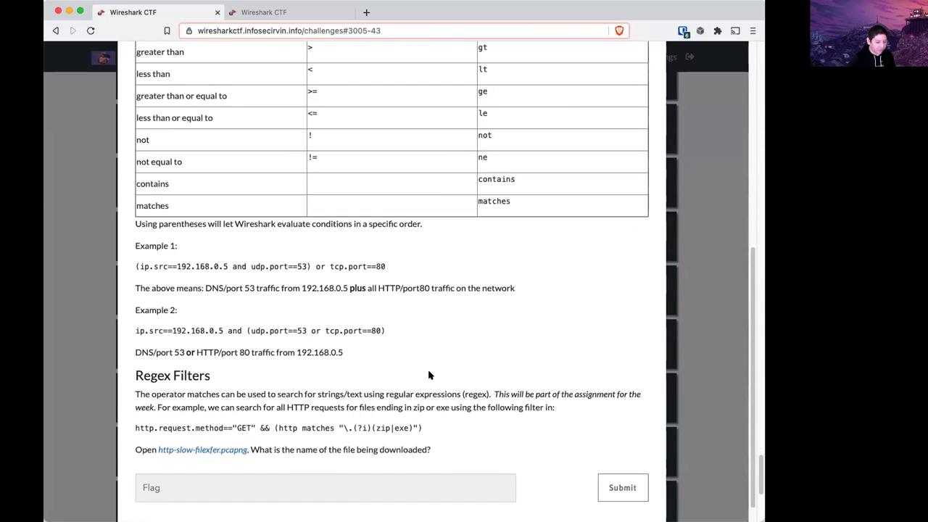
# Switch to Wireshark and examine the filtered HTTP GET request in http-download-bad.pcapng for the name of the downloaded file.
pyautogui.press('super+Tab')
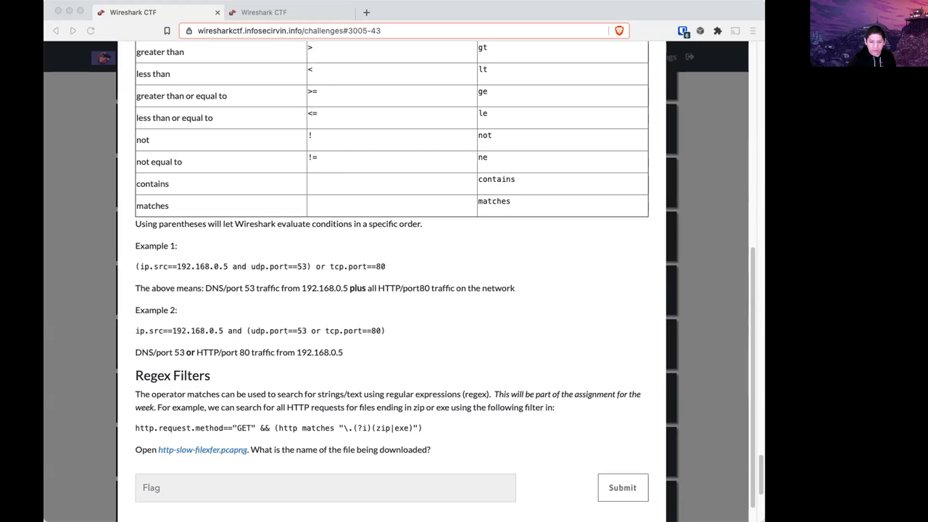
pyautogui.press('super+Tab')
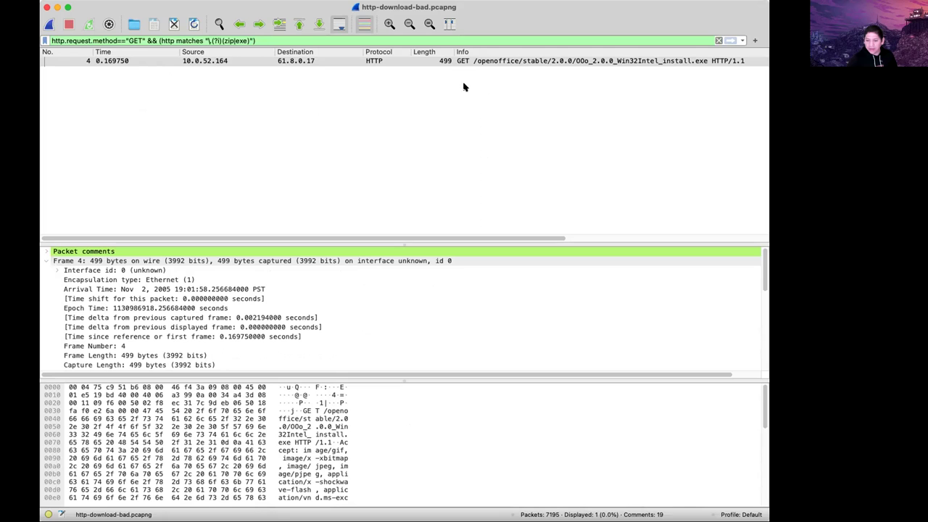
pyautogui.click(476, 63)
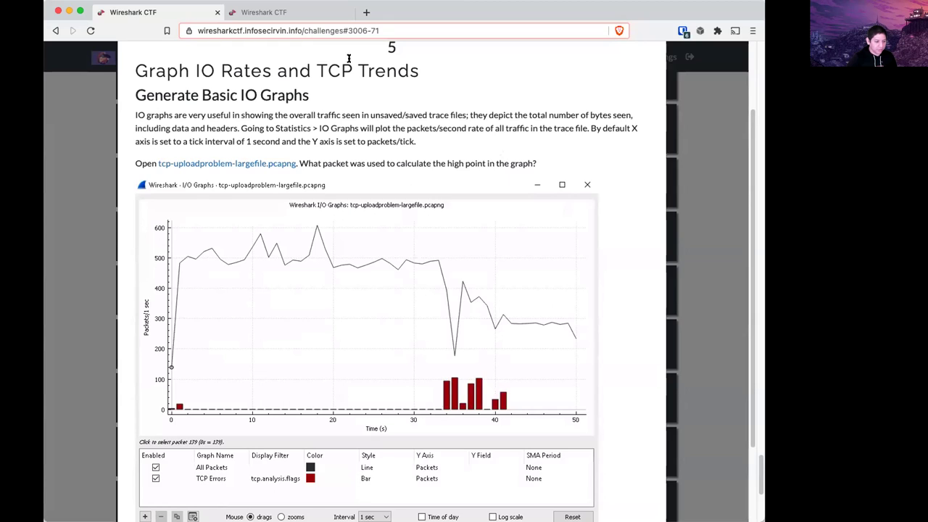
# Refresh the CTF scoreboard in the browser and review the Top 10 Users graph and the full standings.
pyautogui.click(264, 12)
pyautogui.click(90, 31)
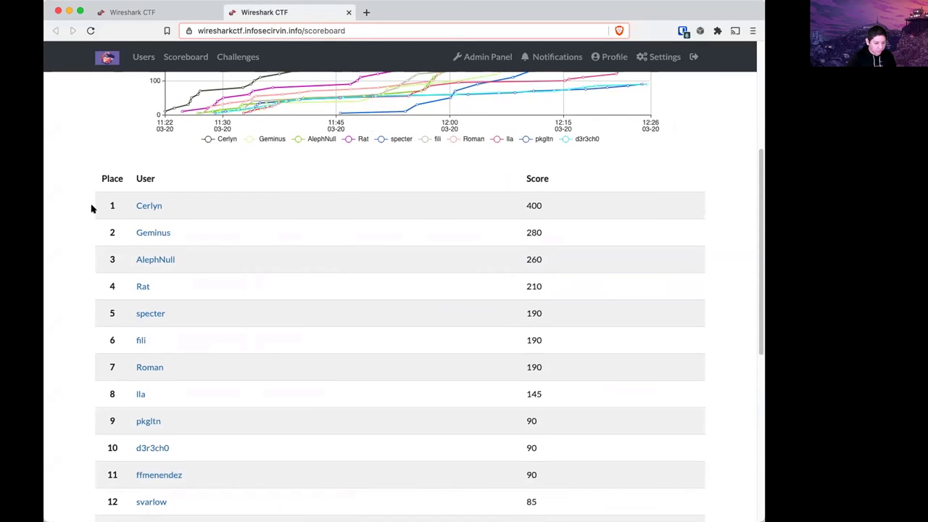
pyautogui.scroll(5, 92, 209)
pyautogui.scroll(-2, 93, 205)
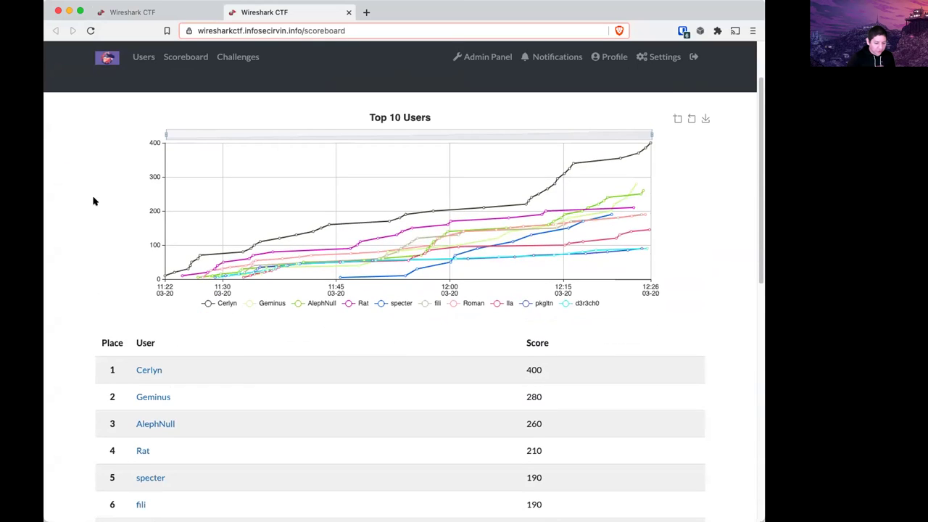
pyautogui.scroll(-2, 92, 200)
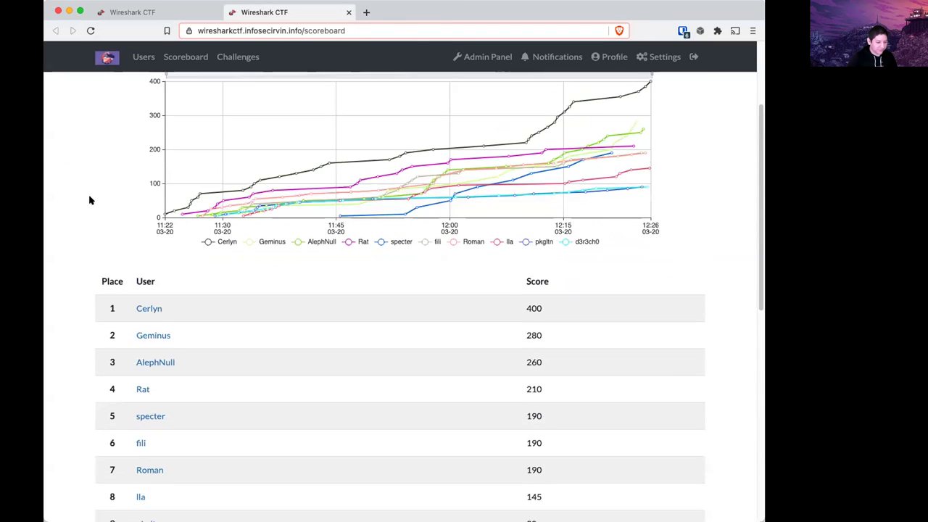
pyautogui.scroll(-1, 89, 199)
pyautogui.scroll(-2, 92, 190)
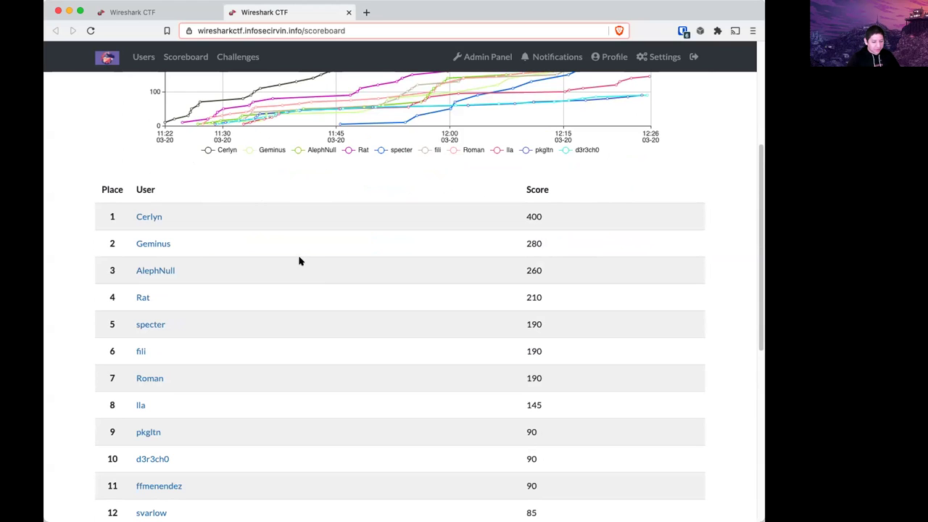
pyautogui.scroll(-1, 287, 245)
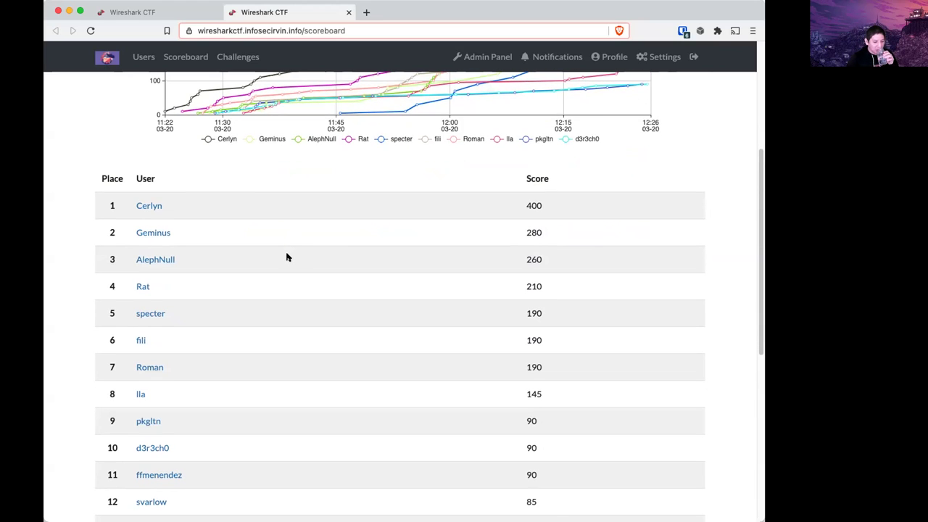
pyautogui.scroll(-1, 288, 248)
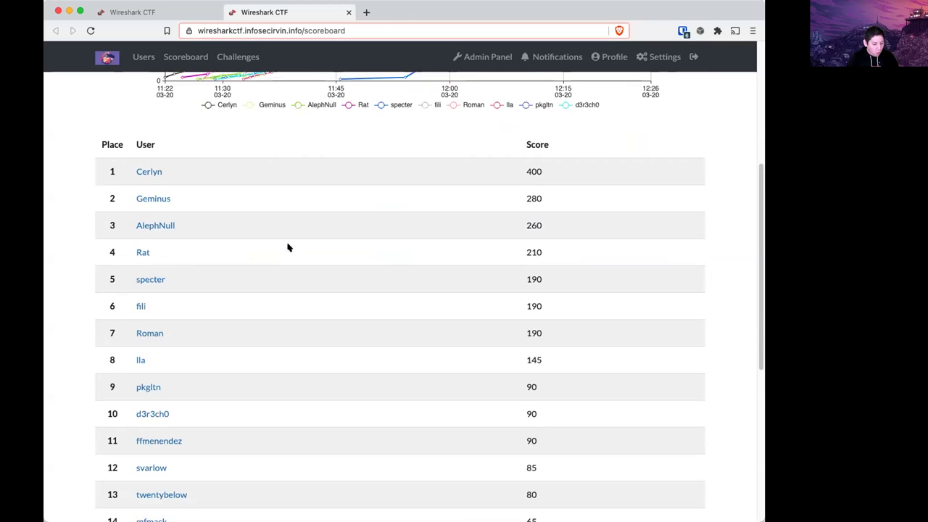
pyautogui.scroll(-5, 288, 248)
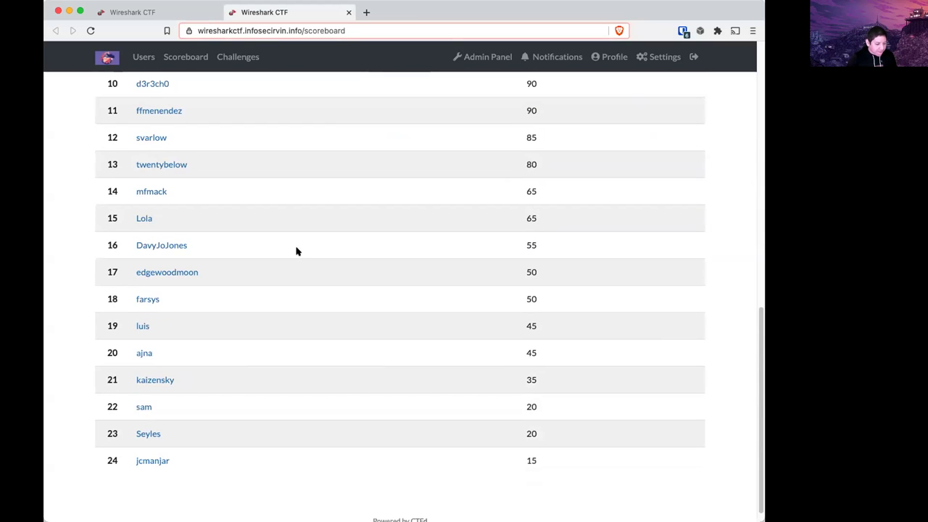
pyautogui.scroll(10, 310, 277)
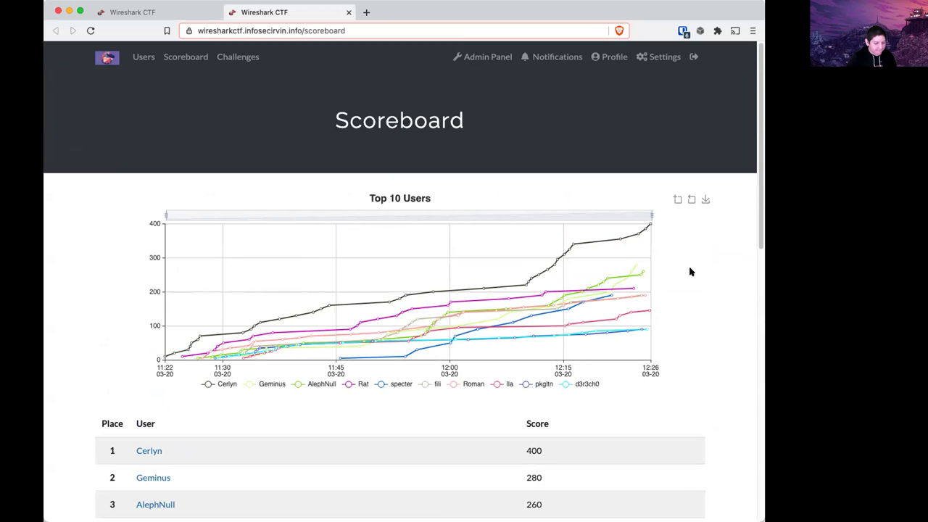
# Review the CTF scoreboard standings down to the last place and return to the Top 10 Users graph.
pyautogui.scroll(-10, 713, 284)
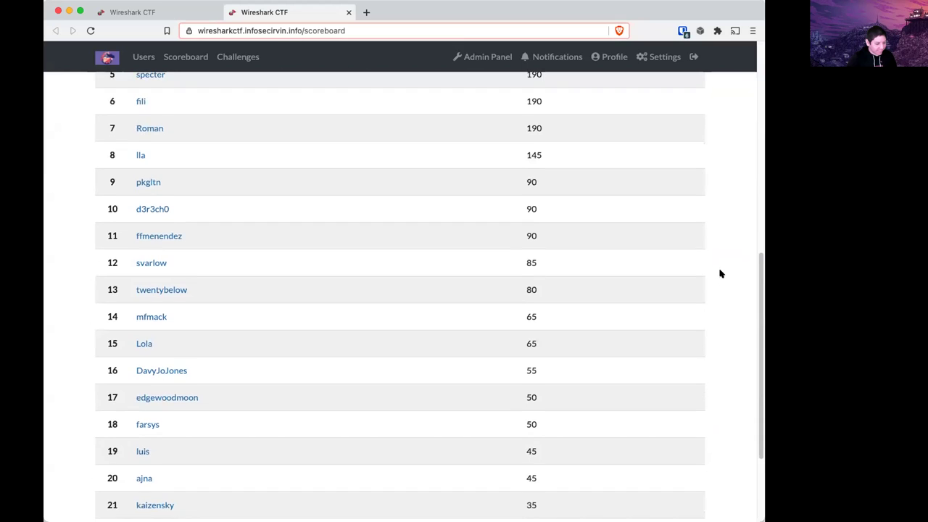
pyautogui.scroll(-3, 720, 273)
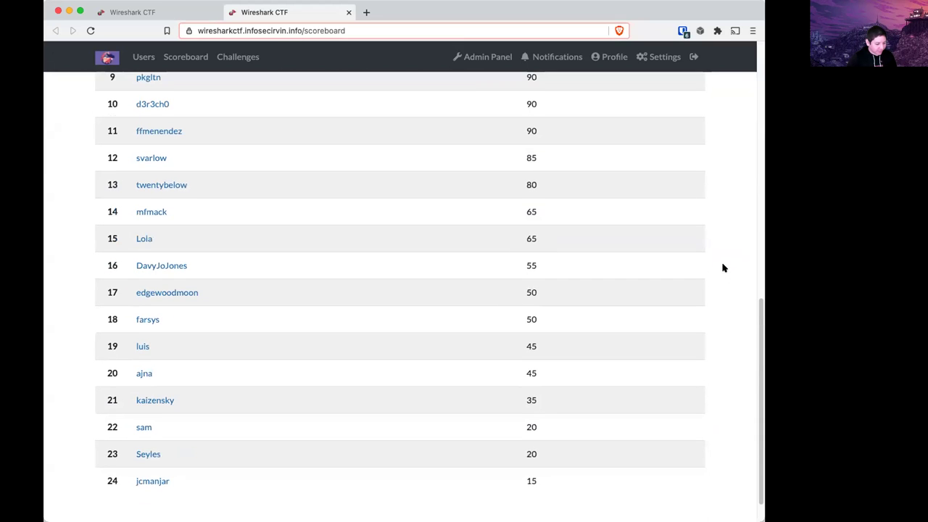
pyautogui.scroll(13, 723, 265)
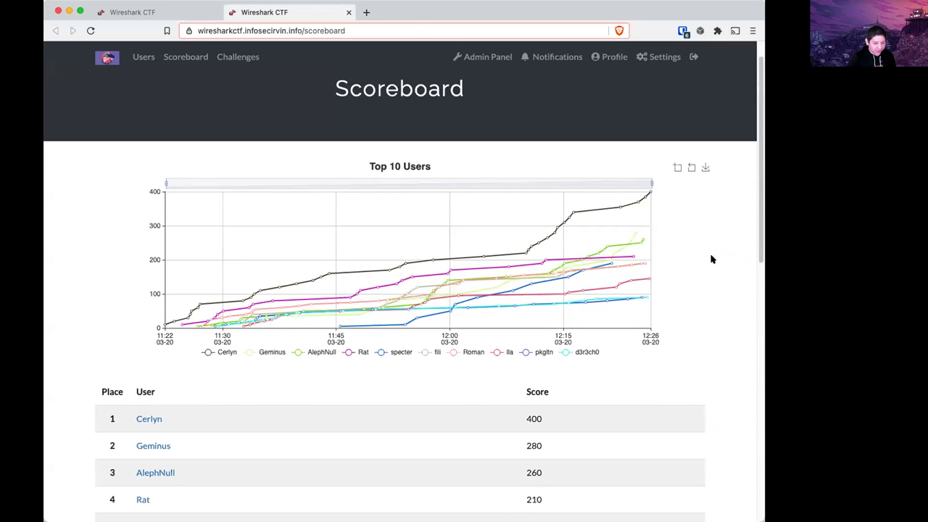
# Return to the challenges, briefly open challenge 3005, and reopen challenge 3006 to read its I/O graph question.
pyautogui.click(166, 15)
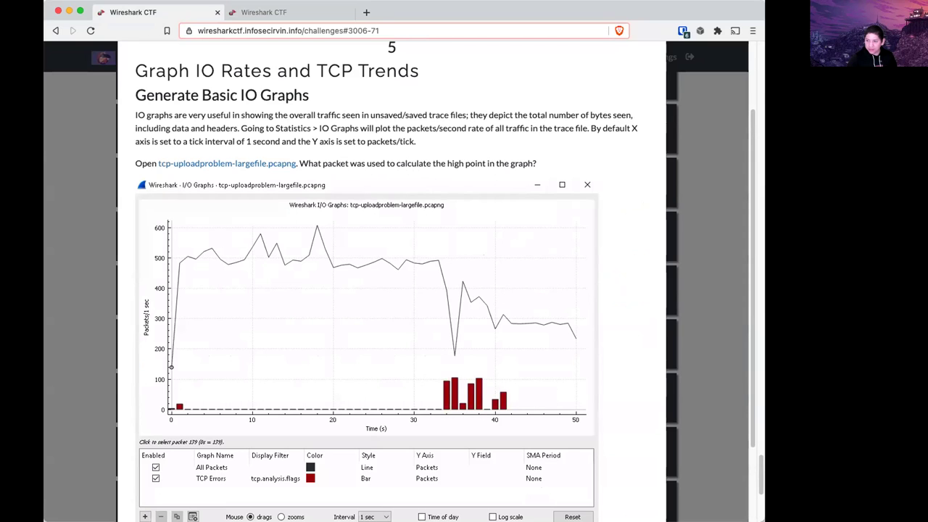
pyautogui.scroll(1, 364, 327)
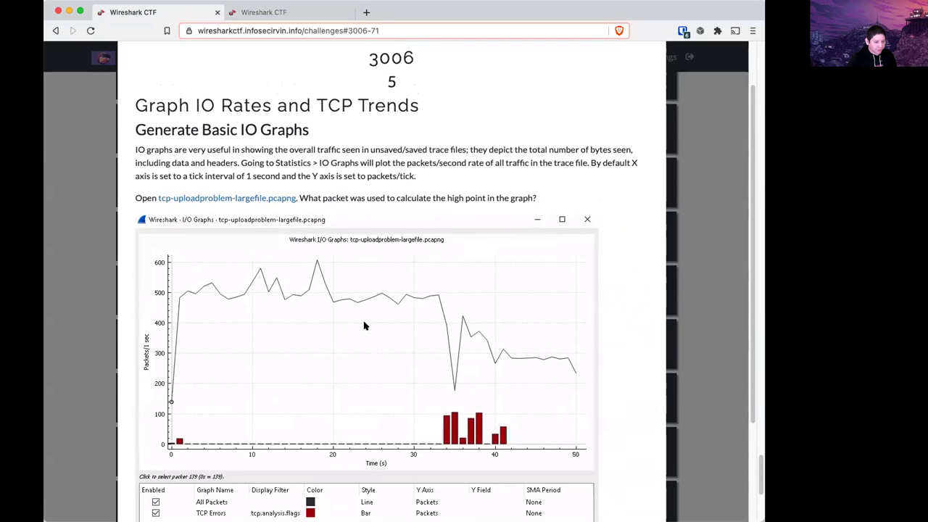
pyautogui.click(673, 341)
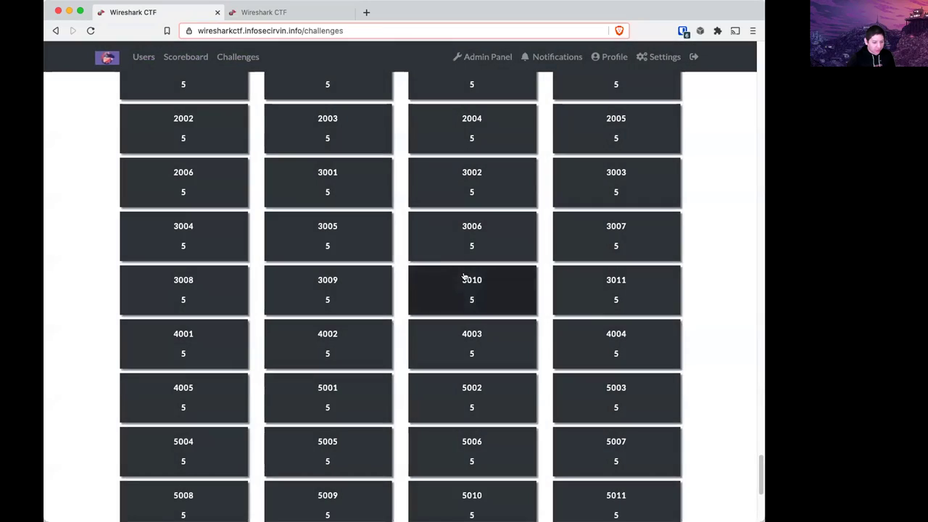
pyautogui.click(342, 239)
pyautogui.click(722, 237)
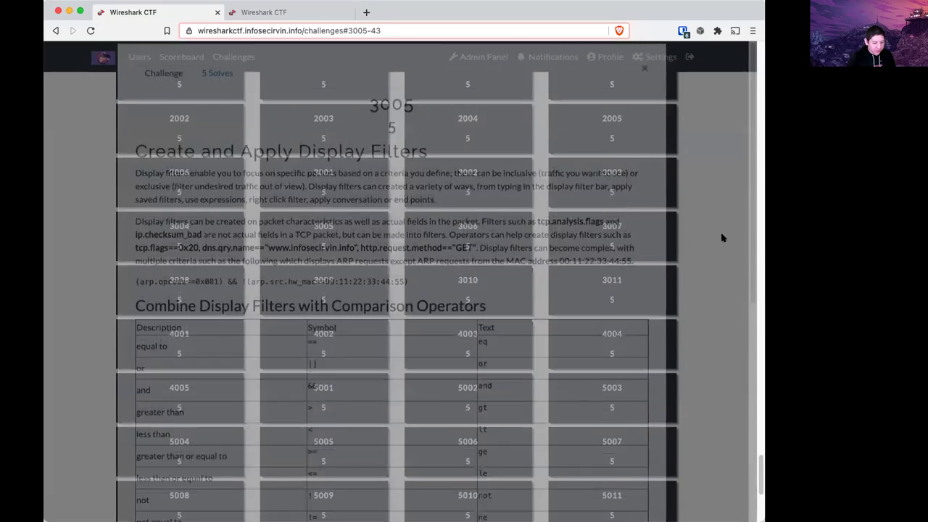
pyautogui.click(418, 228)
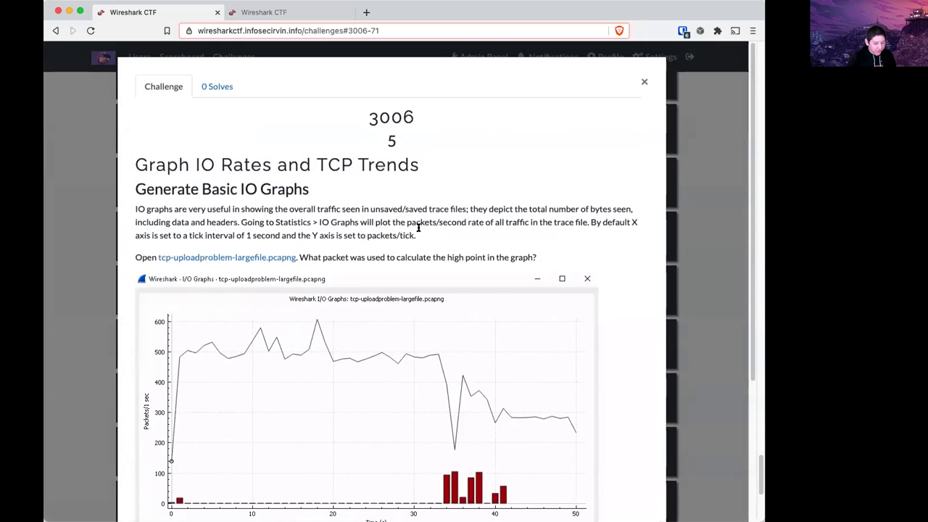
pyautogui.scroll(-2, 503, 306)
pyautogui.scroll(-1, 505, 308)
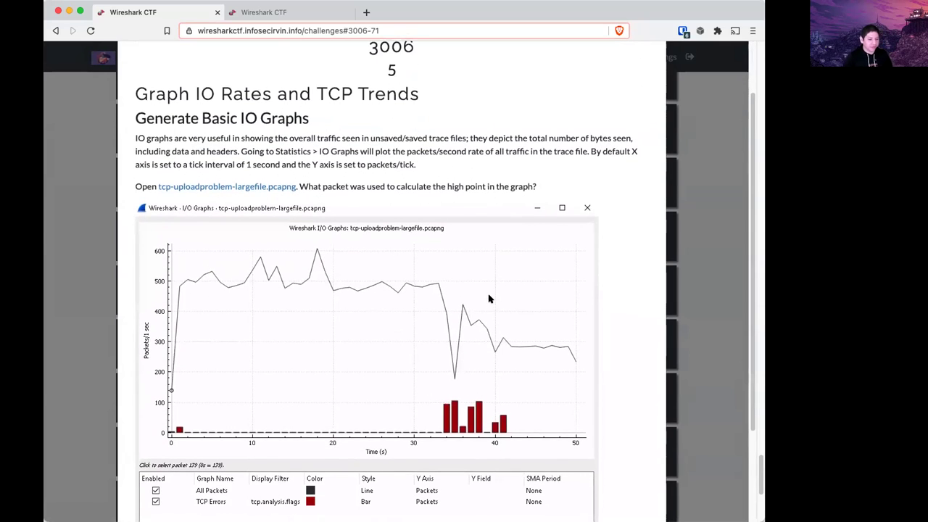
pyautogui.scroll(-1, 482, 299)
pyautogui.scroll(-3, 464, 217)
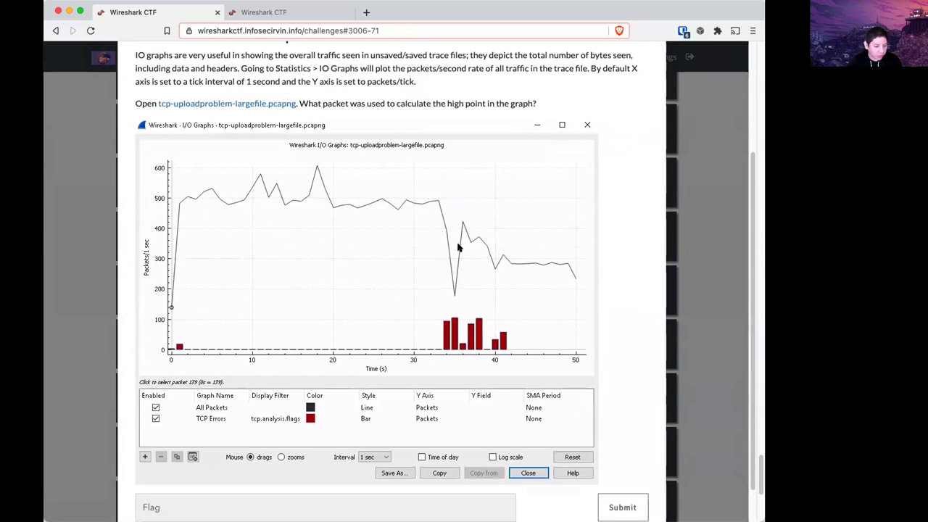
# Download tcp-uploadproblem-largefile.pcapng from challenge 3006 and highlight the lesson's reference to IO Graphs.
pyautogui.click(192, 106)
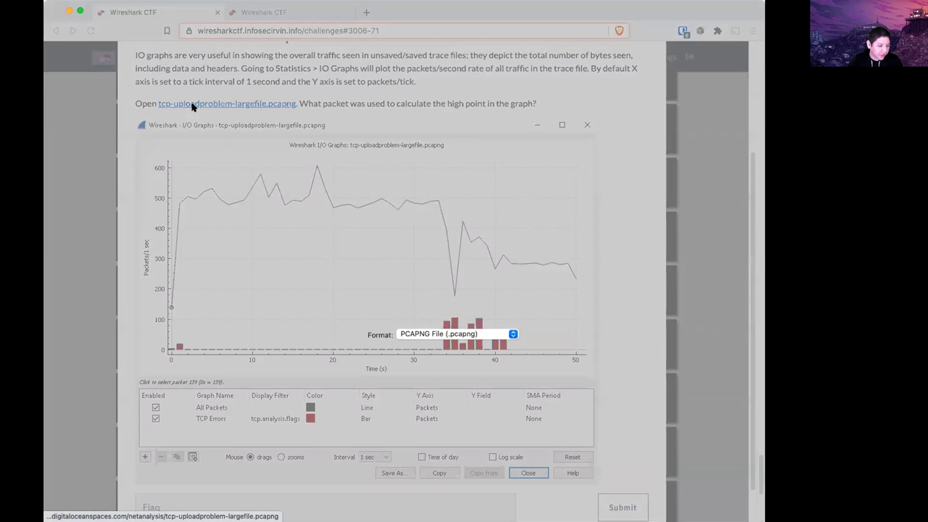
pyautogui.click(594, 369)
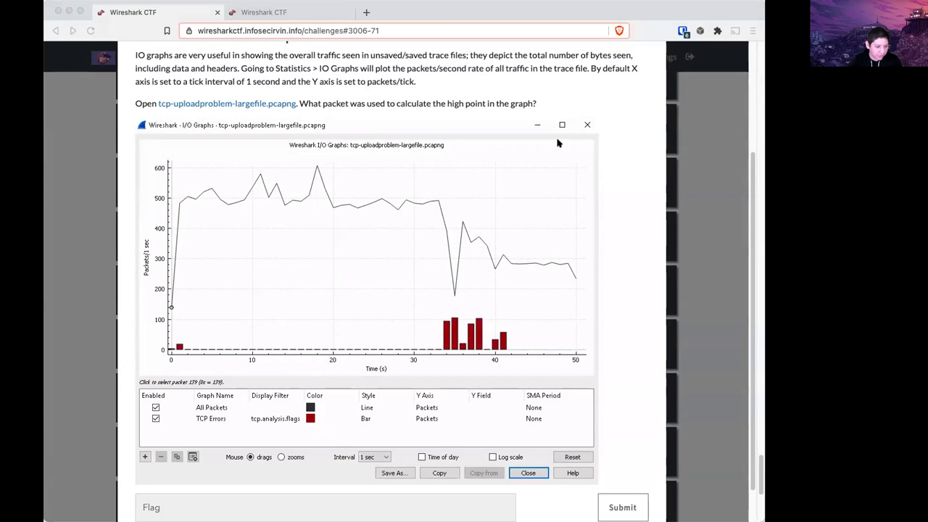
pyautogui.scroll(1, 444, 223)
pyautogui.scroll(1, 444, 222)
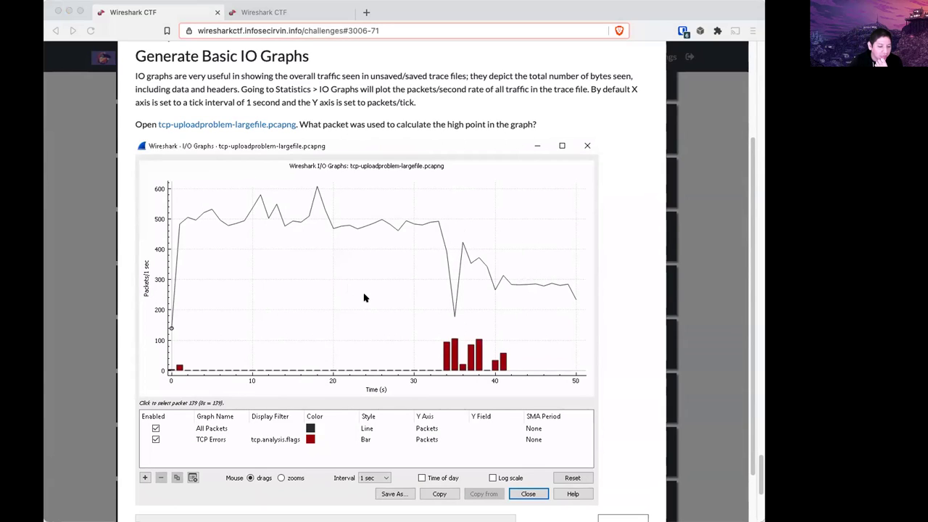
pyautogui.click(290, 109)
pyautogui.moveTo(276, 89); pyautogui.dragTo(355, 89)
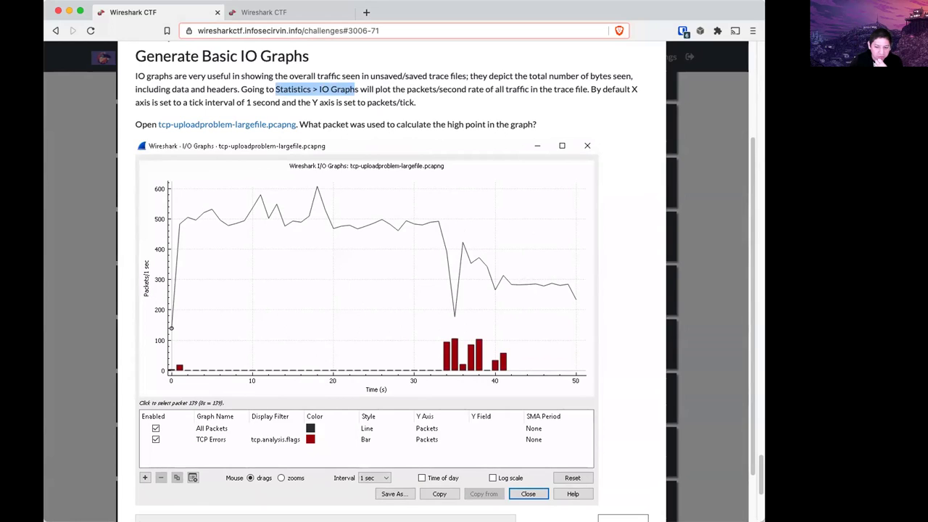
# Switch to Wireshark's I/O Graphs for tcp-uploadproblem-largefile.pcapng and set the All Packets graph's Y axis to Packets.
pyautogui.press('super+Tab')
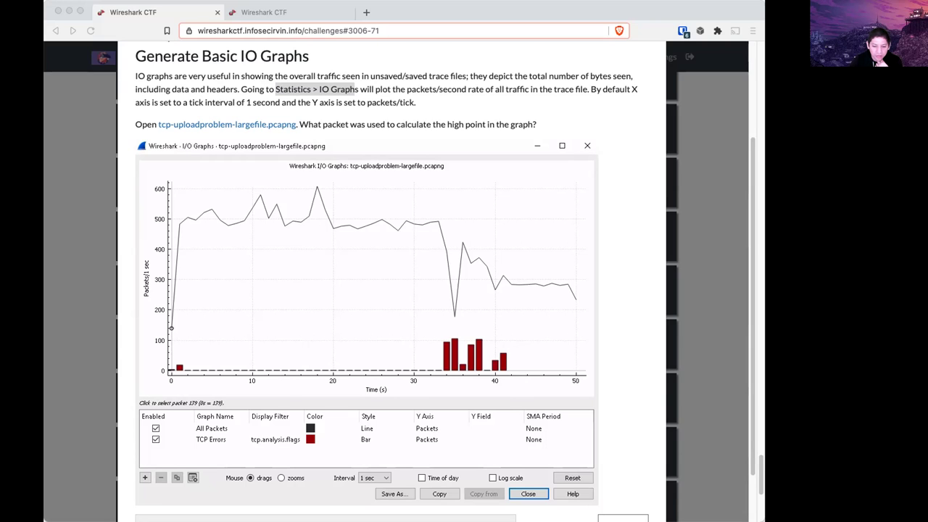
pyautogui.press('super+Tab')
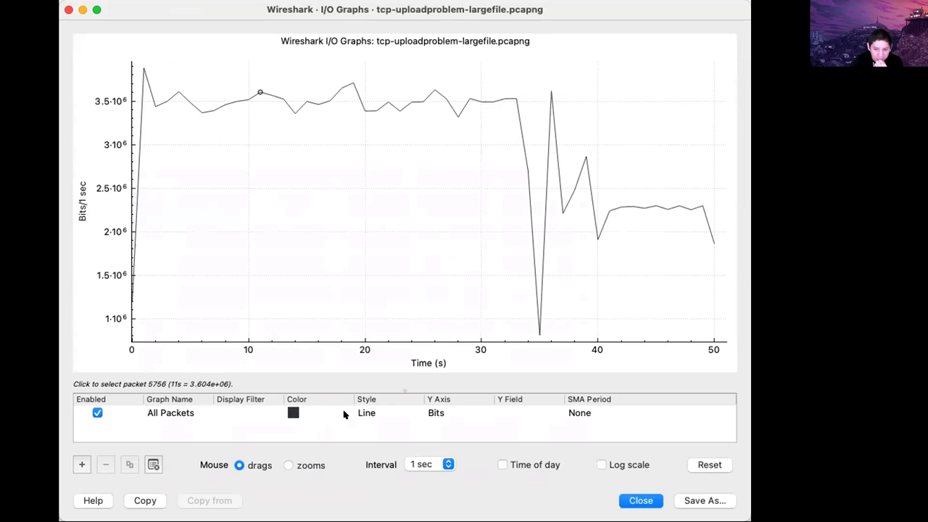
pyautogui.click(456, 413)
pyautogui.click(438, 413)
pyautogui.click(438, 412)
pyautogui.click(437, 387)
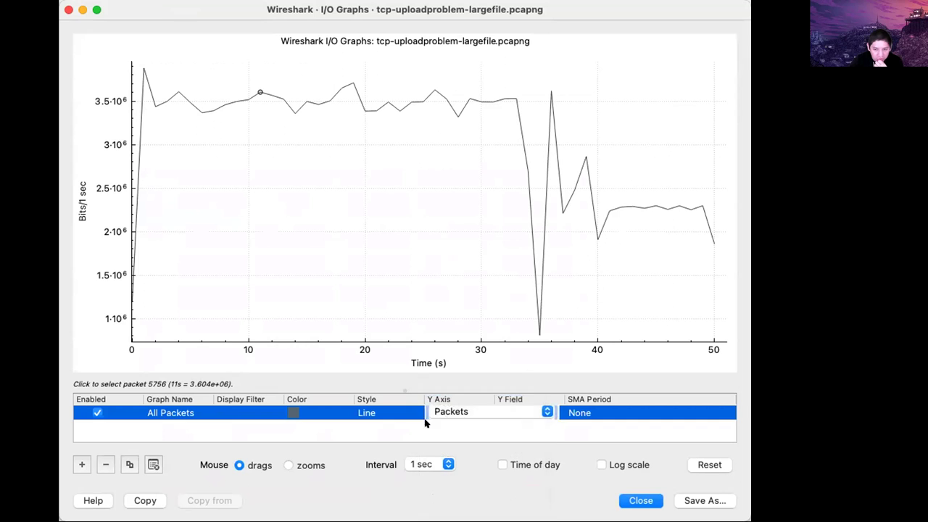
pyautogui.click(424, 428)
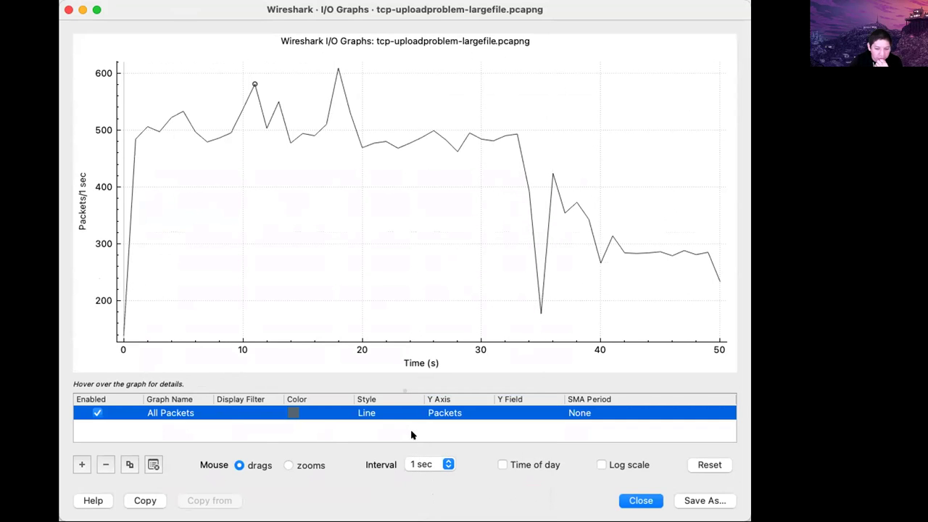
# Add and enable a second graph with the display filter tcp.analysis.flags.
pyautogui.click(84, 466)
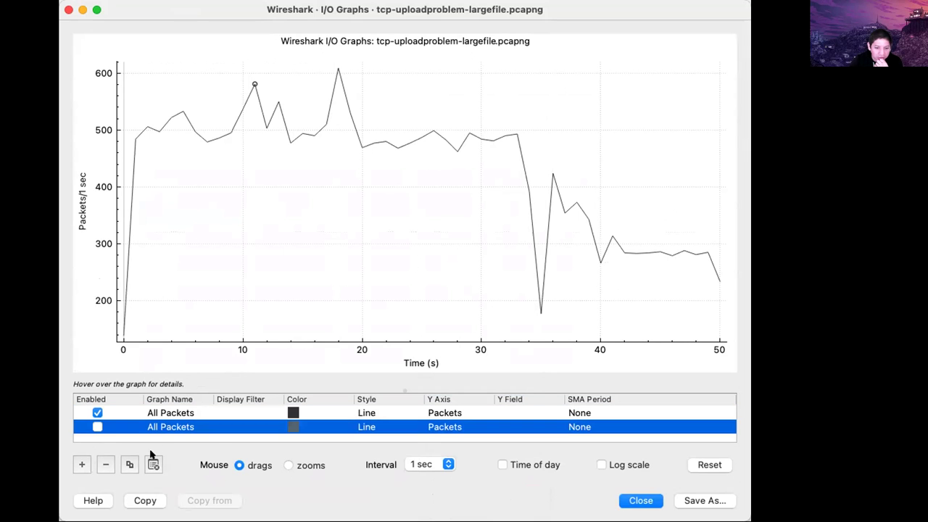
pyautogui.click(97, 427)
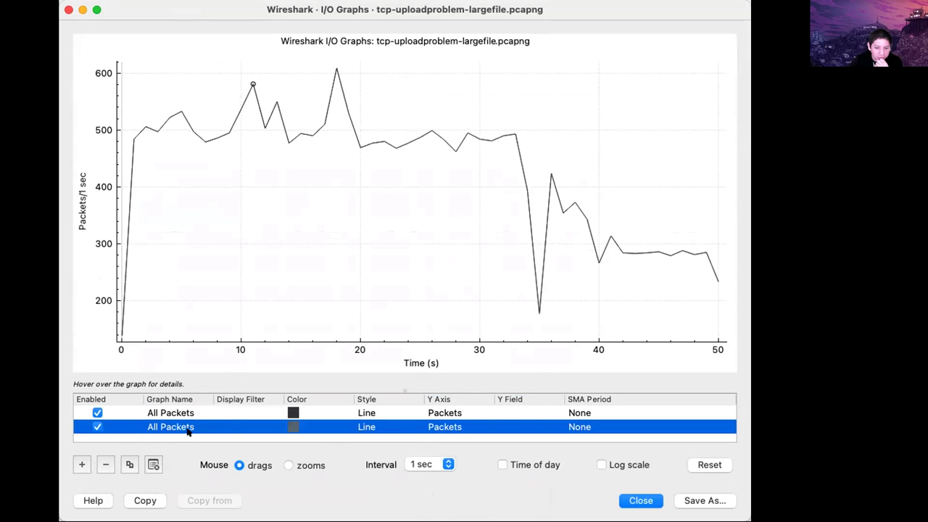
pyautogui.doubleClick(233, 426)
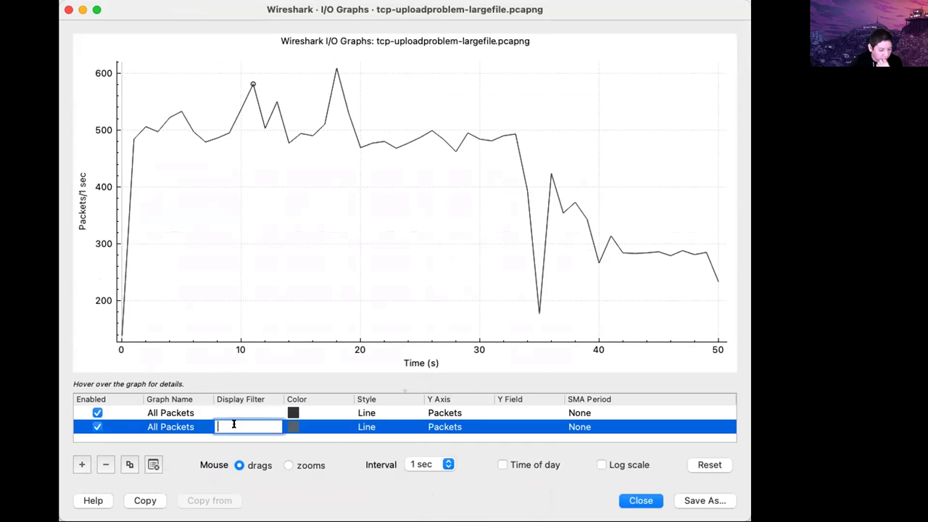
pyautogui.write('tc')
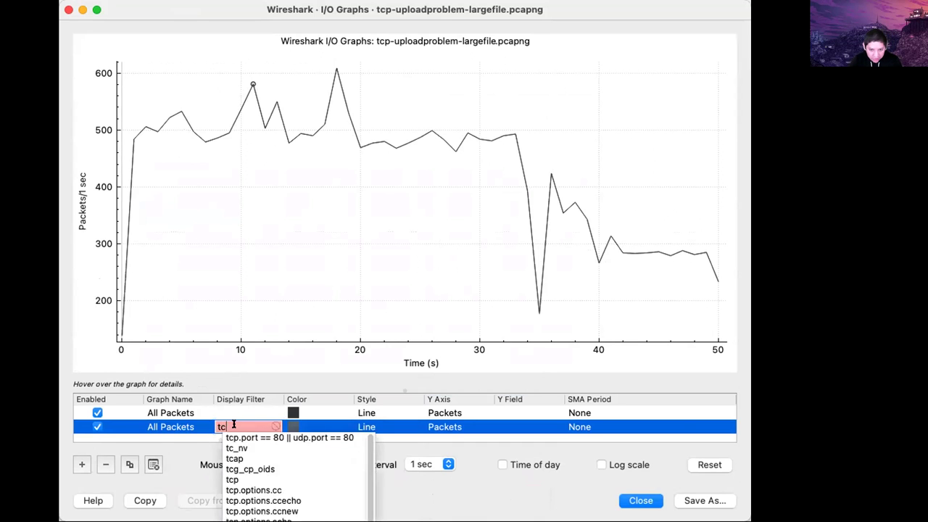
pyautogui.write('p.anal')
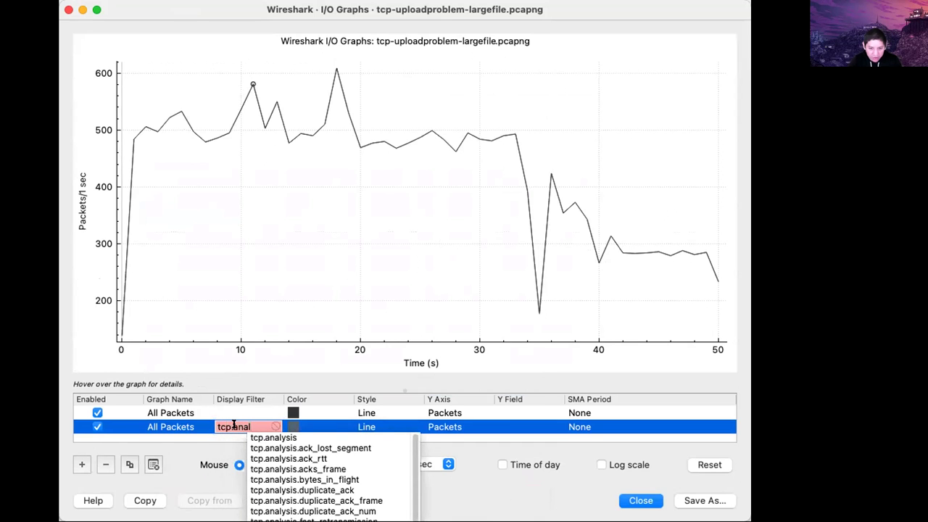
pyautogui.press('Return')
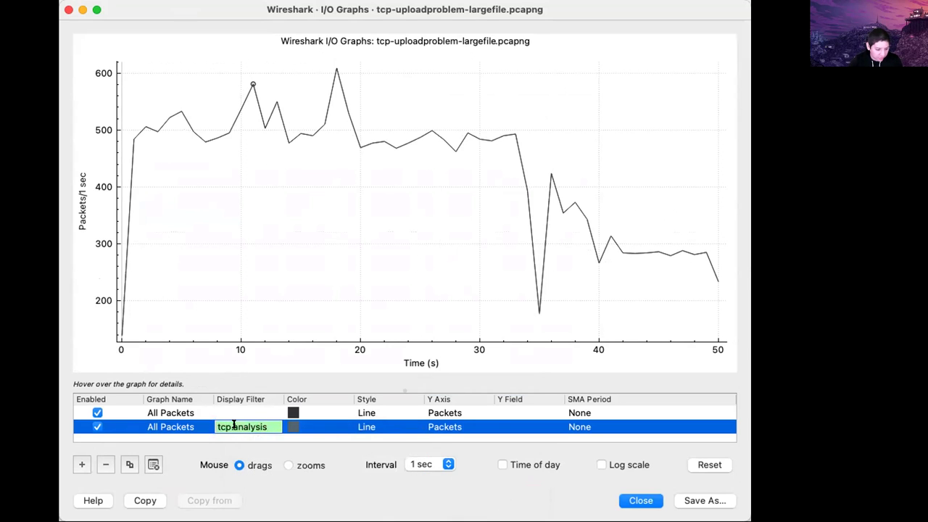
pyautogui.write('.flags')
pyautogui.press('Return')
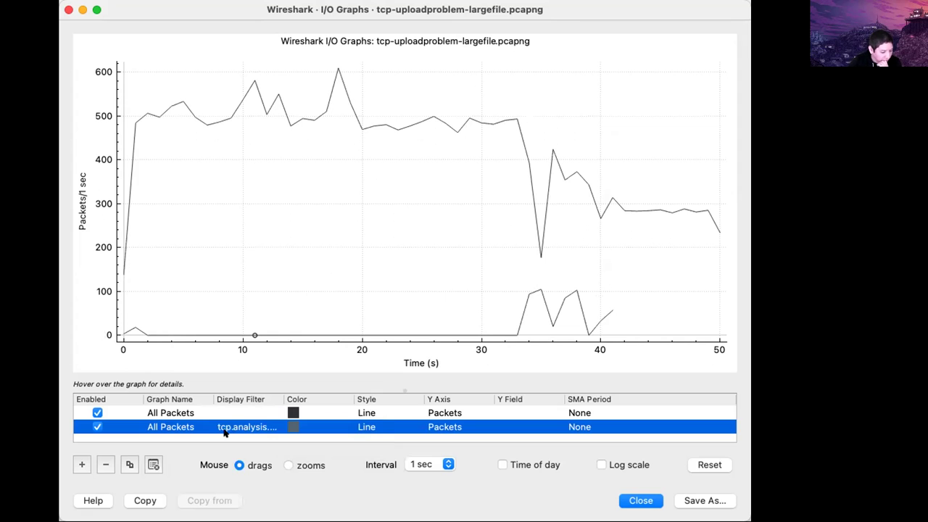
# Change the tcp.analysis.flags graph's style to Bar and its color to red, with red 255 and green 0.
pyautogui.doubleClick(375, 426)
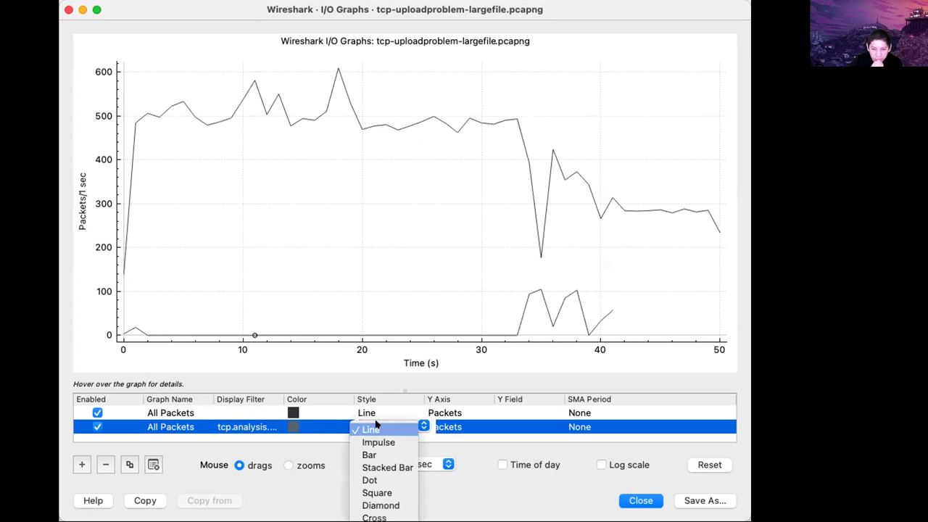
pyautogui.click(371, 455)
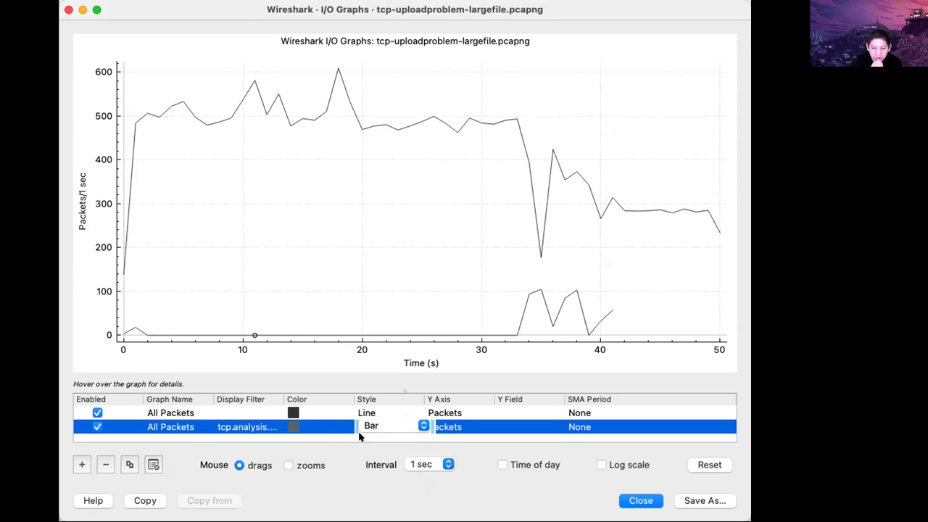
pyautogui.doubleClick(288, 426)
pyautogui.moveTo(332, 486); pyautogui.dragTo(412, 487)
pyautogui.moveTo(332, 514); pyautogui.dragTo(312, 516)
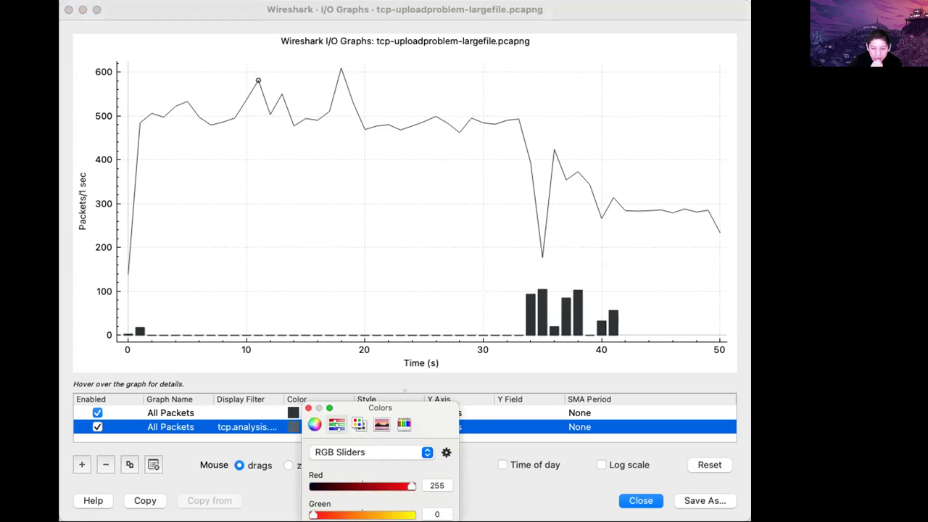
pyautogui.click(308, 408)
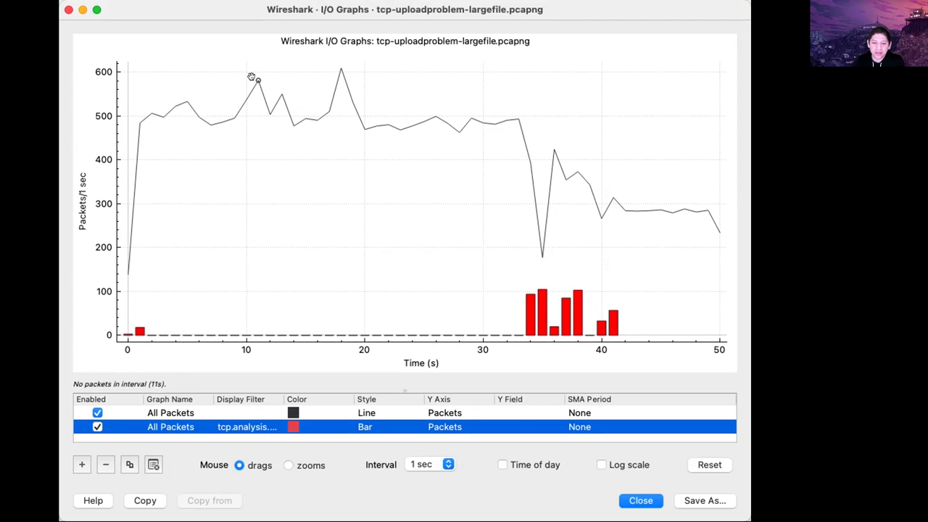
# Examine the highest peak in the I/O graph and select the All Packets graph to trace its points to packets.
pyautogui.click(338, 58)
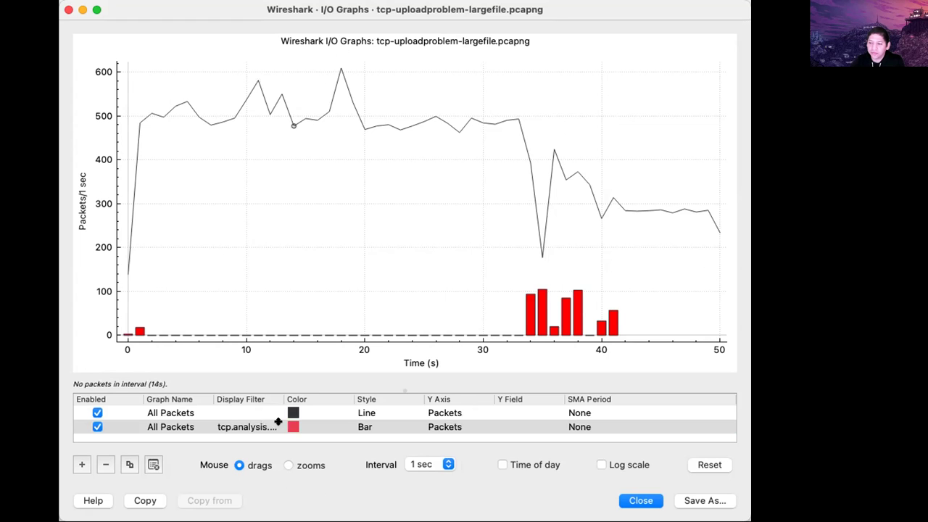
pyautogui.click(163, 426)
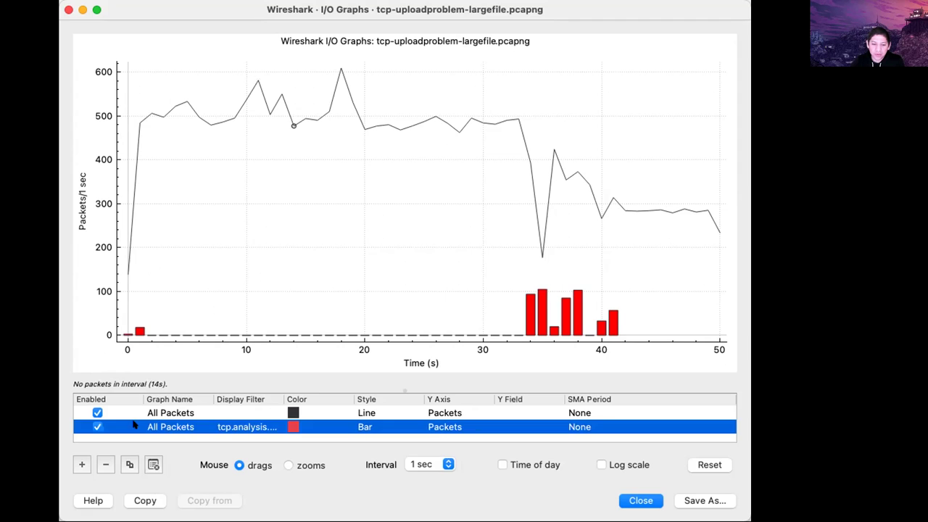
pyautogui.click(178, 413)
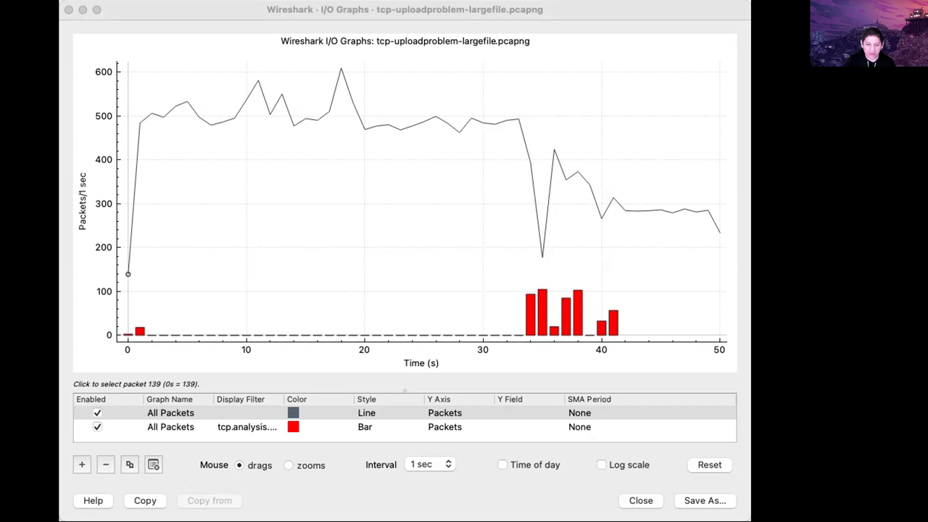
# Switch to the browser and look over the list of CTF challenges.
pyautogui.press('super+Tab')
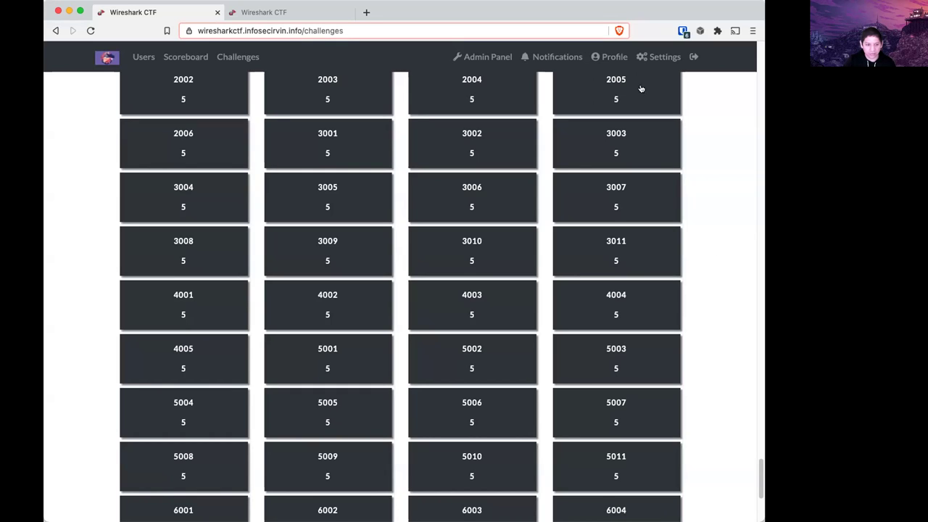
pyautogui.press('super+Tab')
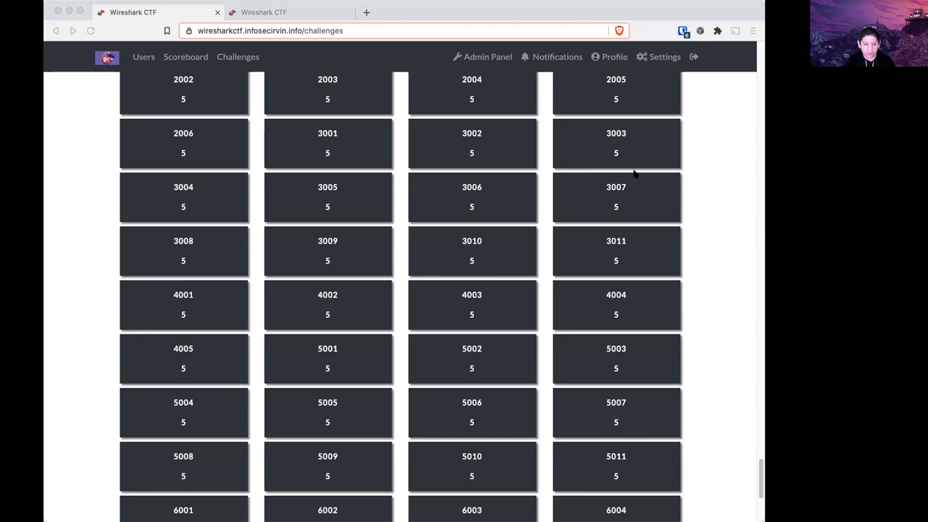
pyautogui.click(688, 180)
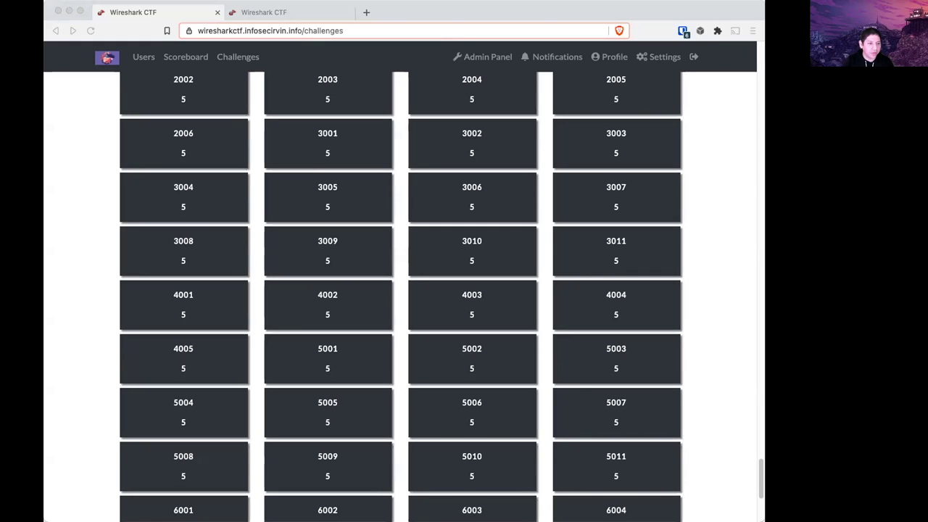
# Open challenge 601 in the Wireshark 101 section, read its question about exportable .jpg files, and close it.
pyautogui.click(110, 166)
pyautogui.scroll(-5, 102, 181)
pyautogui.scroll(10, 130, 196)
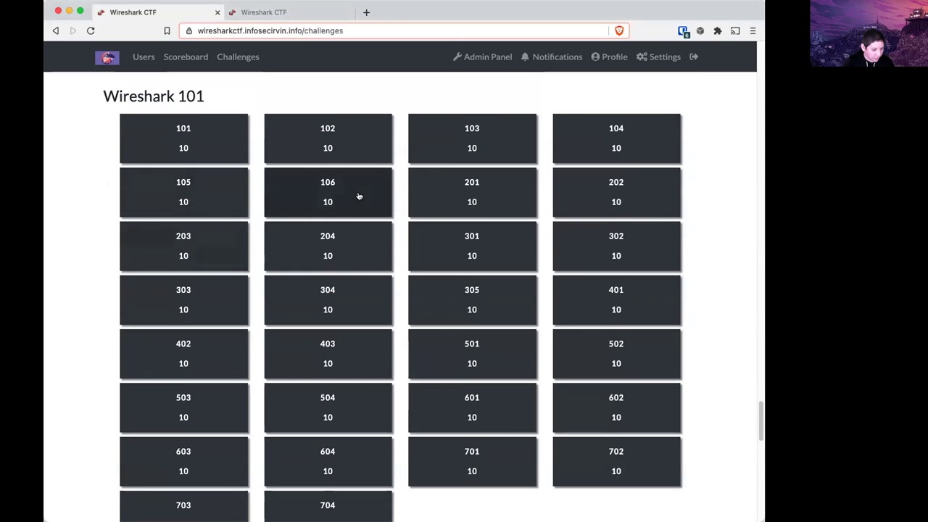
pyautogui.scroll(-1, 326, 380)
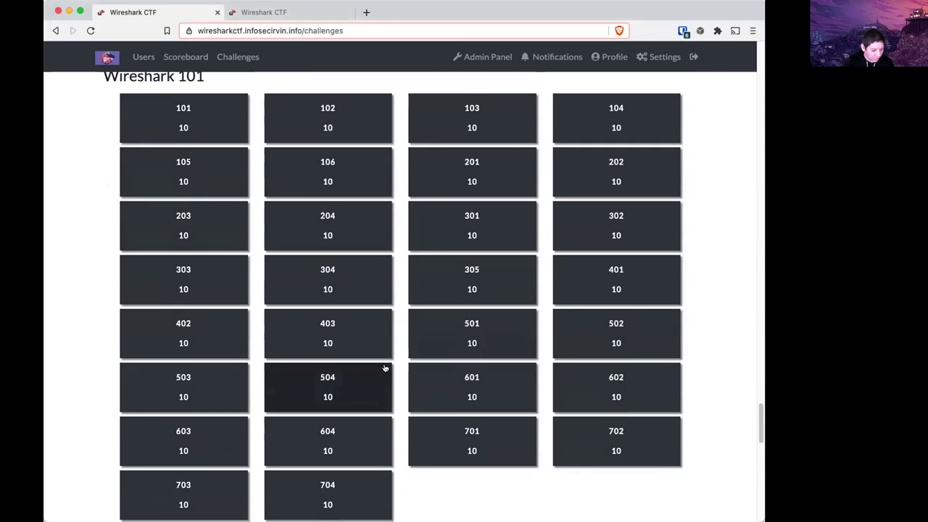
pyautogui.click(435, 389)
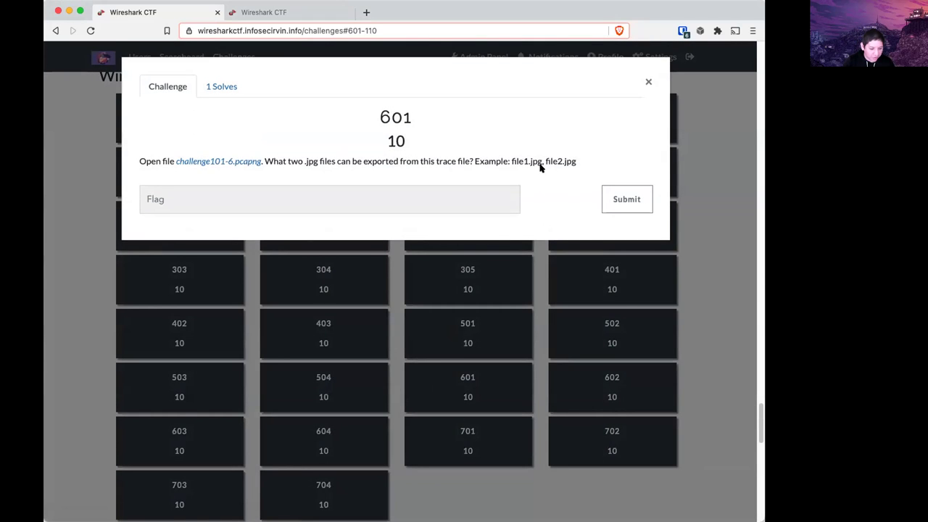
pyautogui.click(707, 253)
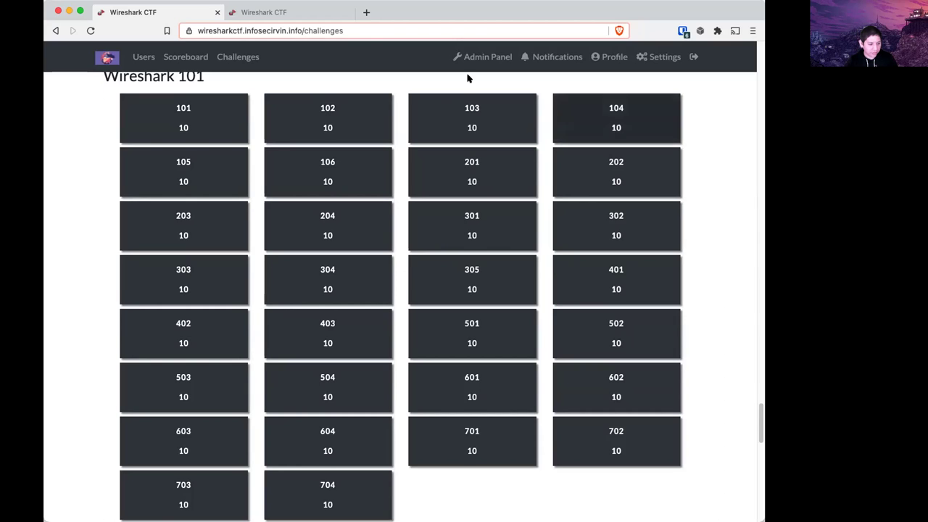
# View the scoreboard and examine the Top 10 Users graph and the full ranking of players.
pyautogui.click(275, 16)
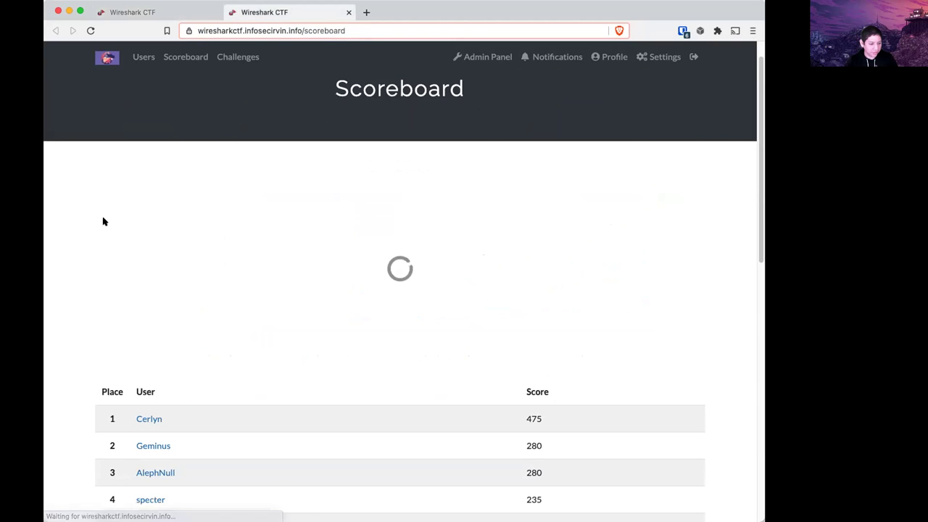
pyautogui.scroll(-5, 125, 258)
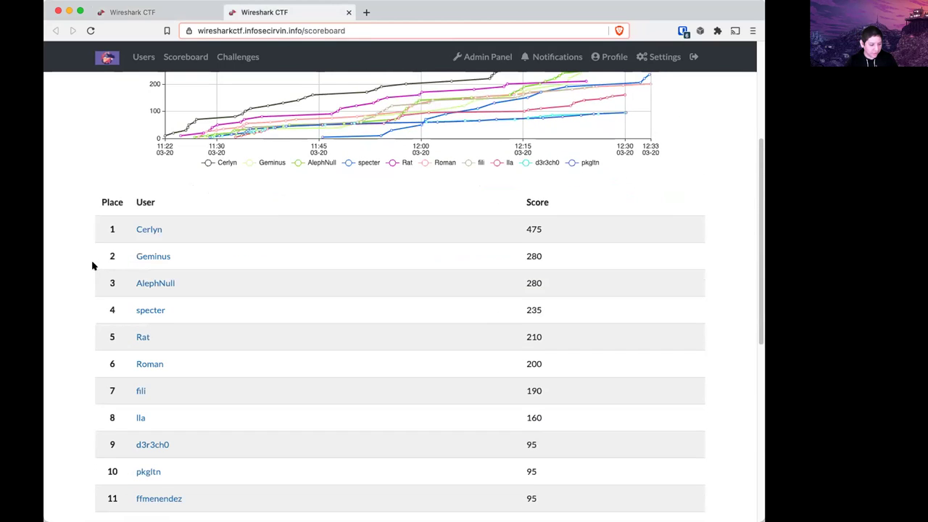
pyautogui.scroll(-1, 83, 263)
pyautogui.scroll(6, 85, 263)
pyautogui.scroll(-7, 85, 263)
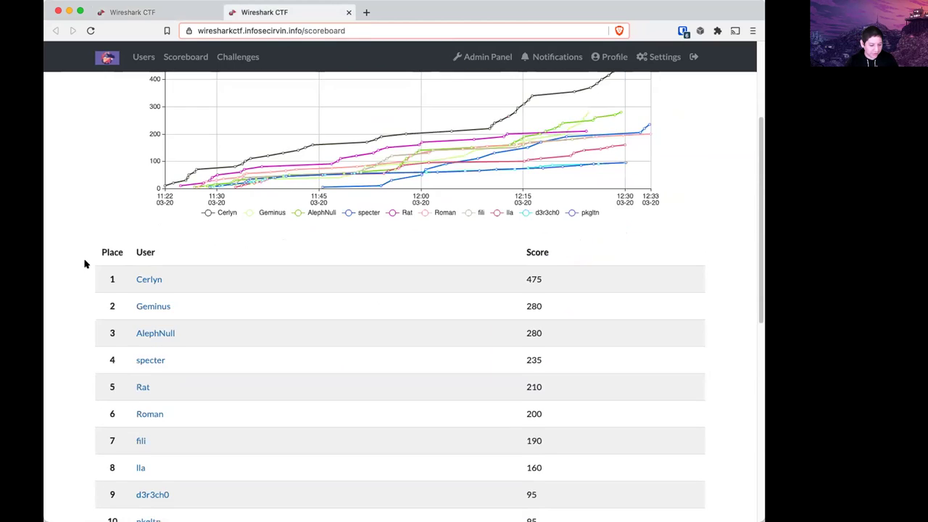
pyautogui.scroll(-1, 83, 262)
pyautogui.scroll(-2, 80, 264)
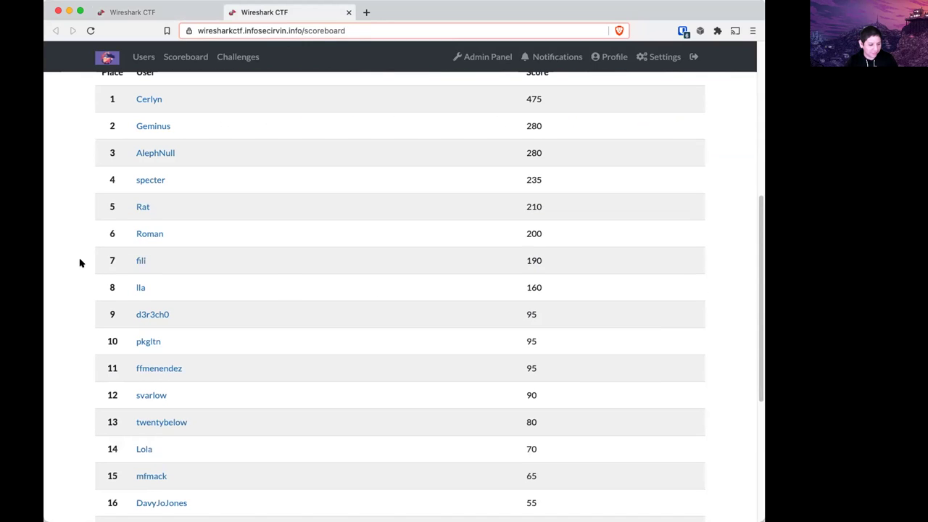
pyautogui.scroll(-9, 81, 259)
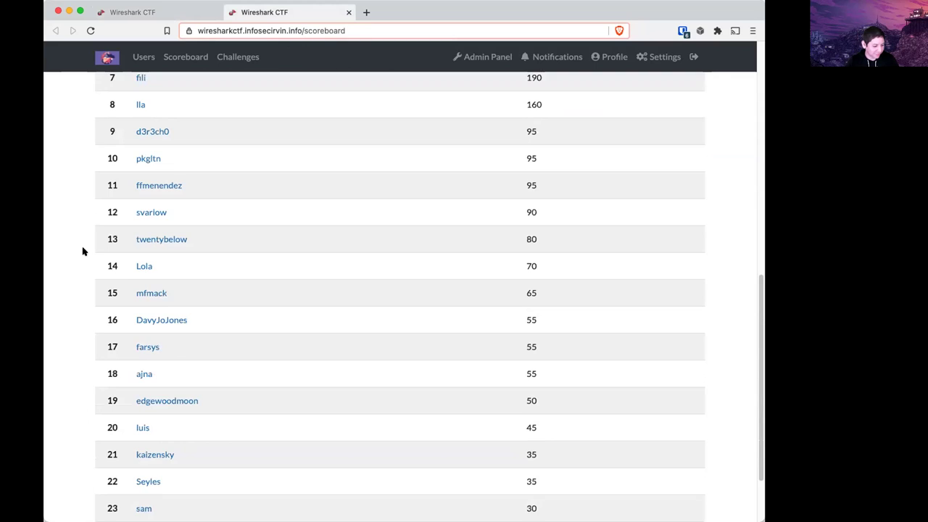
pyautogui.scroll(5, 84, 253)
pyautogui.scroll(5, 82, 252)
pyautogui.scroll(9, 84, 250)
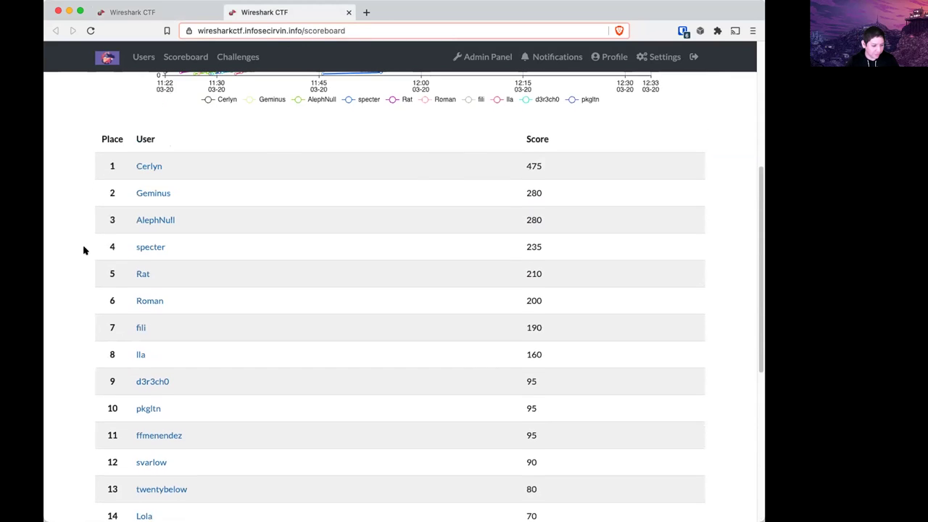
pyautogui.scroll(-2, 84, 250)
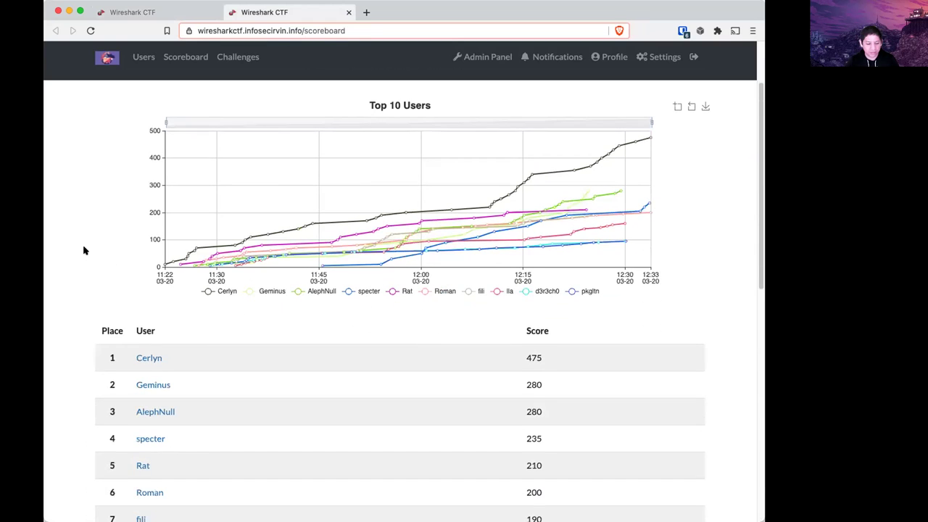
# Return to the challenge list and look over the Wireshark 101 and Beginner sections.
pyautogui.click(116, 13)
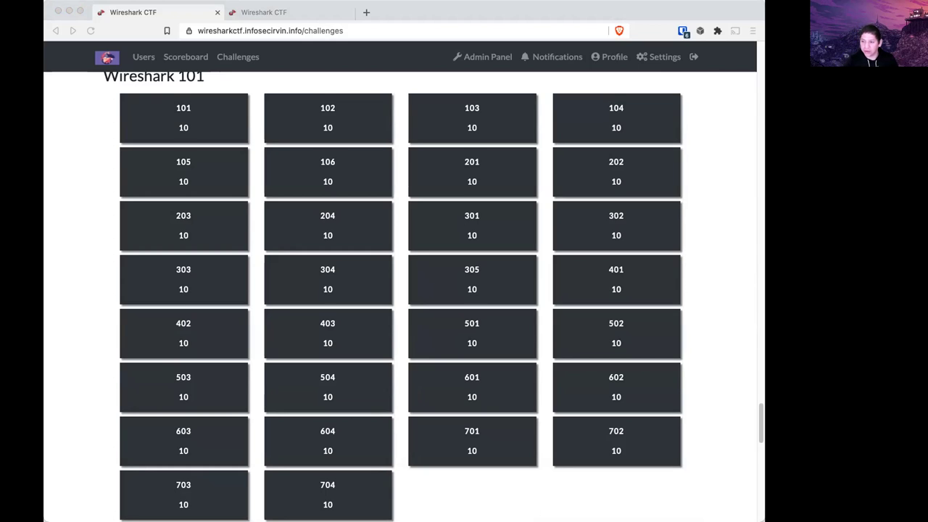
pyautogui.click(76, 204)
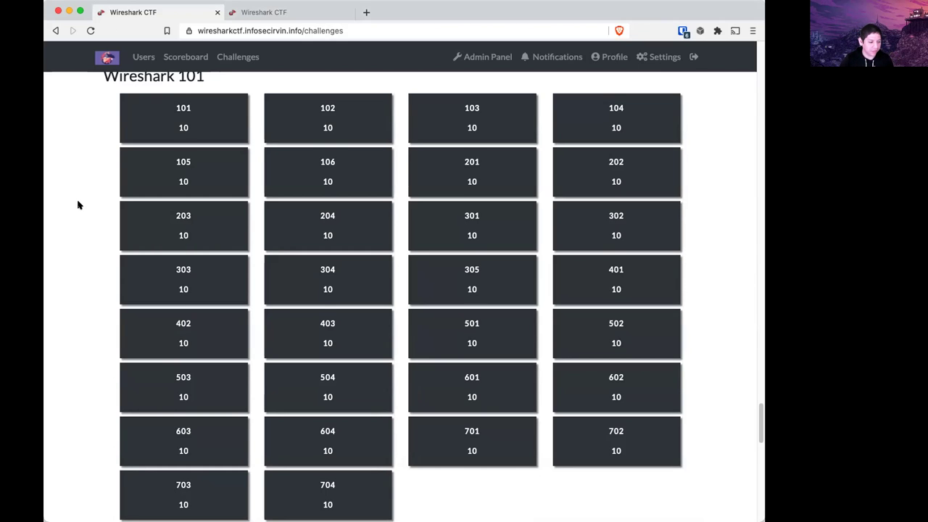
pyautogui.scroll(-5, 81, 210)
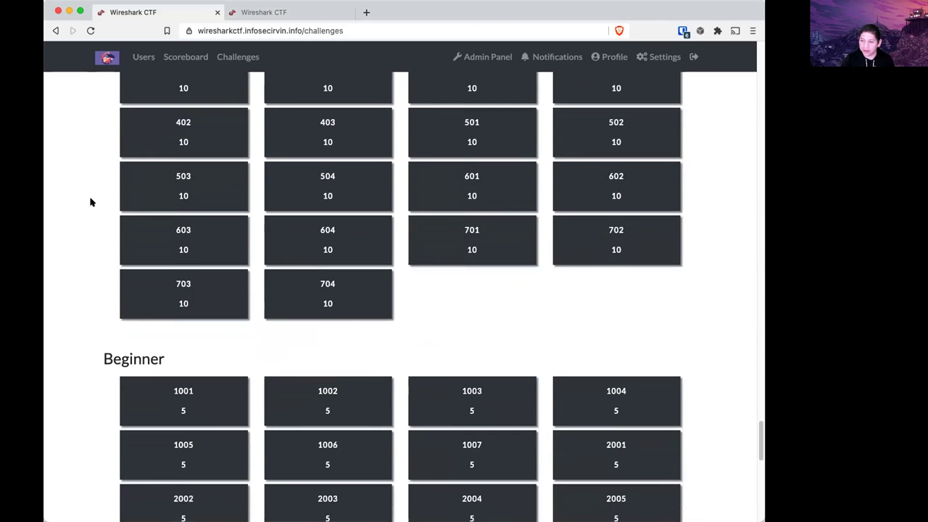
# Go back to the scoreboard and reload it to check for score changes in the graph and rankings.
pyautogui.click(251, 12)
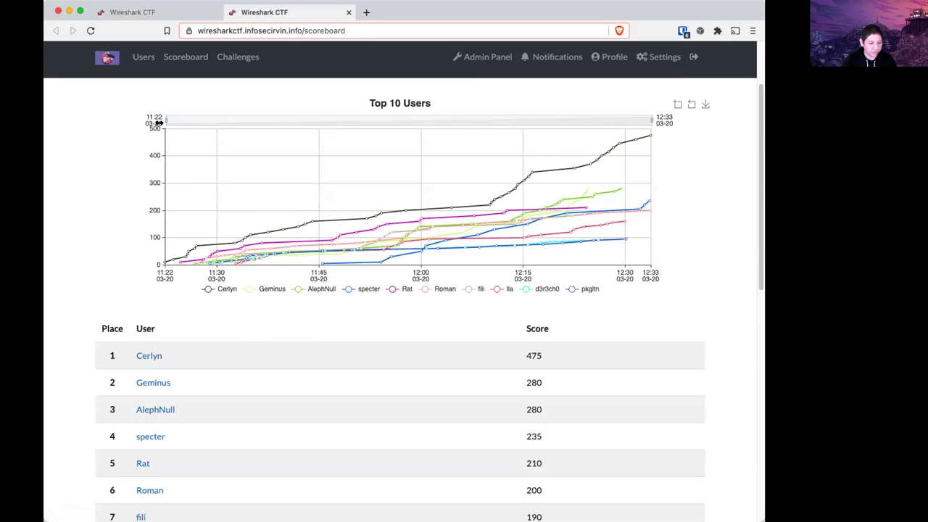
pyautogui.press('super+r')
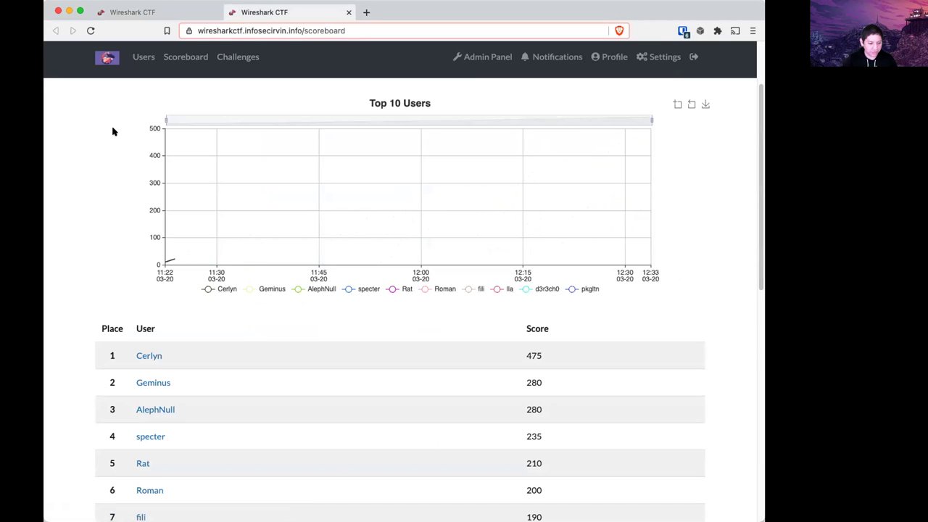
pyautogui.scroll(-1, 109, 144)
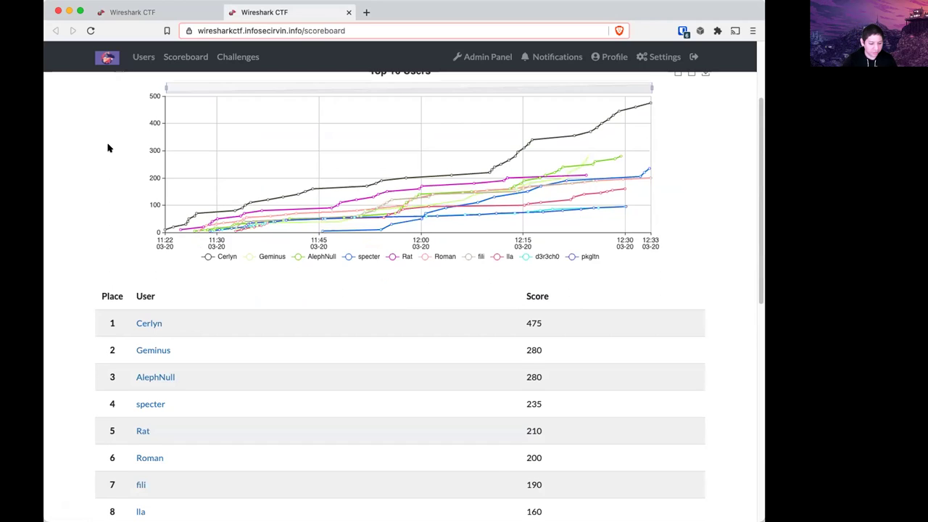
pyautogui.scroll(2, 106, 141)
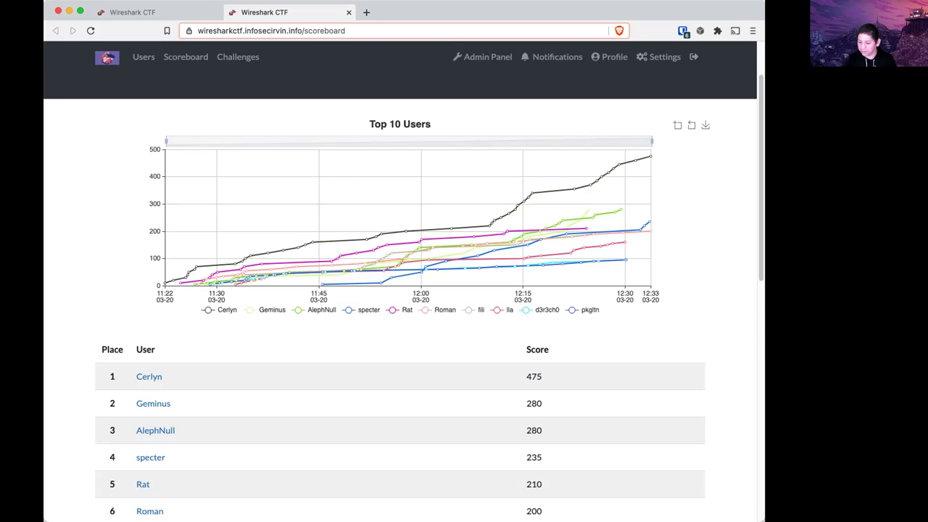
pyautogui.press('super+Tab')
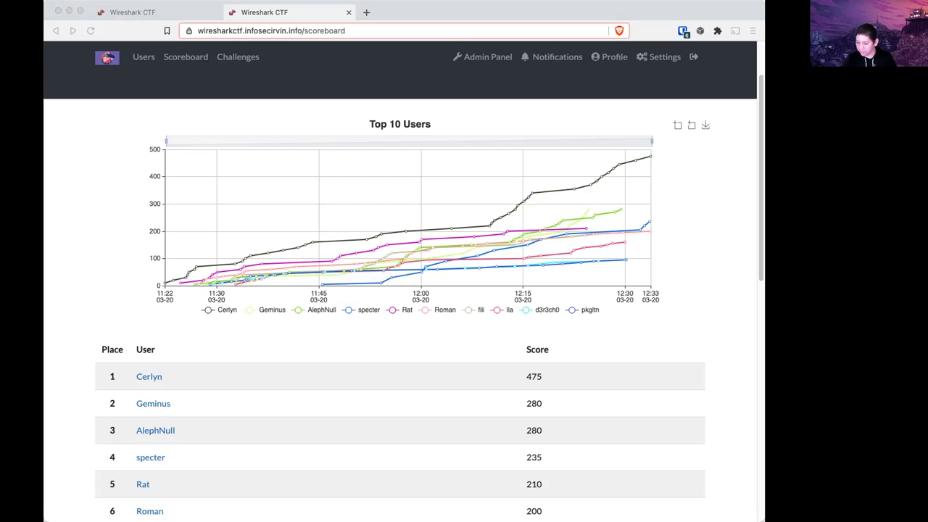
pyautogui.click(734, 182)
pyautogui.press('super+r')
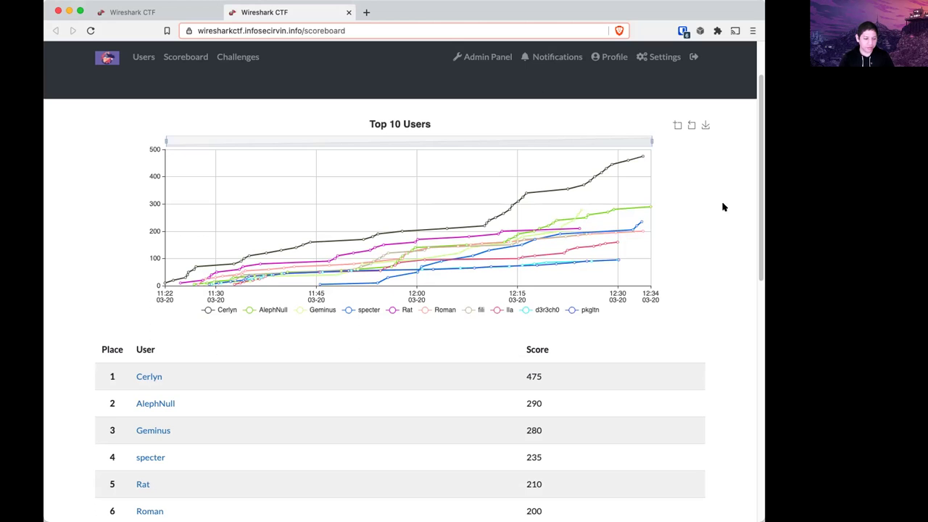
pyautogui.scroll(-7, 705, 283)
pyautogui.scroll(7, 707, 292)
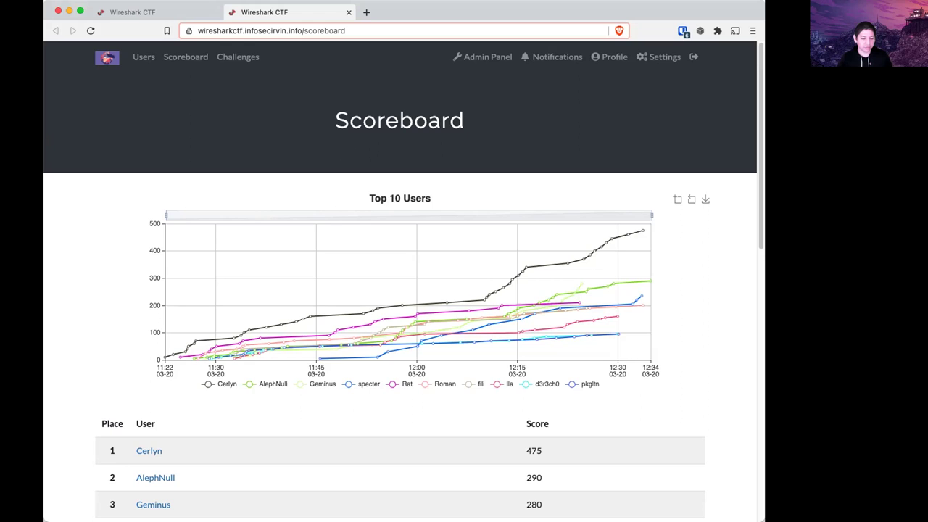
# Browse the challenge list from the Troubleshooting section through the Wireshark Workbook challenges.
pyautogui.click(132, 13)
pyautogui.scroll(10, 95, 218)
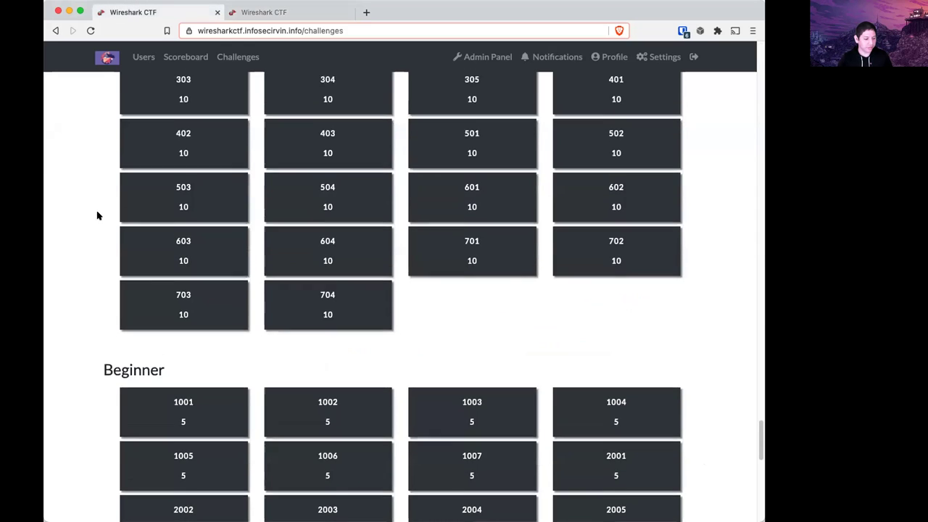
pyautogui.scroll(15, 95, 221)
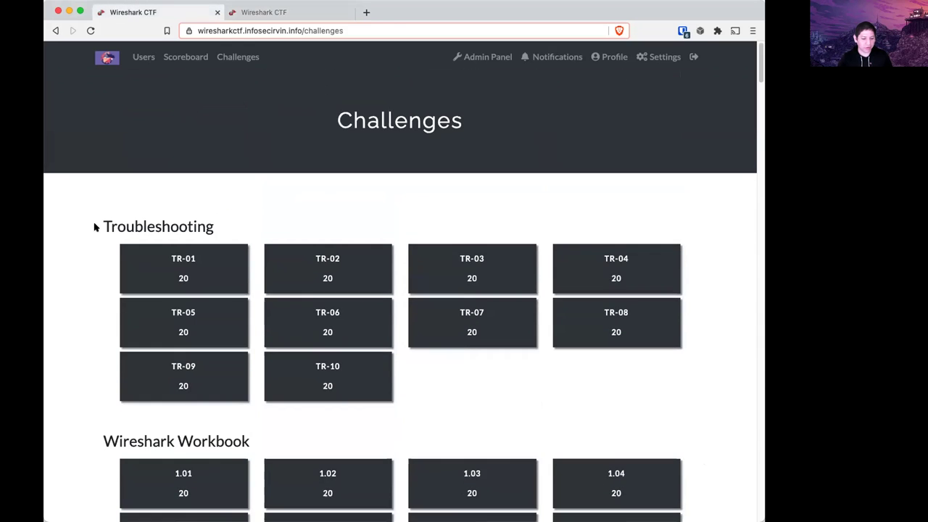
pyautogui.scroll(-15, 89, 247)
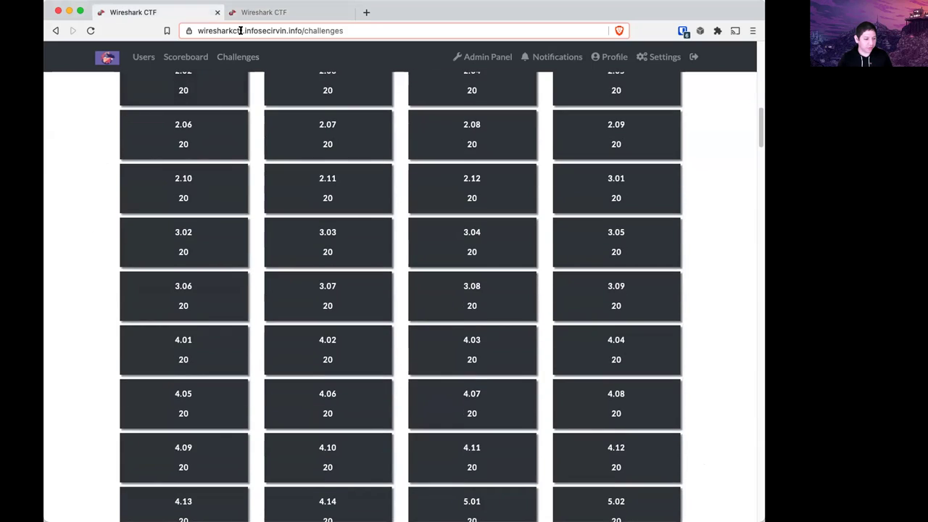
# Reload the scoreboard once more and review the refreshed standings and Top 10 Users graph.
pyautogui.click(245, 15)
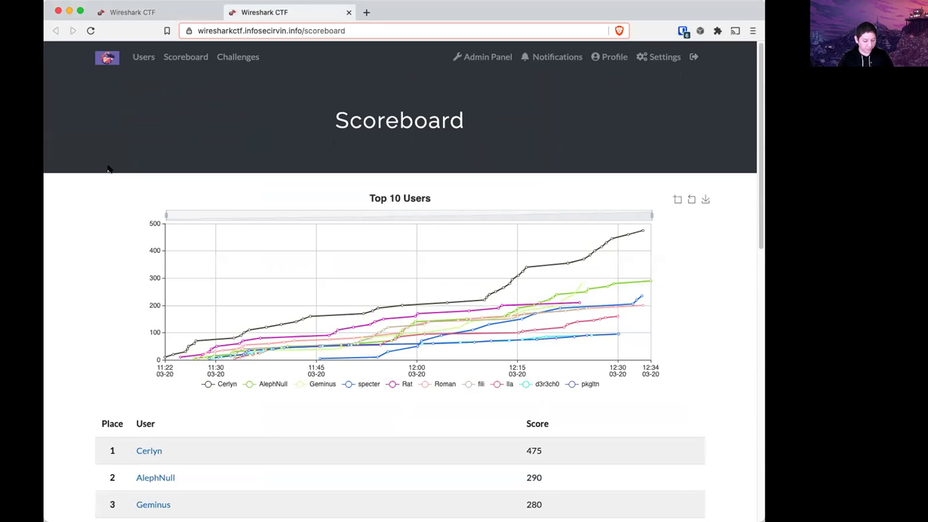
pyautogui.press('super+r')
pyautogui.scroll(-5, 113, 201)
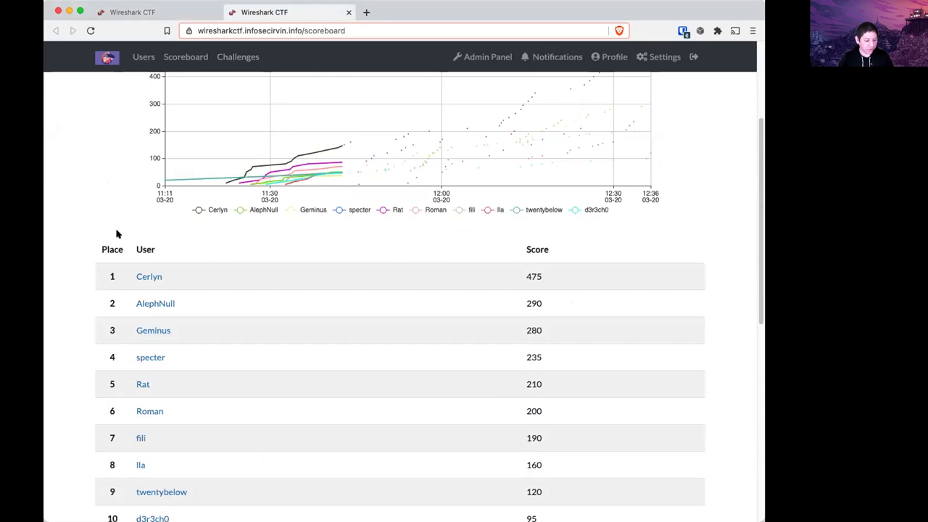
pyautogui.scroll(5, 102, 225)
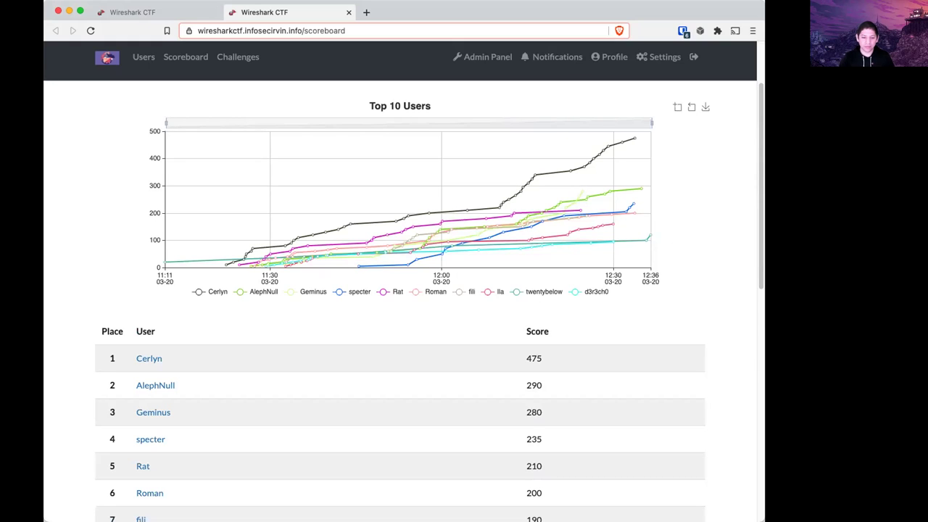
# Return to the challenge list and open challenge 3007 in the Beginner section.
pyautogui.click(172, 11)
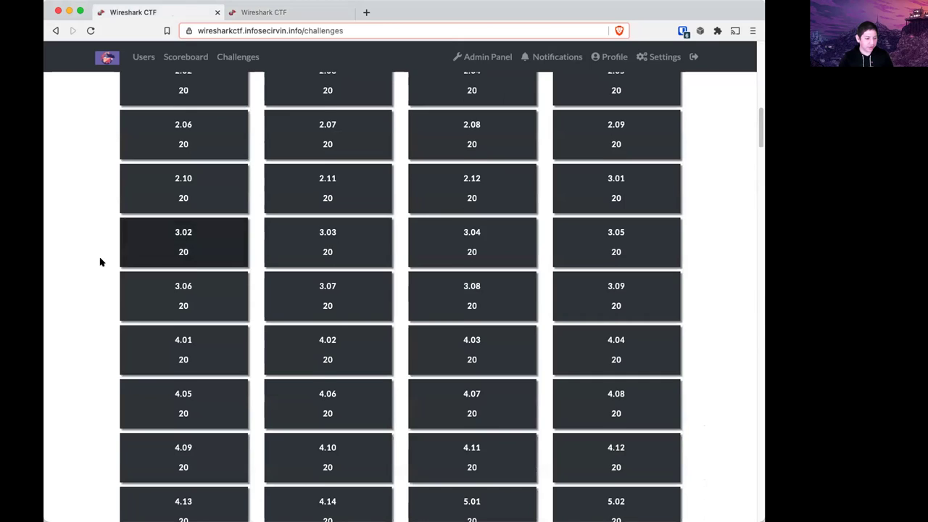
pyautogui.scroll(-20, 101, 264)
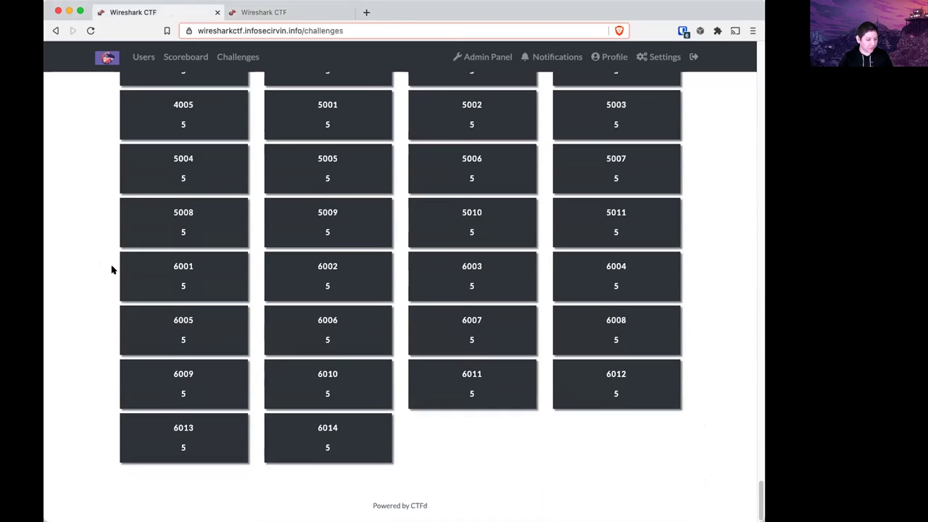
pyautogui.scroll(2, 111, 268)
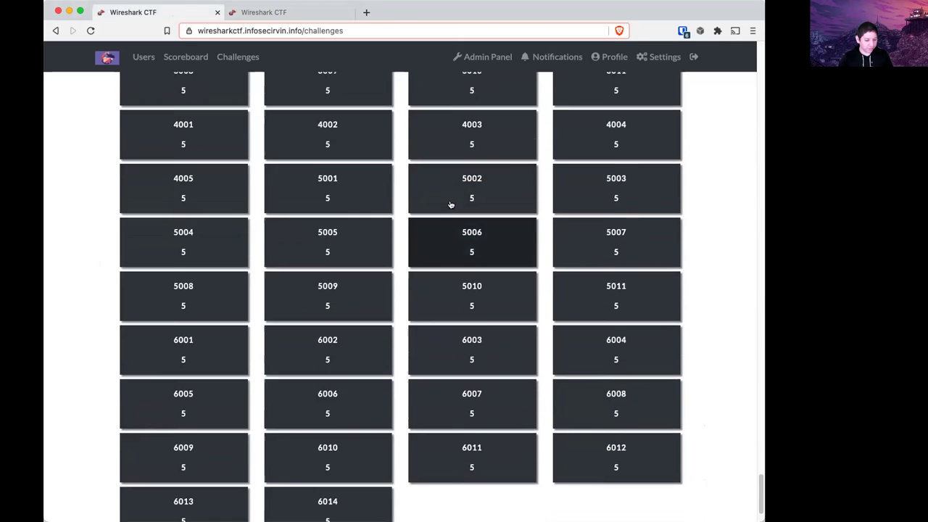
pyautogui.scroll(2, 450, 204)
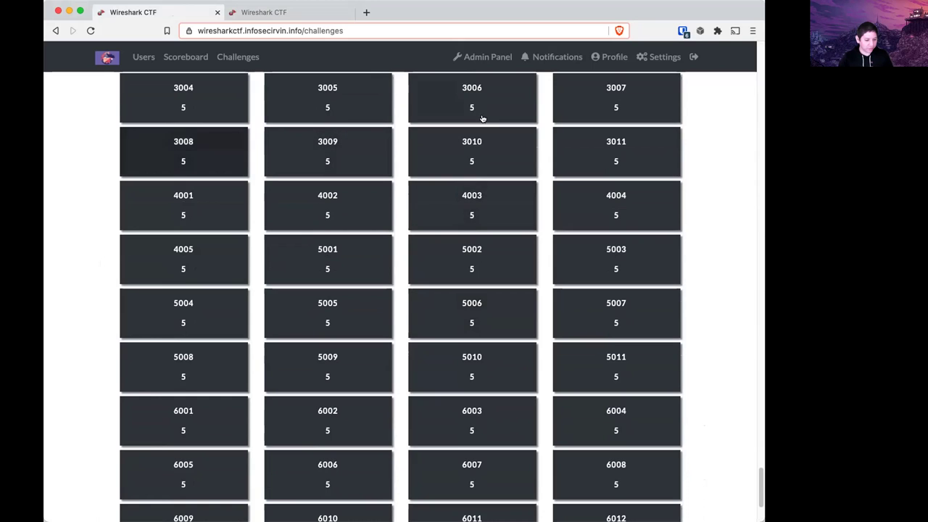
pyautogui.click(638, 99)
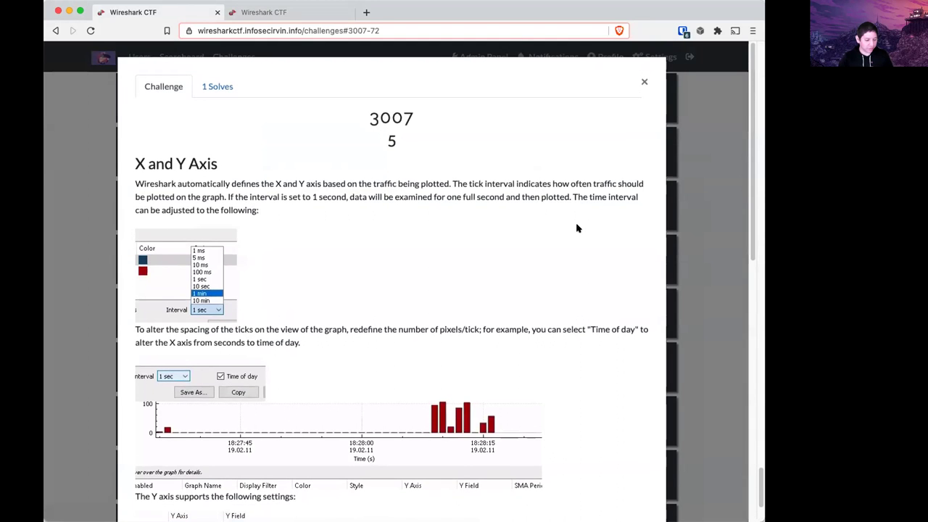
# Read the X and Y Axis challenge text, then download and open its trace file tcp-uploadproblem-largefile.pcapng.
pyautogui.scroll(-1, 577, 228)
pyautogui.scroll(-3, 579, 201)
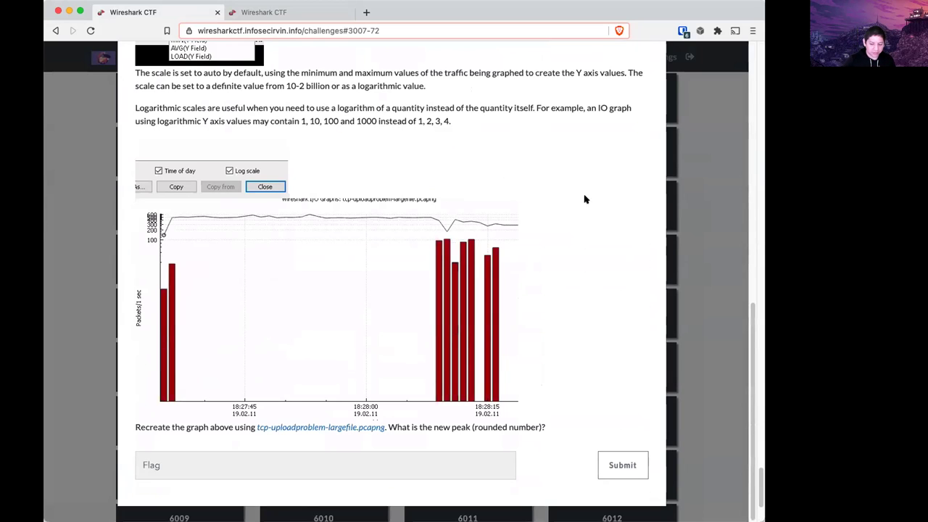
pyautogui.click(352, 428)
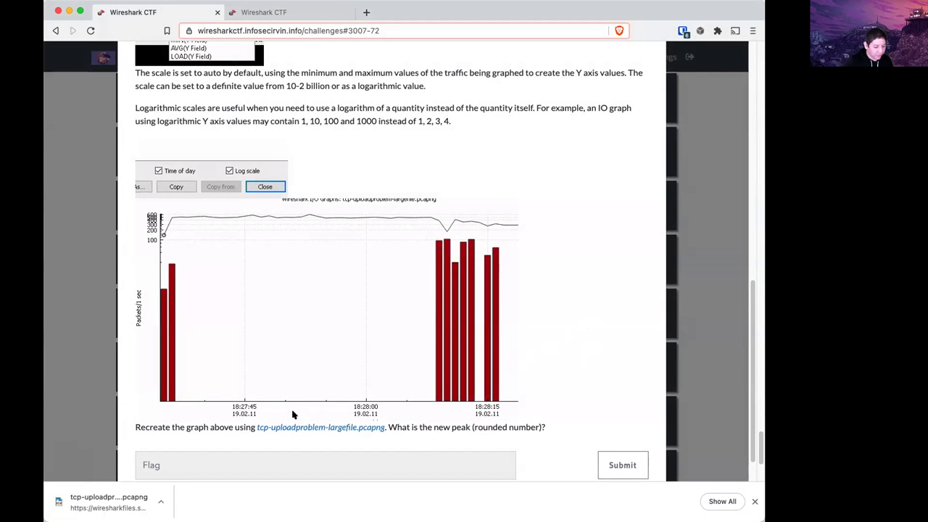
pyautogui.click(111, 497)
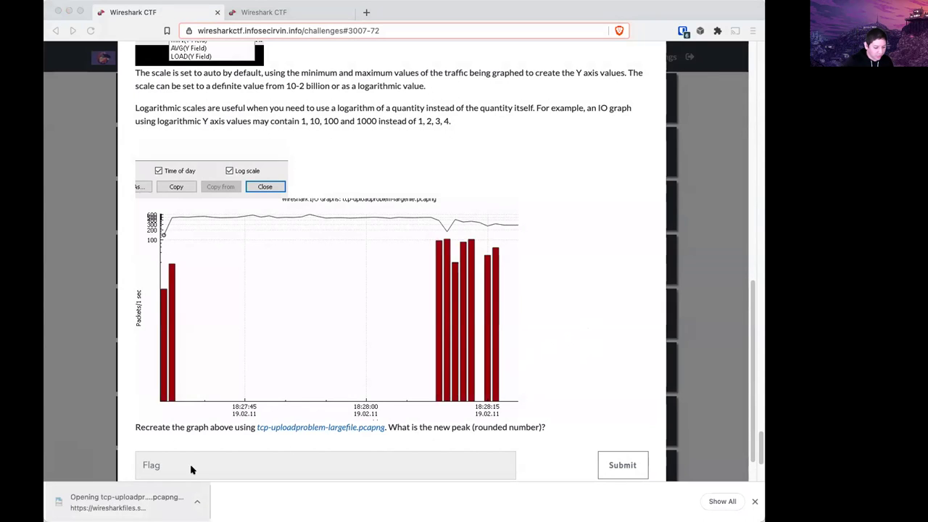
# Switch to Wireshark's I/O graph of tcp-uploadproblem-largefile.pcapng, enable Time of day and Log scale, and select the All Packets line graph.
pyautogui.click(405, 429)
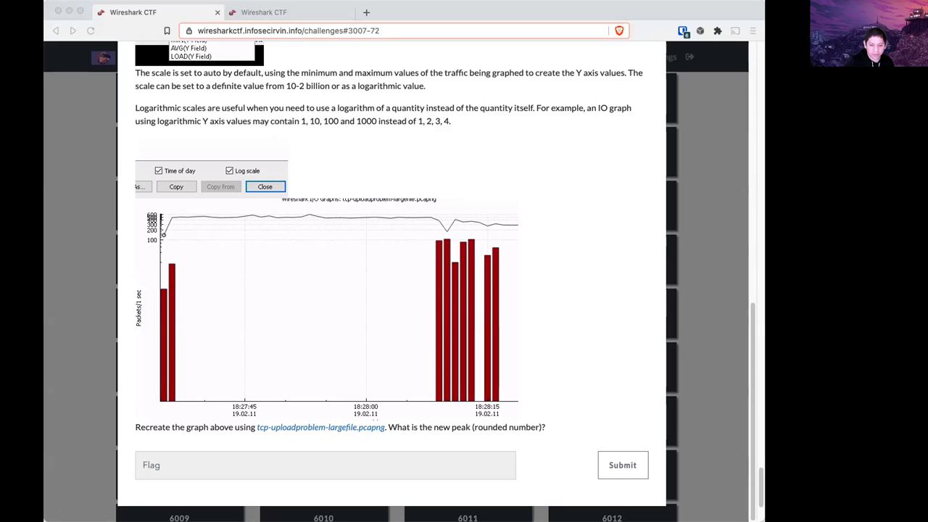
pyautogui.press('super+Tab')
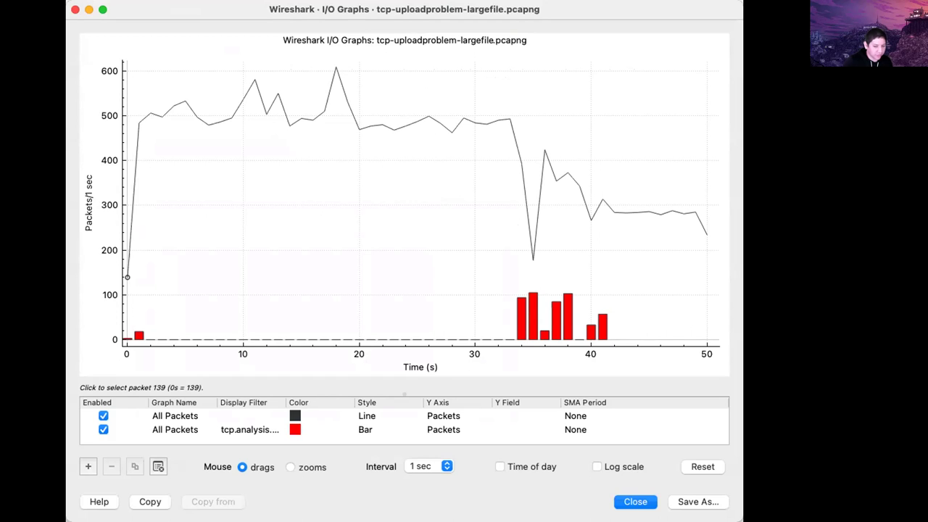
pyautogui.click(534, 467)
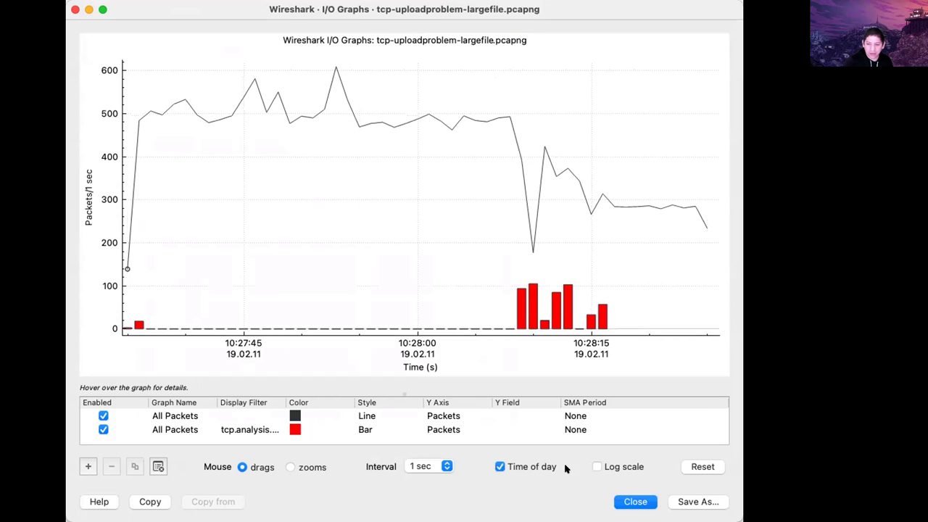
pyautogui.click(617, 469)
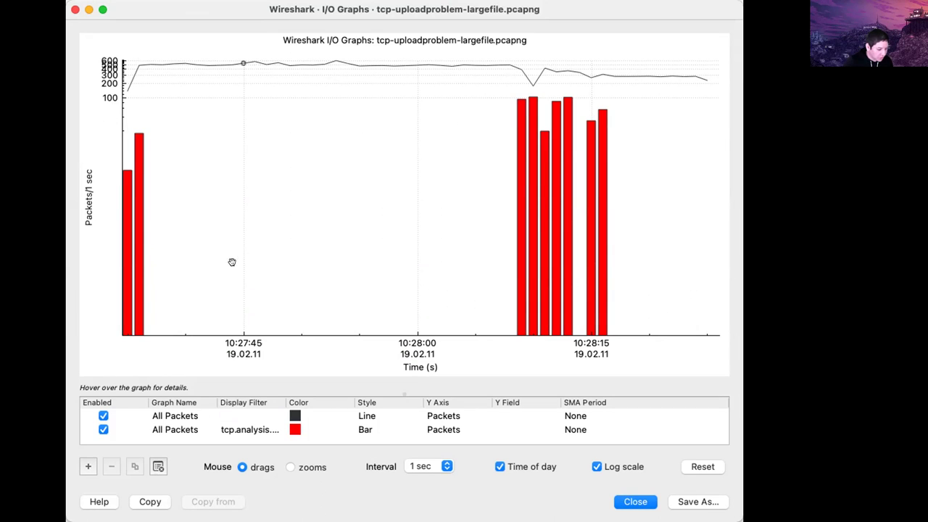
pyautogui.click(177, 418)
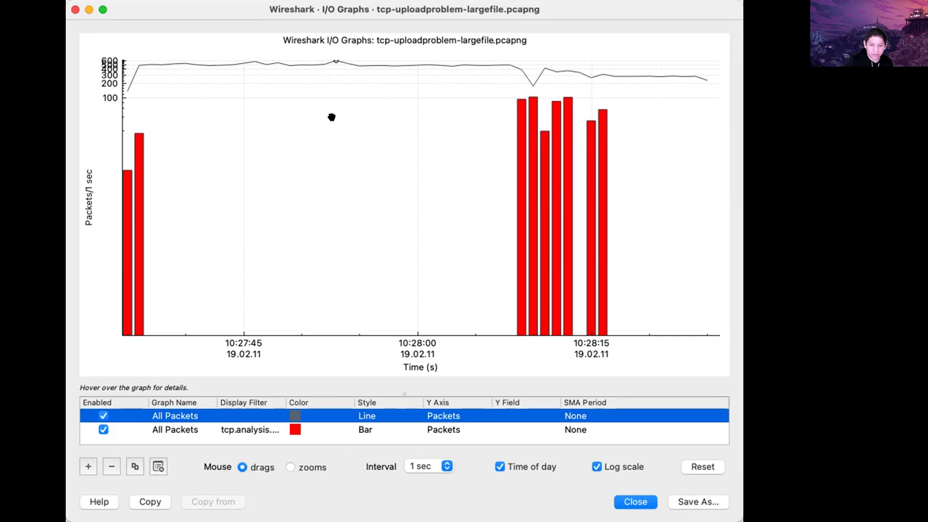
# Close the tcp-uploadproblem-largefile.pcapng capture in Wireshark and switch back to the browser showing challenge 3007.
pyautogui.press('super+Tab')
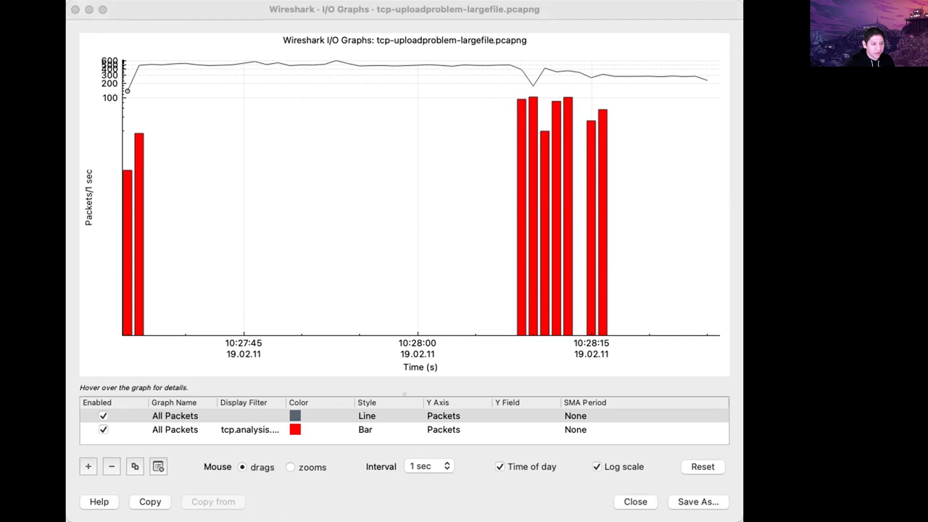
pyautogui.press('super+w')
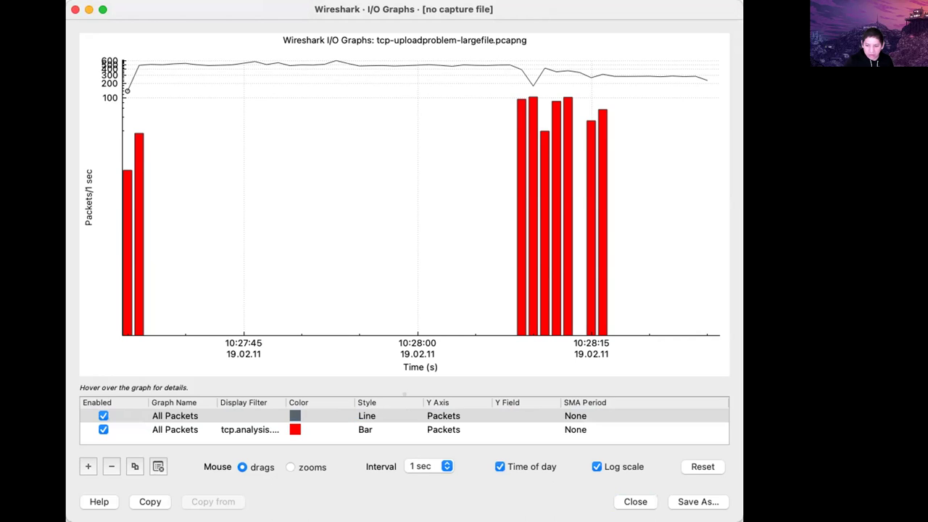
pyautogui.press('super+Tab')
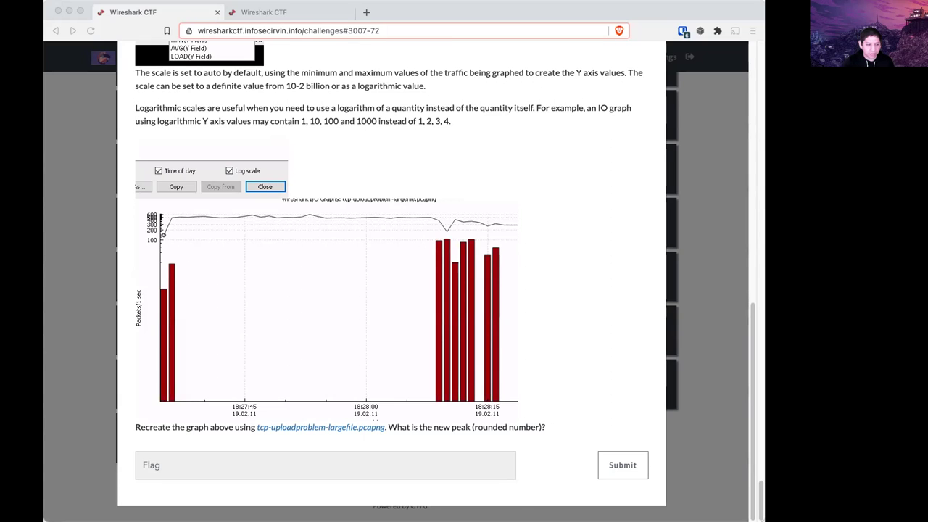
# Dismiss challenge 3007 and return to the challenge list around the Beginner section.
pyautogui.click(702, 124)
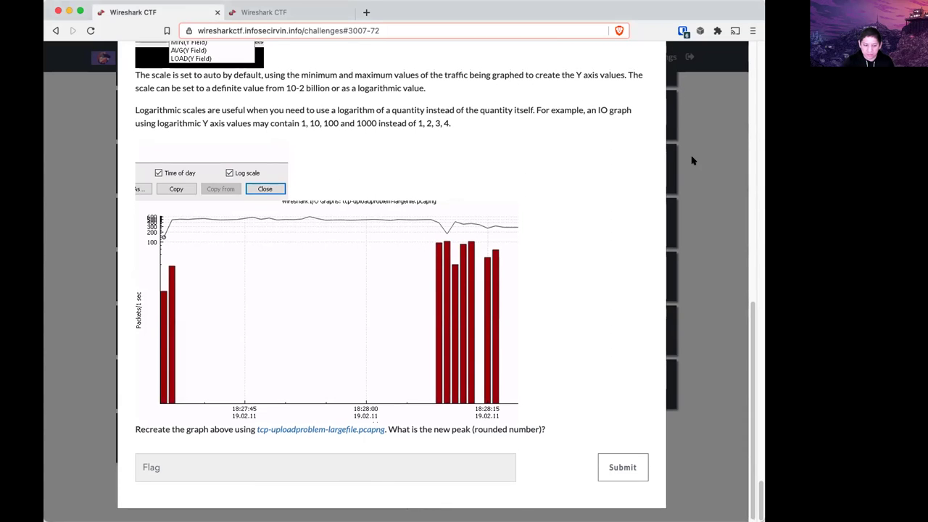
pyautogui.scroll(15, 694, 160)
pyautogui.click(692, 160)
pyautogui.scroll(10, 695, 162)
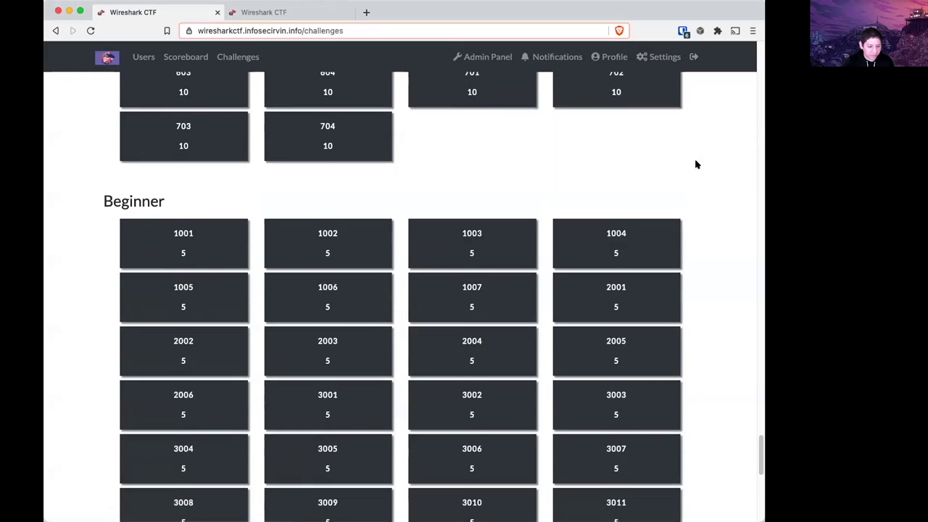
# Switch to the scoreboard page, reload it, and examine the Top 10 Users graph and the user standings.
pyautogui.click(330, 14)
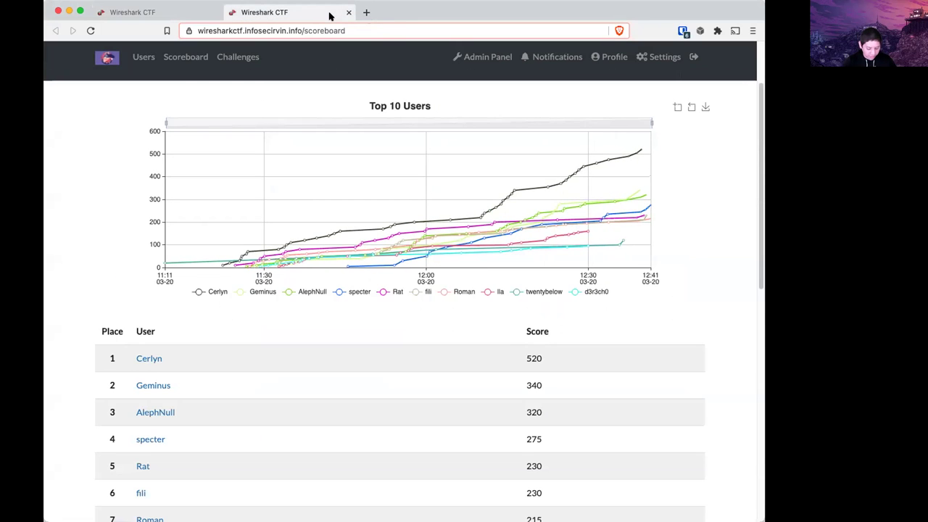
pyautogui.press('super+r')
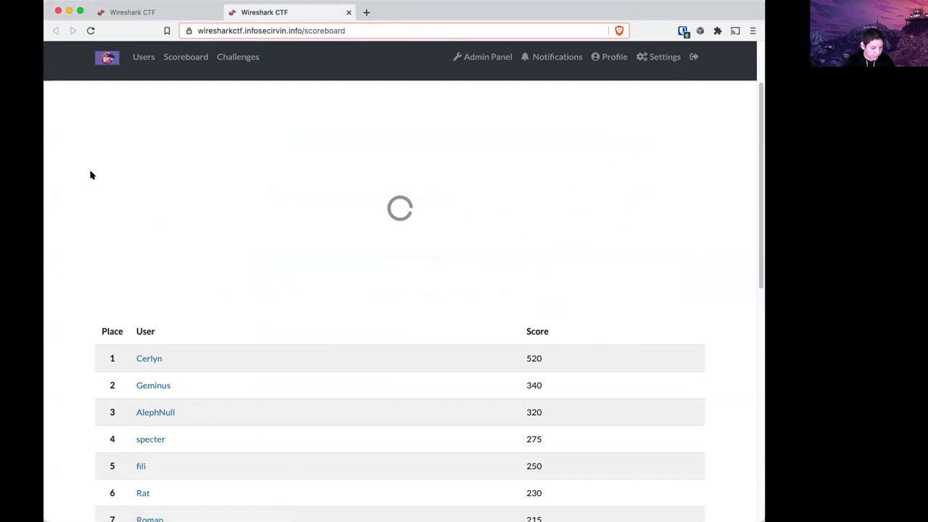
pyautogui.scroll(-10, 89, 174)
pyautogui.scroll(10, 73, 176)
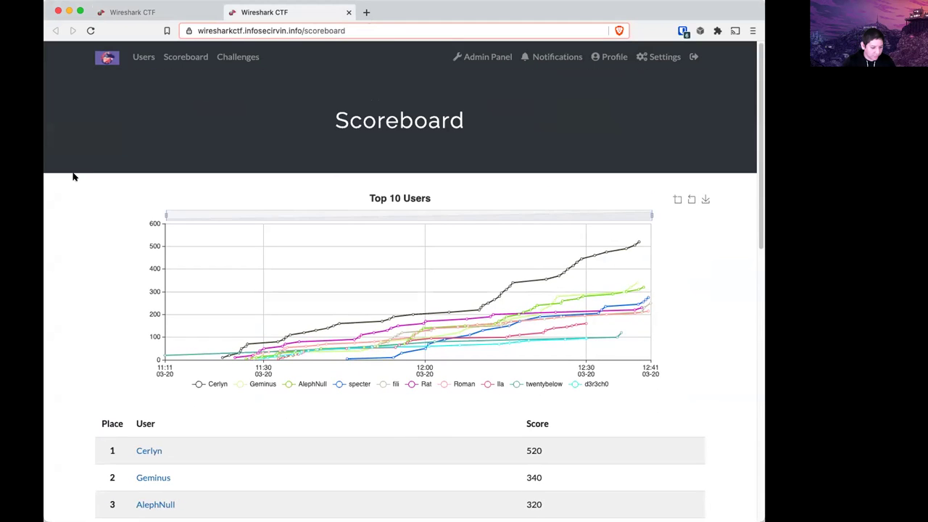
pyautogui.scroll(-2, 73, 176)
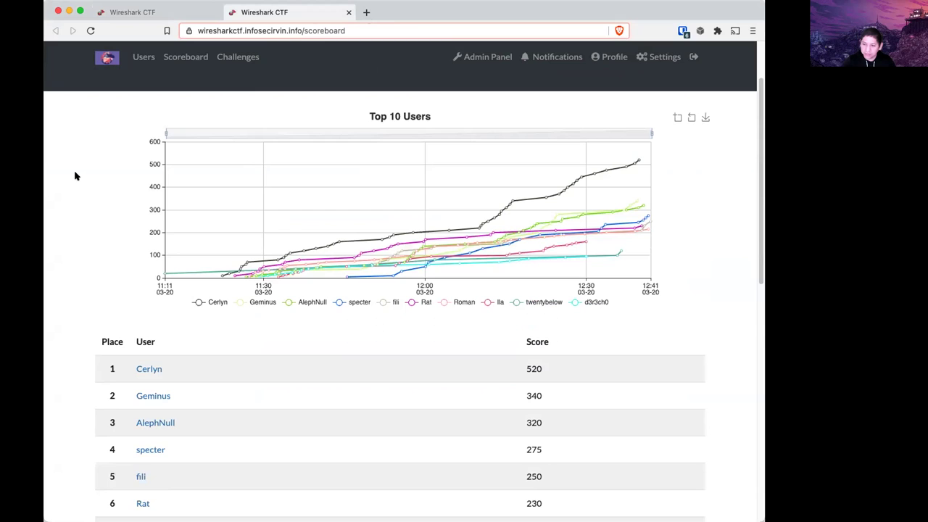
pyautogui.scroll(1, 76, 174)
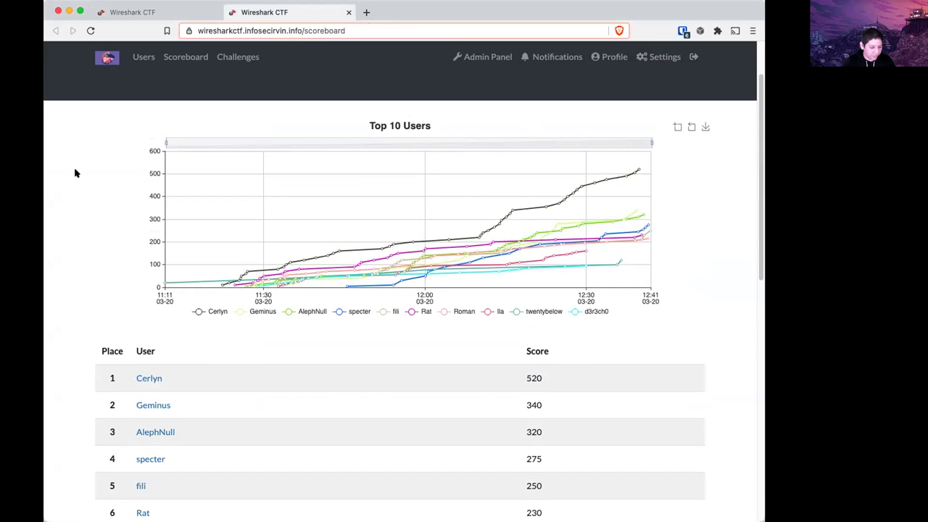
pyautogui.scroll(-2, 76, 174)
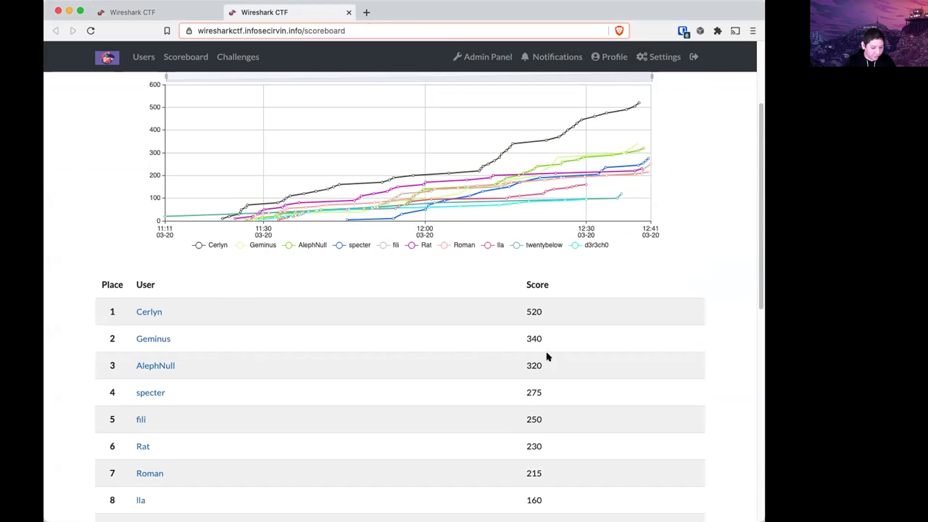
pyautogui.scroll(2, 701, 398)
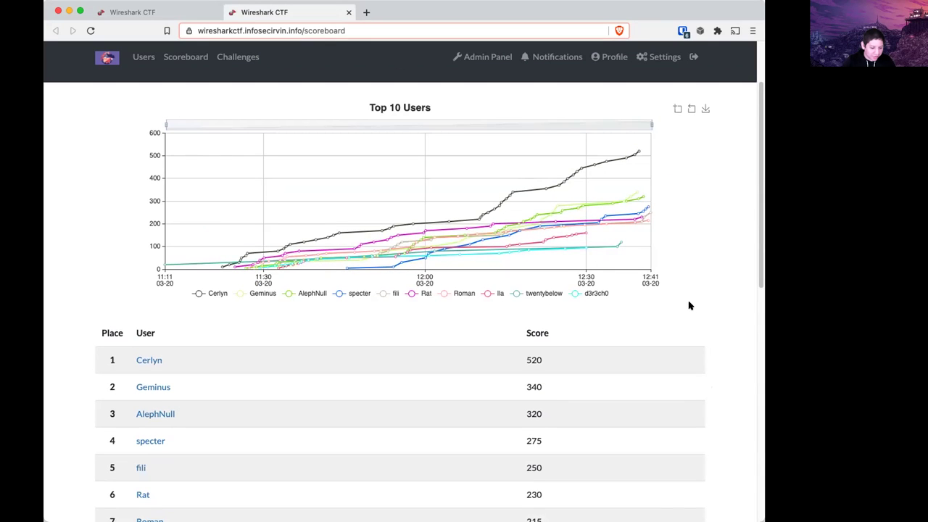
pyautogui.scroll(-3, 689, 306)
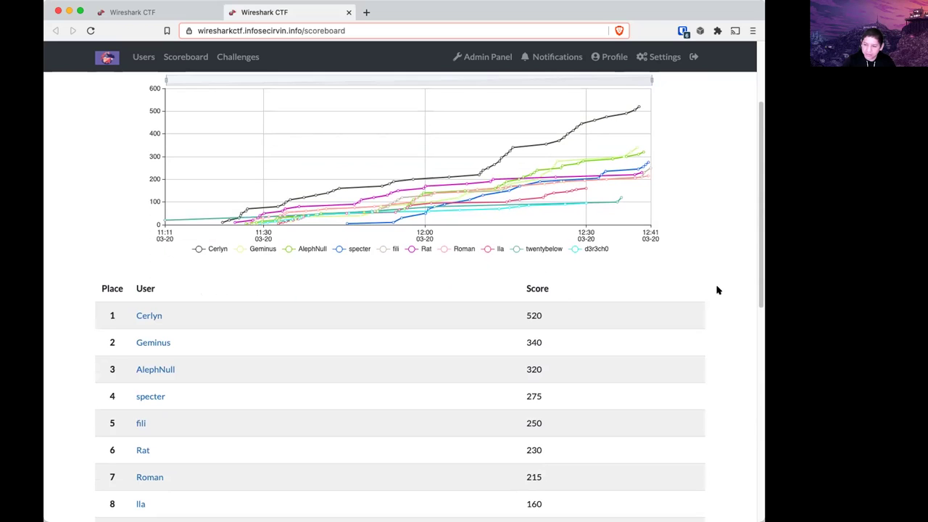
pyautogui.scroll(3, 722, 281)
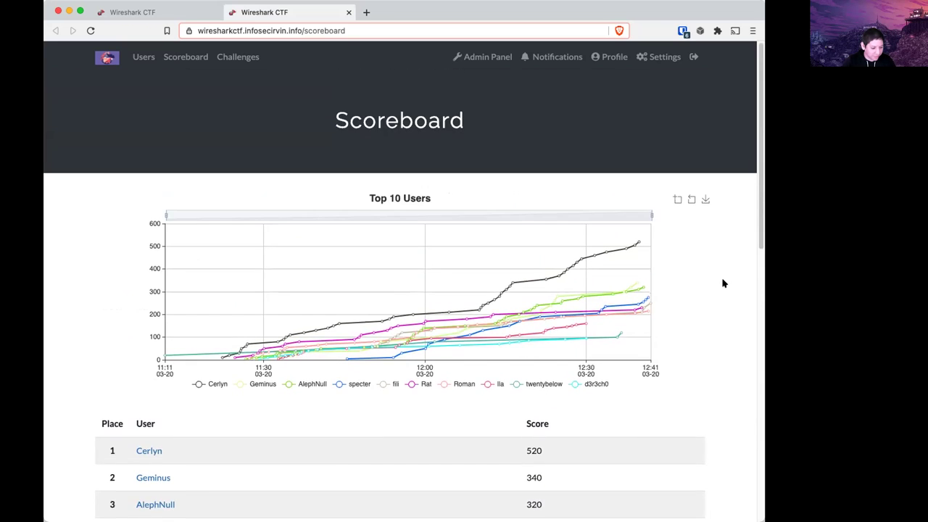
pyautogui.scroll(-2, 723, 279)
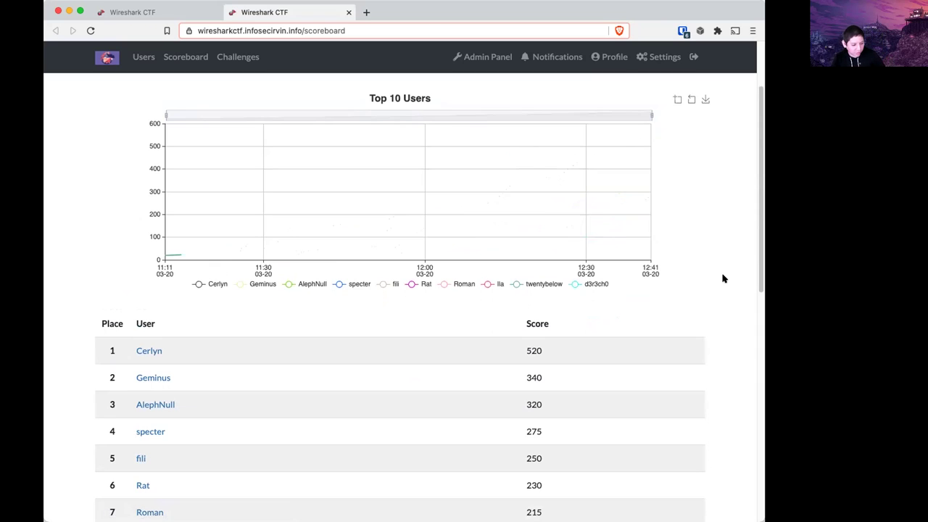
pyautogui.scroll(1, 717, 276)
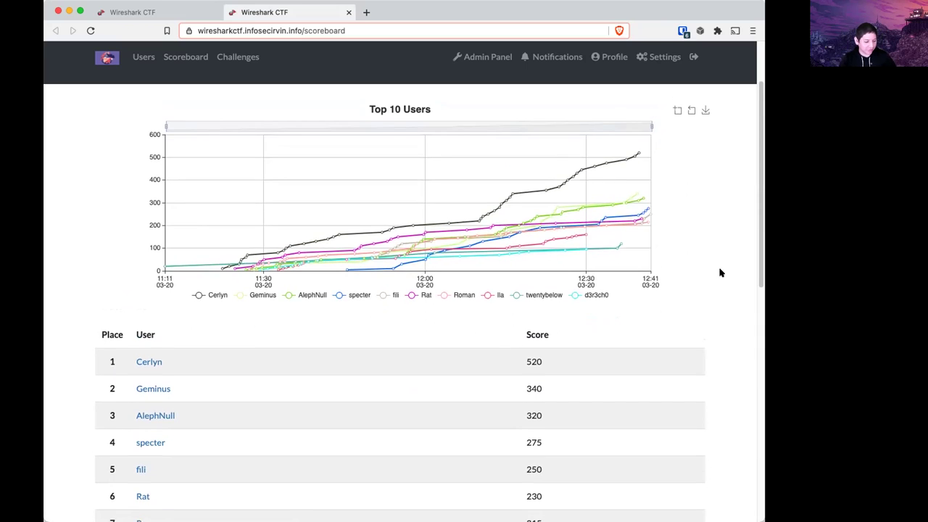
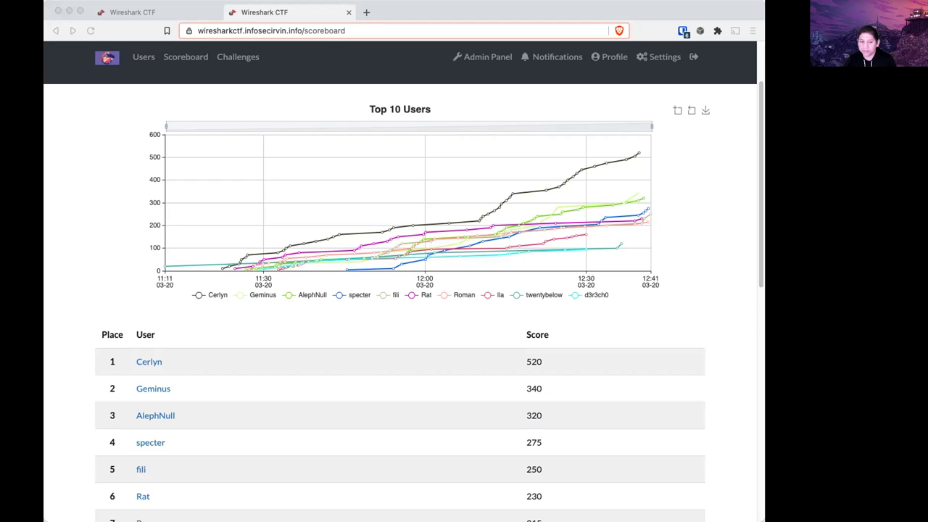
# Refresh the scoreboard again to check the updated standings, and go back to the challenge list page.
pyautogui.click(116, 120)
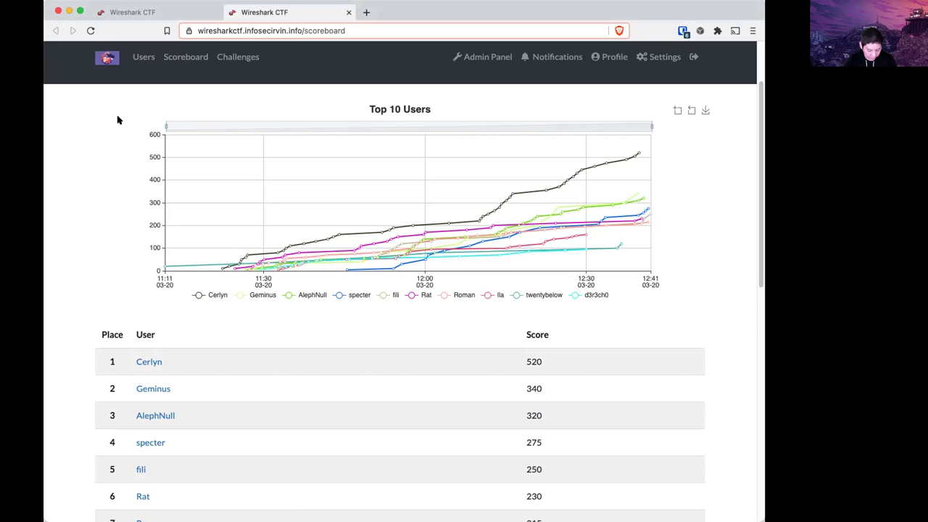
pyautogui.press('super+r')
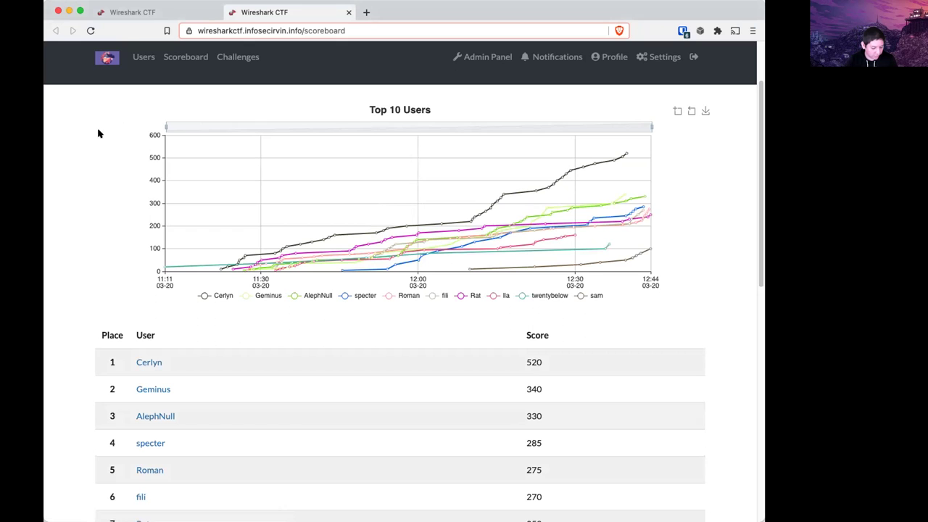
pyautogui.click(135, 14)
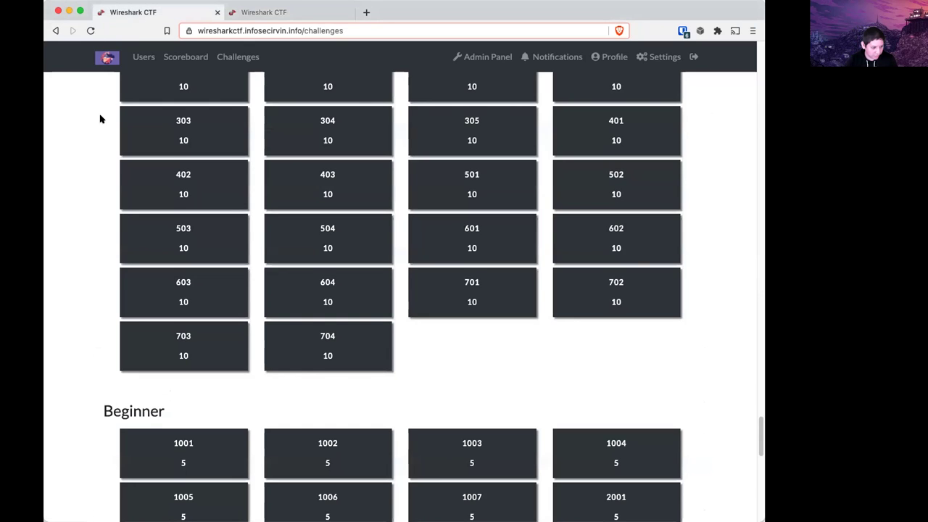
# Look through the Beginner challenges from 1001 to the 6000 series and the Wireshark 101 section of the challenge list.
pyautogui.scroll(-5, 91, 154)
pyautogui.scroll(2, 91, 157)
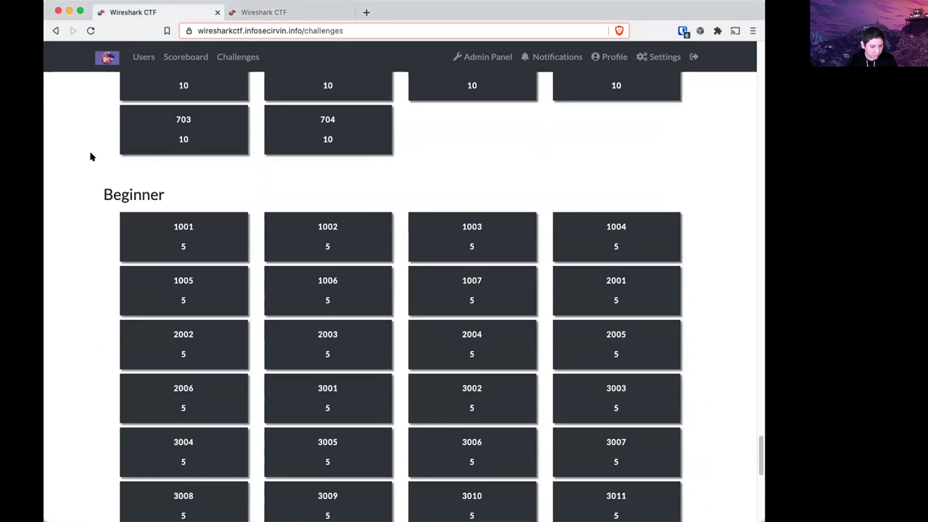
pyautogui.scroll(-3, 91, 157)
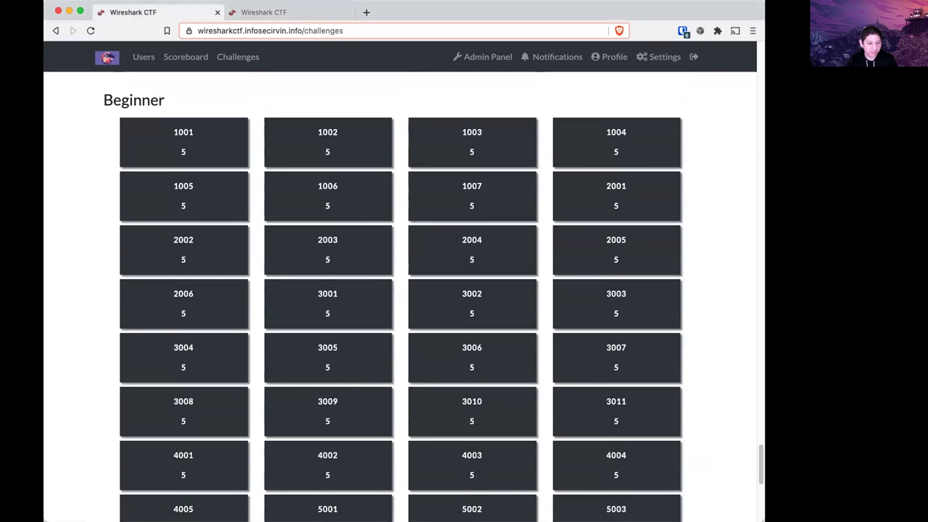
pyautogui.scroll(-1, 718, 174)
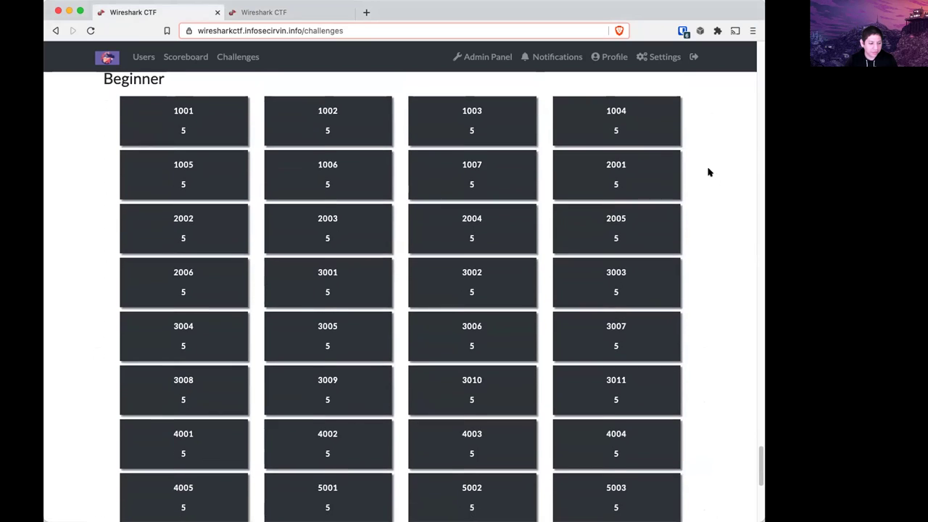
pyautogui.scroll(-4, 708, 168)
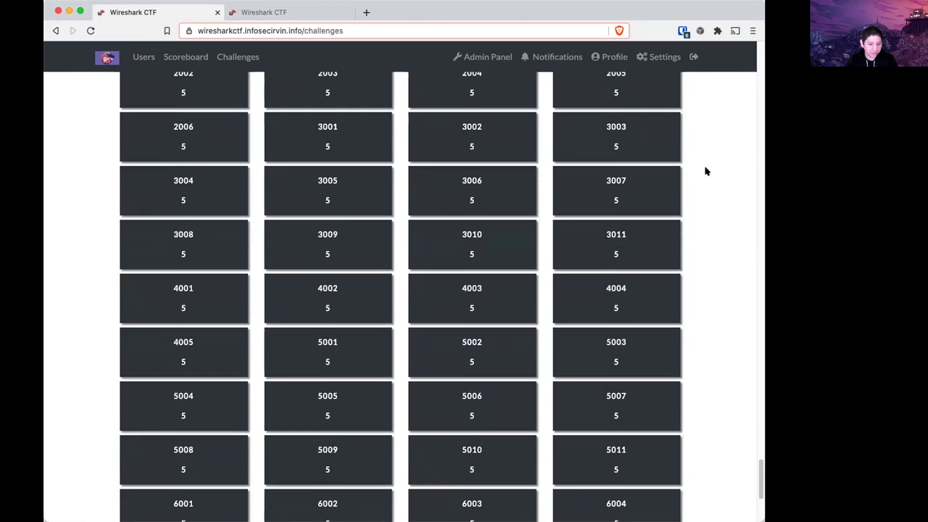
pyautogui.scroll(-3, 703, 166)
pyautogui.scroll(15, 703, 167)
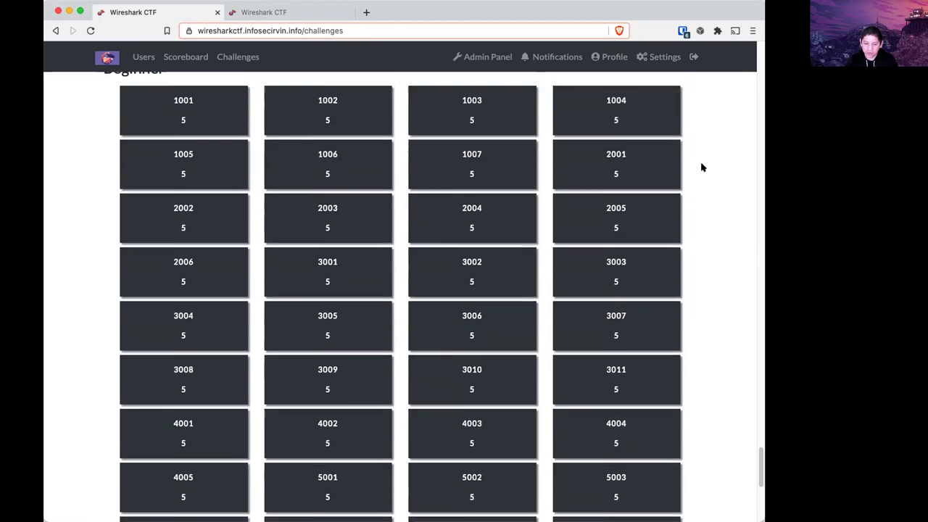
pyautogui.scroll(-13, 701, 167)
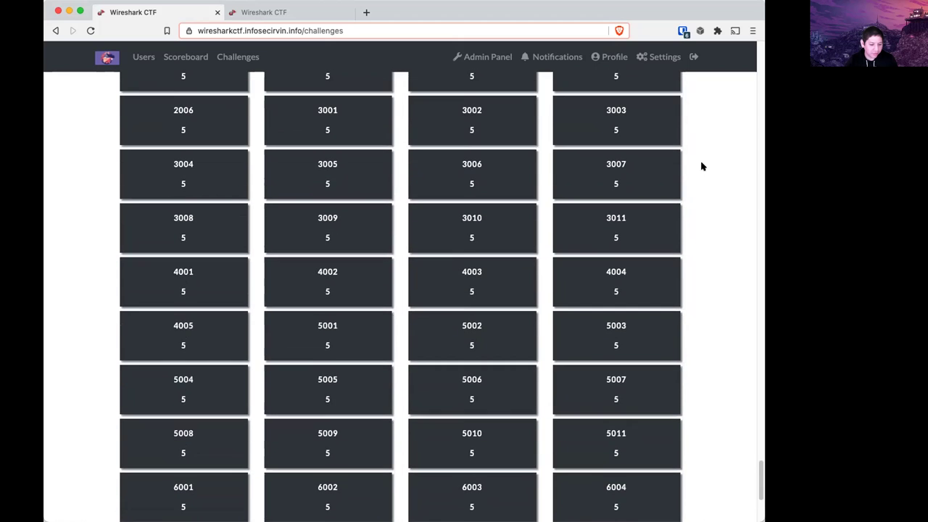
pyautogui.scroll(7, 700, 166)
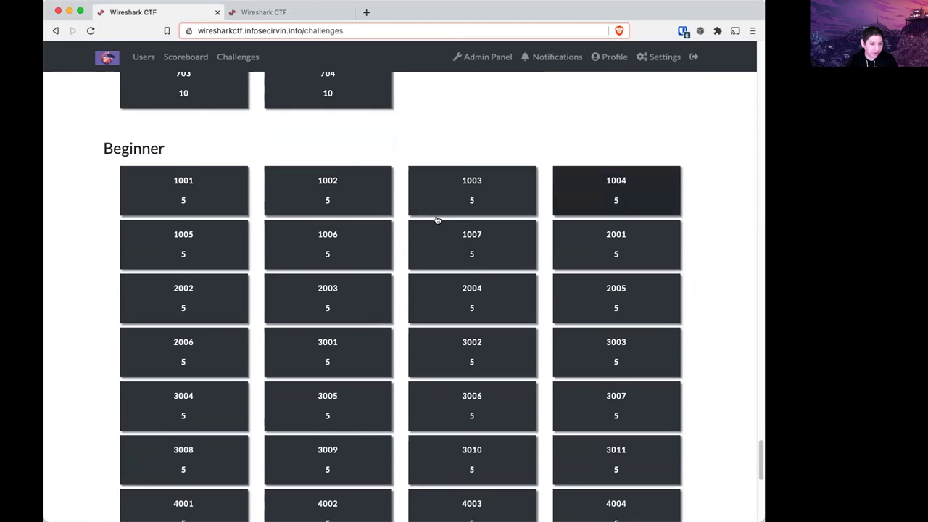
pyautogui.scroll(12, 448, 274)
pyautogui.scroll(-15, 362, 346)
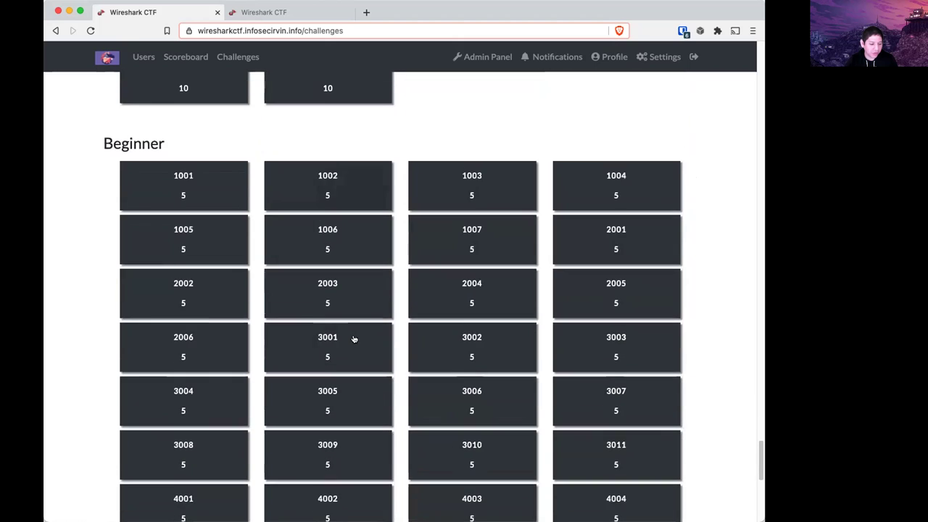
pyautogui.scroll(-7, 381, 325)
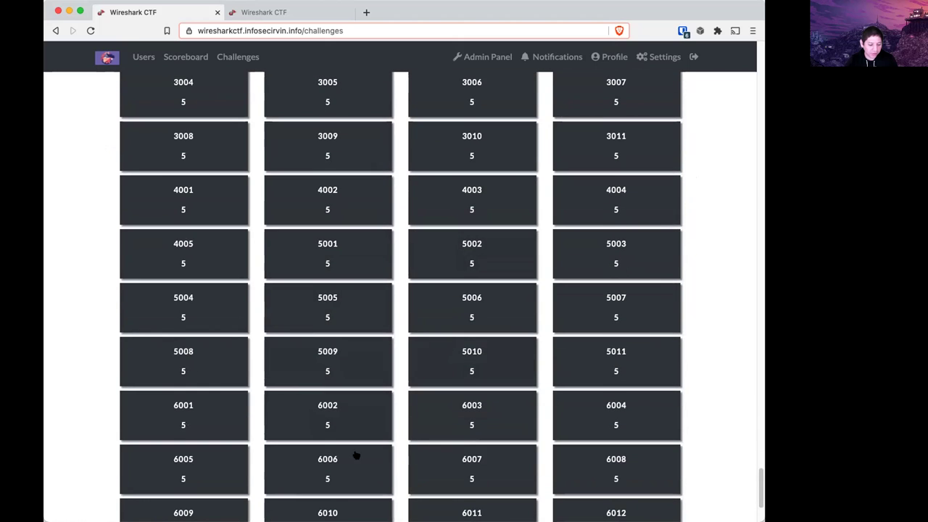
pyautogui.scroll(20, 401, 417)
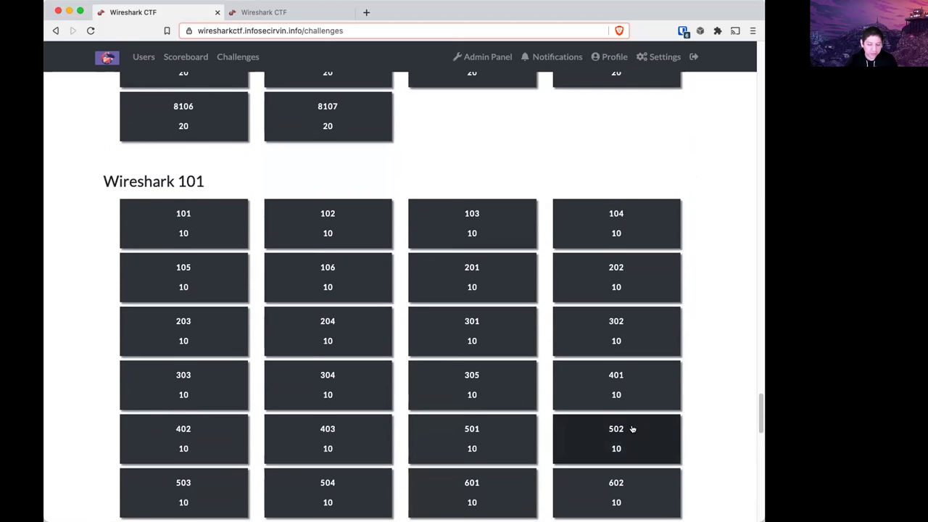
# Check the Top 10 Users graph and standings on the scoreboard, and return to the Beginner section of the challenge list.
pyautogui.scroll(-7, 630, 429)
pyautogui.scroll(-7, 629, 427)
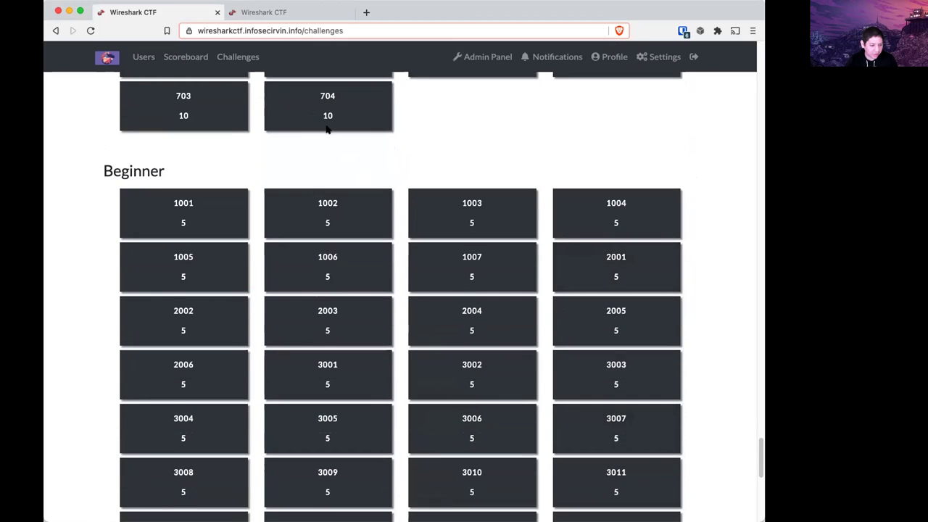
pyautogui.click(284, 13)
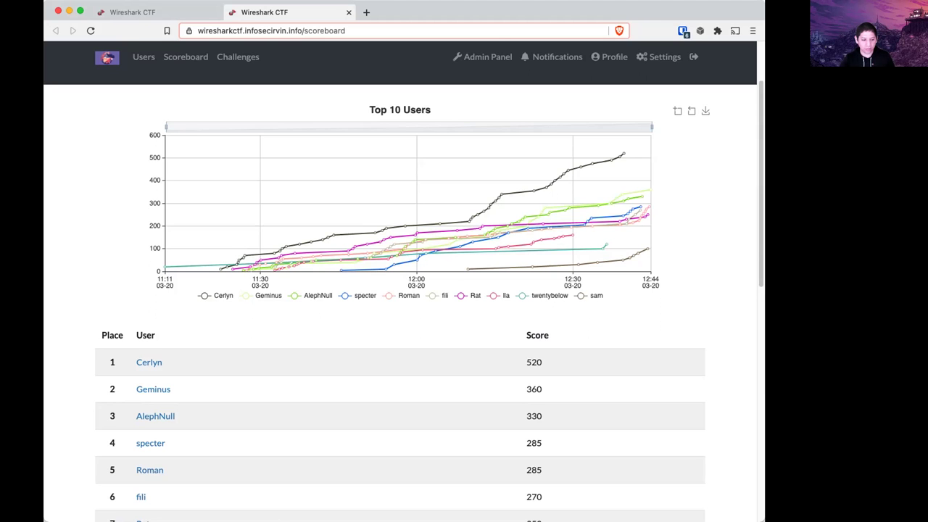
pyautogui.click(151, 9)
# Reopen Beginner challenge 3007 and read its axis and scale explanation through to the peak packet question, closing it when finished.
pyautogui.scroll(-3, 278, 290)
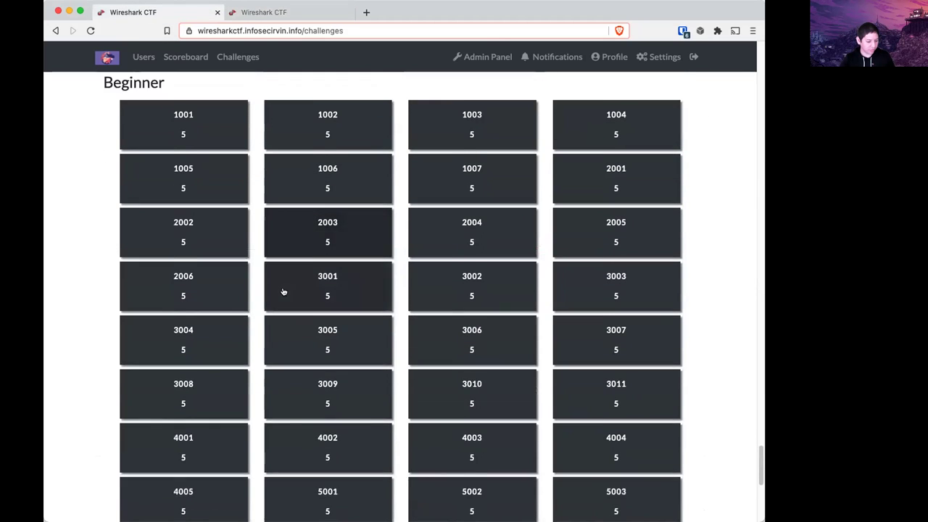
pyautogui.click(571, 318)
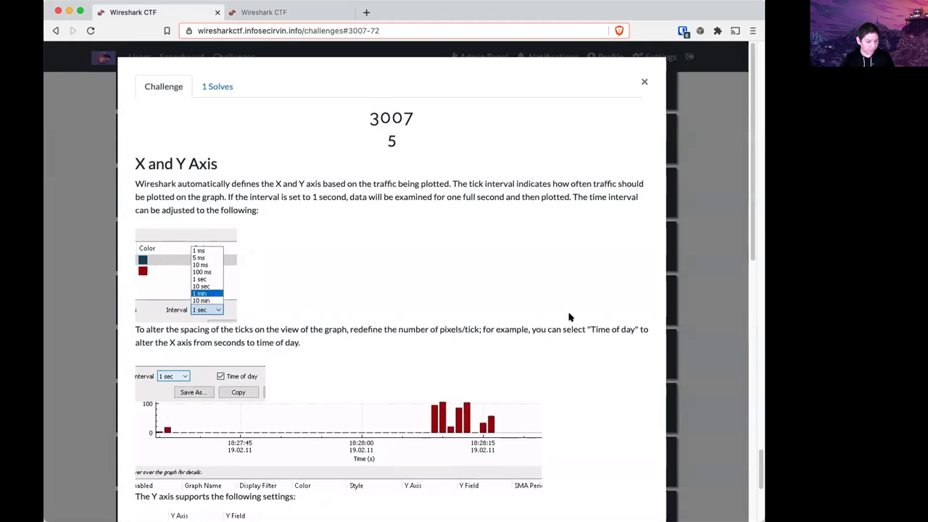
pyautogui.scroll(-7, 553, 306)
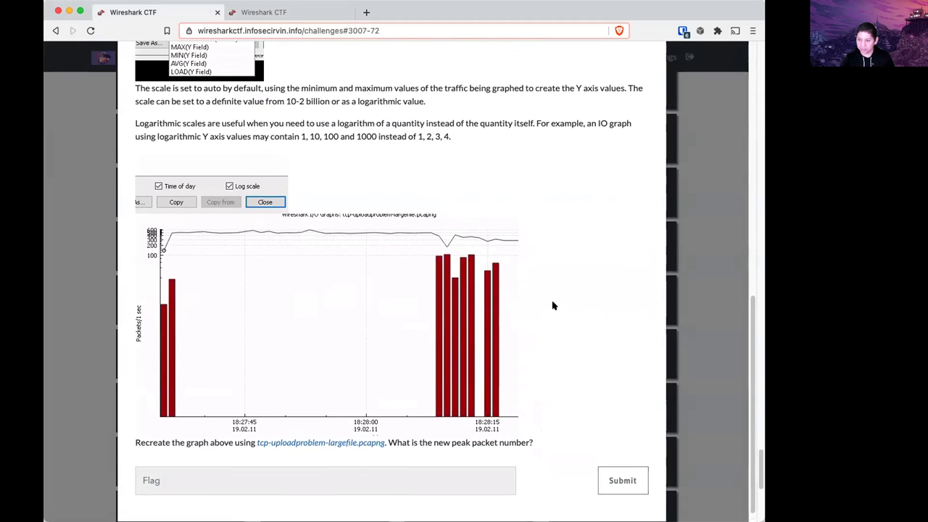
pyautogui.press('super+Tab')
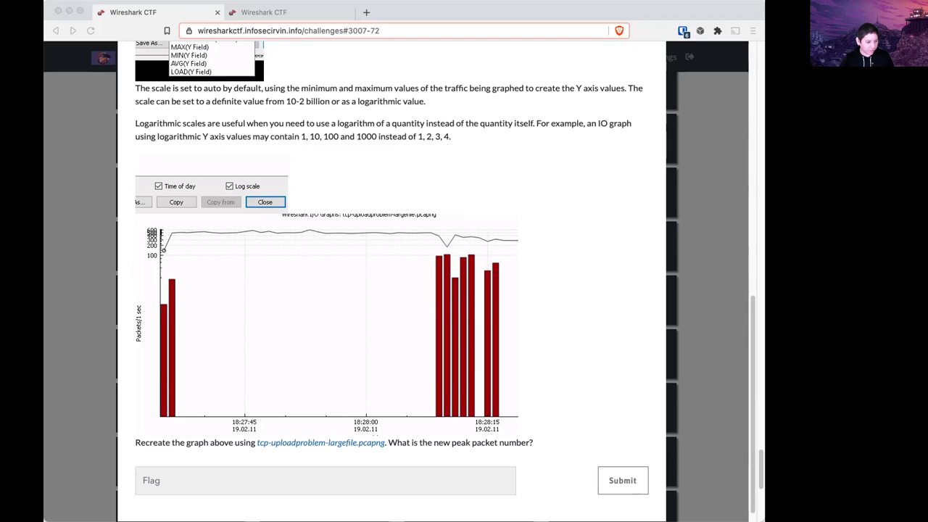
pyautogui.click(74, 218)
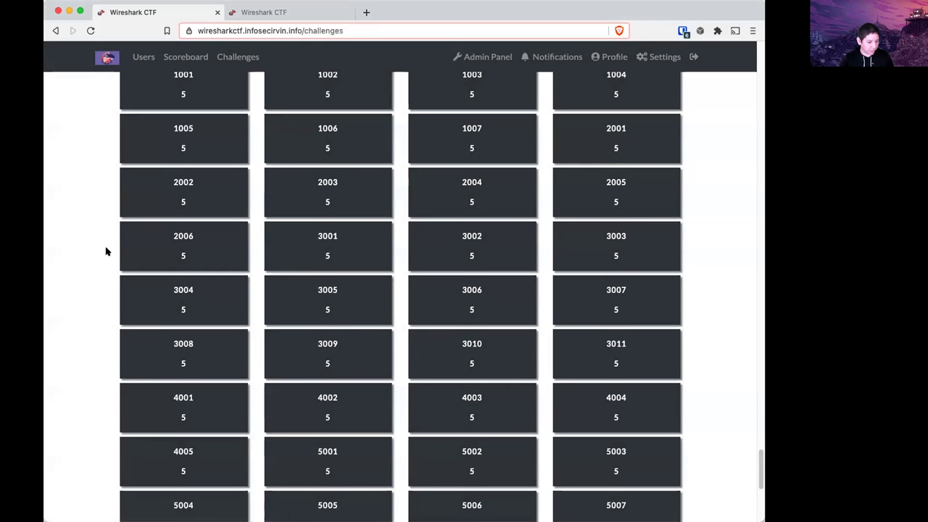
# Open challenge 2.07 in the Wireshark Workbook section and read its question about the web server software version.
pyautogui.scroll(20, 101, 256)
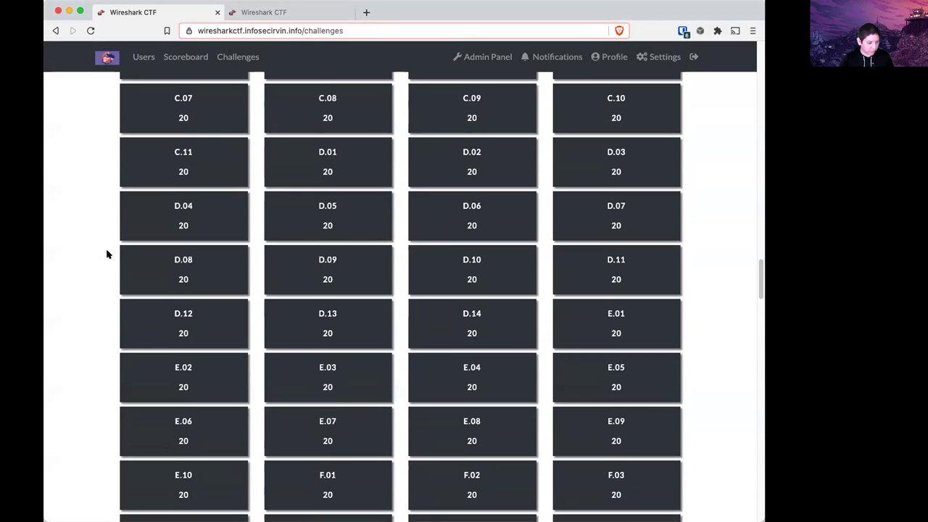
pyautogui.scroll(5, 109, 253)
pyautogui.scroll(10, 112, 252)
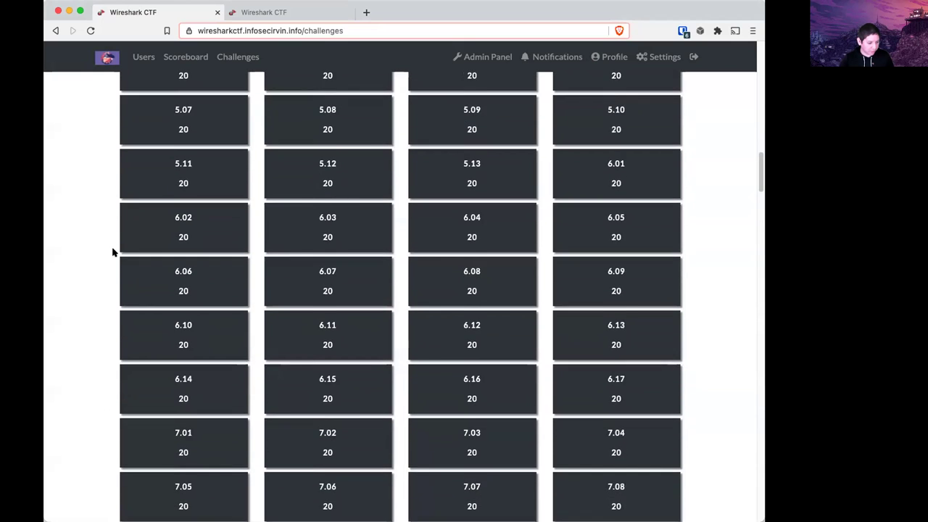
pyautogui.scroll(1, 117, 251)
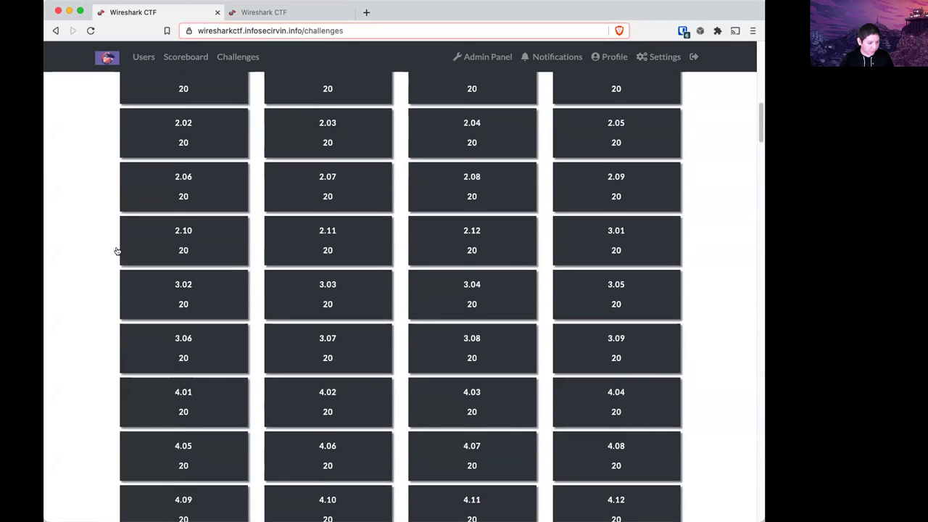
pyautogui.click(317, 184)
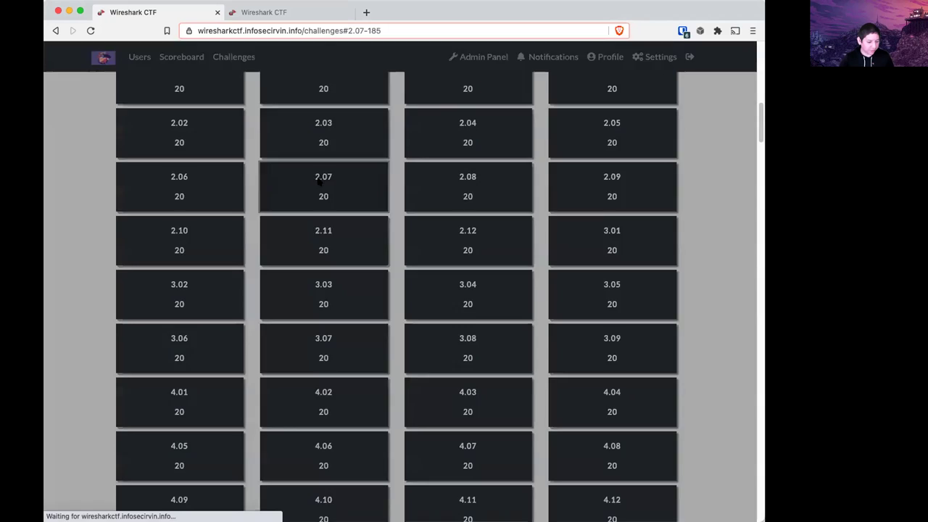
pyautogui.click(433, 210)
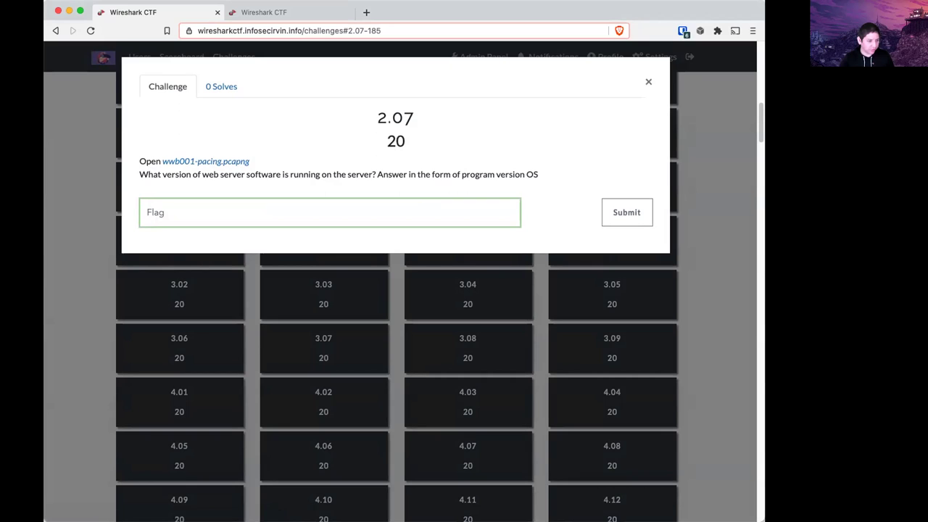
pyautogui.press('super+Tab')
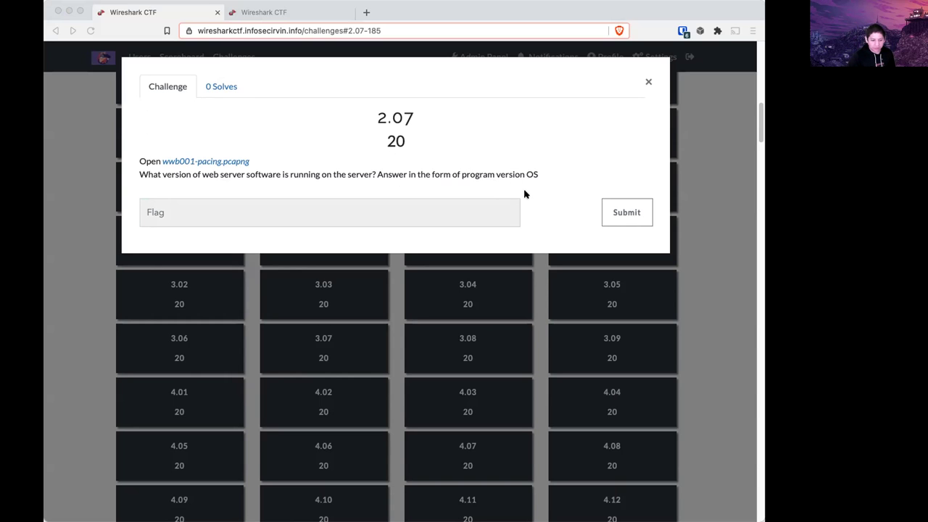
# Close challenge 2.07 and go back to the Troubleshooting section at the beginning of the challenge list.
pyautogui.click(723, 175)
pyautogui.click(724, 175)
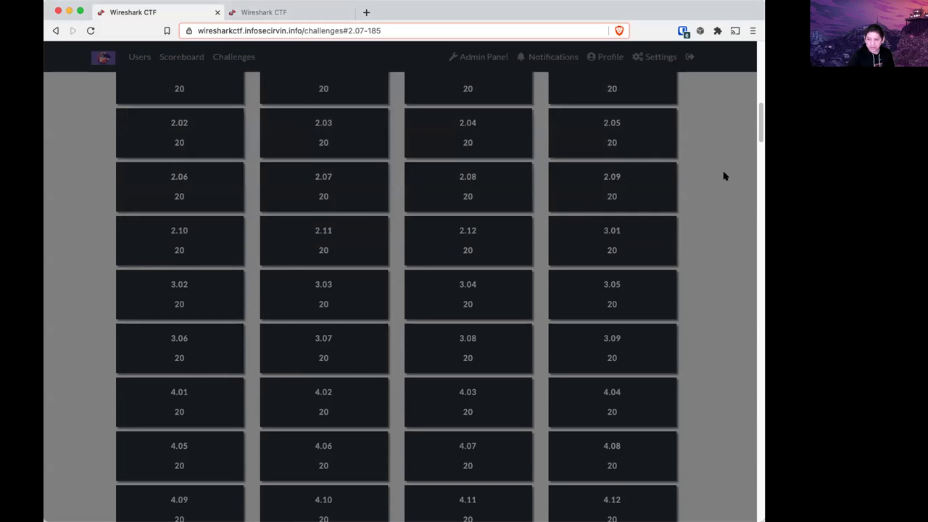
pyautogui.scroll(3, 709, 229)
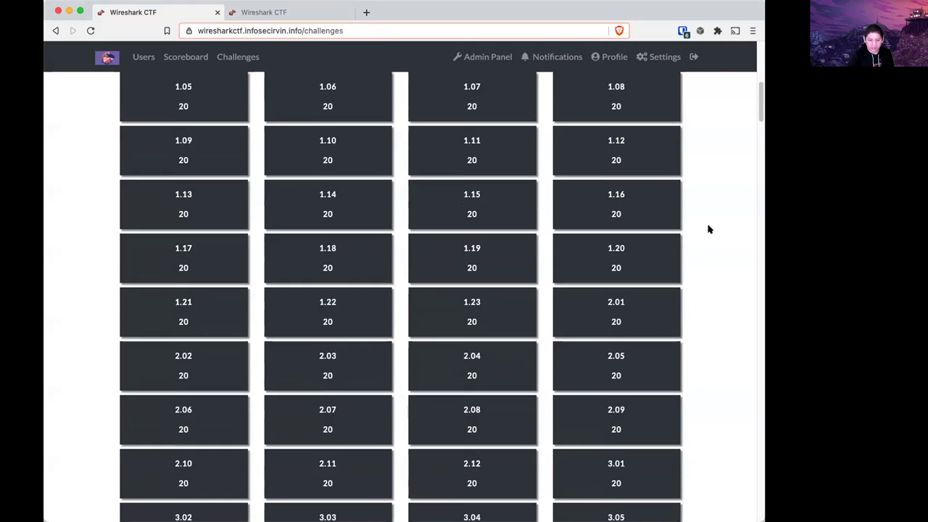
pyautogui.scroll(6, 709, 229)
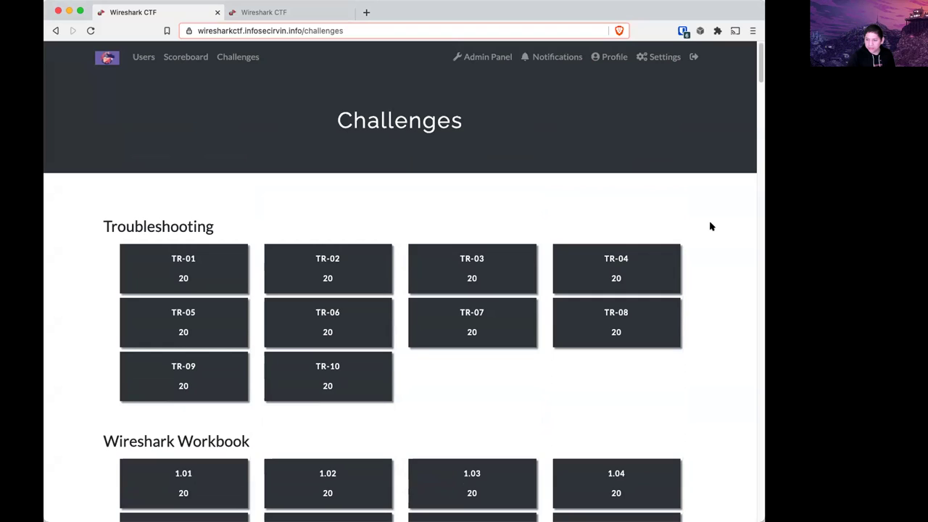
pyautogui.press('super+Tab')
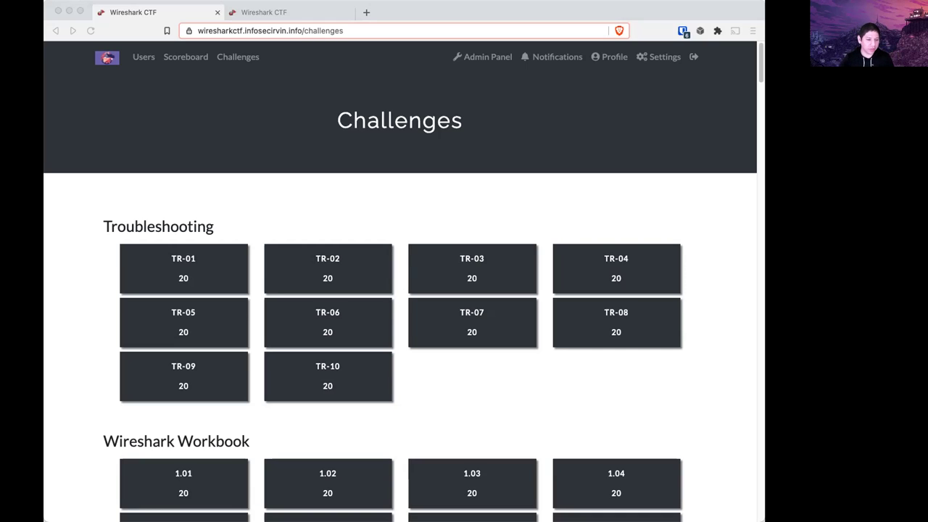
# Reopen Workbook challenge 2.07 to check the wording of its answer format, and close it again.
pyautogui.scroll(-5, 476, 109)
pyautogui.scroll(-2, 467, 174)
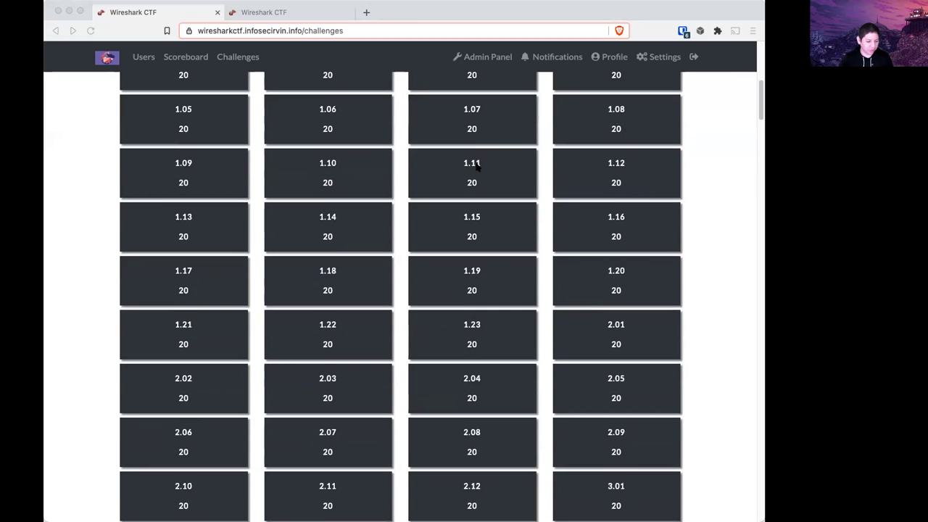
pyautogui.scroll(-2, 454, 218)
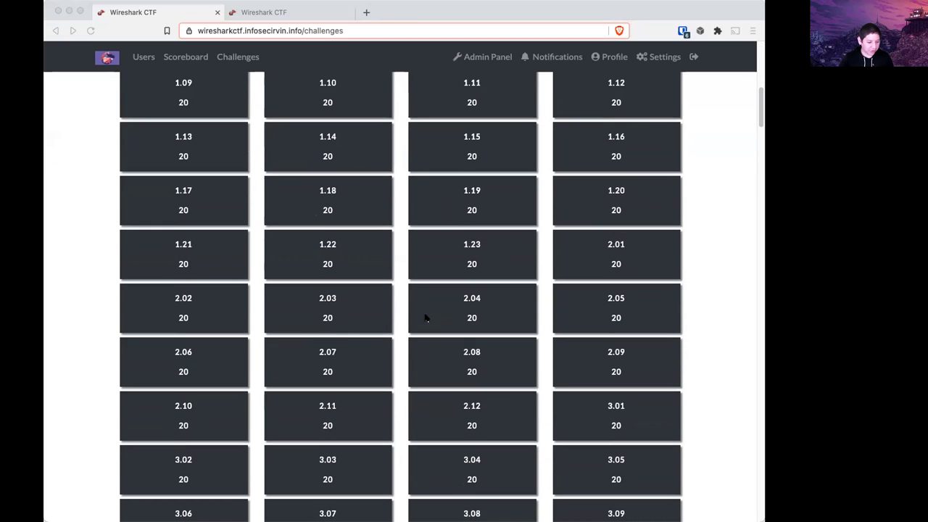
pyautogui.click(351, 363)
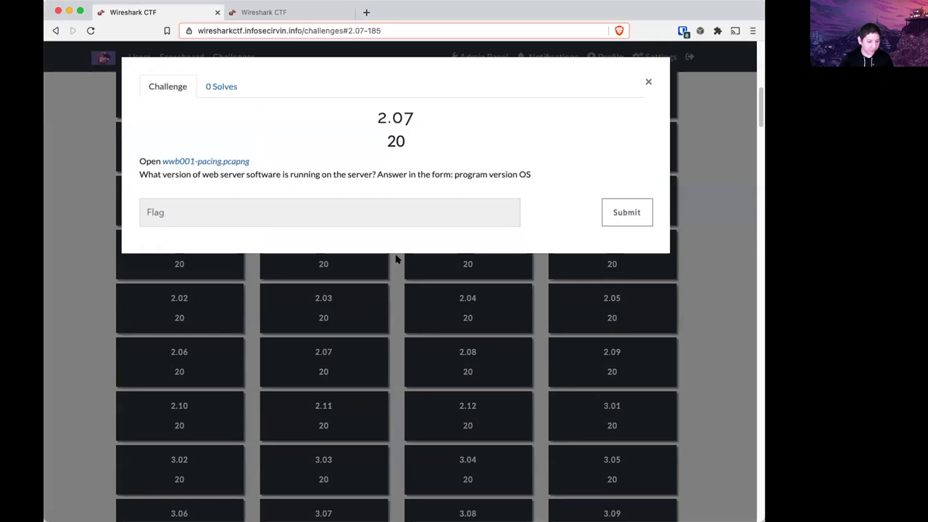
pyautogui.click(718, 157)
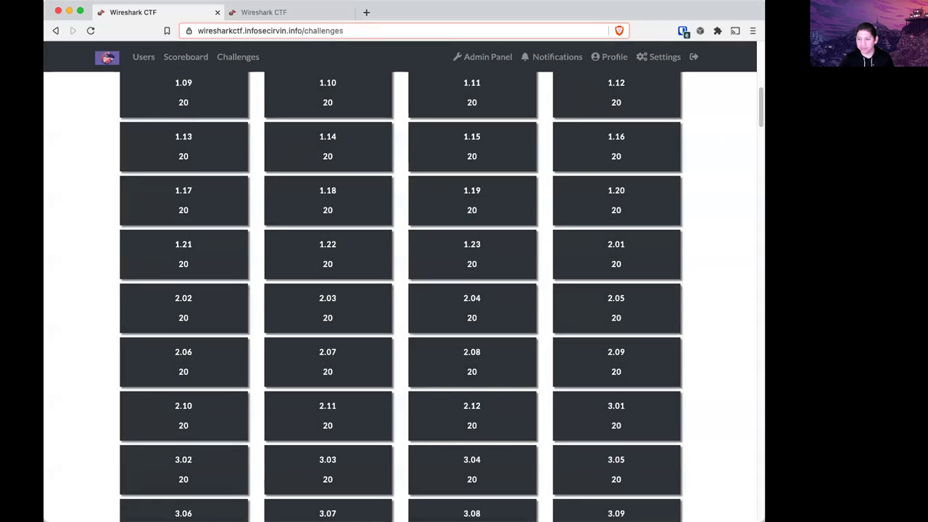
pyautogui.press('super+Tab')
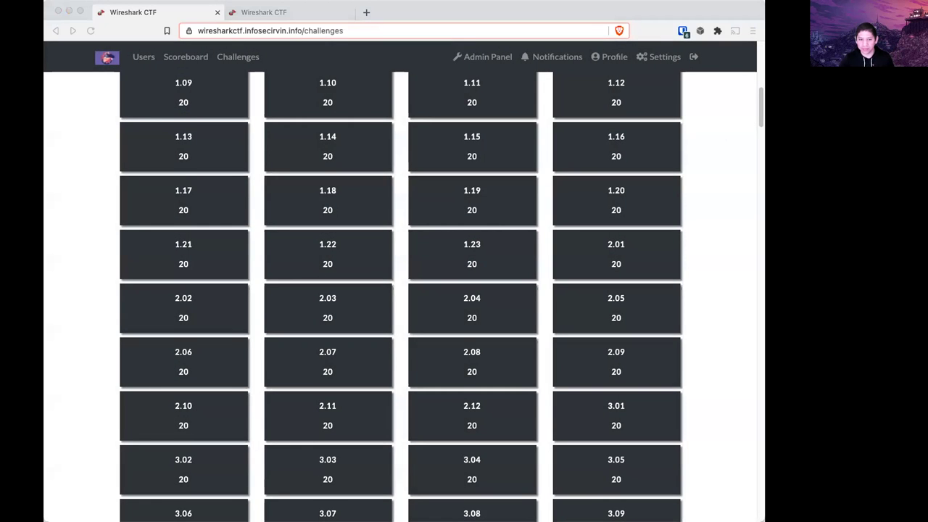